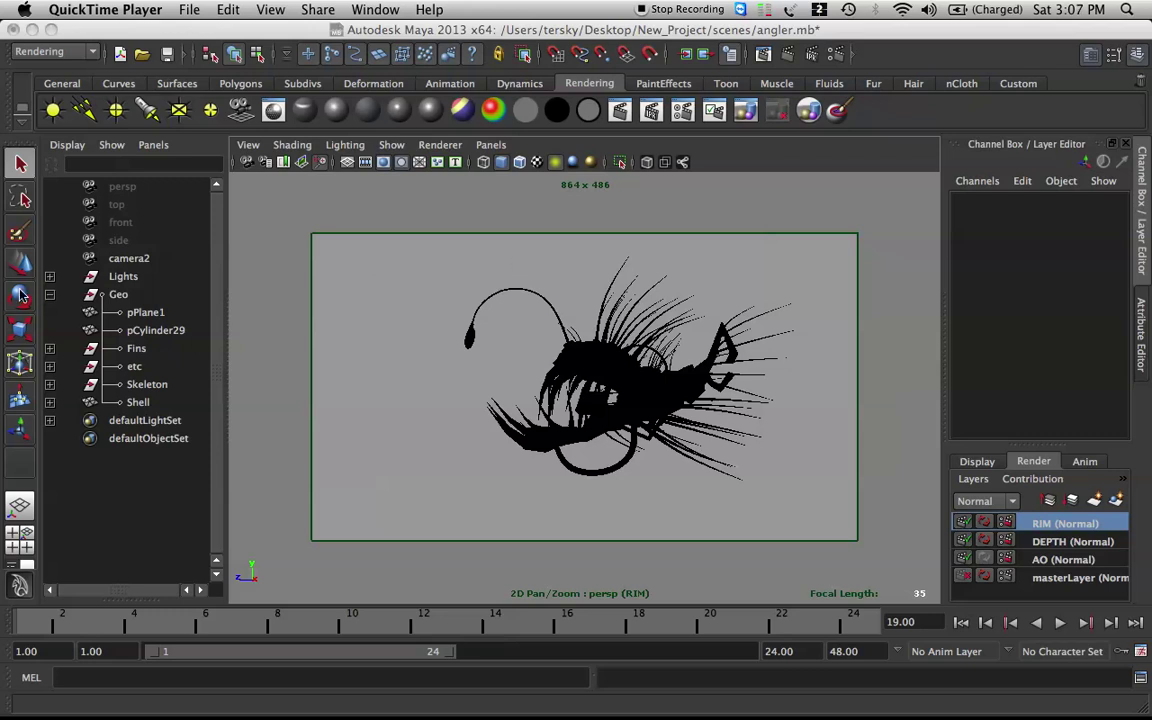
# - Collapse the Geo group in the Outliner of the angler.mb scene
pyautogui.click(47, 295)
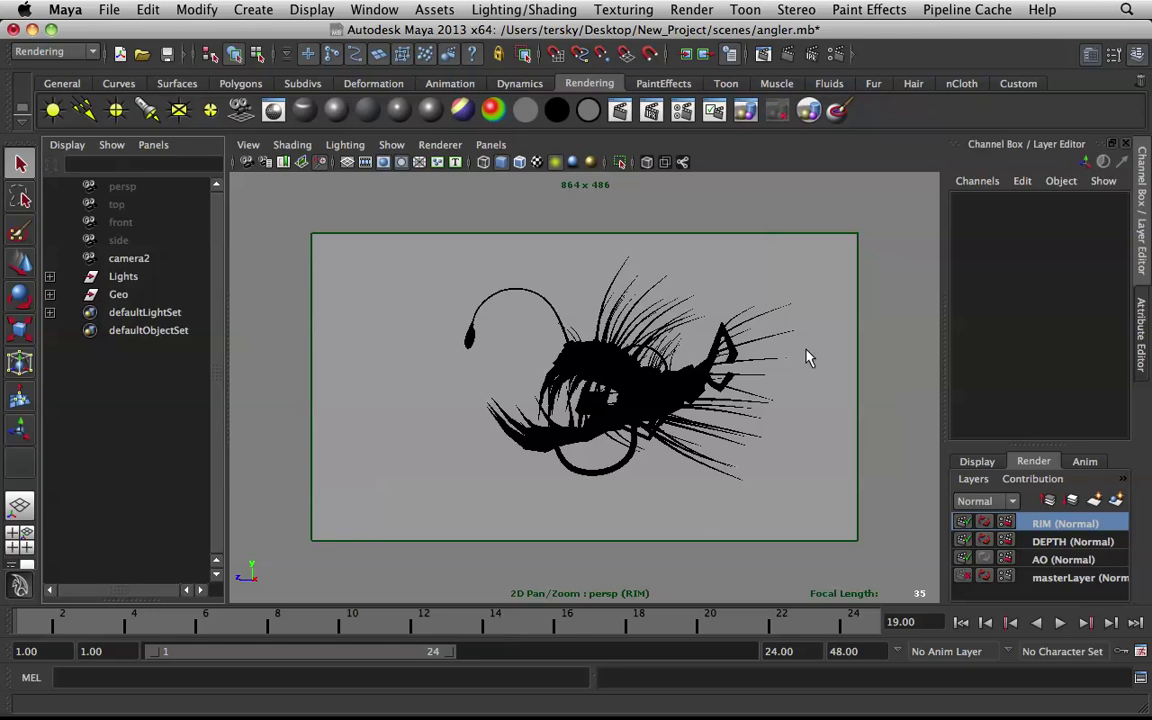
# - Step through the stored RIM, layer1, layer2 and textured masterLayer renders in the Render View
pyautogui.click(764, 57)
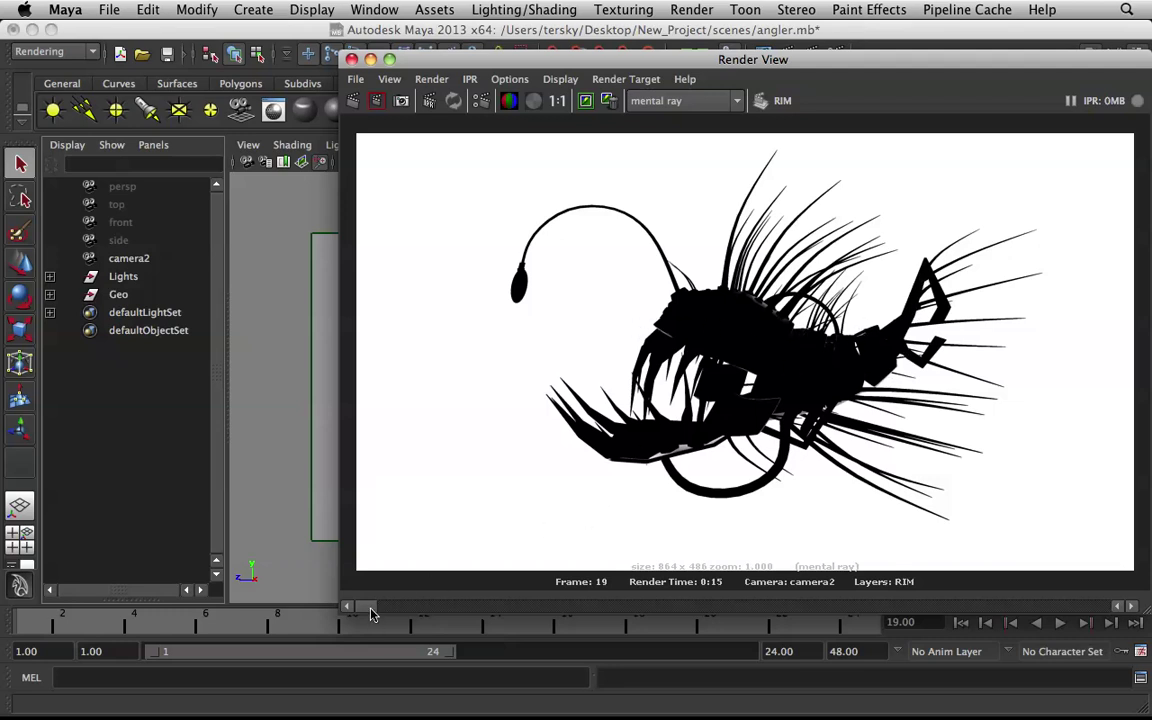
pyautogui.click(428, 607)
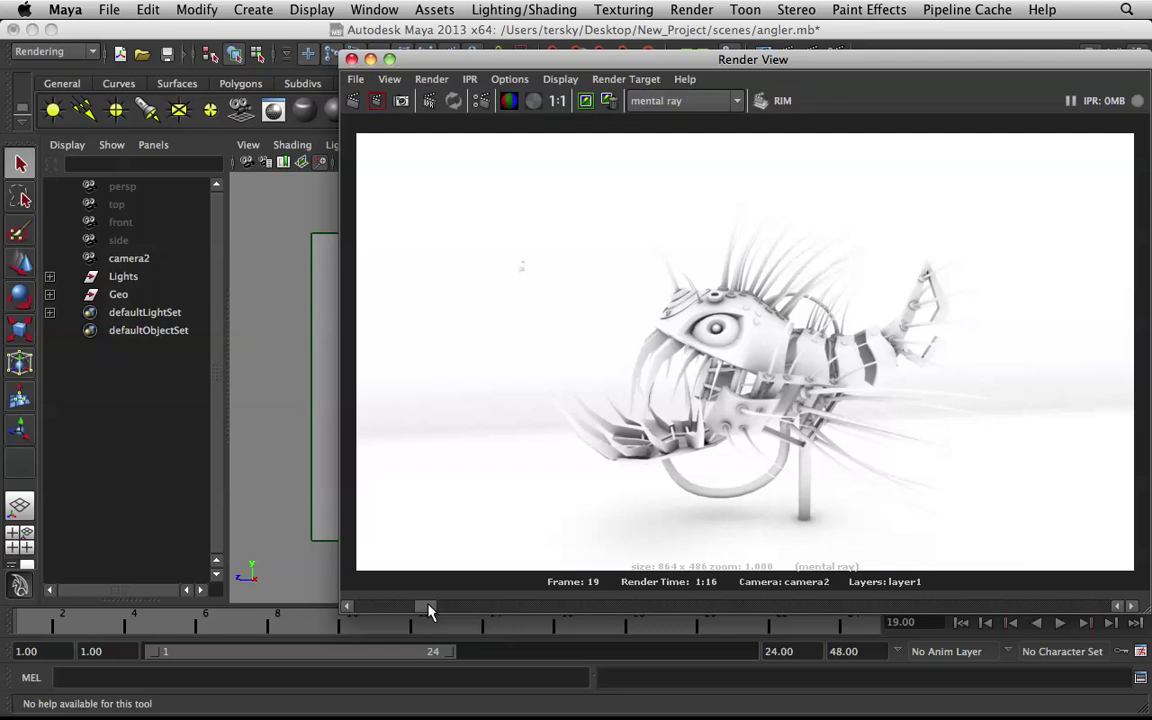
pyautogui.moveTo(428, 607); pyautogui.dragTo(508, 607)
pyautogui.moveTo(593, 607); pyautogui.dragTo(940, 603)
pyautogui.click(477, 605)
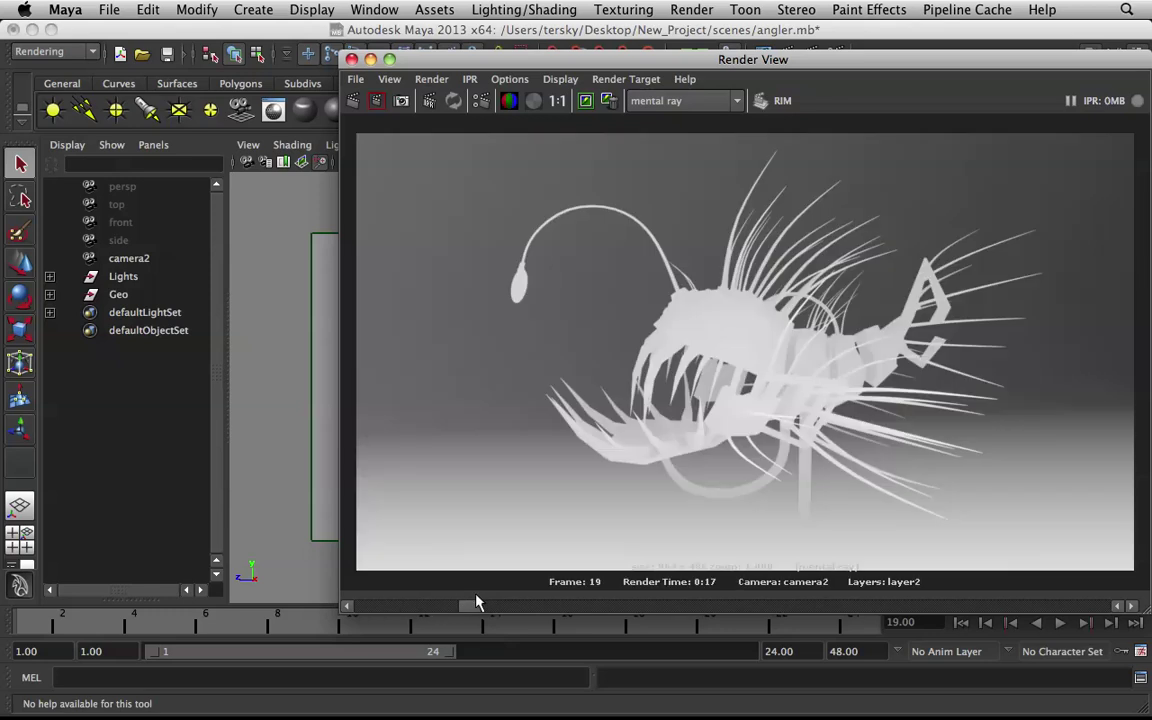
pyautogui.moveTo(477, 605); pyautogui.dragTo(857, 612)
pyautogui.moveTo(820, 607); pyautogui.dragTo(418, 607)
pyautogui.click(385, 606)
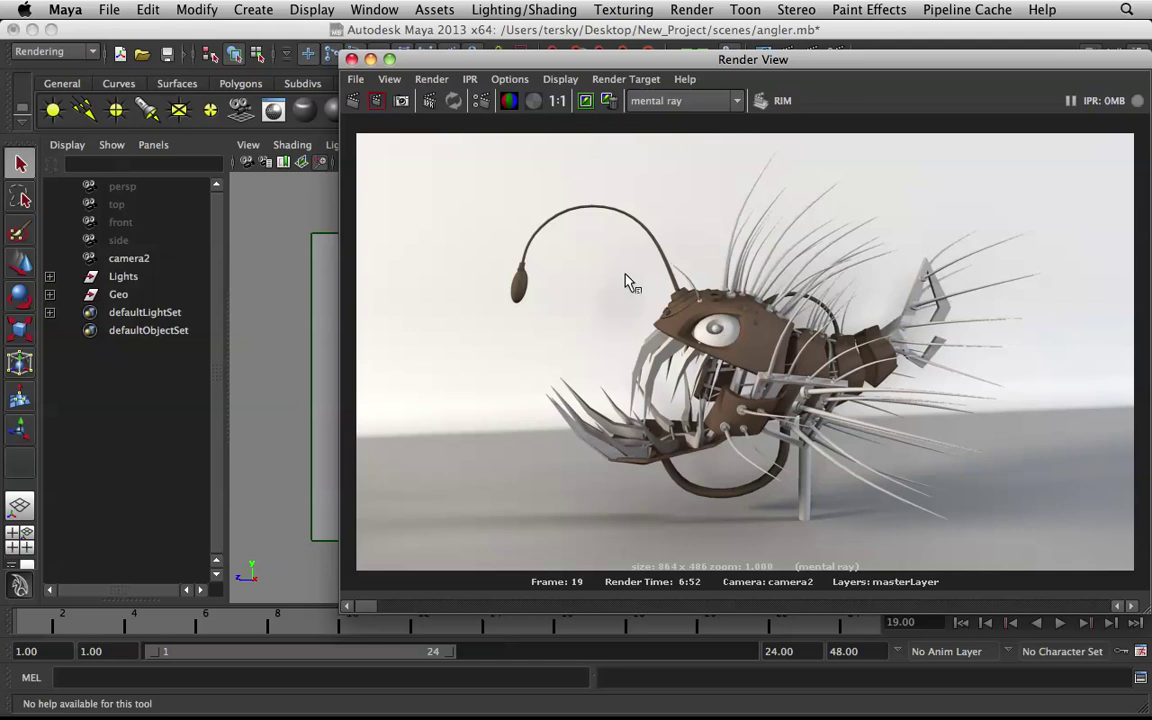
# - Minimize the Render View and delete the AO render layer
pyautogui.click(370, 59)
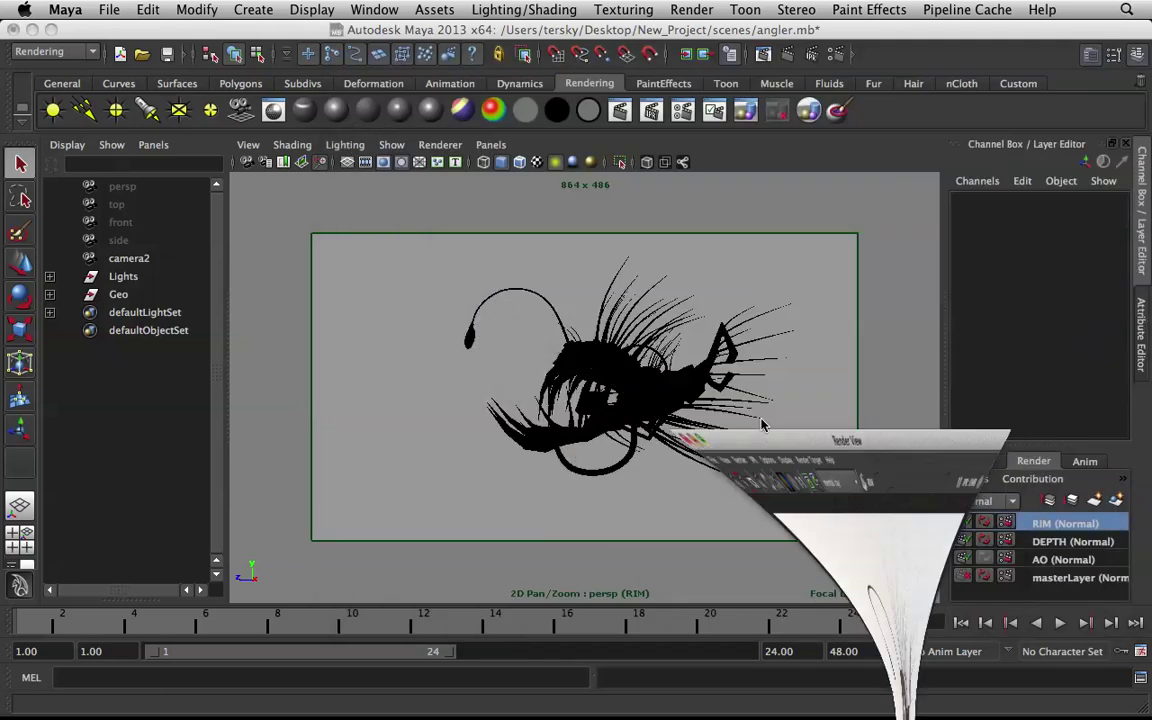
pyautogui.click(1062, 562)
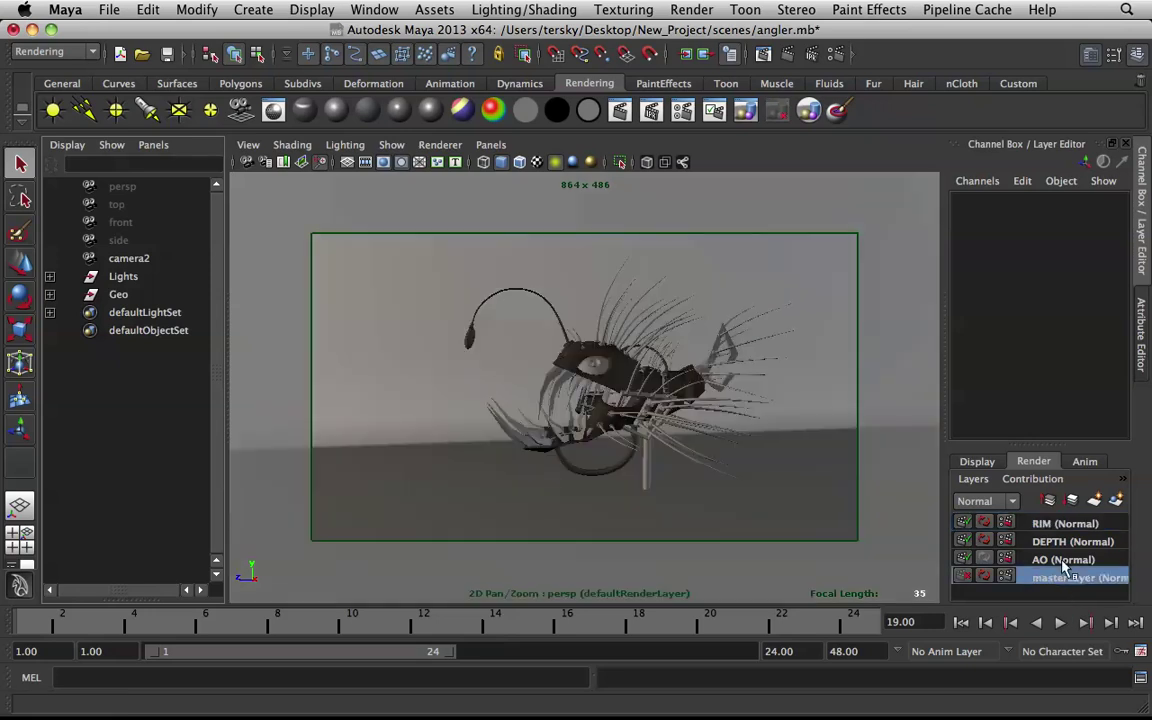
pyautogui.rightClick(1064, 566)
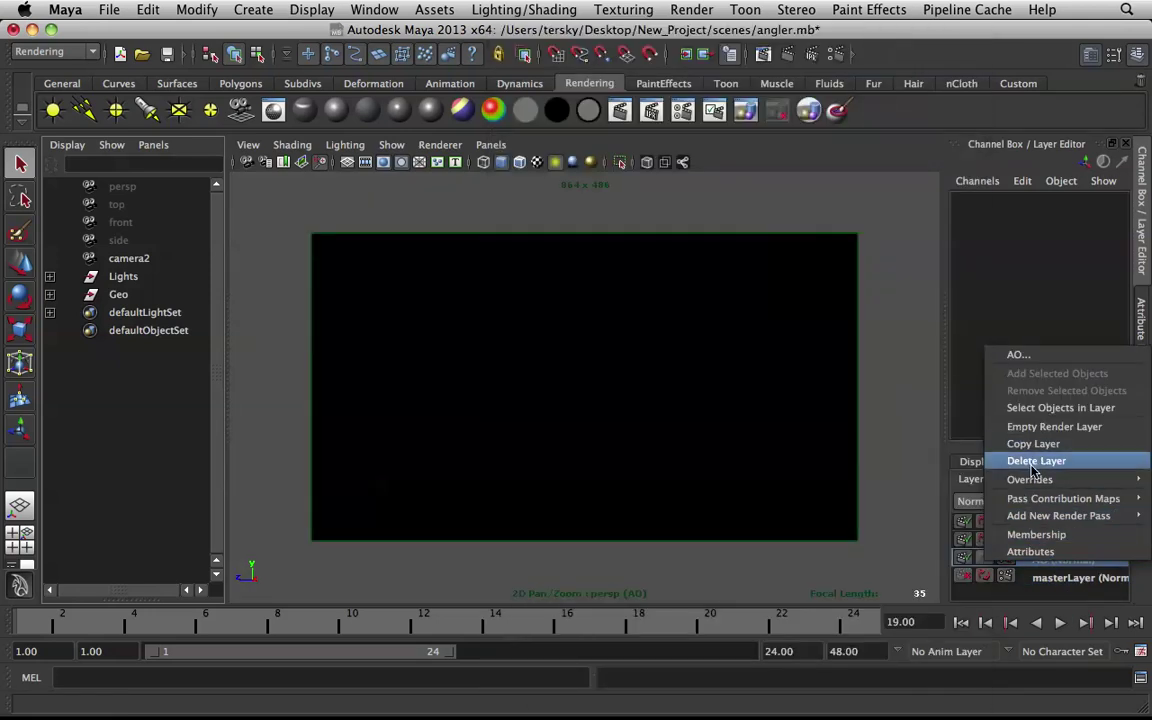
pyautogui.click(1036, 461)
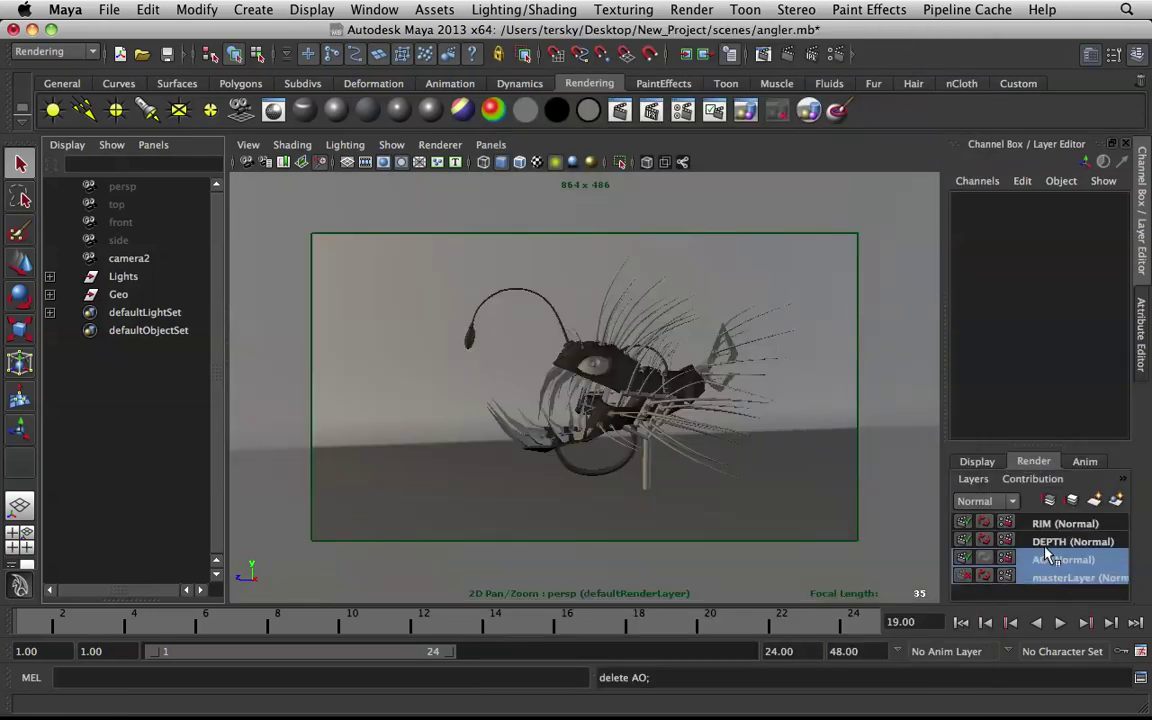
# - Delete the DEPTH and RIM render layers, leaving only masterLayer
pyautogui.click(1041, 537)
pyautogui.doubleClick(1040, 540)
pyautogui.press('Return')
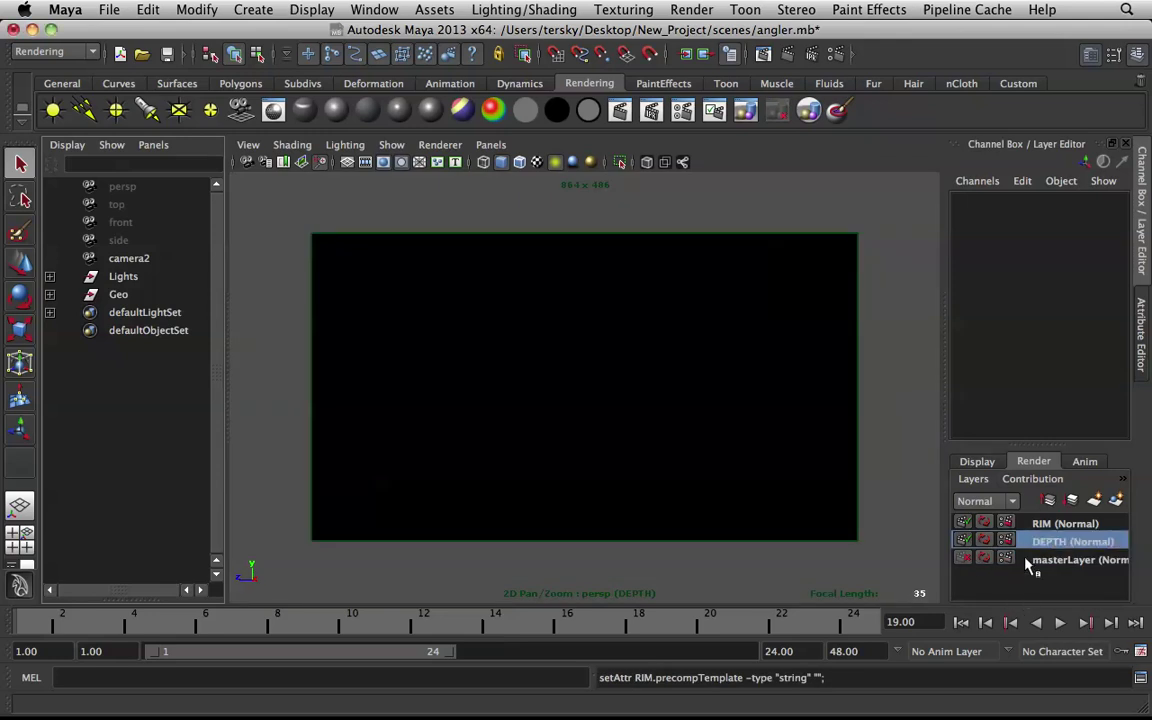
pyautogui.rightClick(1040, 540)
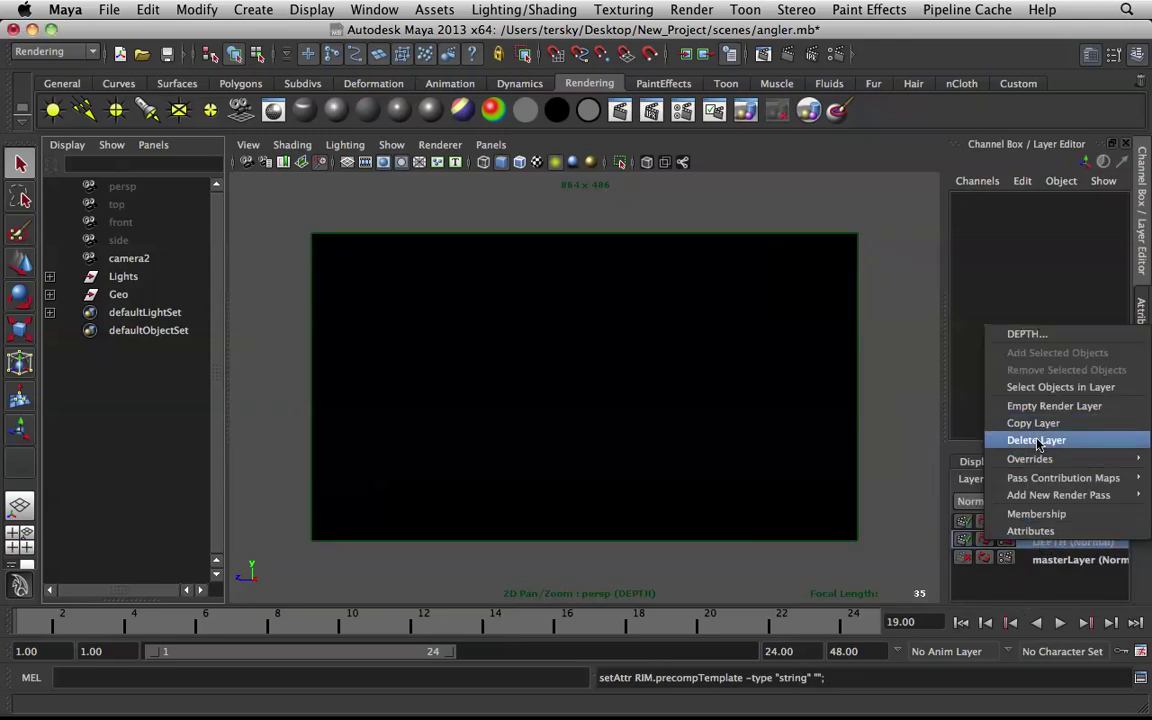
pyautogui.click(1036, 440)
pyautogui.rightClick(1058, 526)
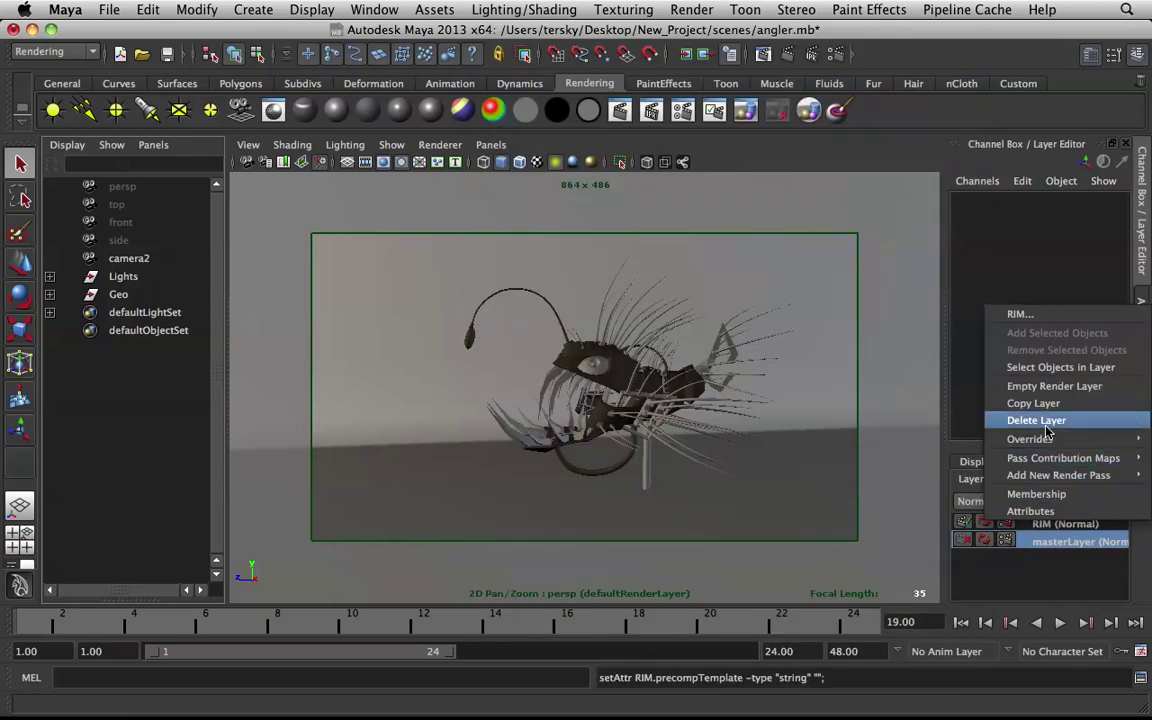
pyautogui.click(1045, 424)
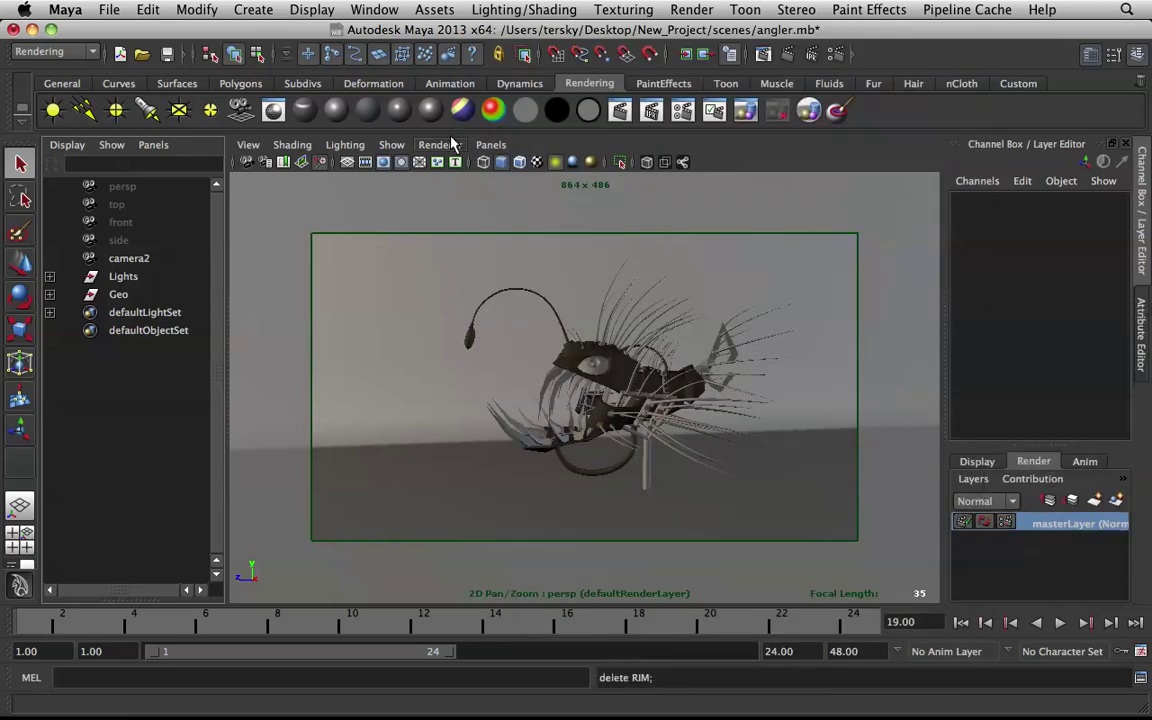
# - Make the viewport look through camera2 with 2D Pan/Zoom turned off
pyautogui.click(452, 144)
pyautogui.click(450, 144)
pyautogui.click(491, 144)
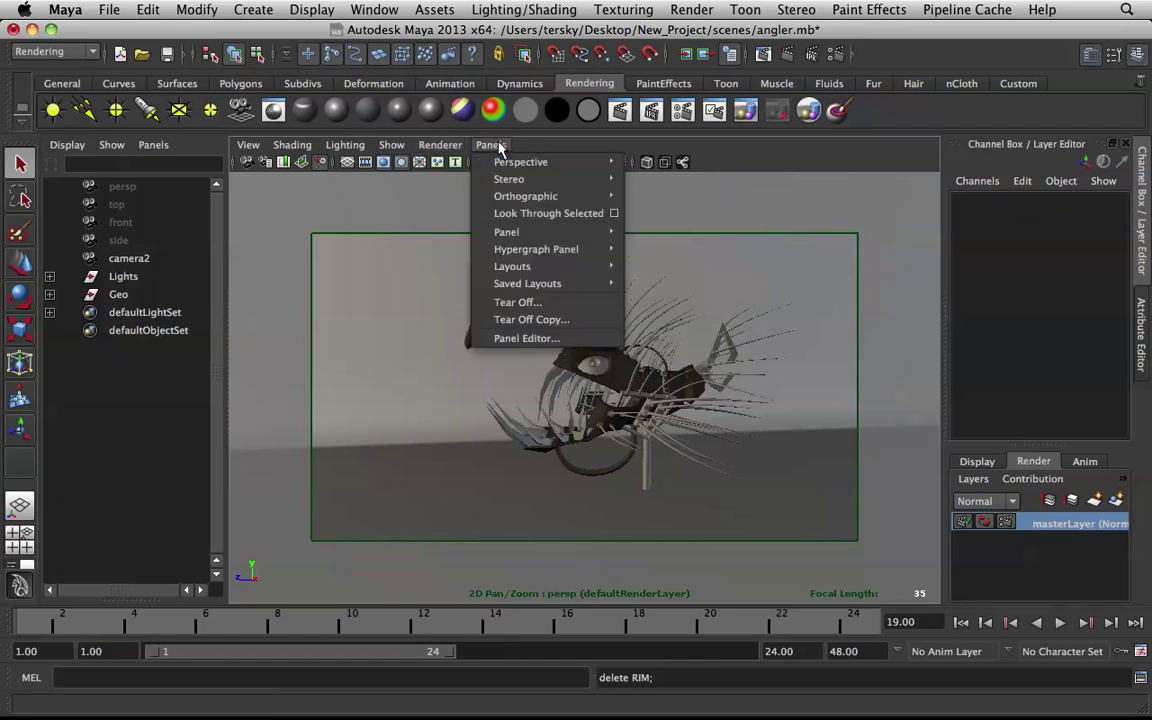
pyautogui.moveTo(530, 162)
pyautogui.click(684, 164)
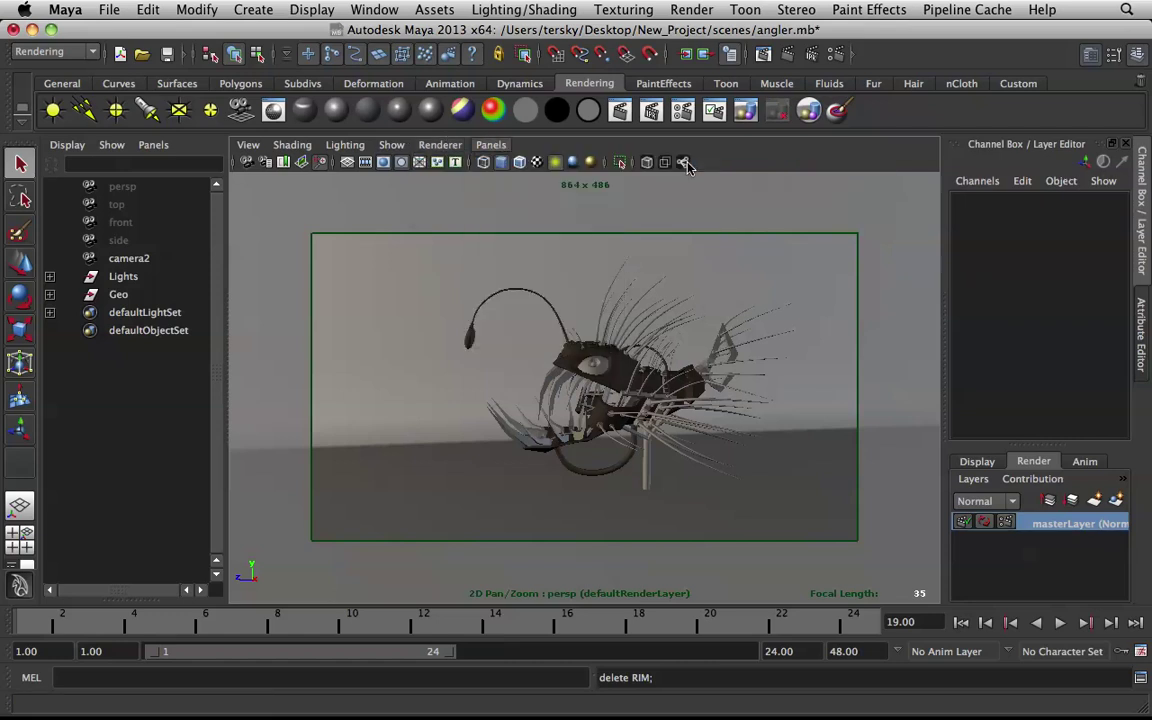
pyautogui.click(684, 163)
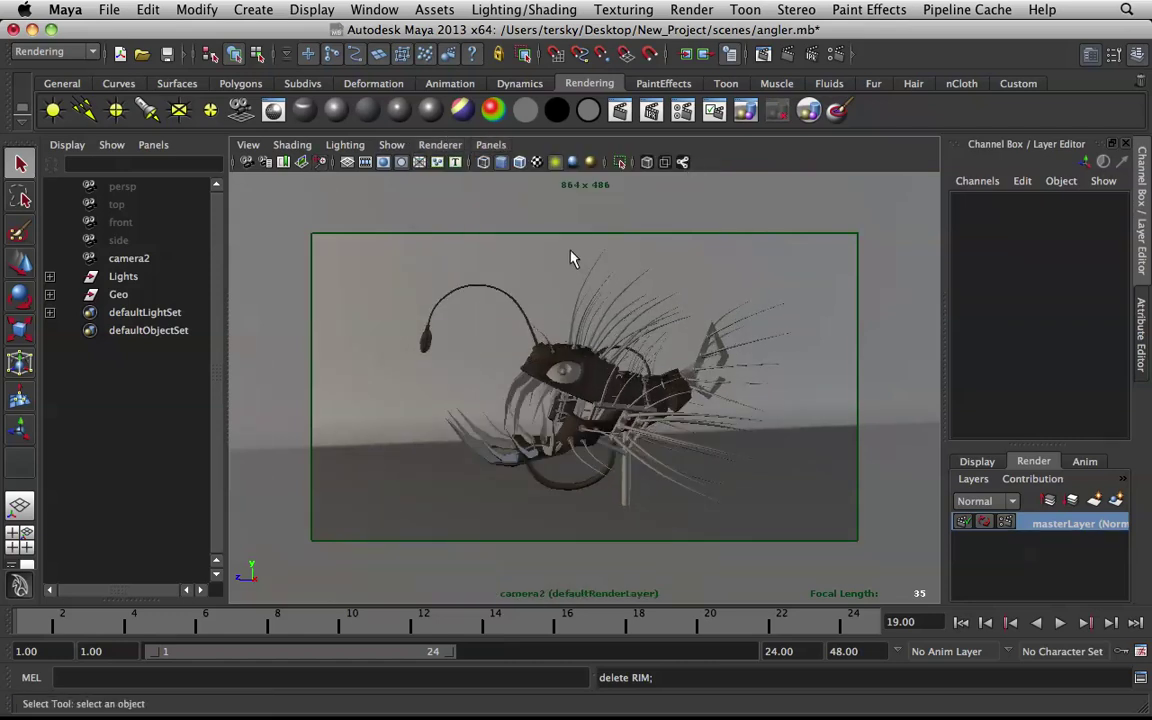
pyautogui.click(491, 144)
pyautogui.moveTo(612, 164)
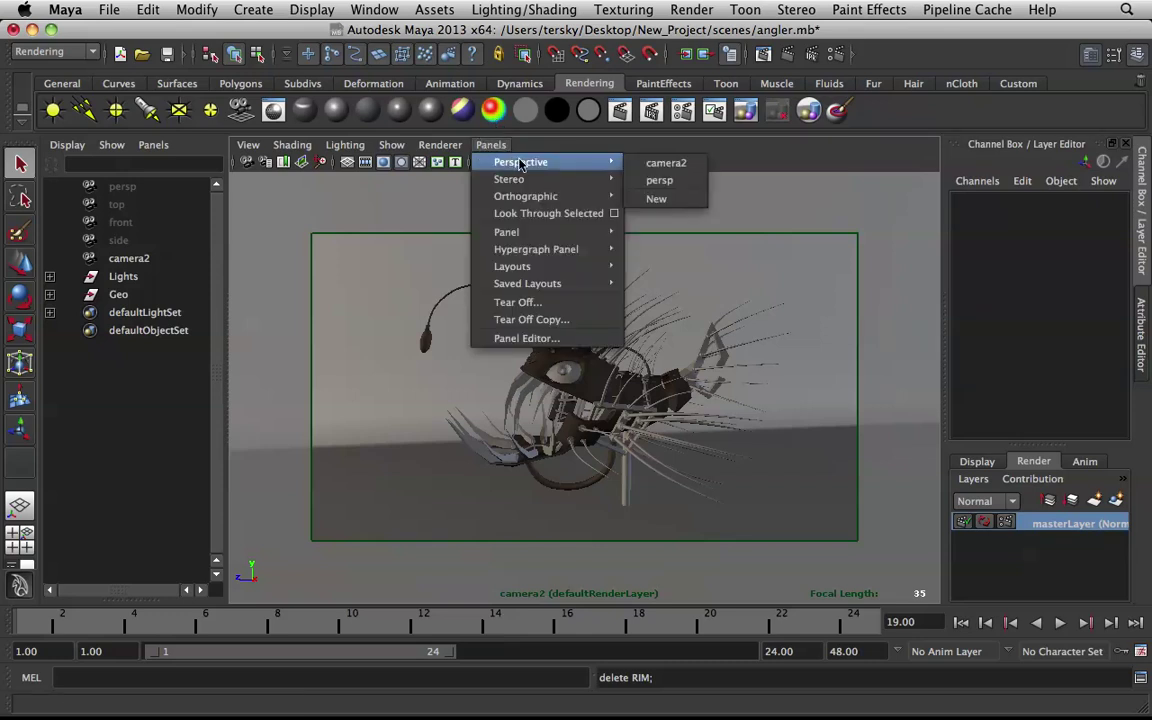
pyautogui.click(665, 163)
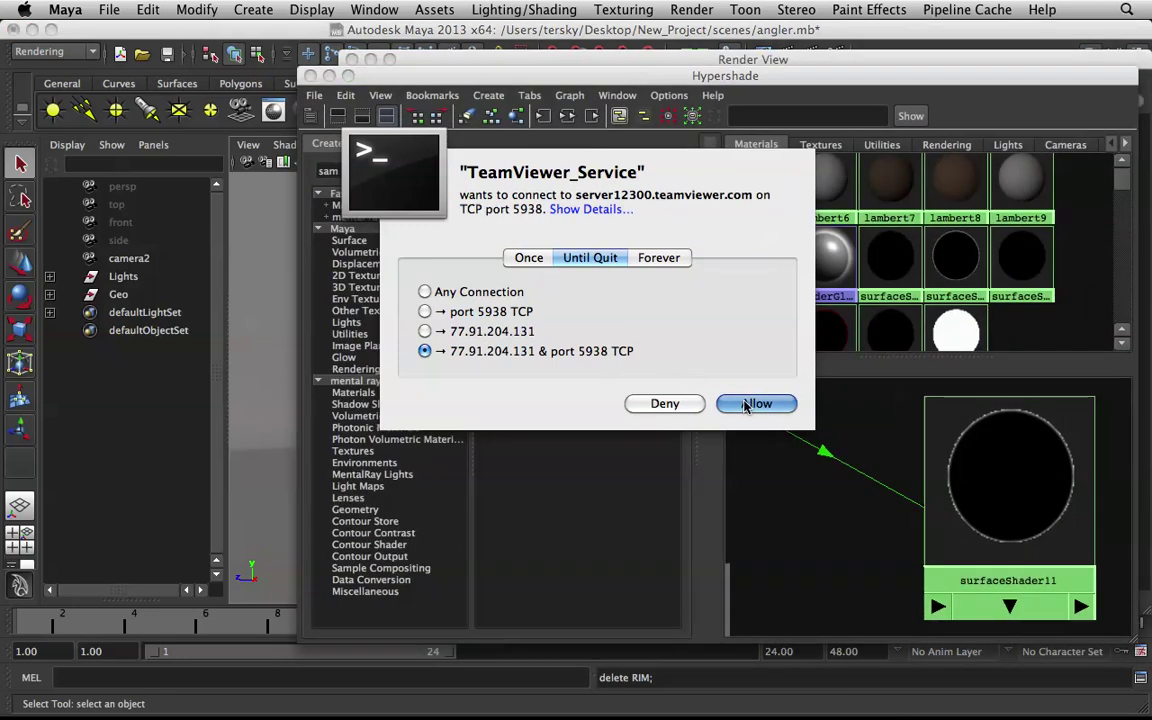
# - Allow the TeamViewer prompt and minimize the Hypershade and Render View windows
pyautogui.click(749, 402)
pyautogui.click(329, 75)
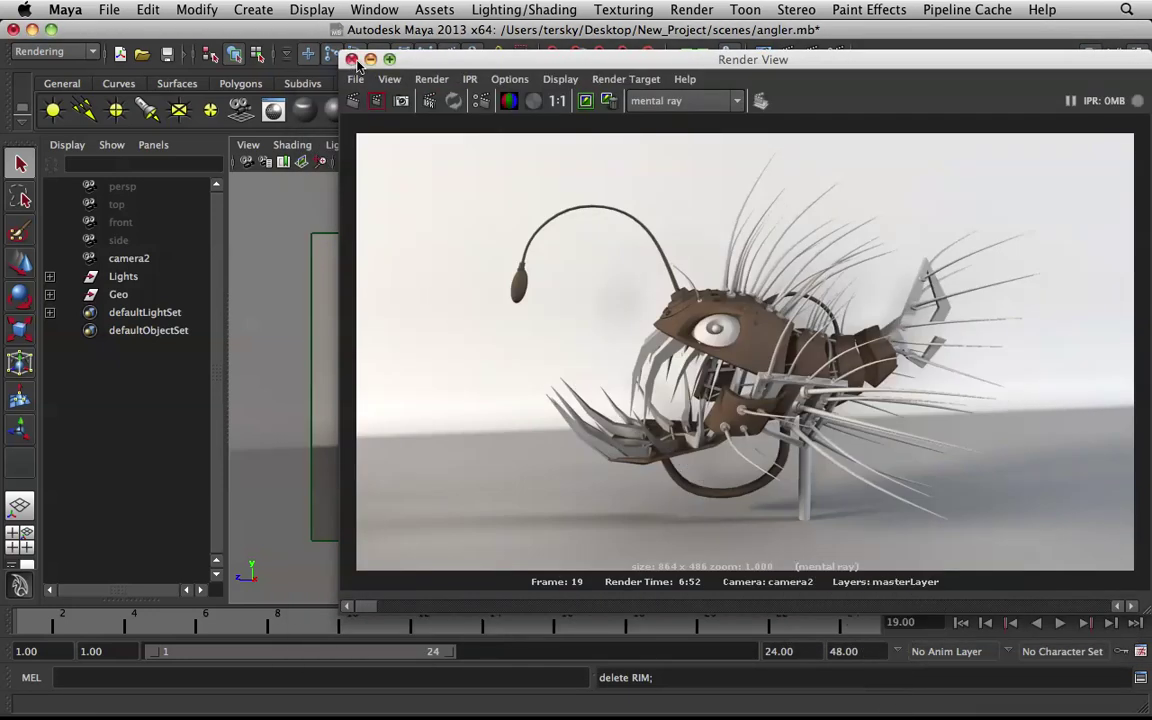
pyautogui.click(369, 60)
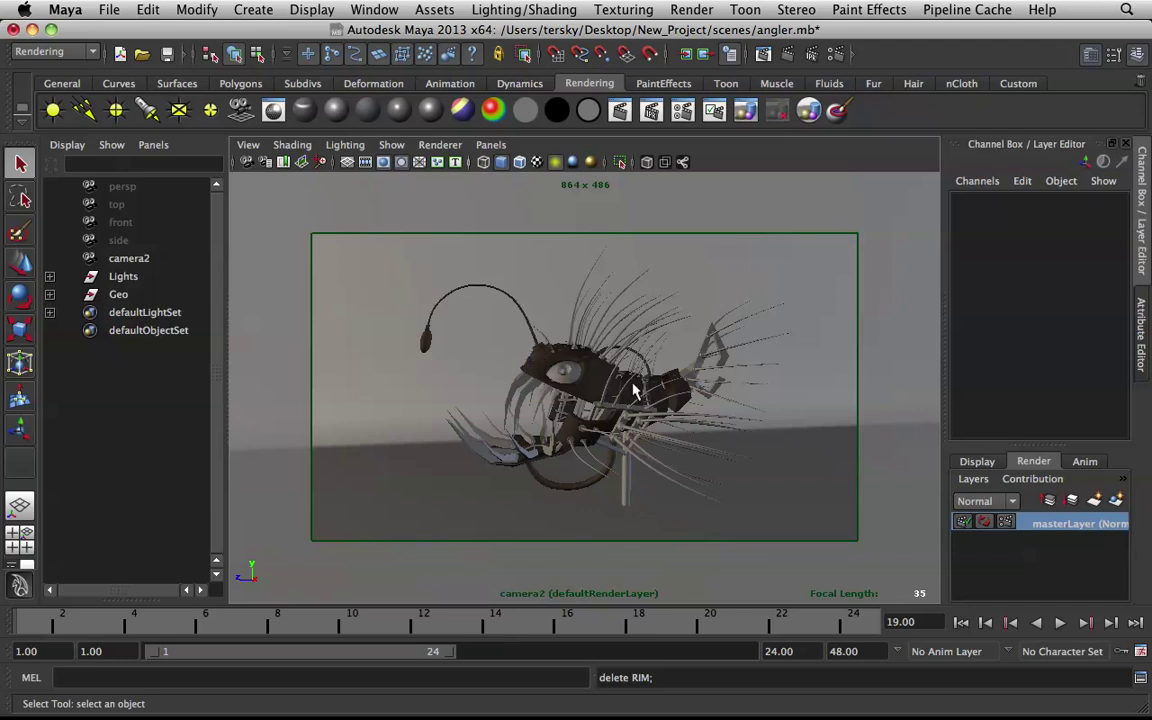
# - Select the Geo group in the Outliner and expand it
pyautogui.click(112, 298)
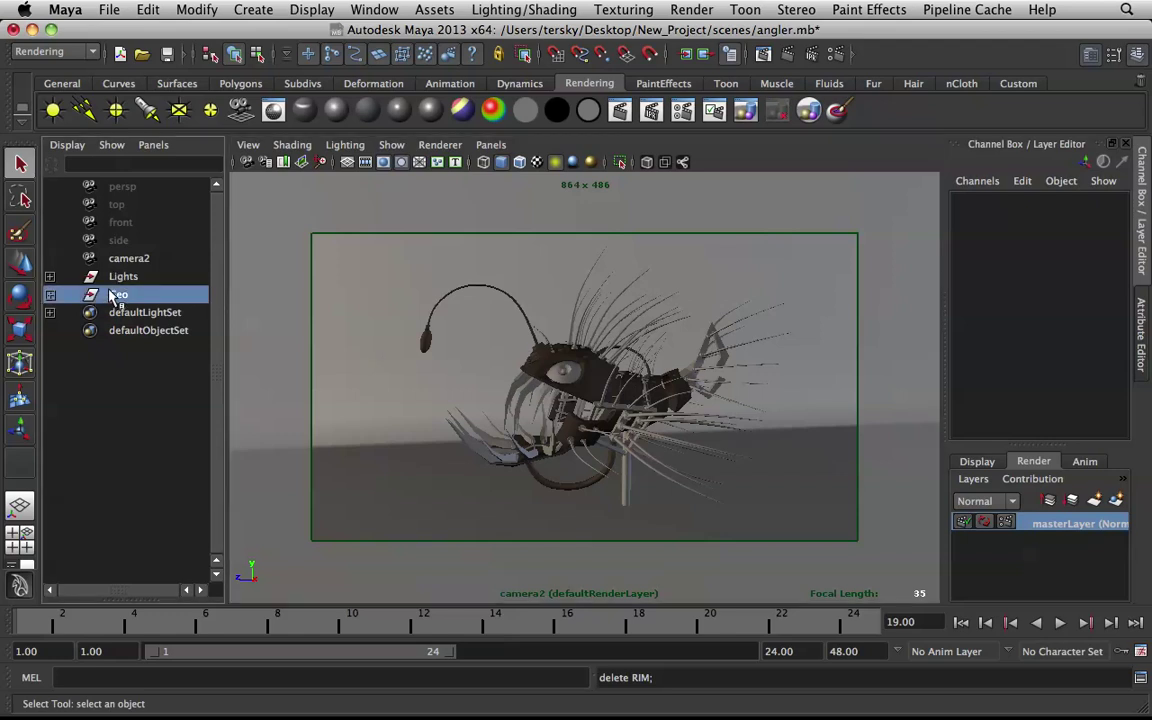
pyautogui.press('Up')
pyautogui.click(112, 297)
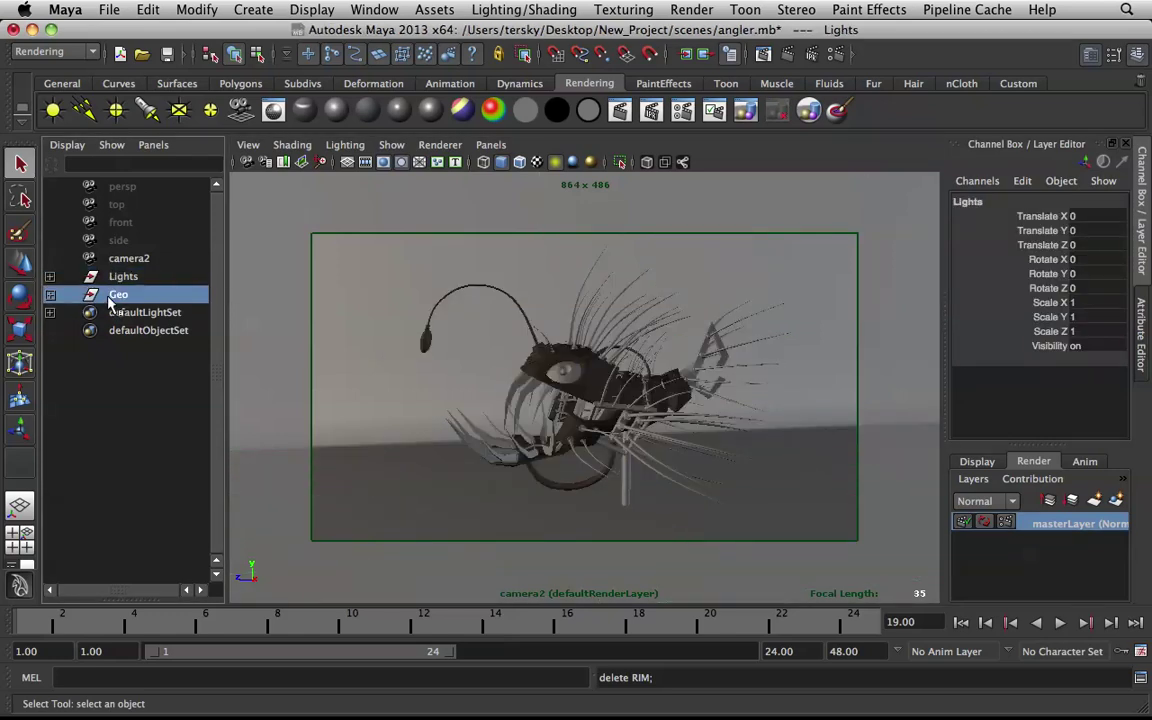
pyautogui.press('Up')
pyautogui.click(117, 296)
pyautogui.press('Up')
pyautogui.click(105, 295)
pyautogui.click(50, 295)
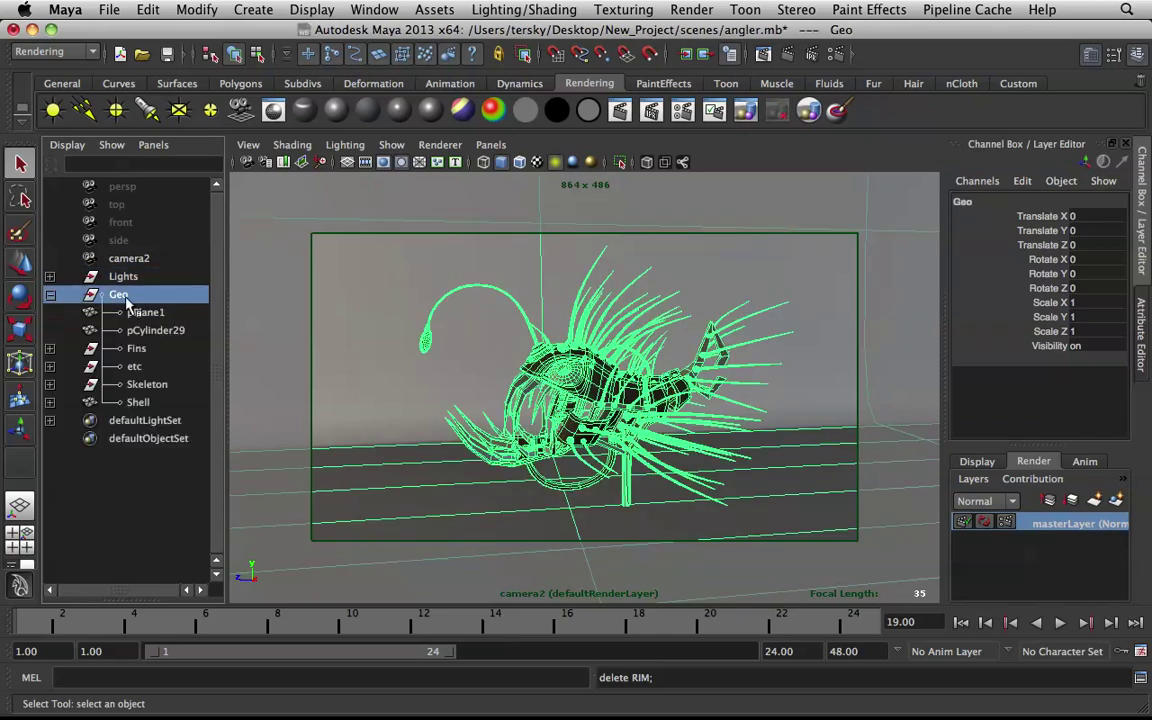
pyautogui.press('Up')
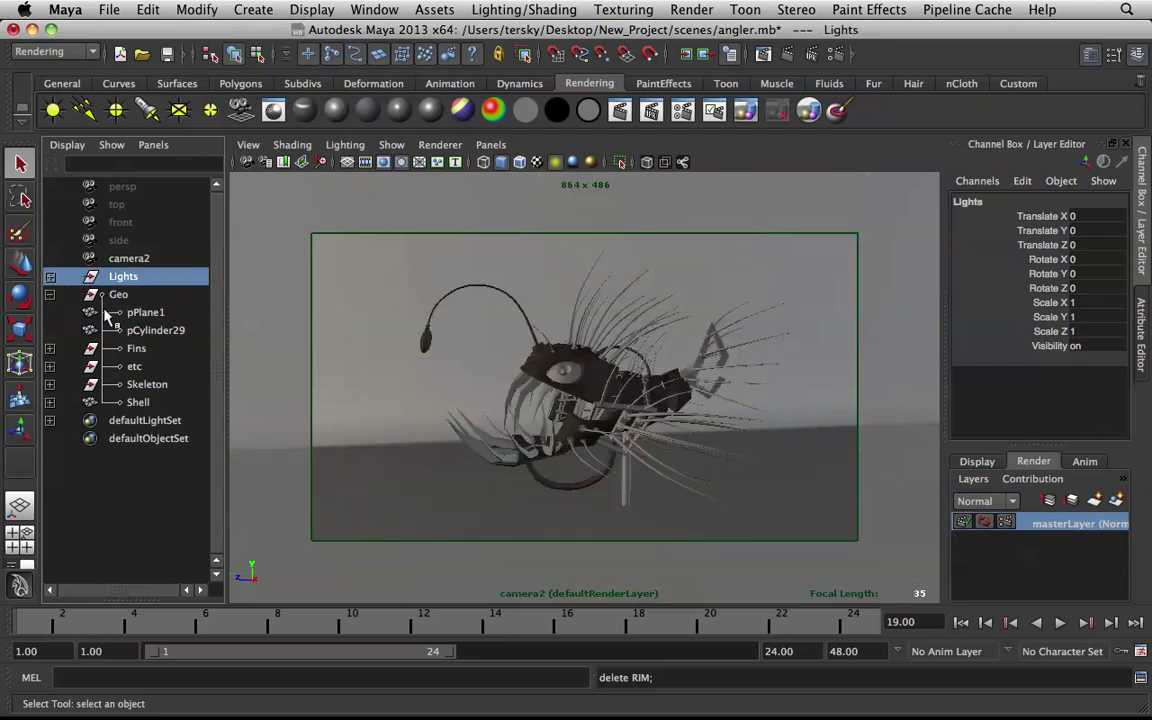
# - Inspect the Fins-to-Shell groups, pCylinder29, pPlane1 and Lights, ending with Geo selected
pyautogui.click(136, 348)
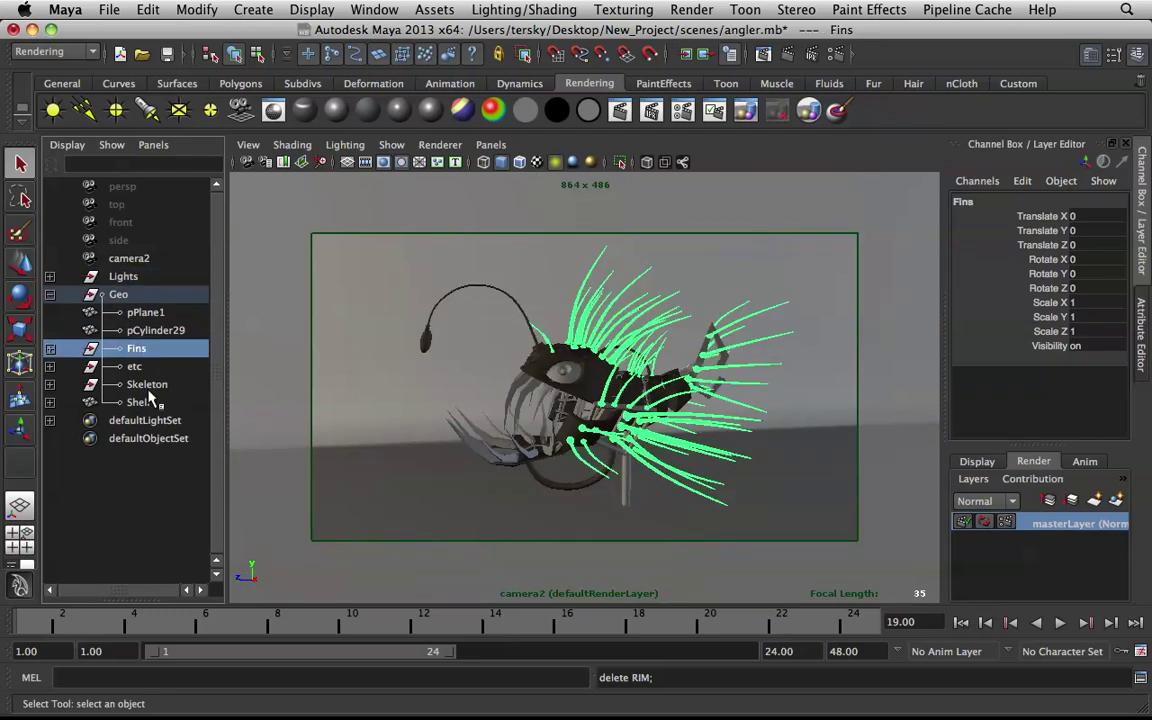
pyautogui.keyDown('shift'); pyautogui.click(147, 401); pyautogui.keyUp('shift')
pyautogui.click(149, 470)
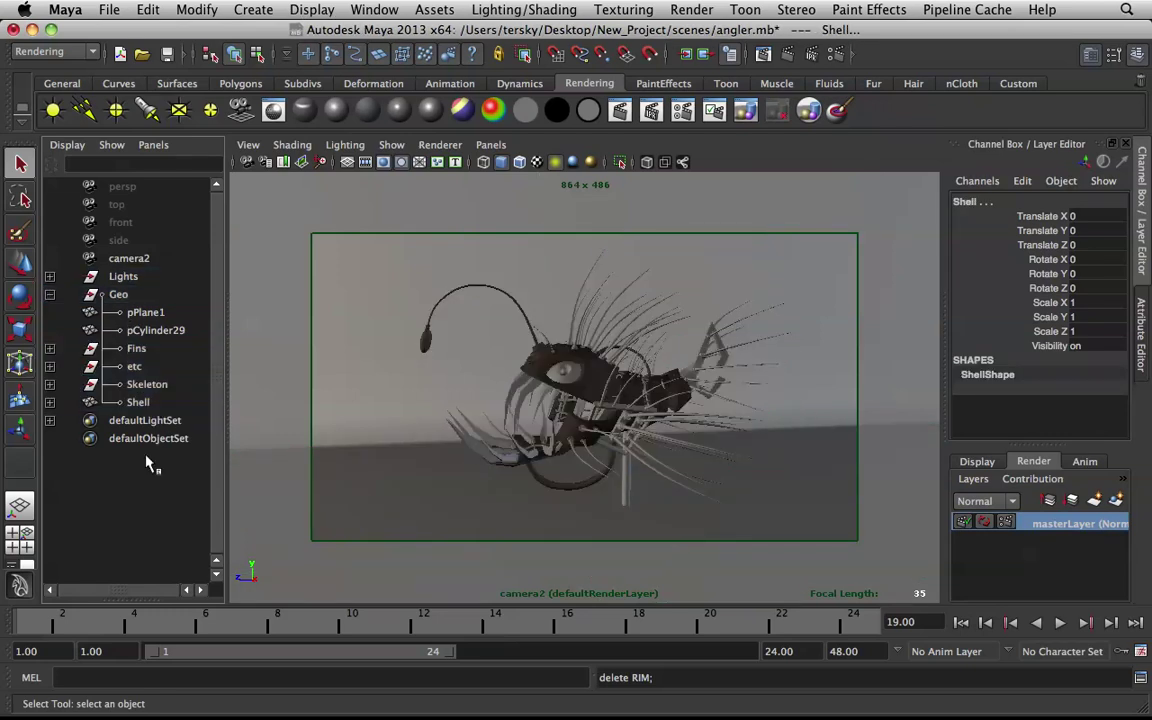
pyautogui.click(150, 330)
pyautogui.keyDown('ctrl'); pyautogui.click(145, 312); pyautogui.keyUp('ctrl')
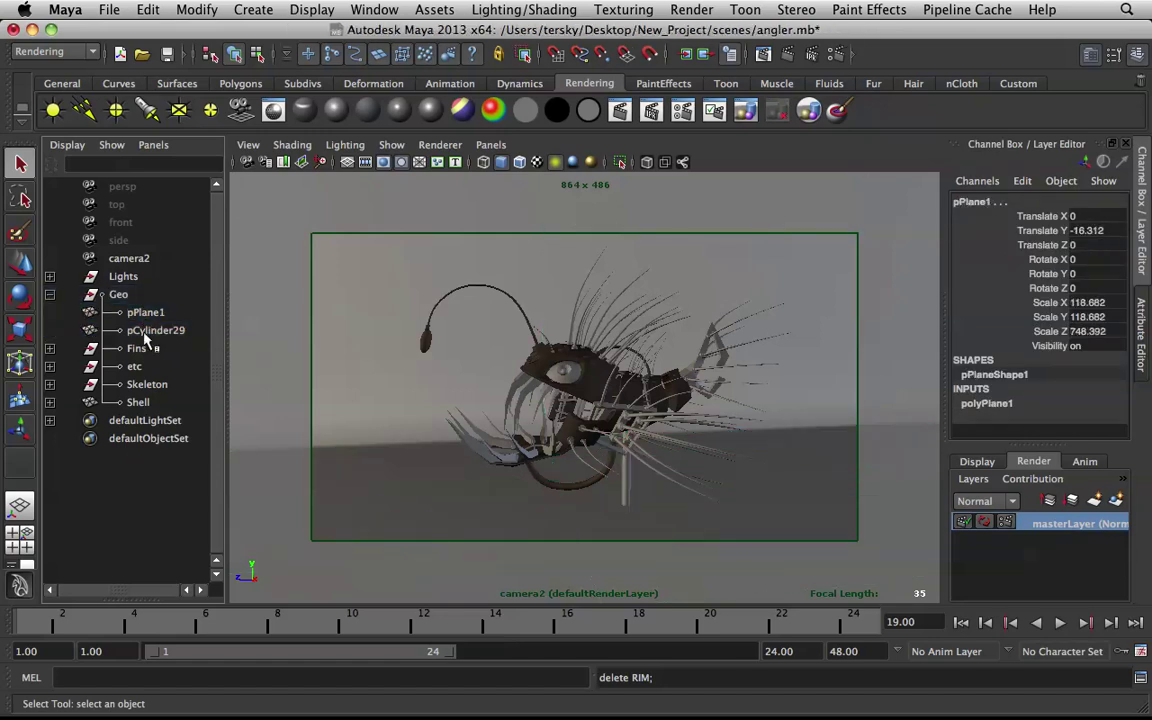
pyautogui.click(122, 276)
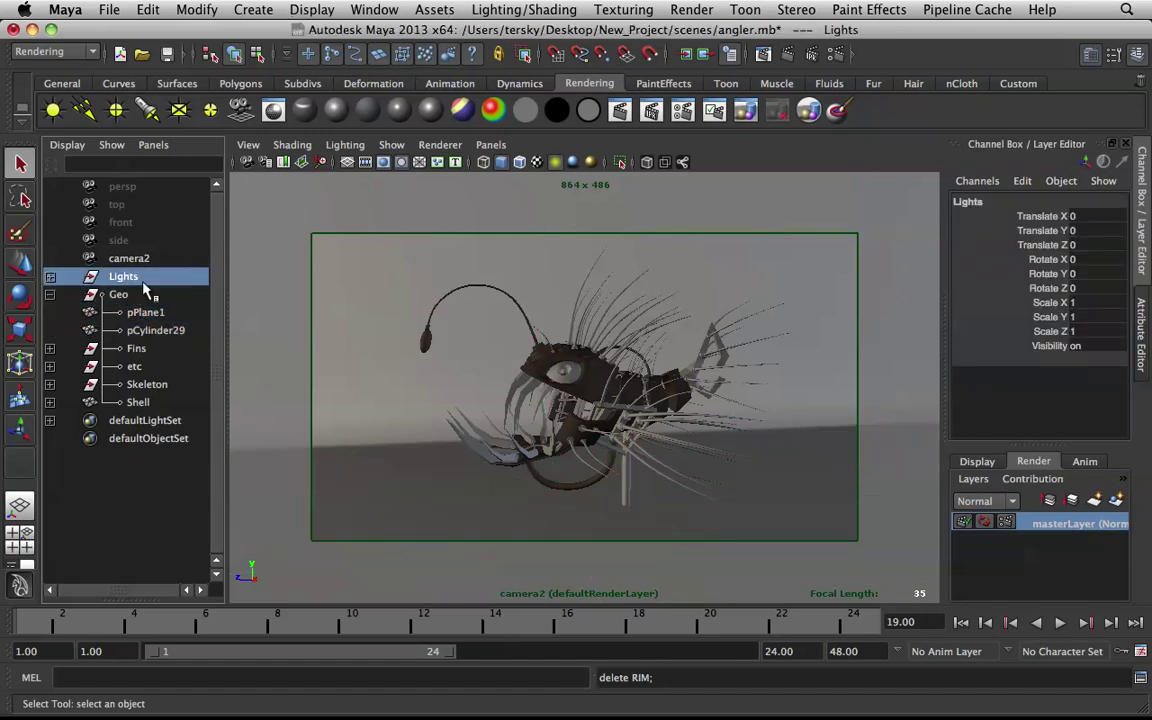
pyautogui.click(118, 295)
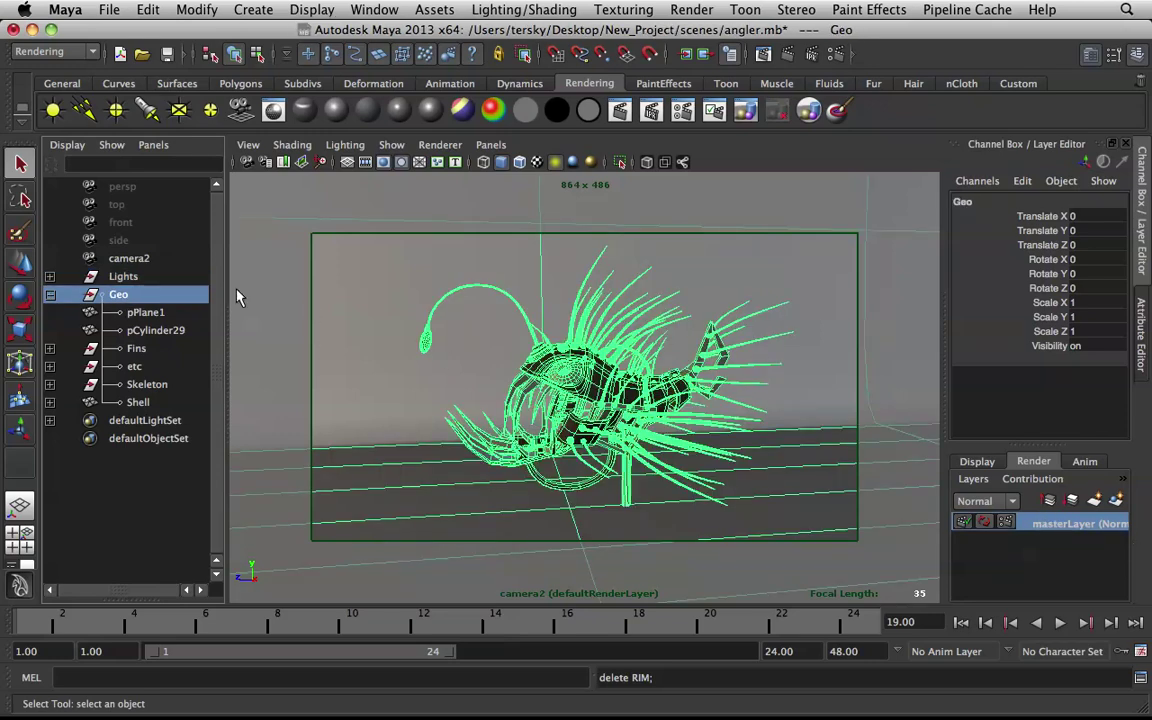
# - Create a render layer from the Geo and Lights groups, rename layer1 to Beauty, and deselect
pyautogui.click(115, 279)
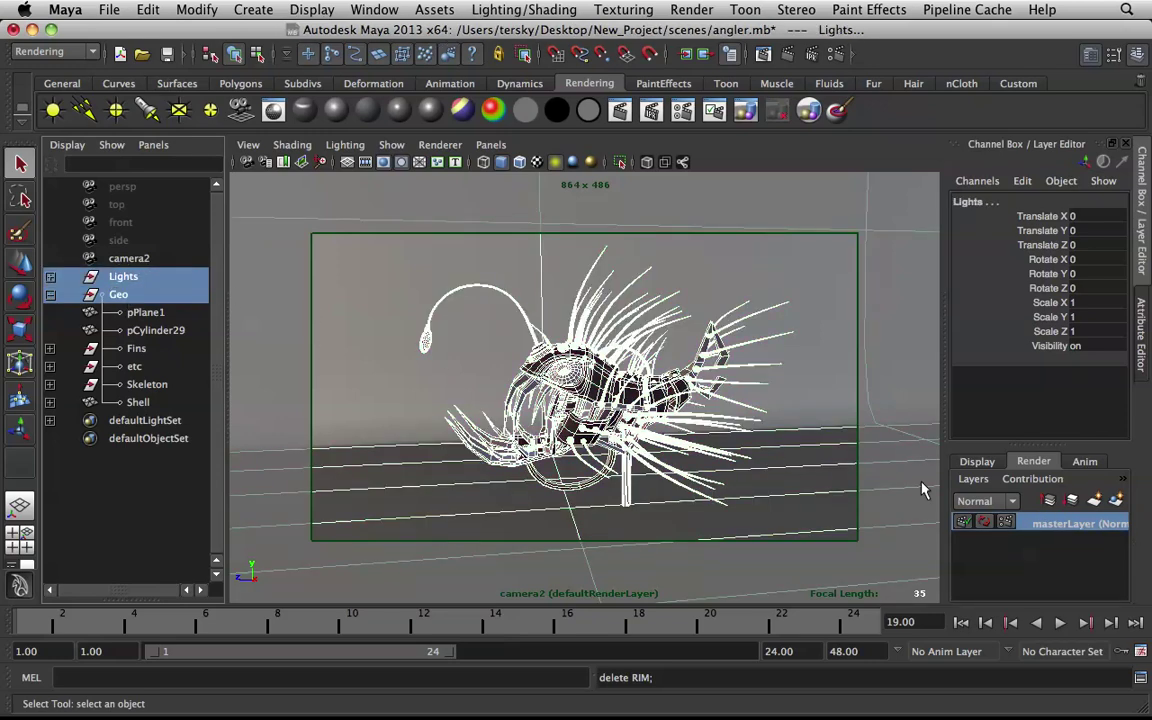
pyautogui.click(1118, 501)
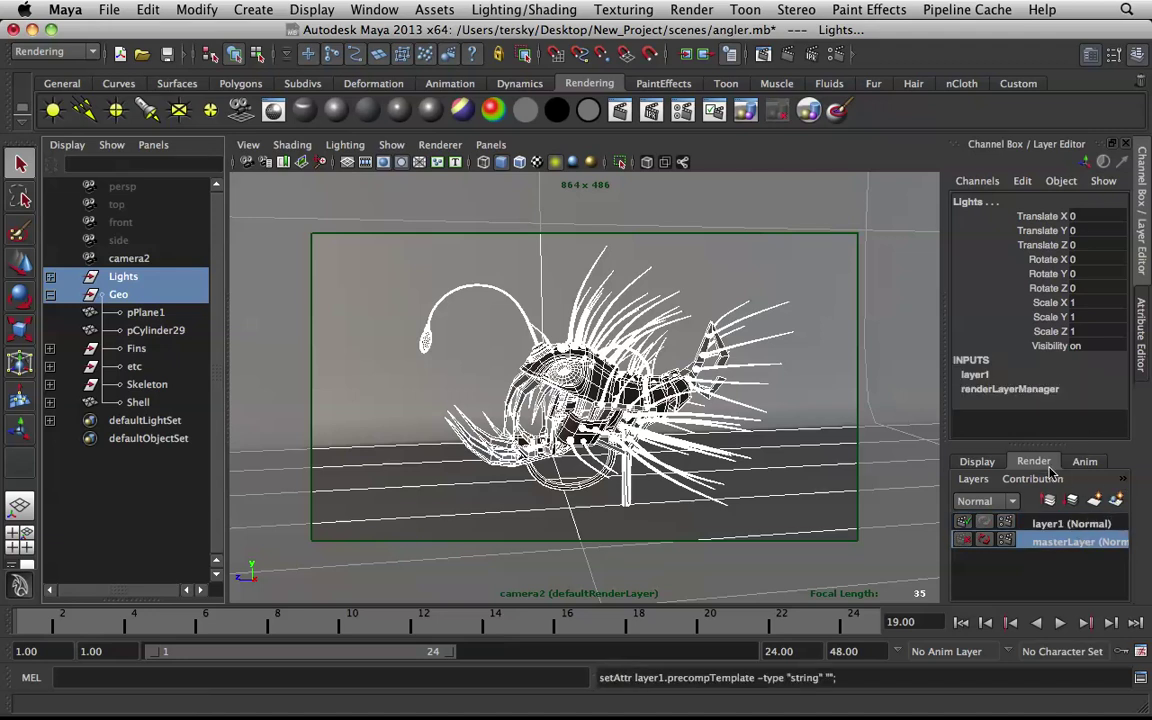
pyautogui.doubleClick(1045, 521)
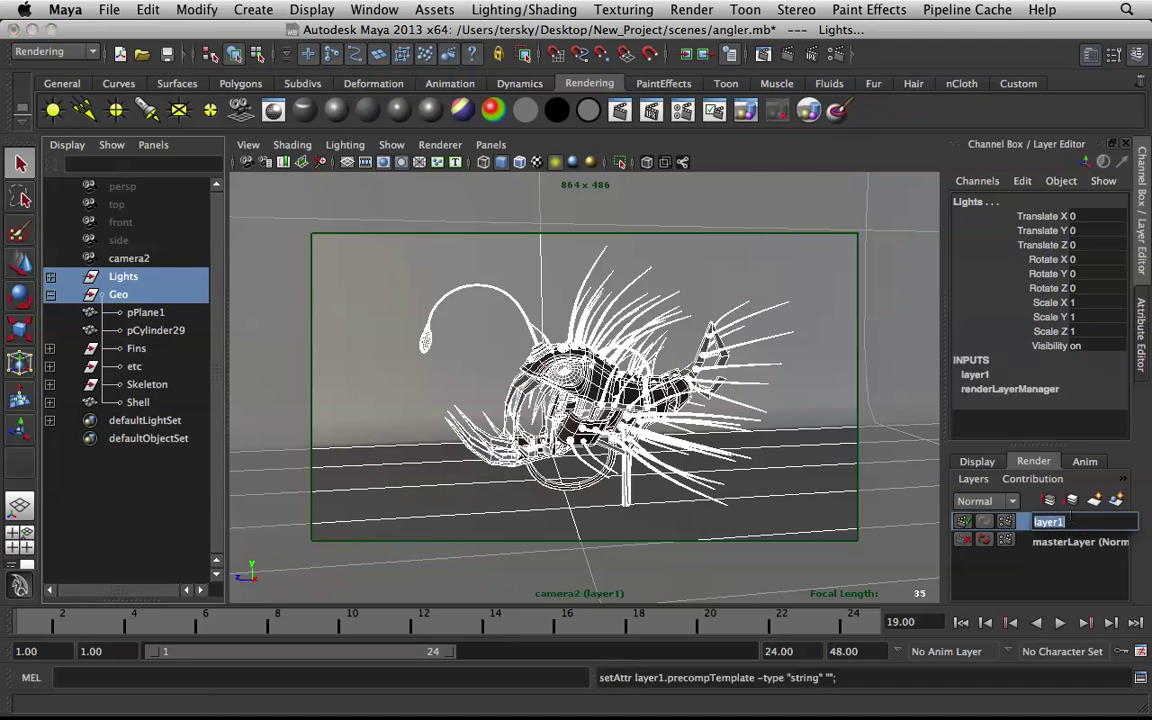
pyautogui.write('Beauty')
pyautogui.press('Return')
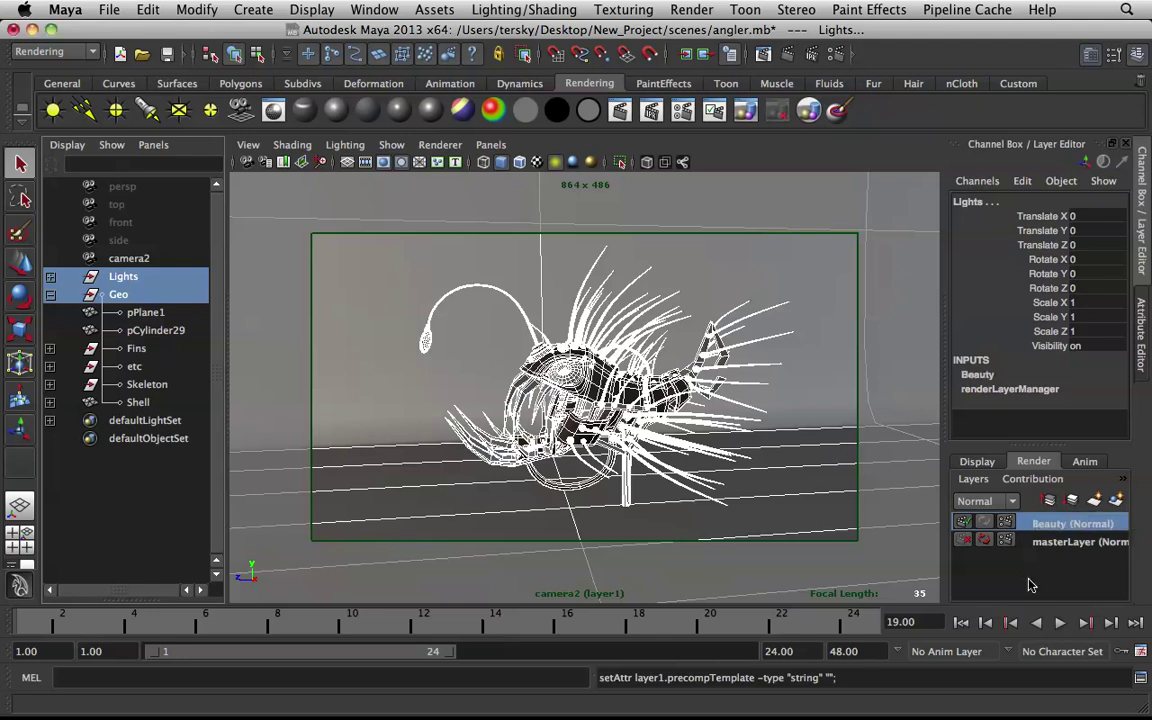
pyautogui.click(146, 476)
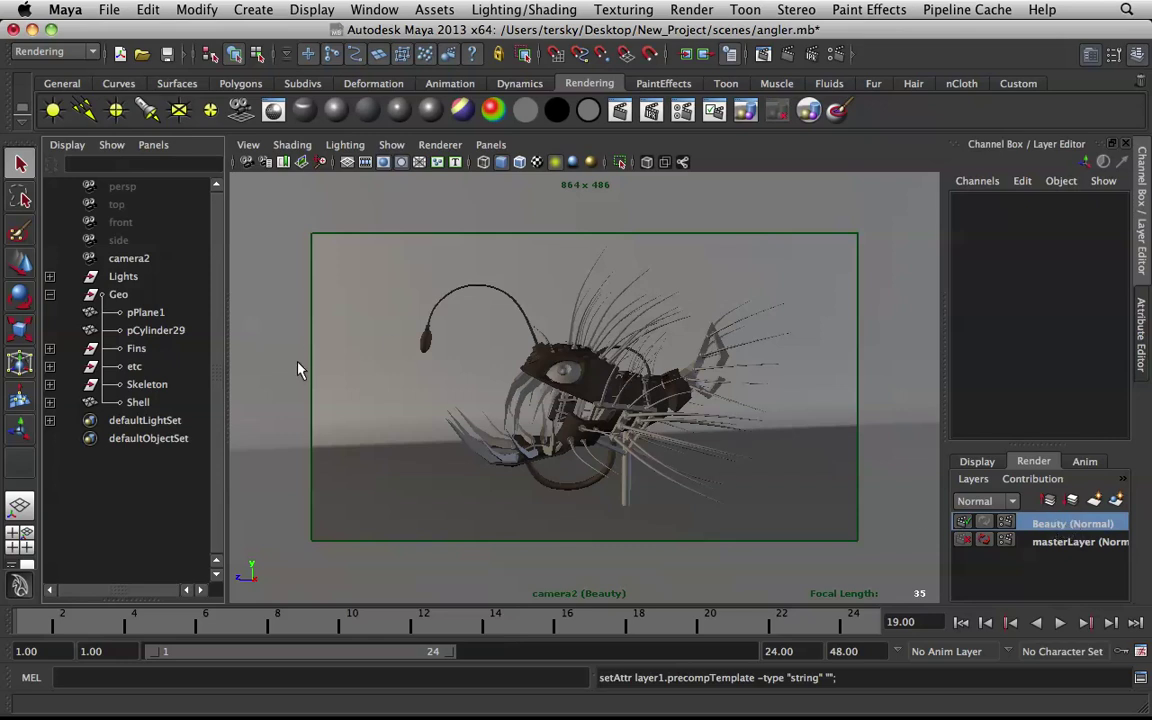
pyautogui.click(1057, 543)
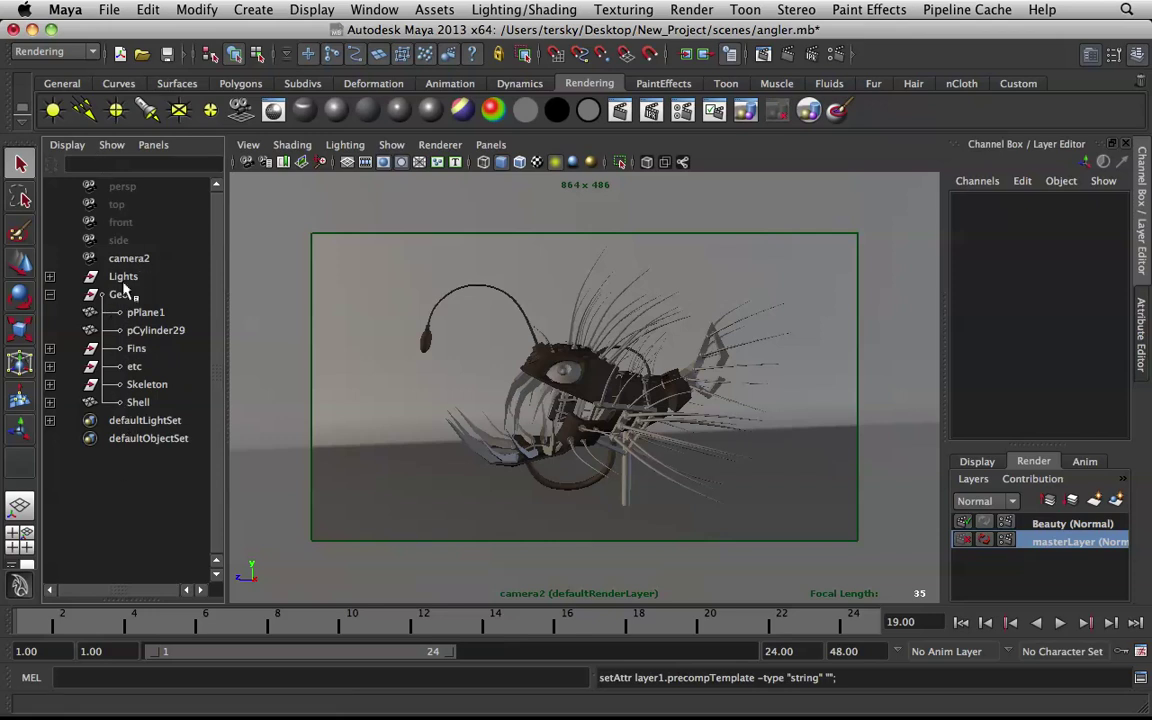
pyautogui.click(1062, 524)
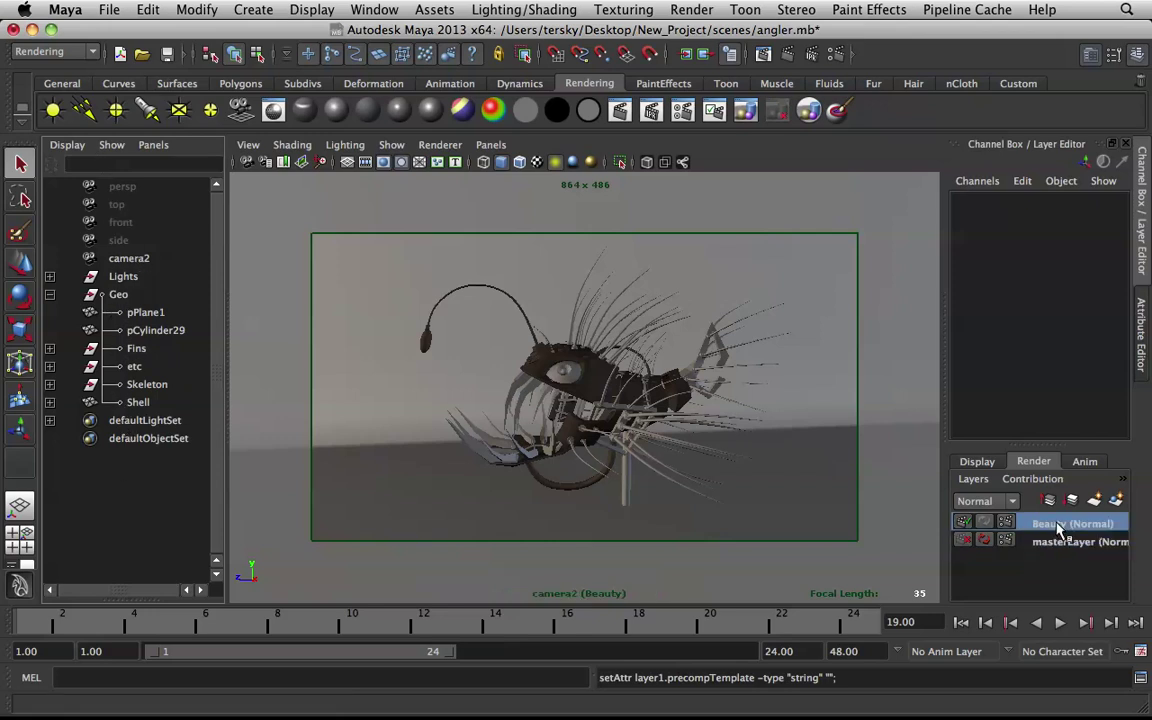
# - Build a render layer from the Geo and Lights groups, name it AO, and clear the selection
pyautogui.click(118, 294)
pyautogui.keyDown('ctrl'); pyautogui.click(123, 276); pyautogui.keyUp('ctrl')
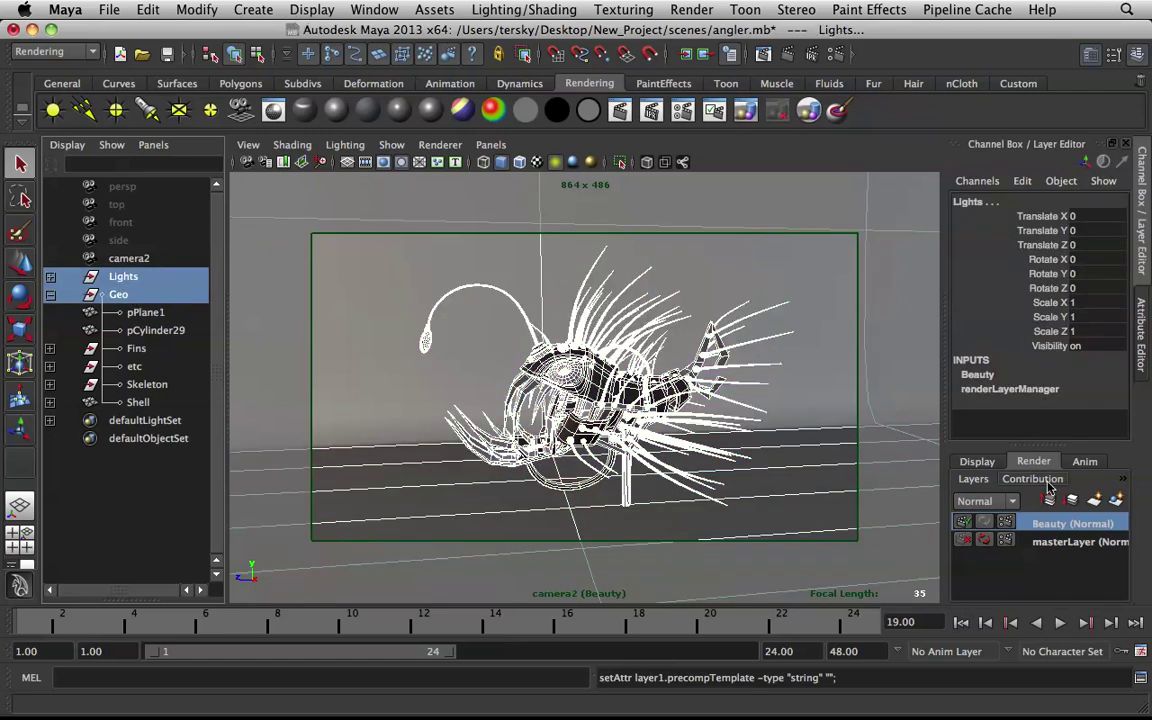
pyautogui.click(1093, 501)
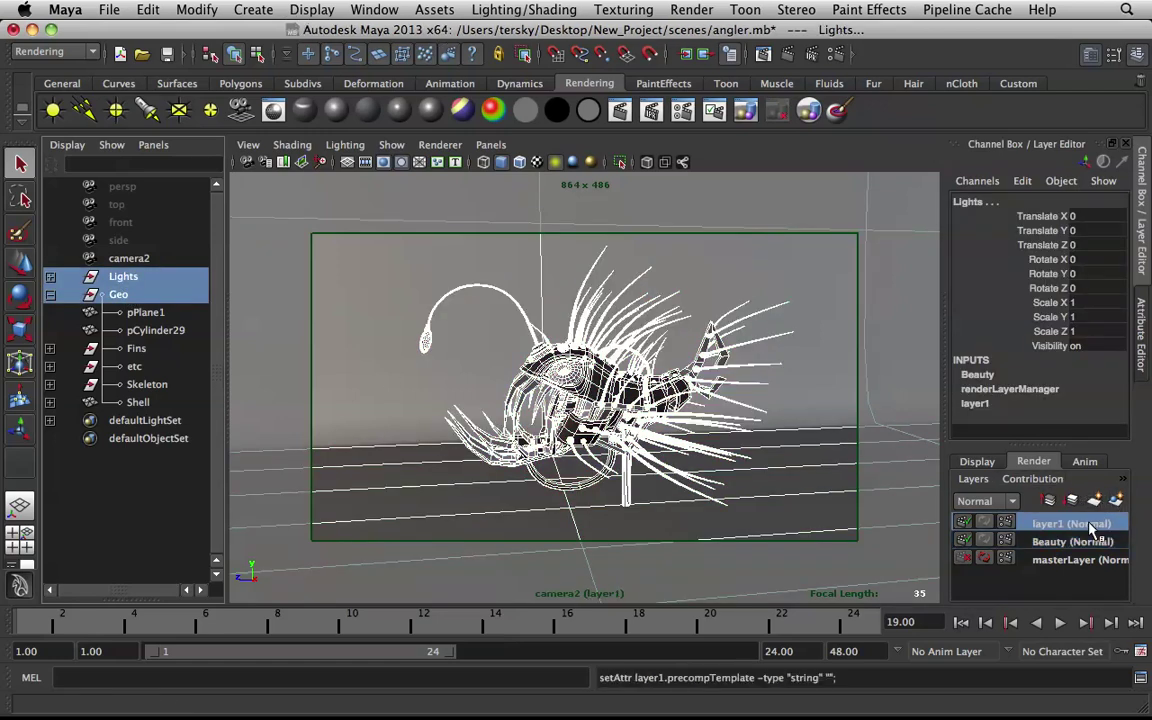
pyautogui.doubleClick(1100, 523)
pyautogui.write('A')
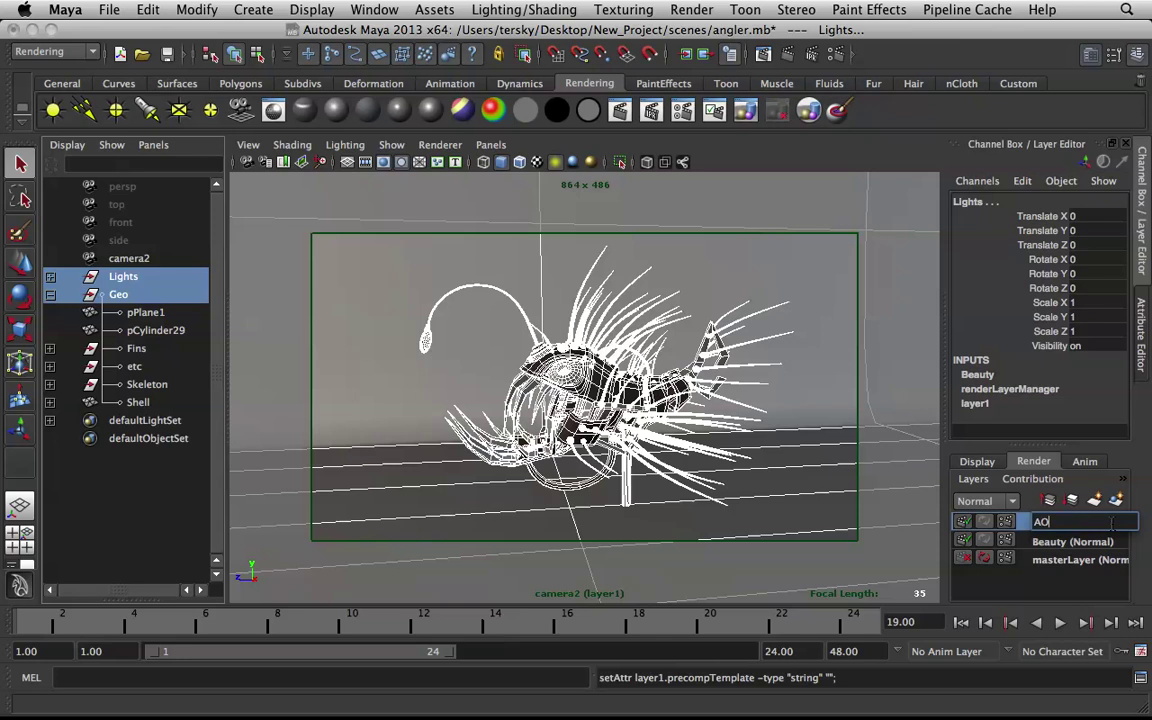
pyautogui.write('O')
pyautogui.press('Return')
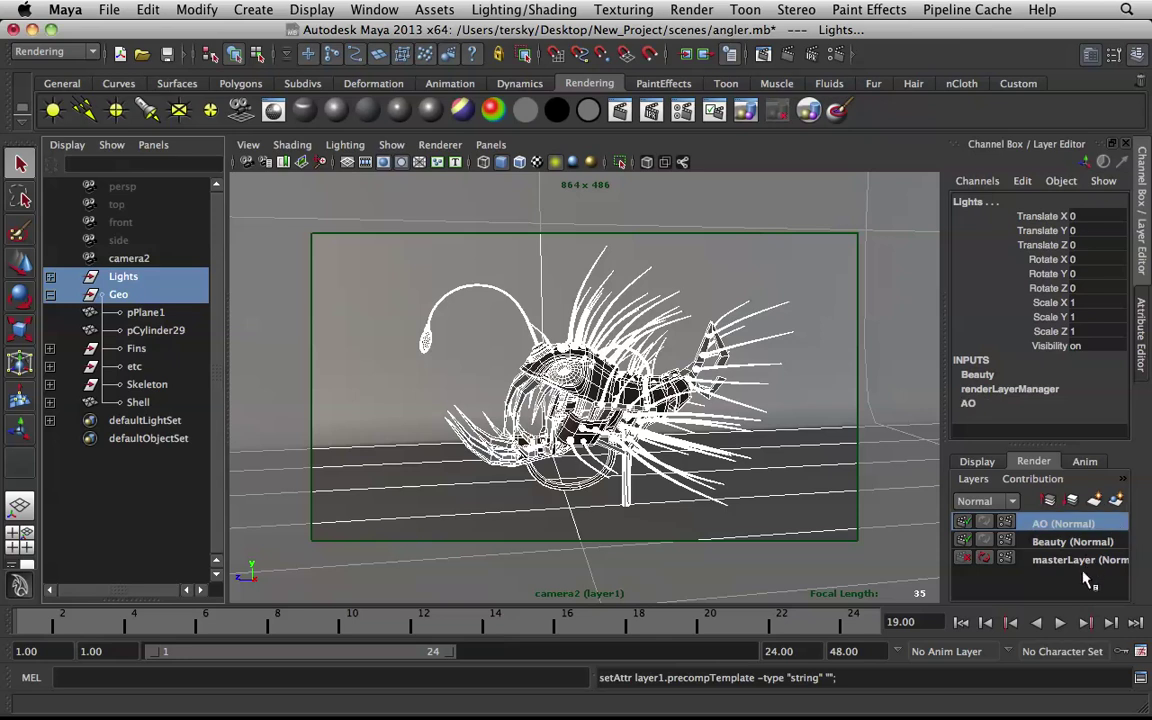
pyautogui.click(134, 489)
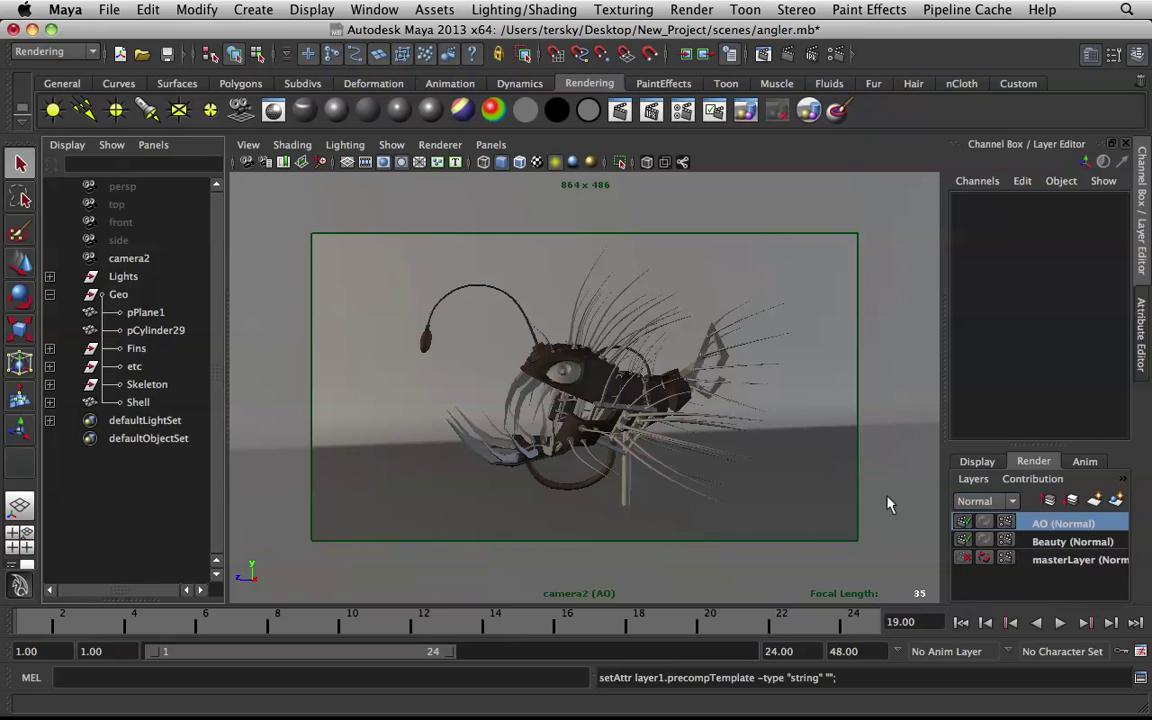
# - Open the AO layer's attributes, dismiss the remote prompt, and apply the Occlusion preset
pyautogui.rightClick(1052, 525)
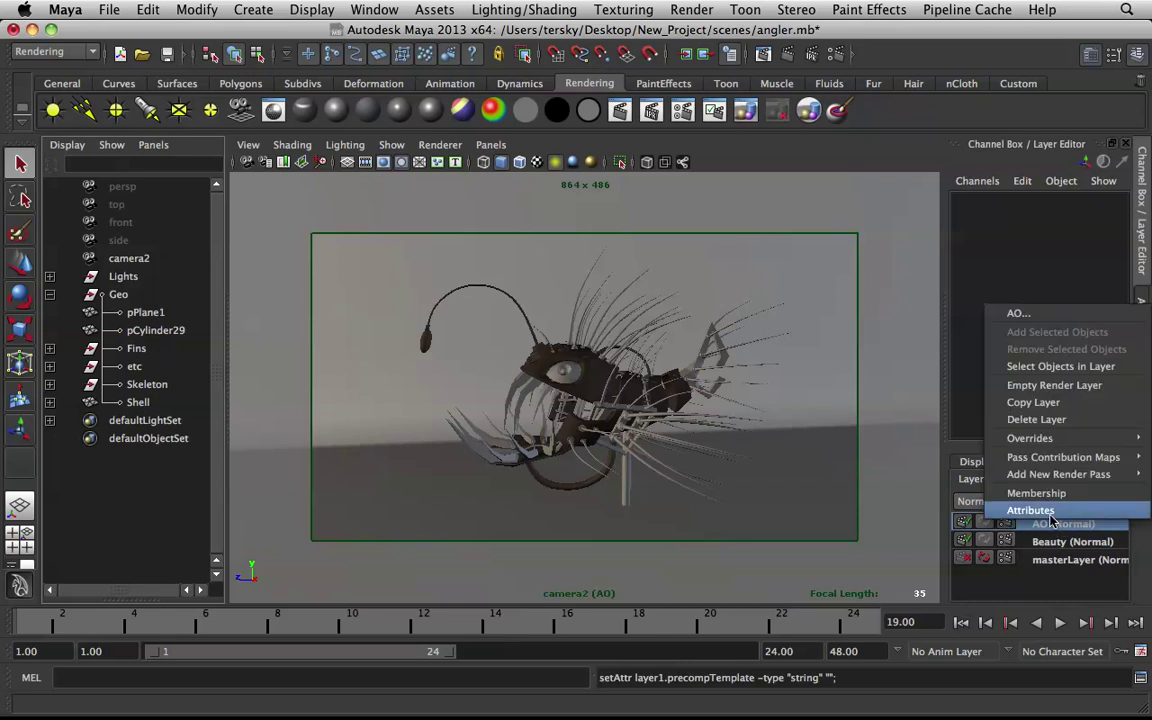
pyautogui.click(1051, 515)
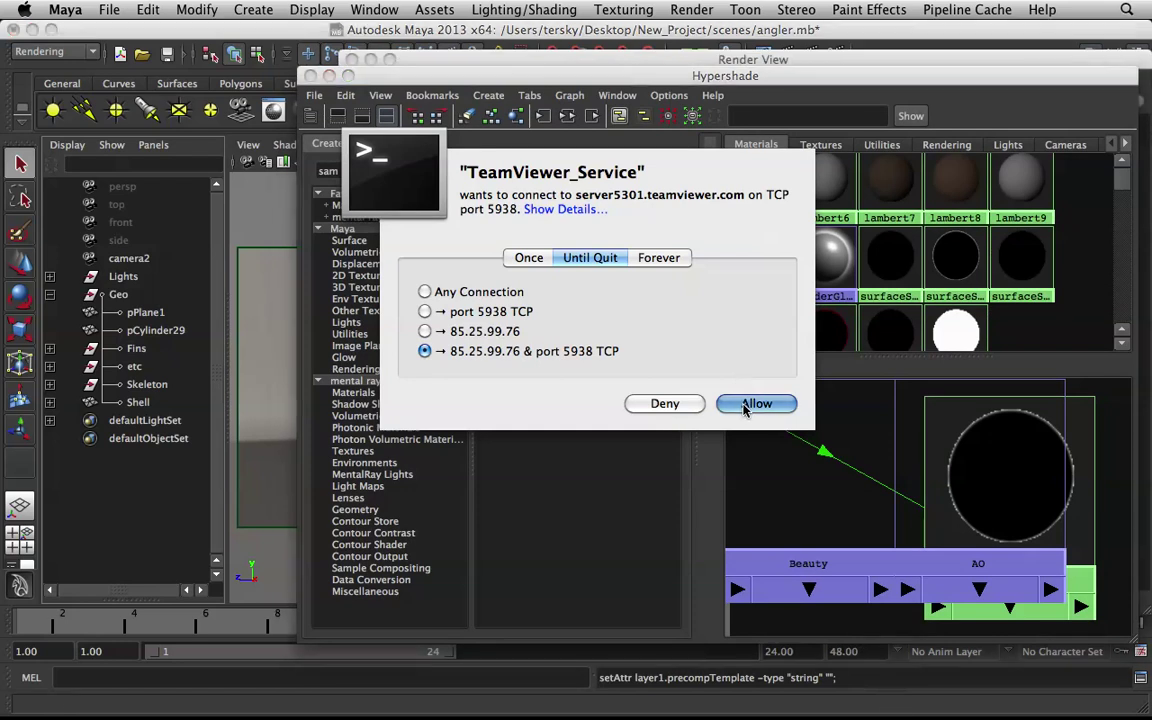
pyautogui.click(758, 404)
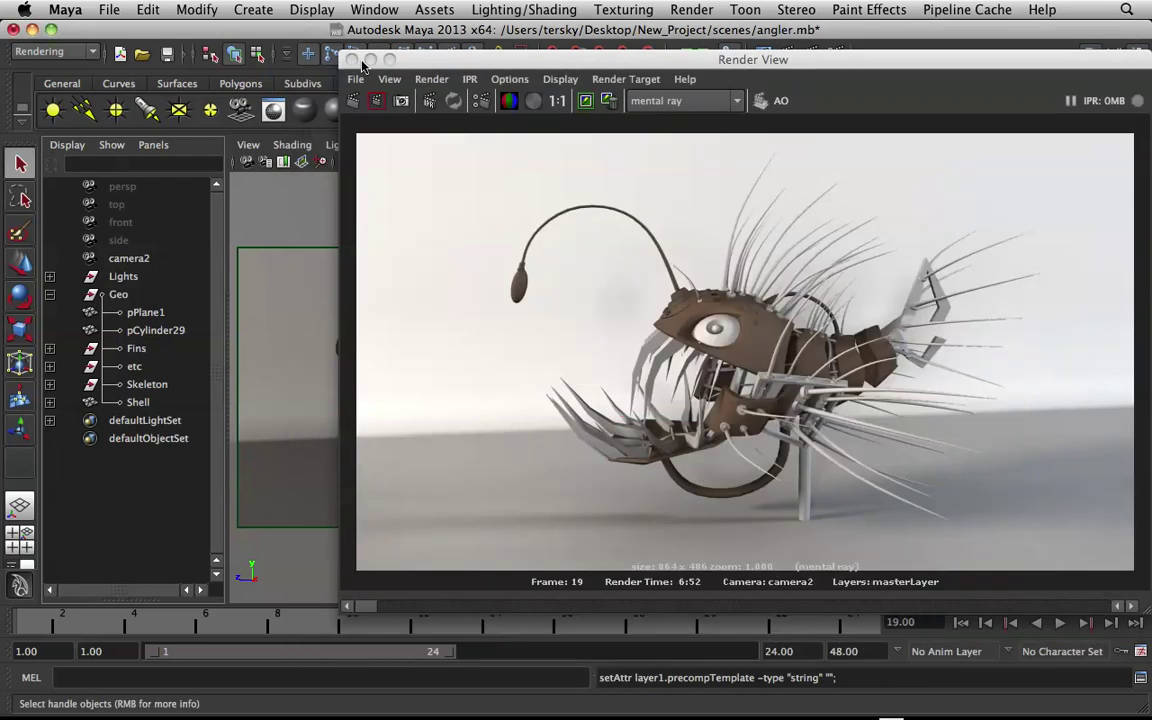
pyautogui.click(351, 60)
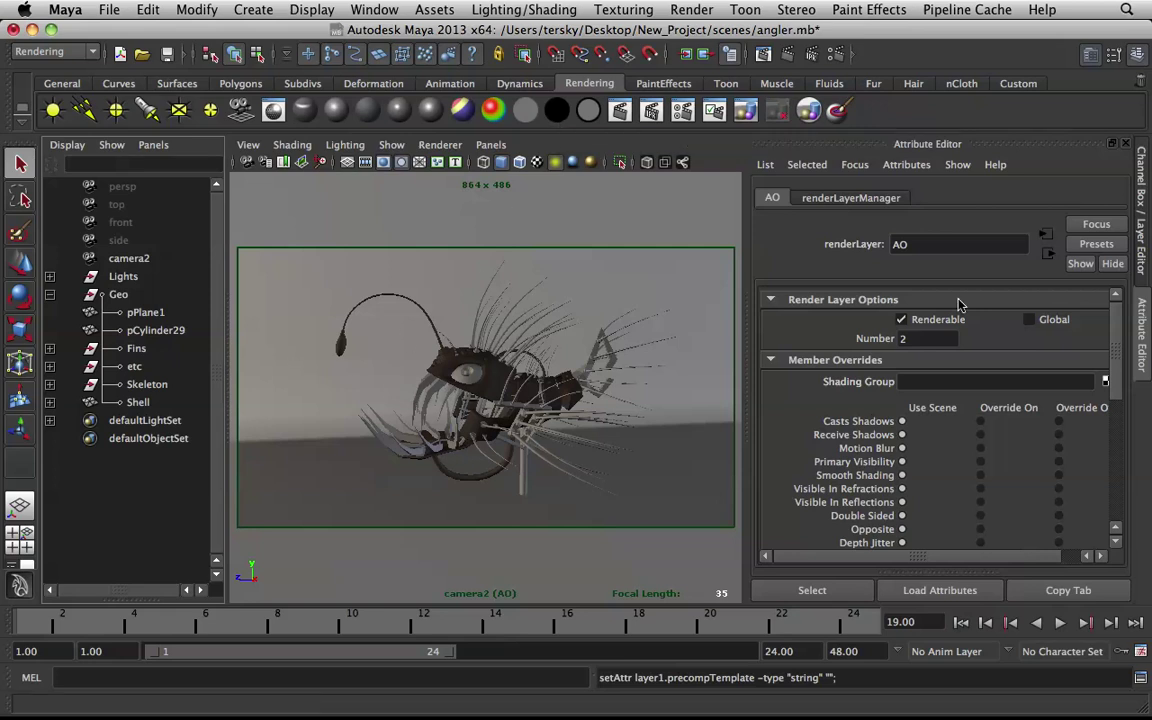
pyautogui.click(1104, 245)
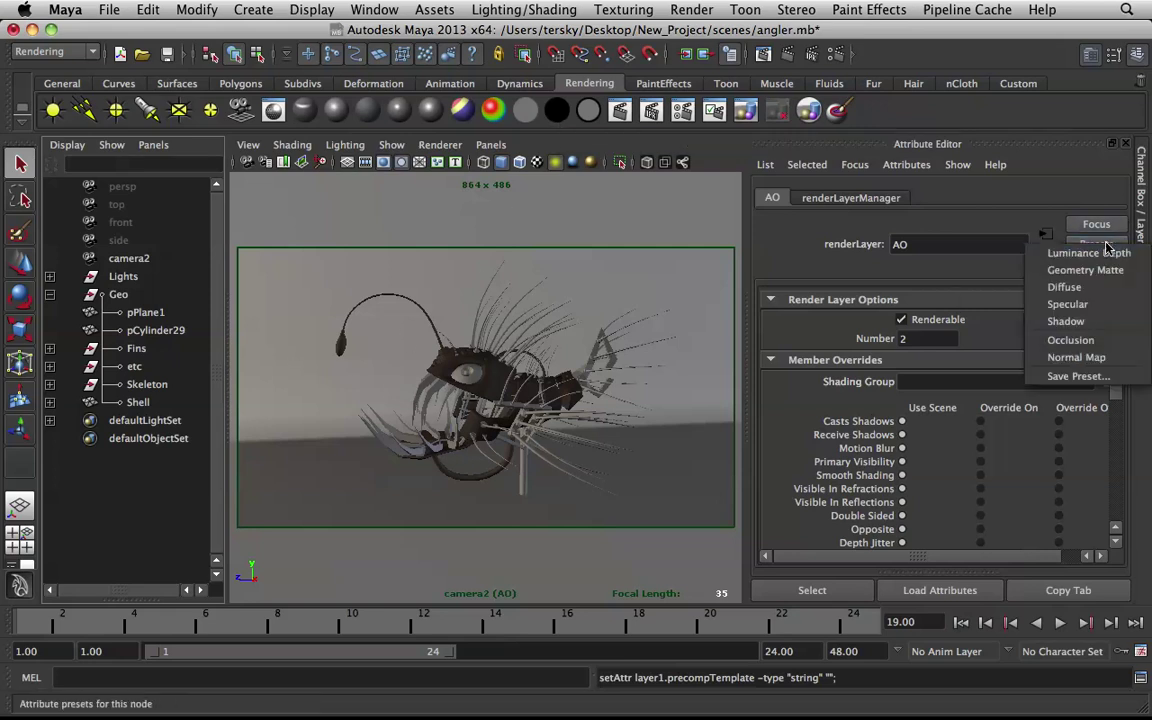
pyautogui.click(1074, 341)
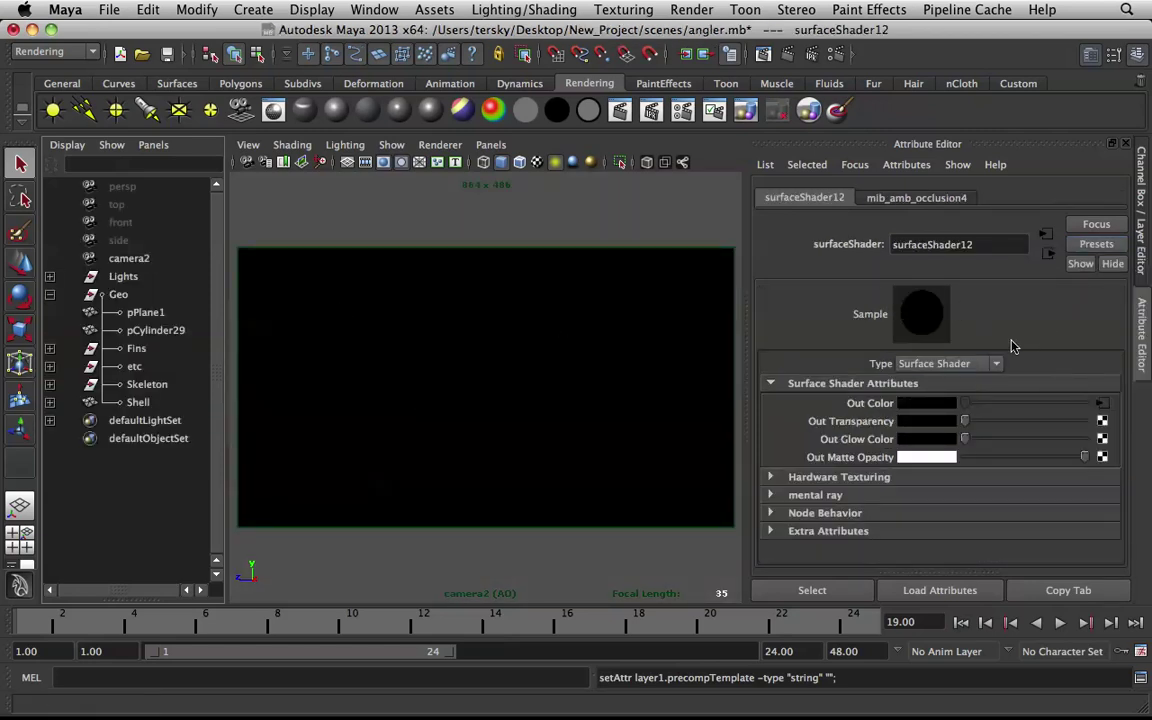
# - Set mib_amb_occlusion4 to 32 samples, spread 1.000 and max distance 10.000
pyautogui.click(1101, 403)
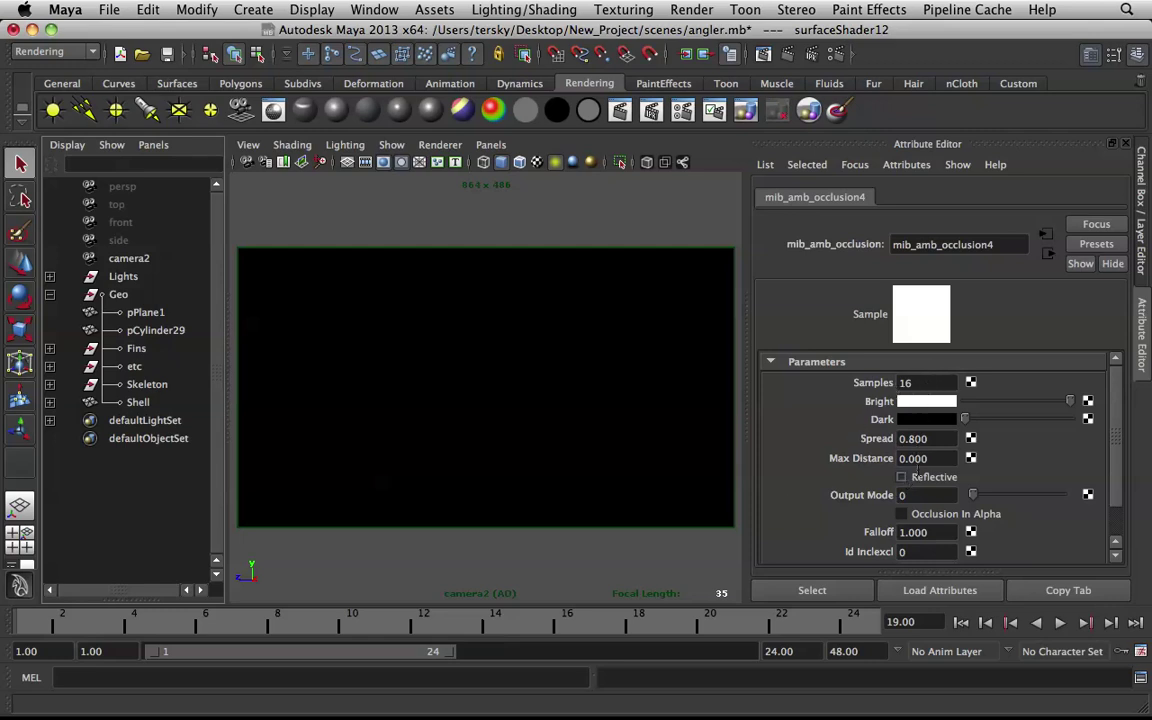
pyautogui.doubleClick(929, 386)
pyautogui.write('32')
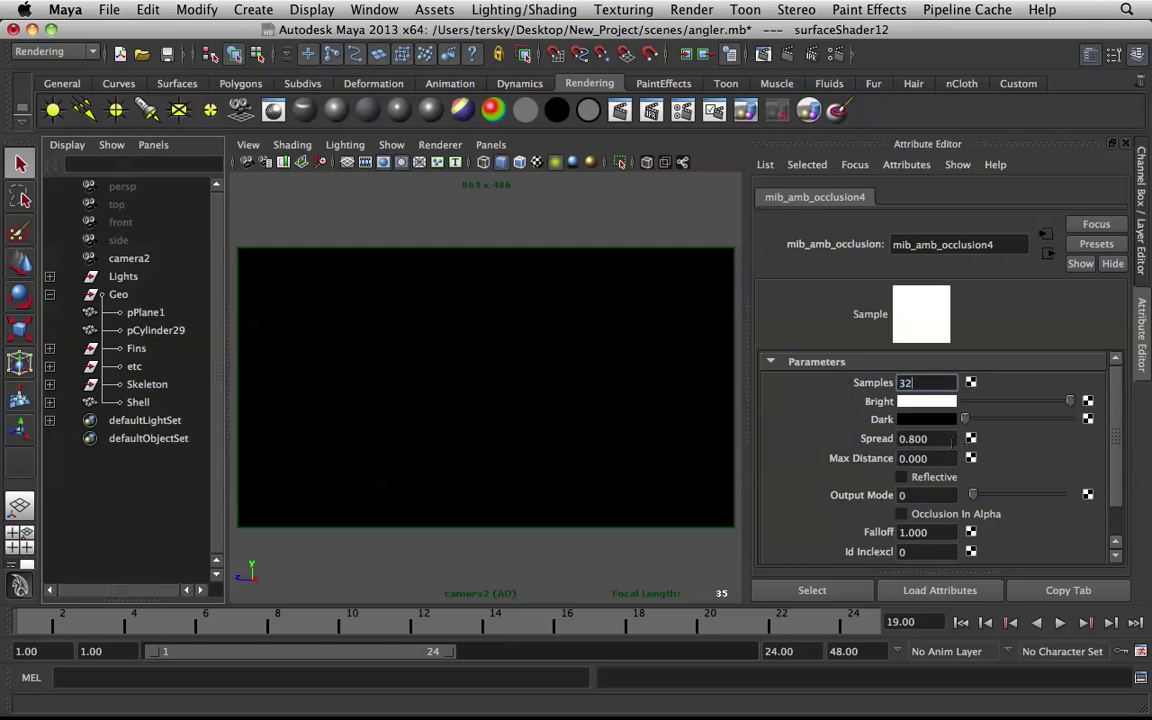
pyautogui.doubleClick(949, 440)
pyautogui.write('1')
pyautogui.press('Tab')
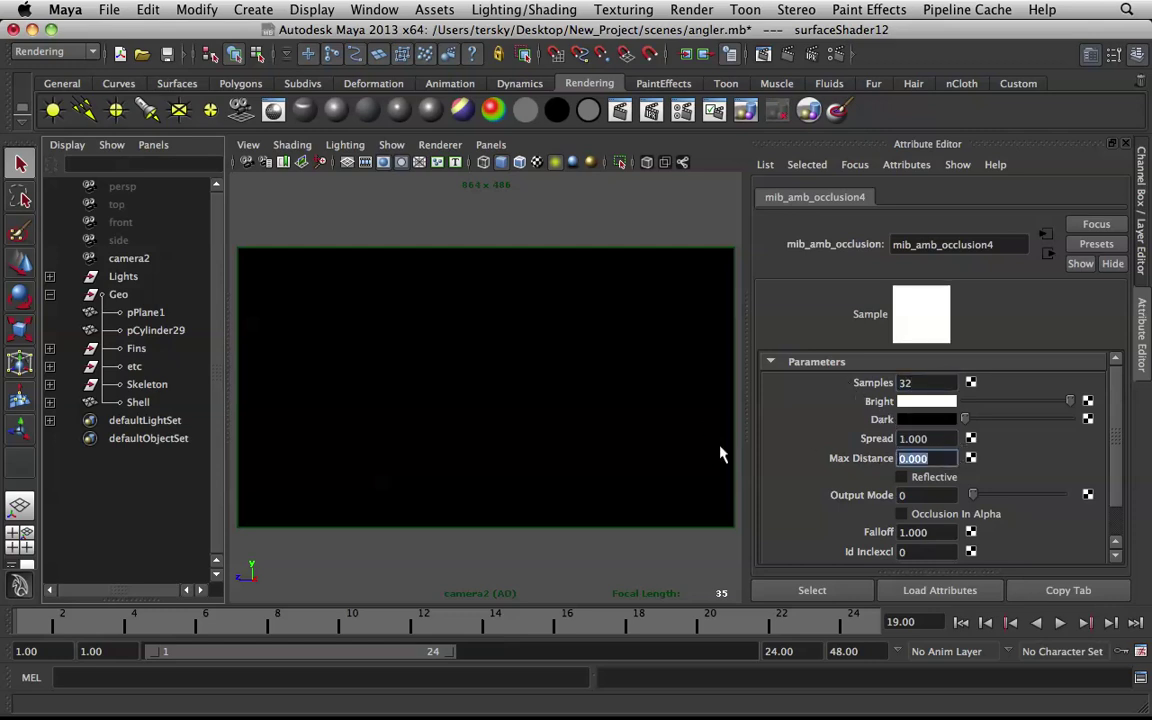
pyautogui.write('10')
pyautogui.press('Return')
# - Check the white AO render in the Render View, then return to the render layers
pyautogui.click(763, 55)
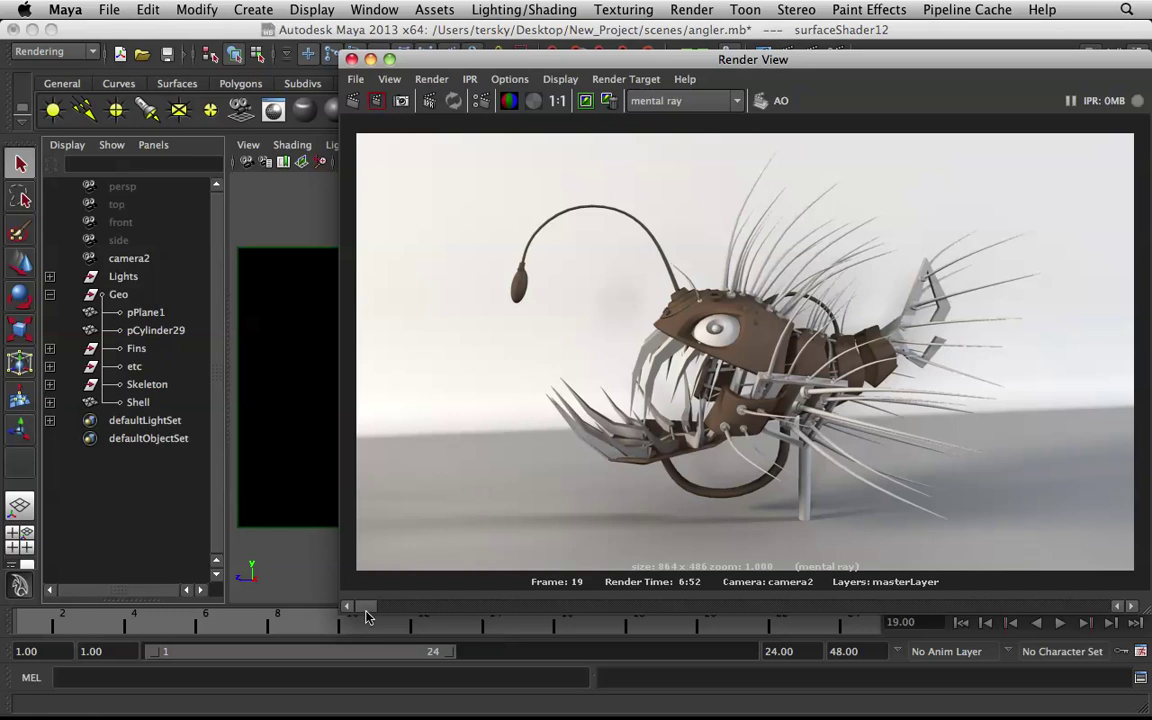
pyautogui.moveTo(367, 607); pyautogui.dragTo(379, 607)
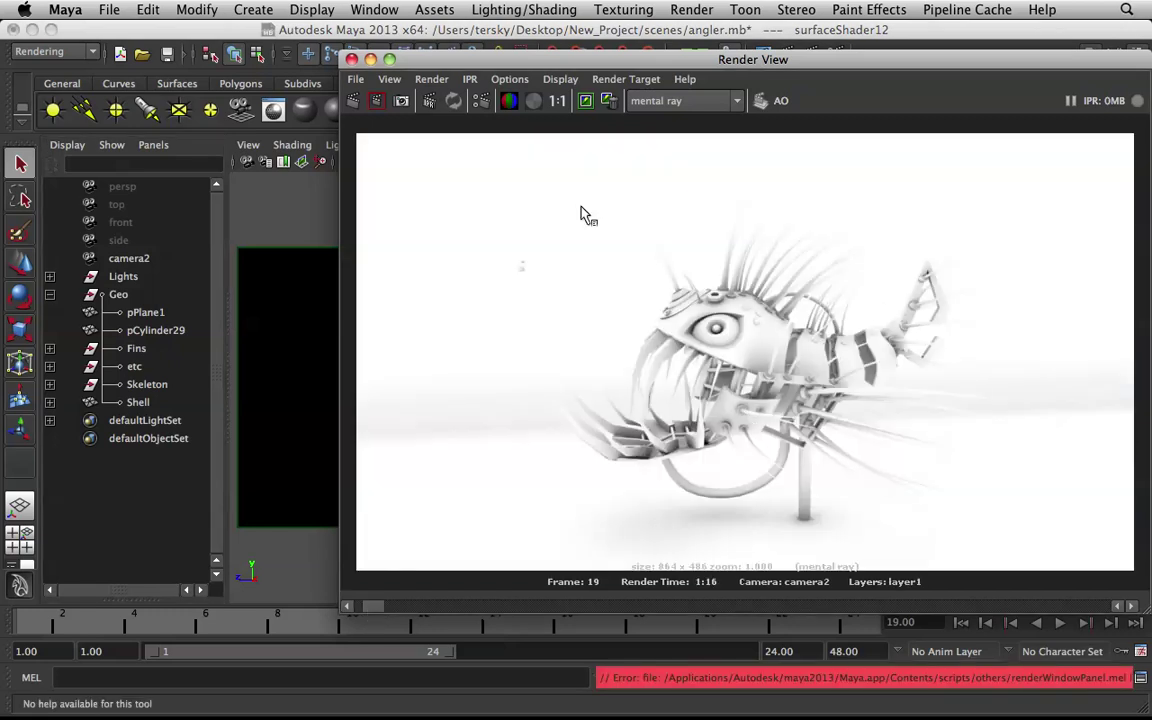
pyautogui.click(370, 59)
pyautogui.click(1146, 245)
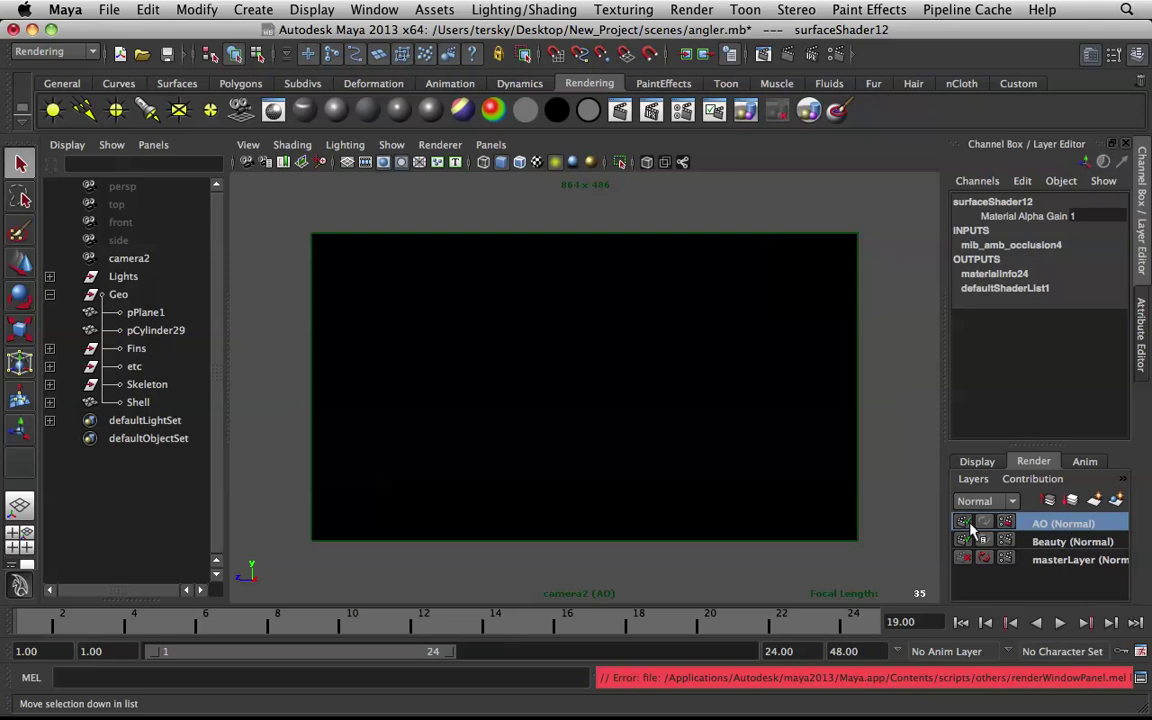
# - Copy the AO layer, rename the copy DEPTH, and make AO current again
pyautogui.rightClick(1058, 530)
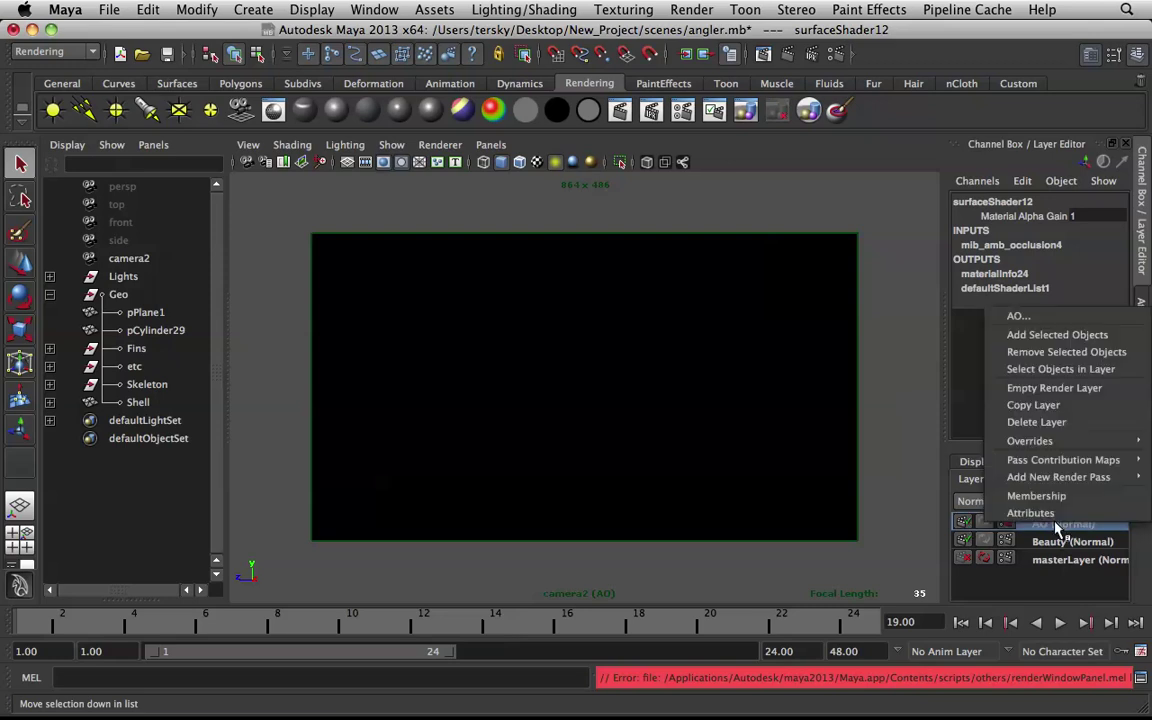
pyautogui.click(1063, 412)
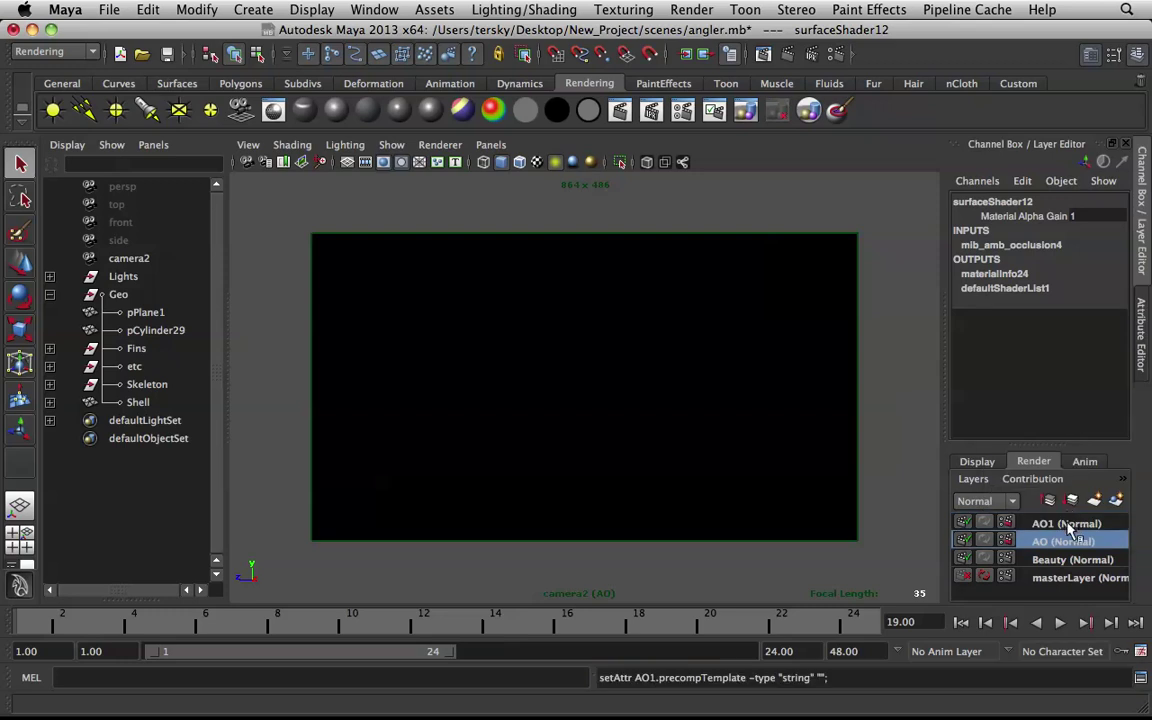
pyautogui.doubleClick(1068, 522)
pyautogui.write('DEPTH')
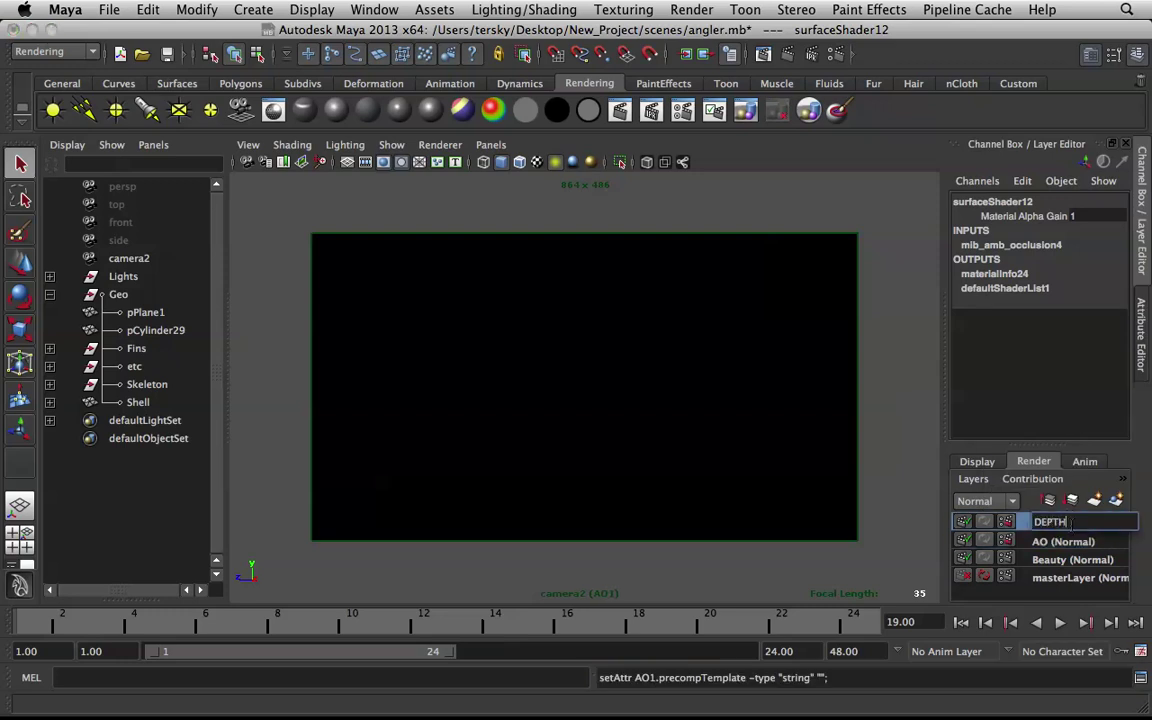
pyautogui.press('Return')
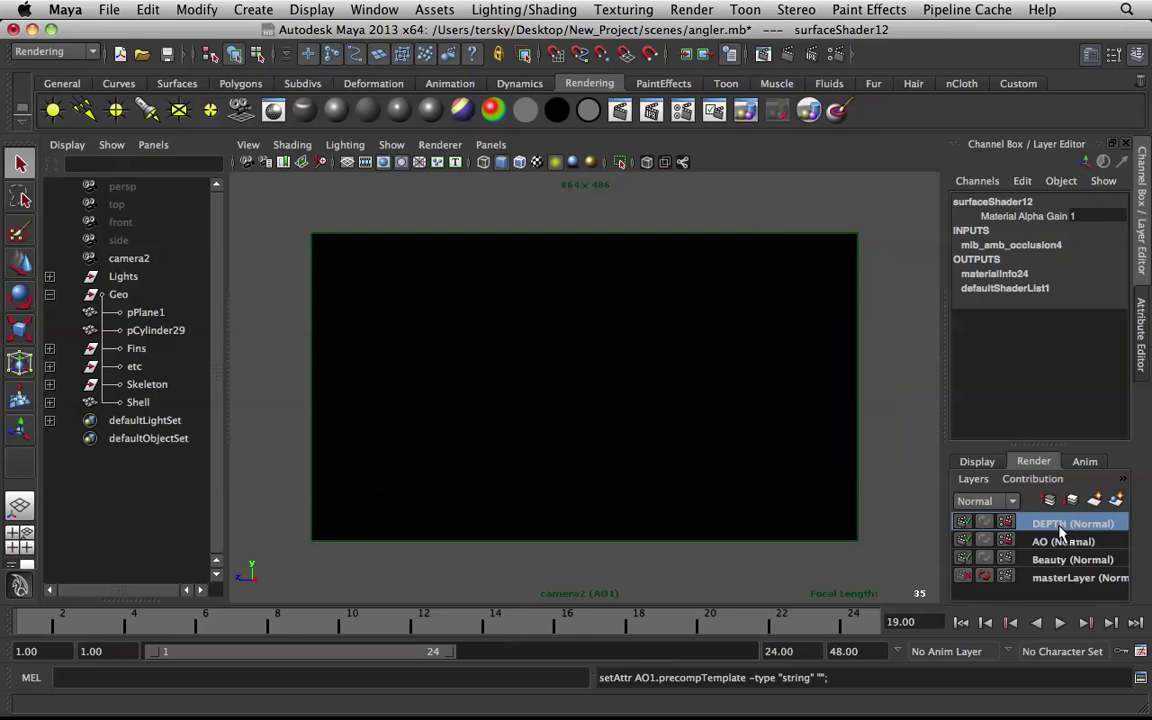
pyautogui.click(1062, 542)
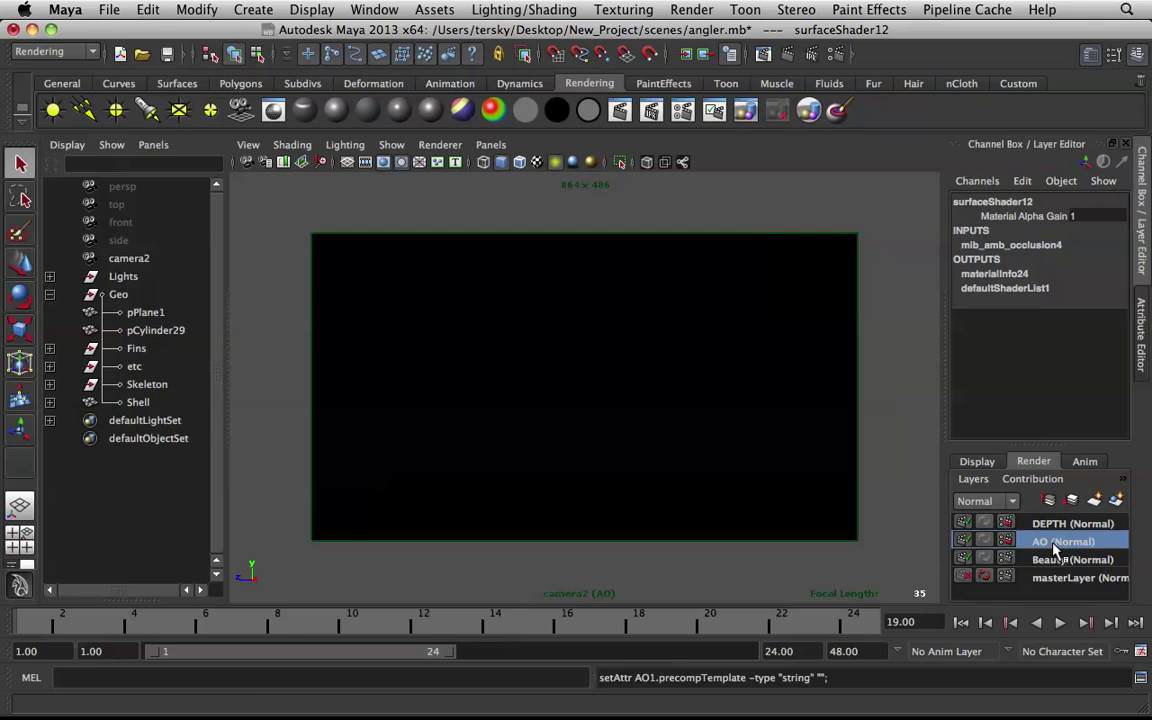
# - Make Final Gathering a layer override and switch it off for the AO layer
pyautogui.click(834, 57)
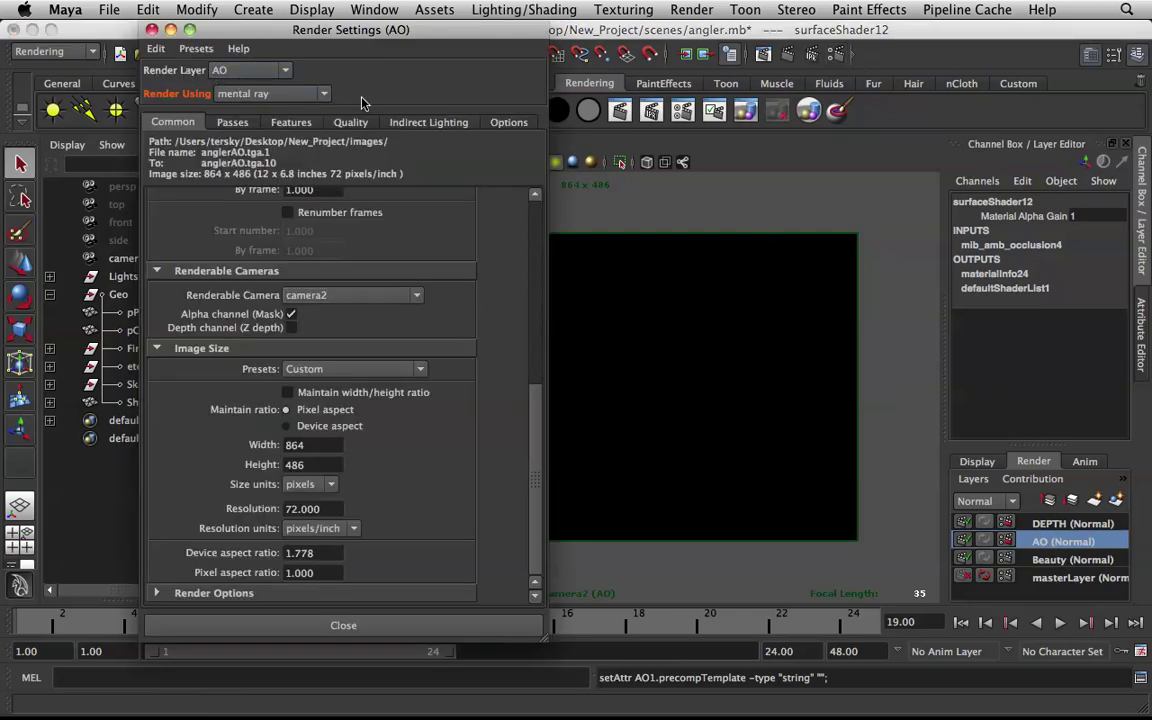
pyautogui.click(412, 121)
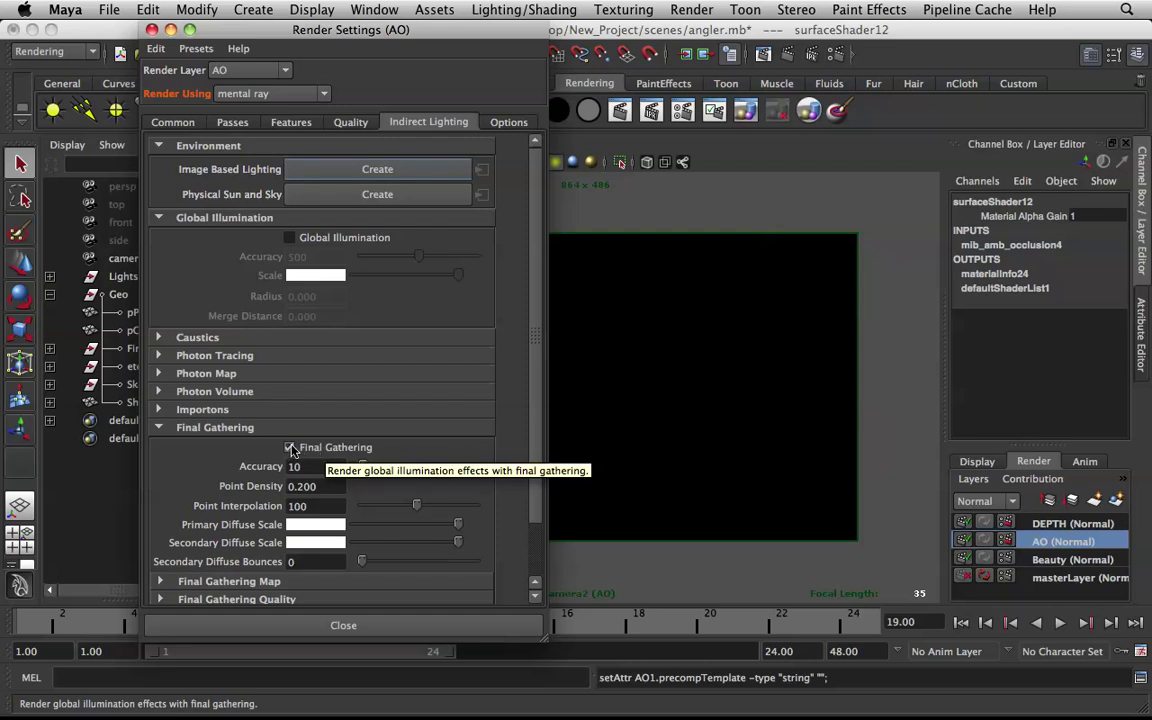
pyautogui.rightClick(329, 451)
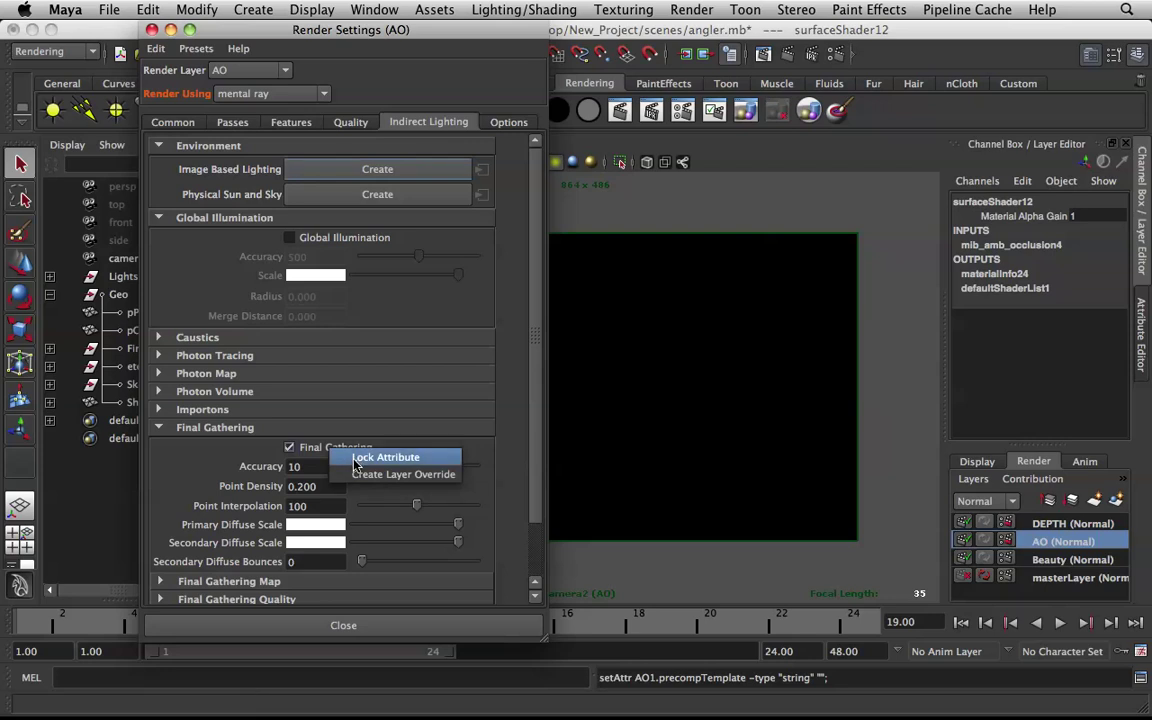
pyautogui.click(357, 474)
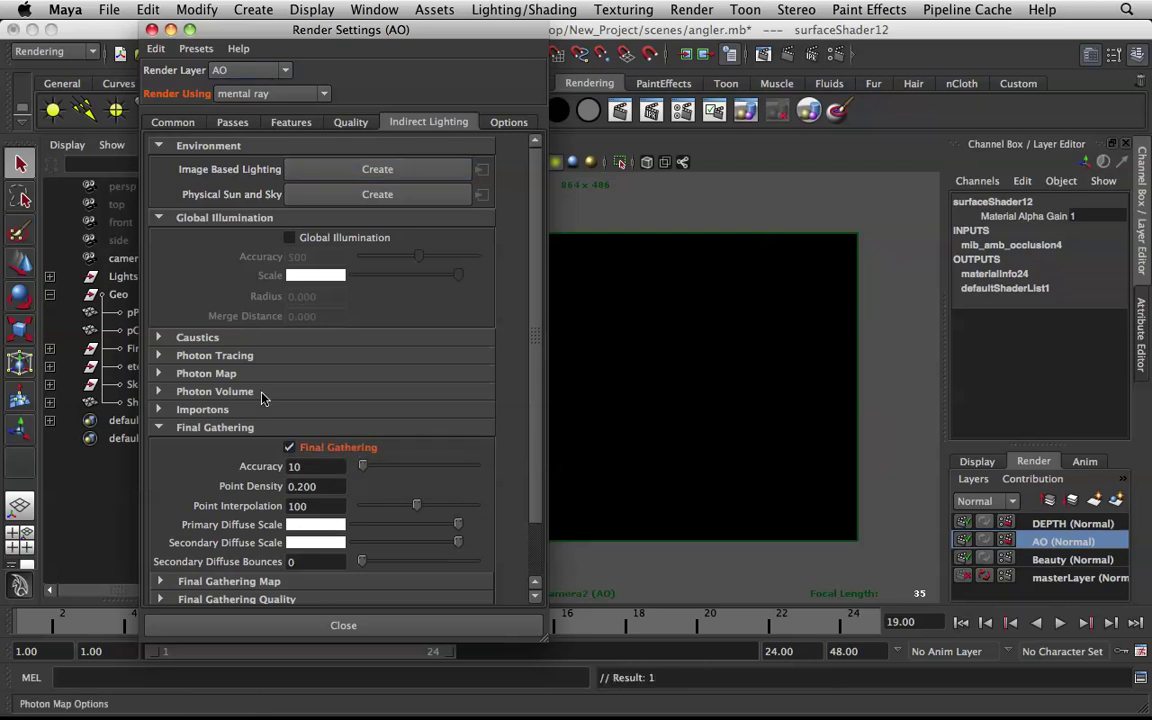
pyautogui.click(289, 447)
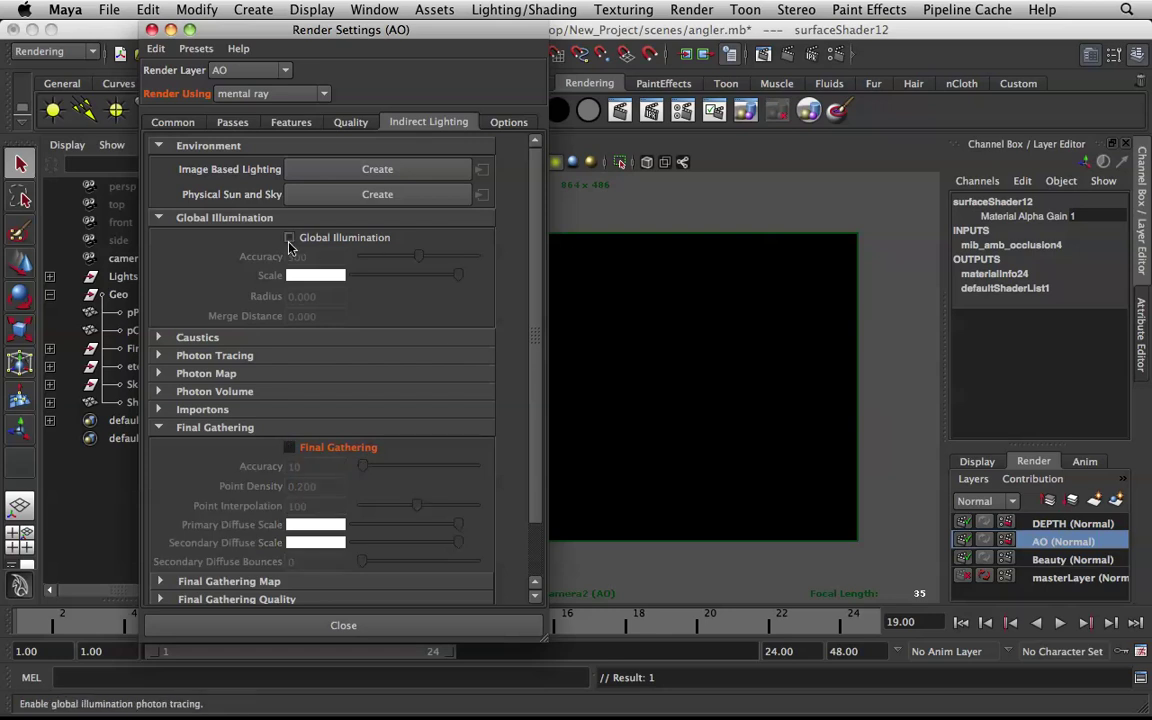
# - Override and switch off Final Gathering on the DEPTH layer, then close Render Settings
pyautogui.click(1051, 526)
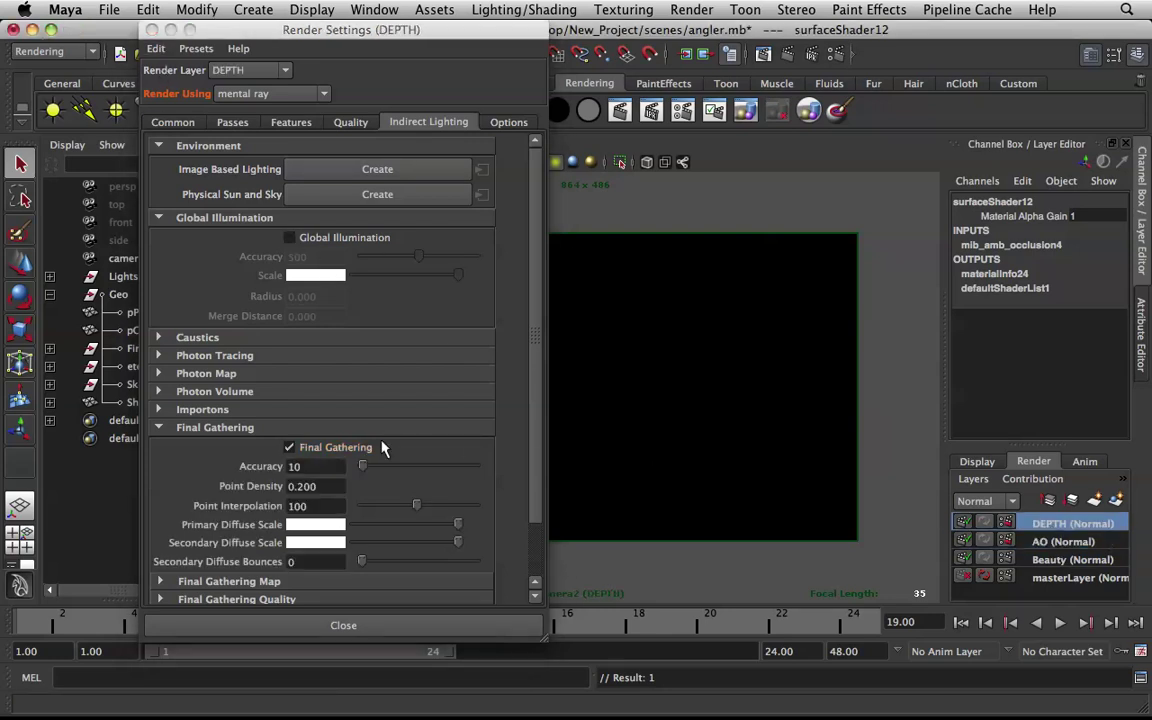
pyautogui.rightClick(331, 452)
pyautogui.click(390, 474)
pyautogui.click(289, 447)
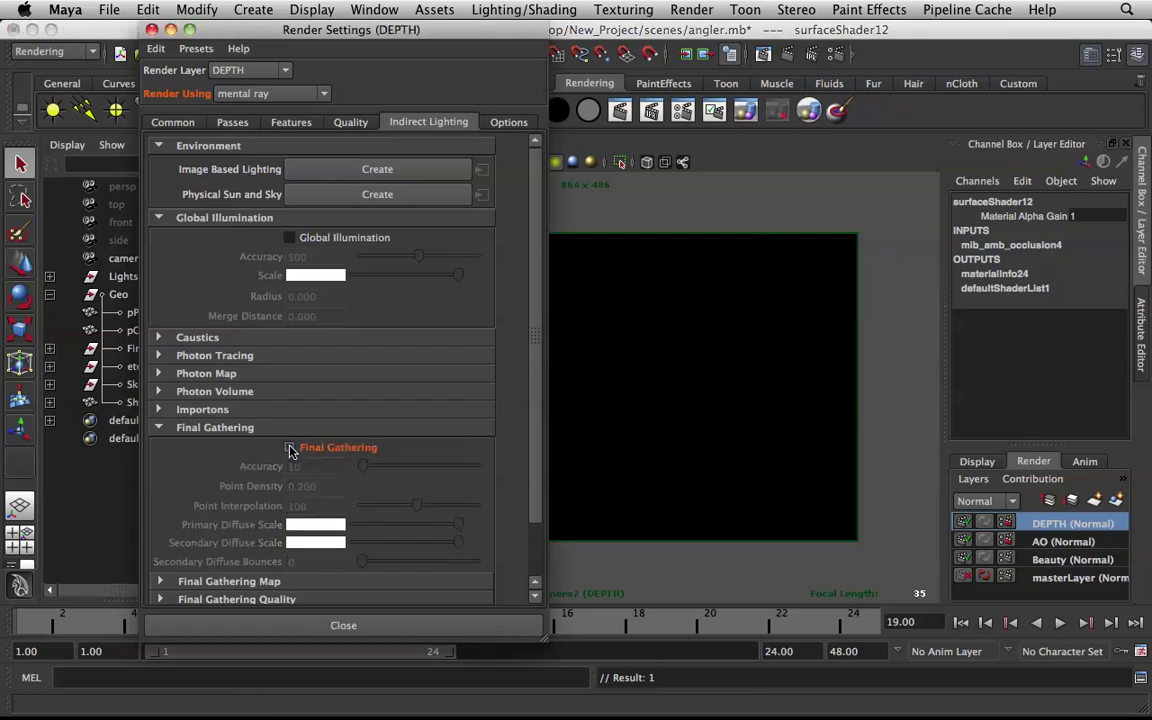
pyautogui.click(152, 30)
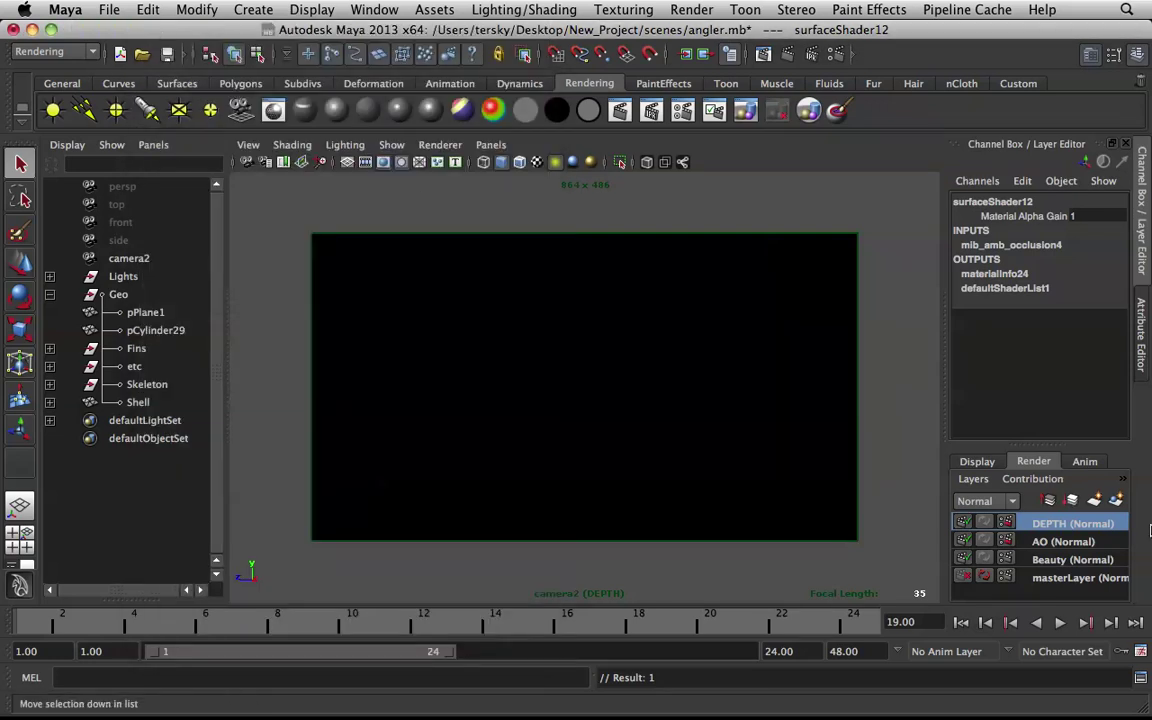
# - Apply the Luminance Depth preset to the DEPTH render layer
pyautogui.rightClick(1052, 525)
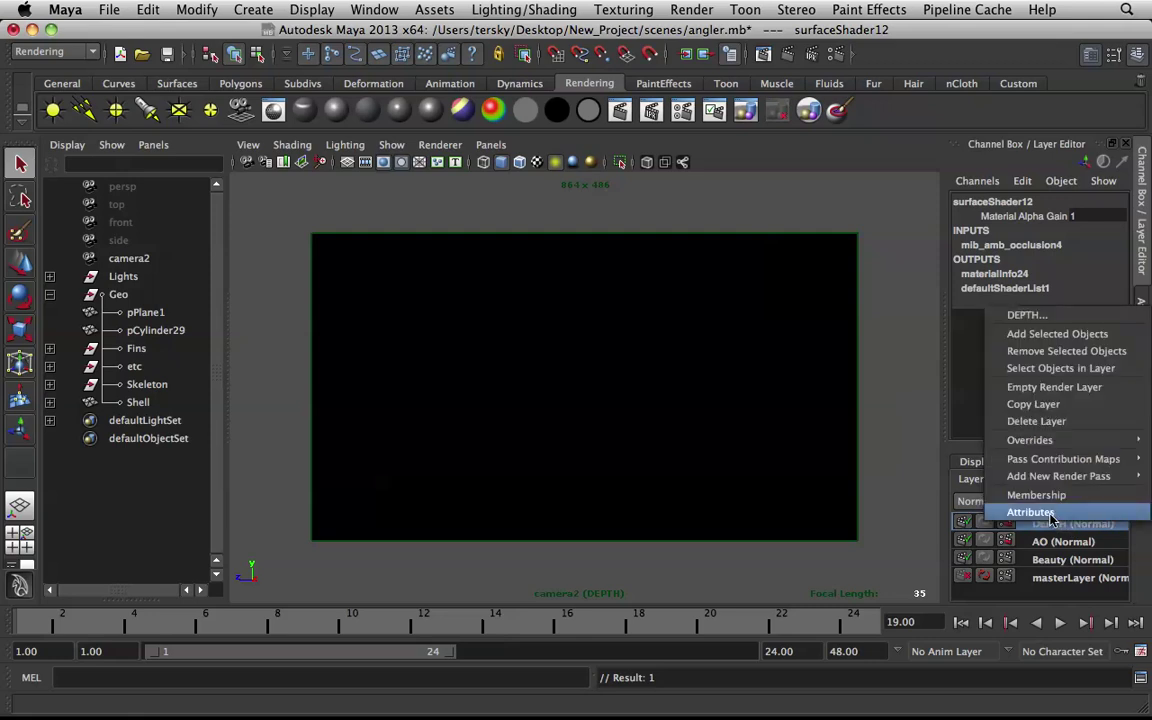
pyautogui.click(1030, 512)
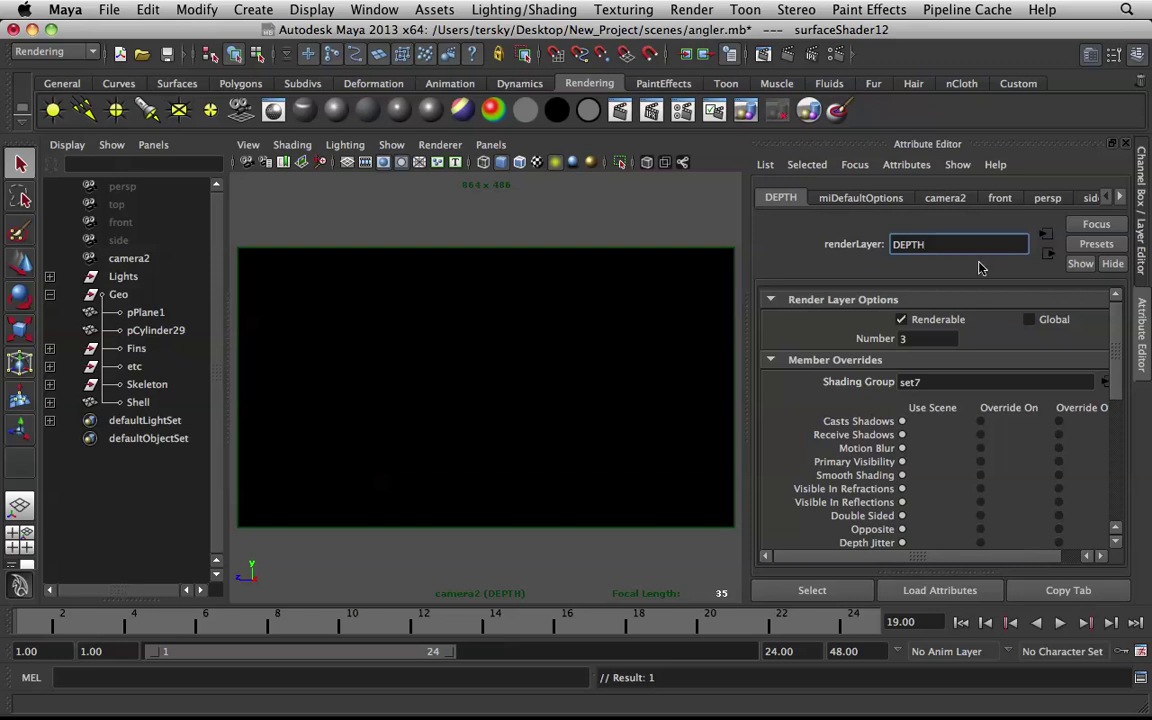
pyautogui.click(1096, 243)
pyautogui.click(1094, 252)
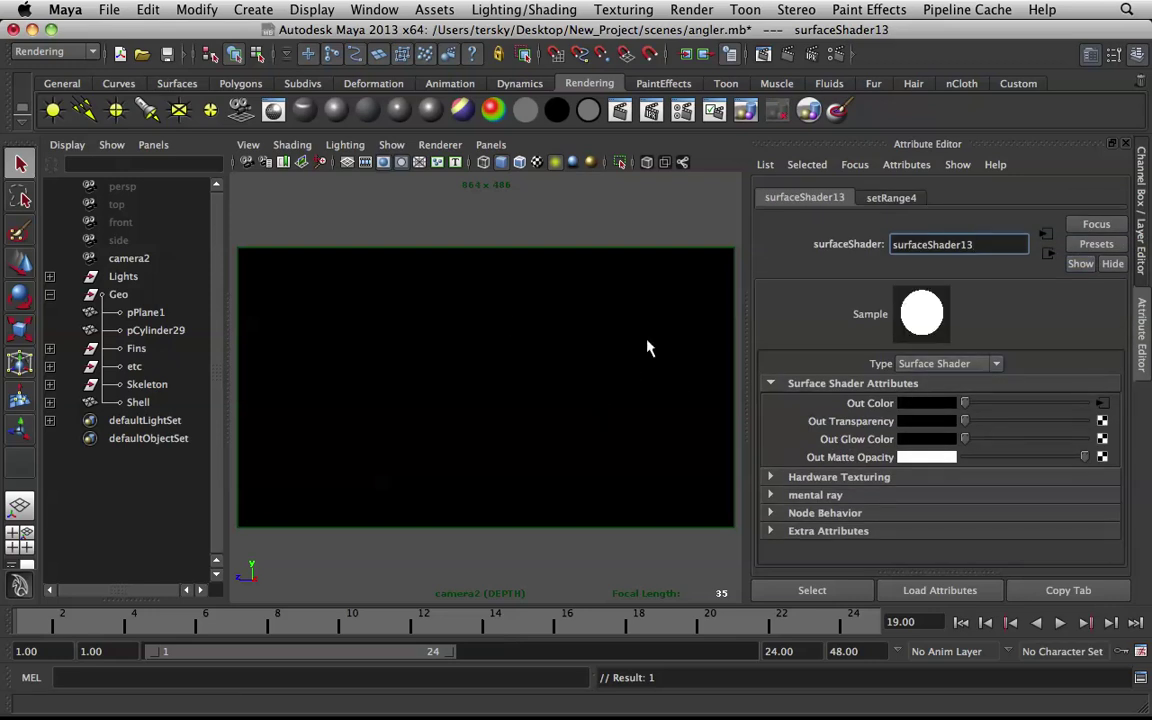
# - In setRange4, break the Old Min and Old Max connections and set Old Max to 150
pyautogui.click(1102, 404)
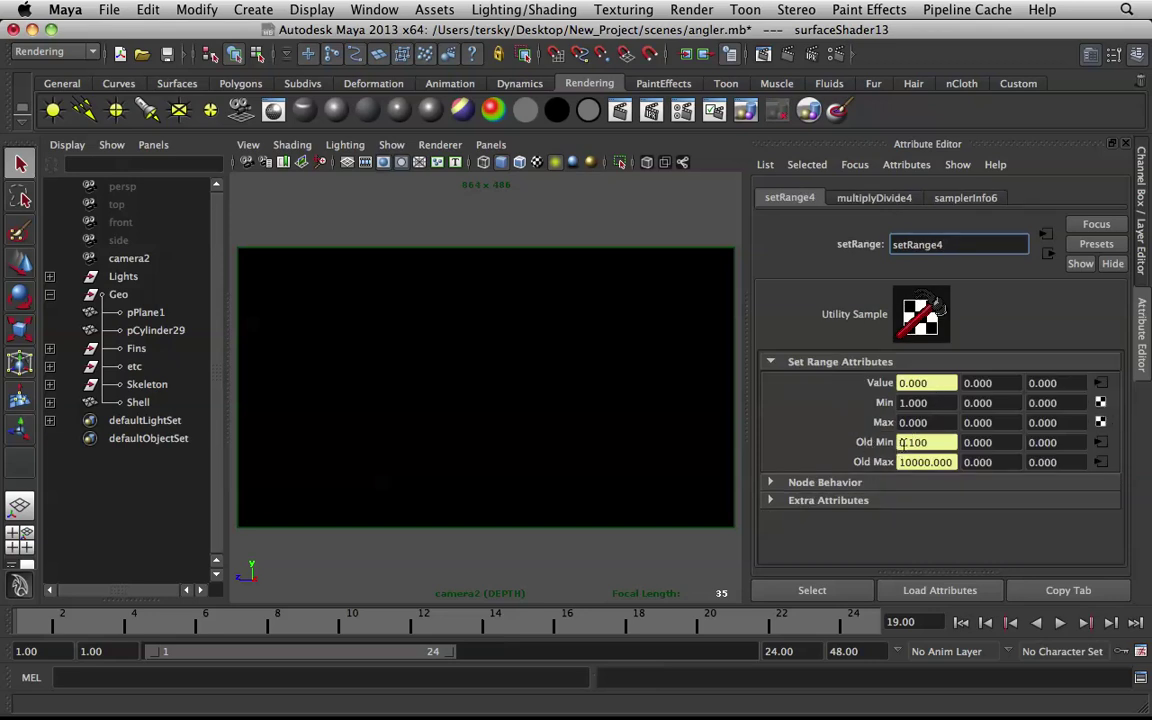
pyautogui.rightClick(922, 442)
pyautogui.click(960, 483)
pyautogui.rightClick(940, 466)
pyautogui.click(978, 511)
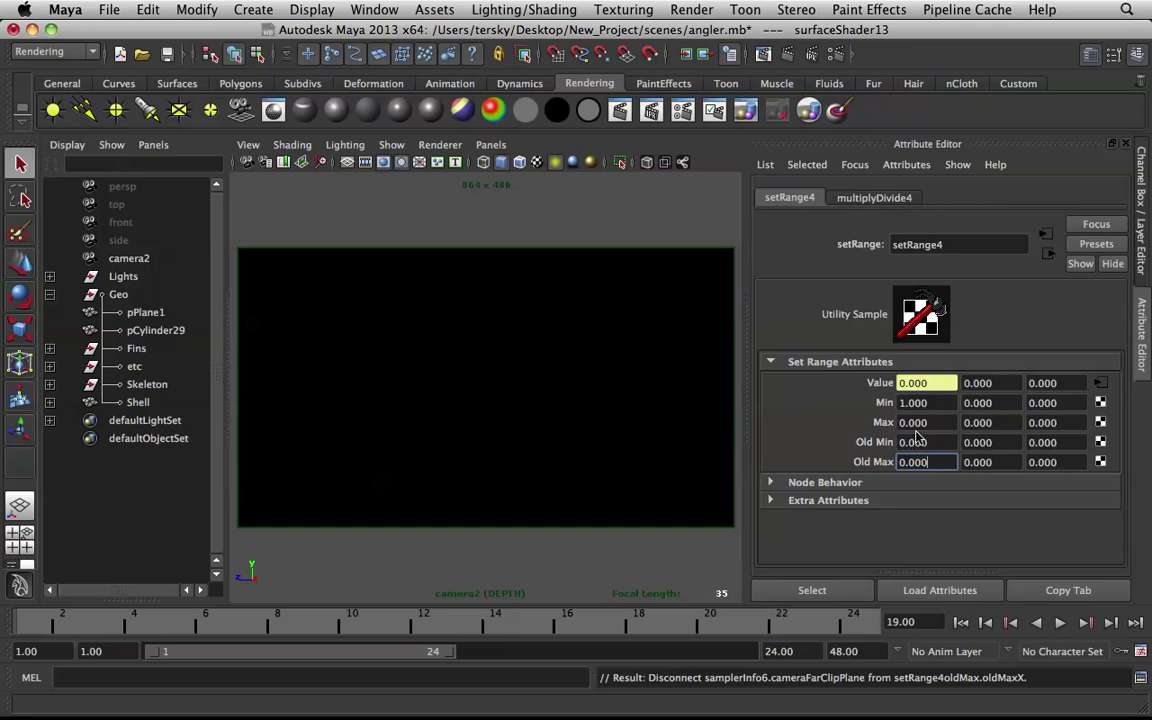
pyautogui.doubleClick(928, 462)
pyautogui.write('20')
pyautogui.write('0')
pyautogui.press('Return')
# - Render the DEPTH layer, compare it with the stored layer1 render, then render again
pyautogui.click(705, 53)
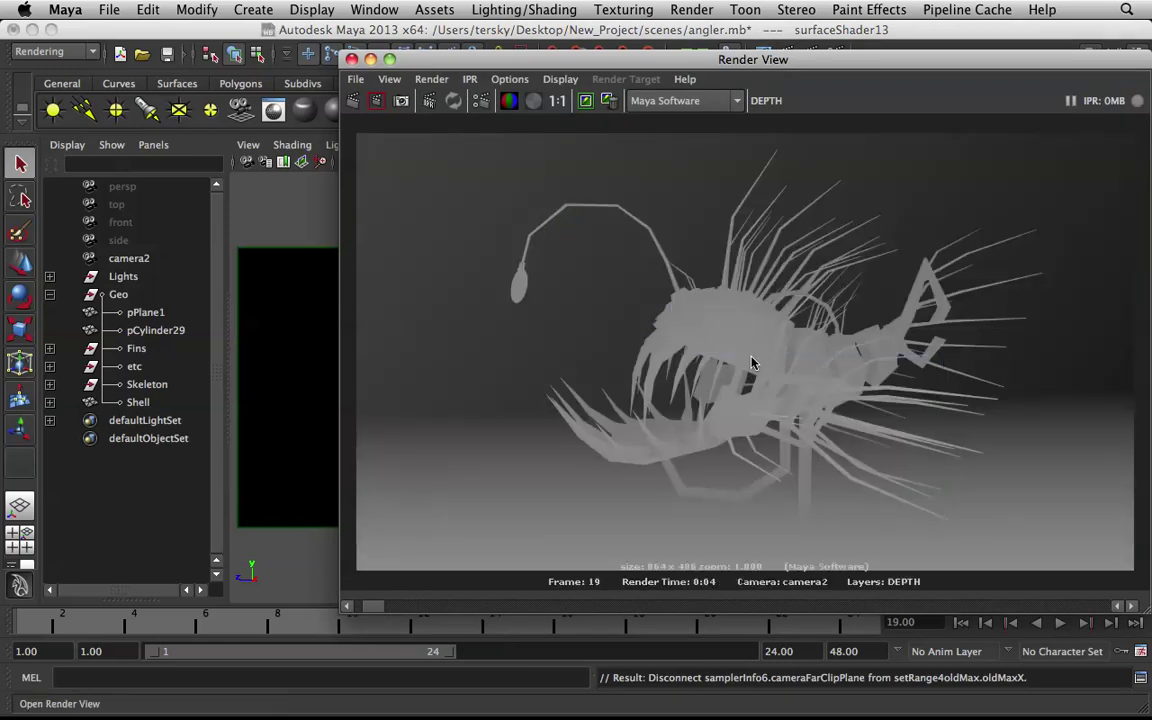
pyautogui.moveTo(794, 56); pyautogui.dragTo(472, 56)
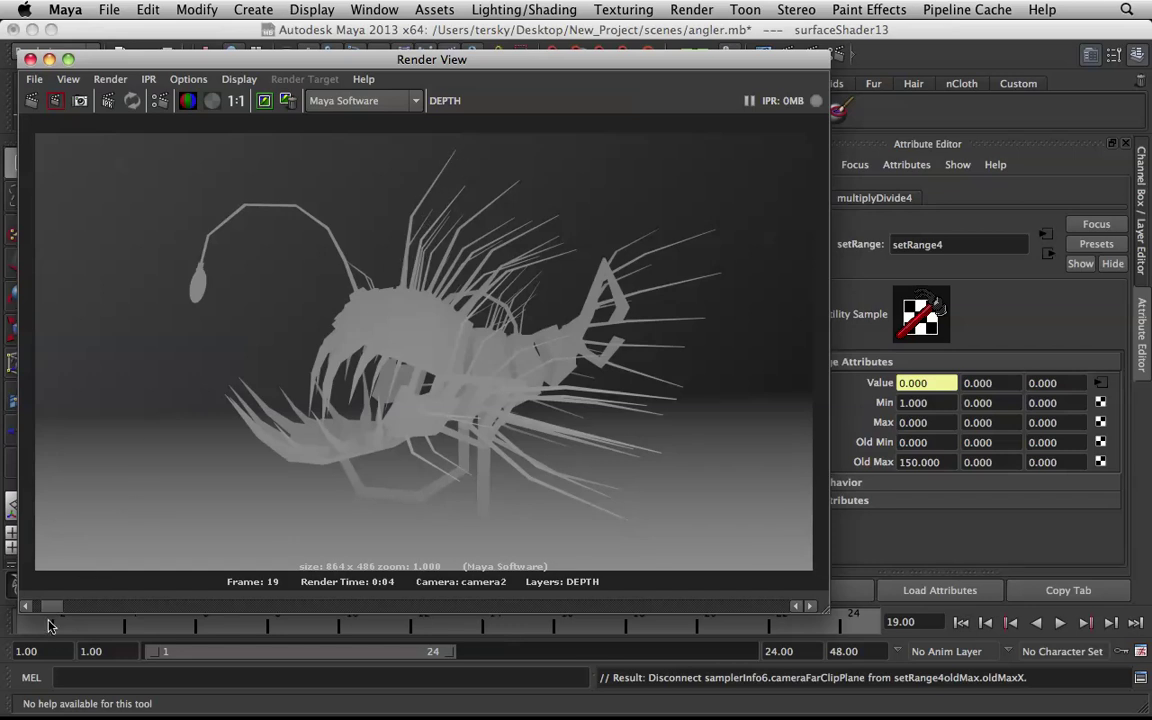
pyautogui.moveTo(52, 610); pyautogui.dragTo(60, 612)
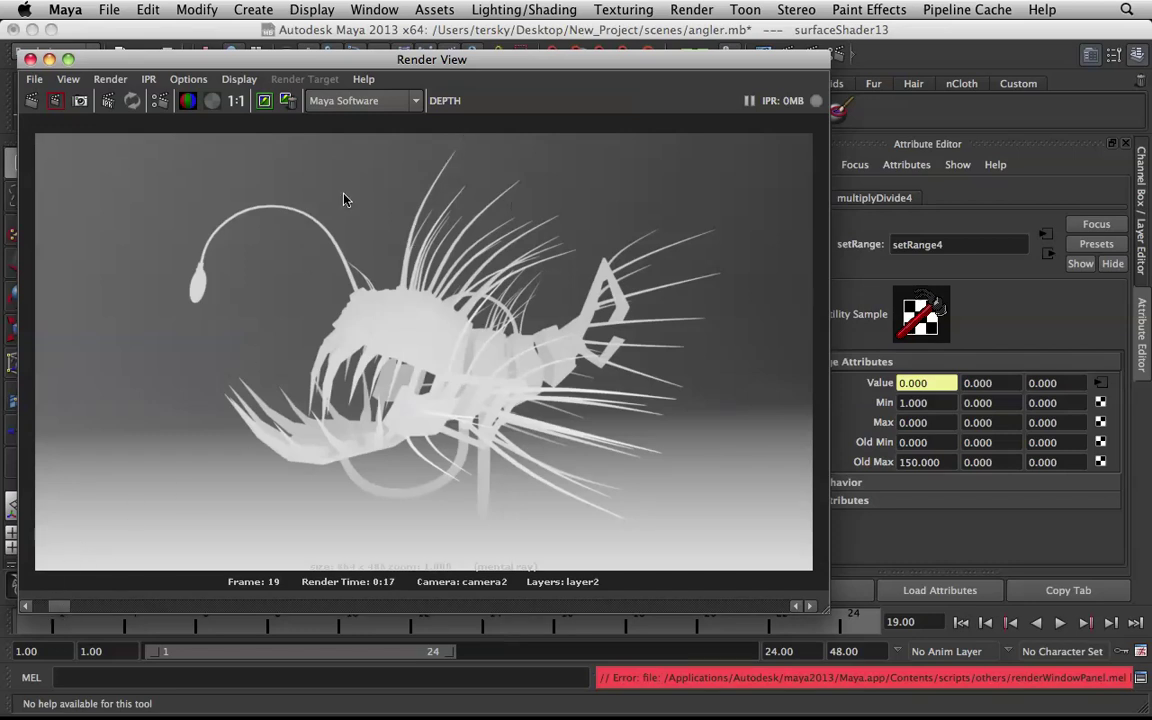
pyautogui.click(44, 608)
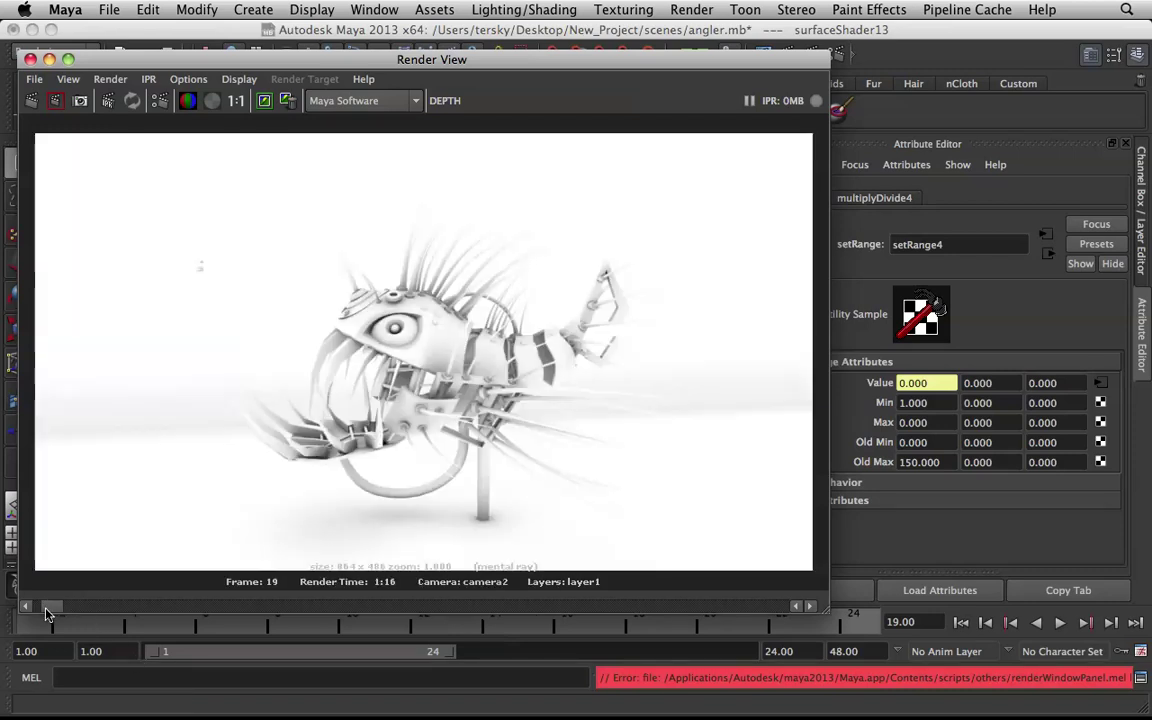
pyautogui.moveTo(48, 612)
pyautogui.mouseDown()
pyautogui.moveTo(77, 610)
pyautogui.moveTo(45, 612)
pyautogui.mouseUp()
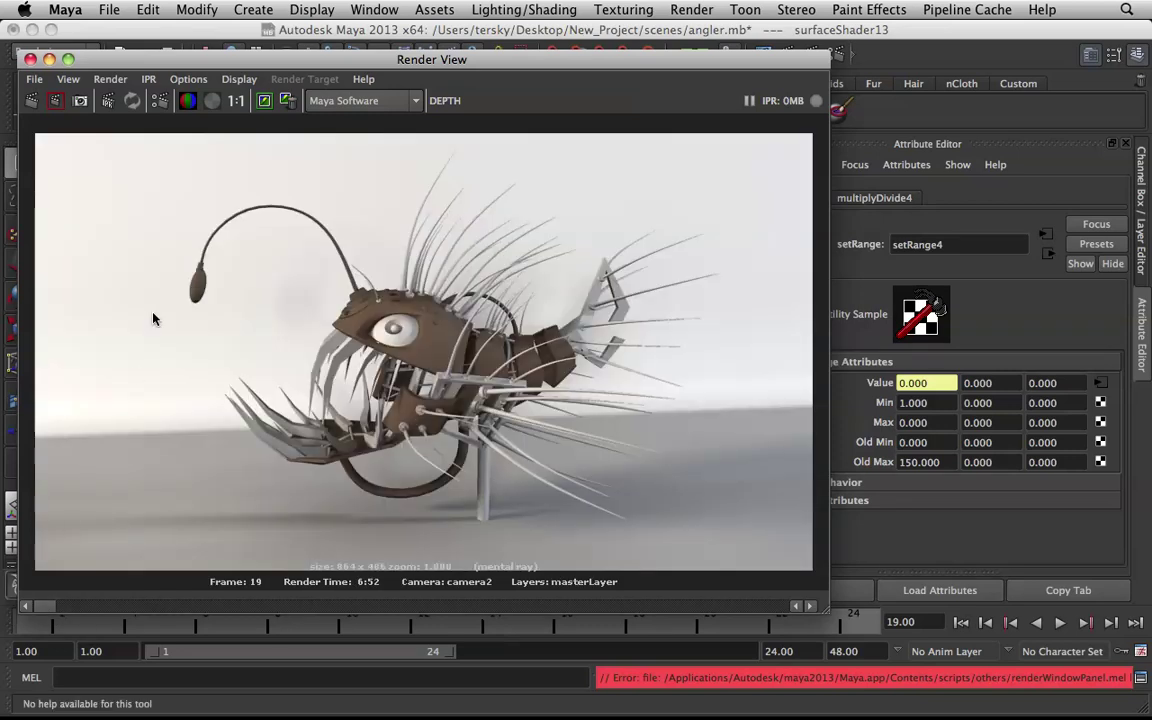
pyautogui.click(32, 100)
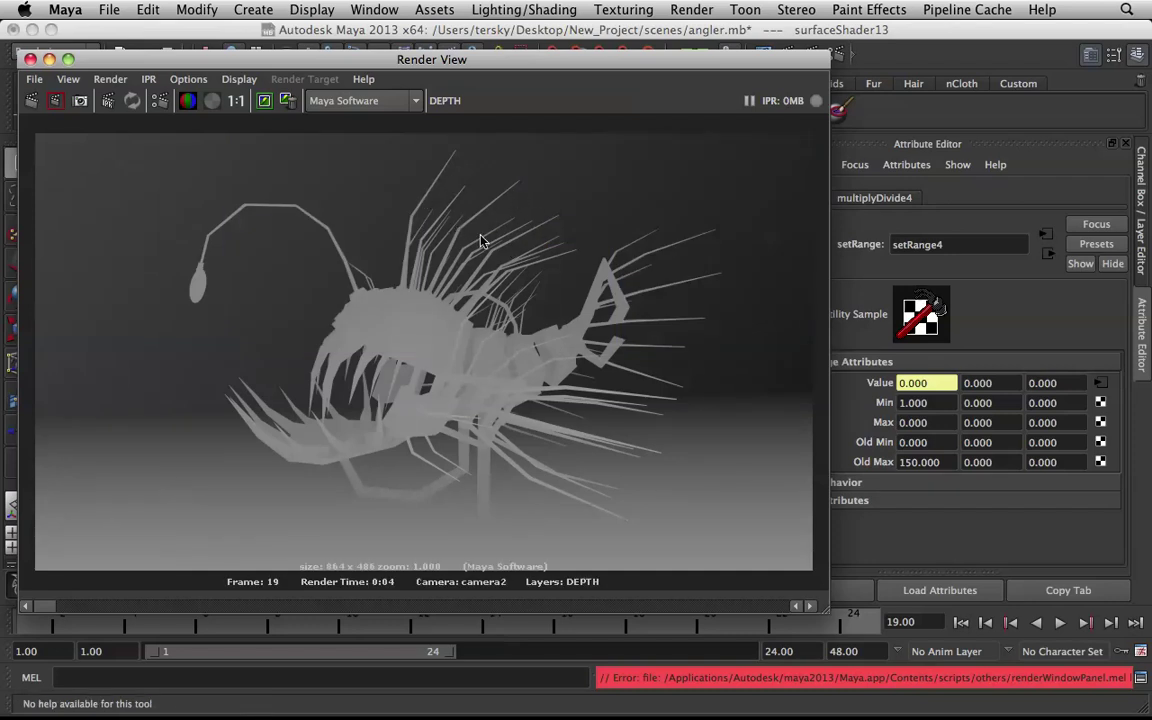
# - Switch the DEPTH layer's renderer to mental ray and redo the render
pyautogui.click(394, 106)
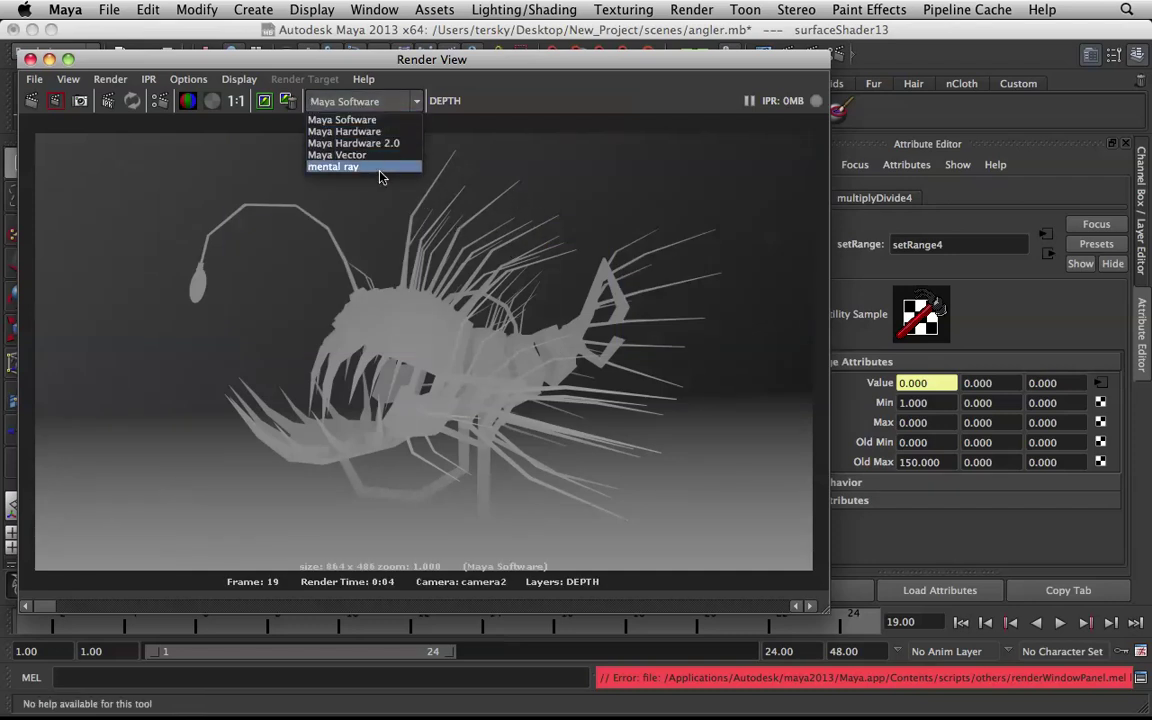
pyautogui.click(157, 107)
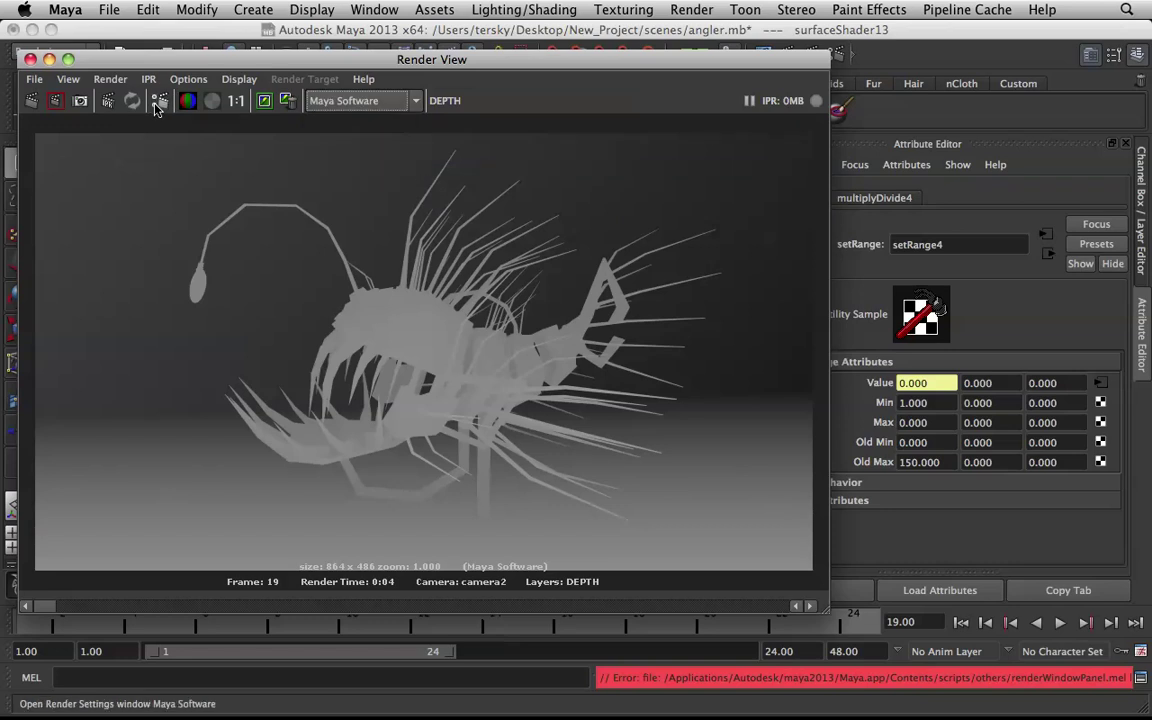
pyautogui.click(157, 105)
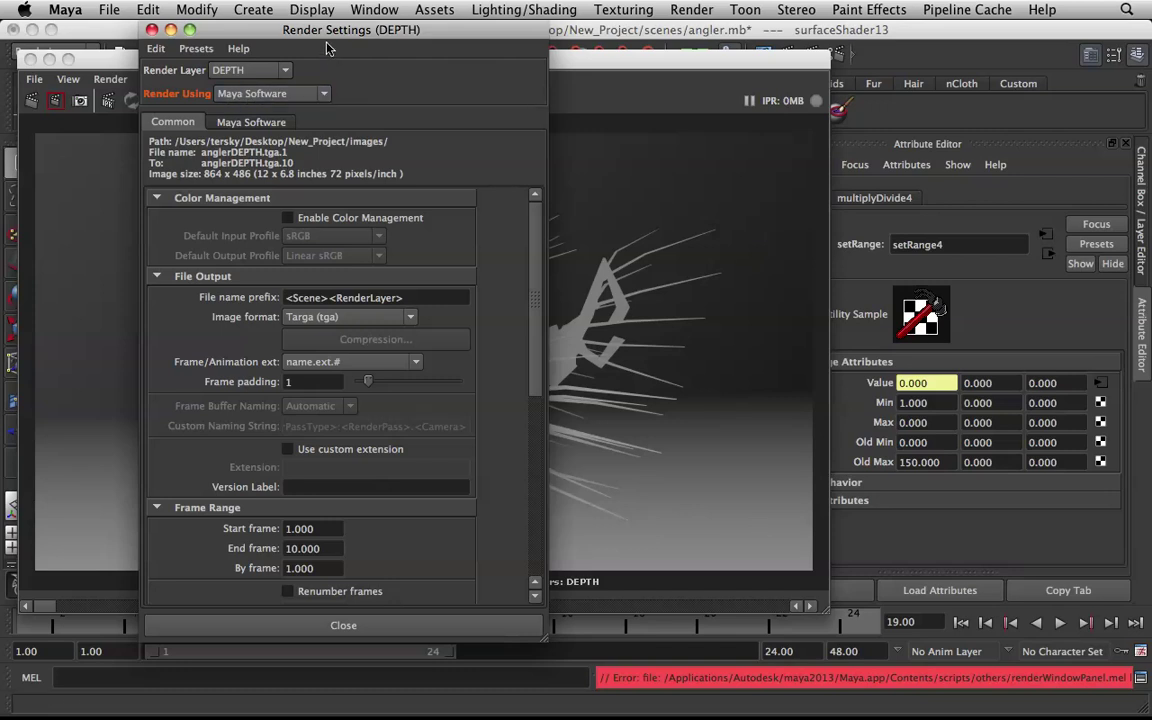
pyautogui.moveTo(345, 37); pyautogui.dragTo(932, 37)
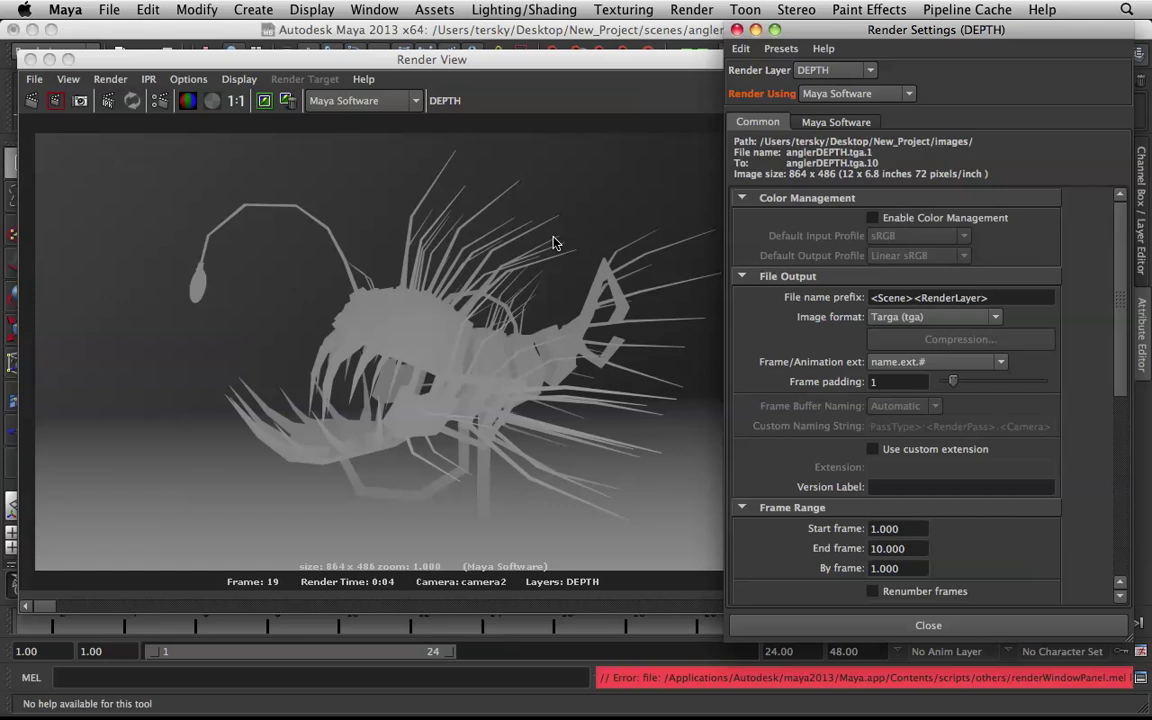
pyautogui.click(790, 93)
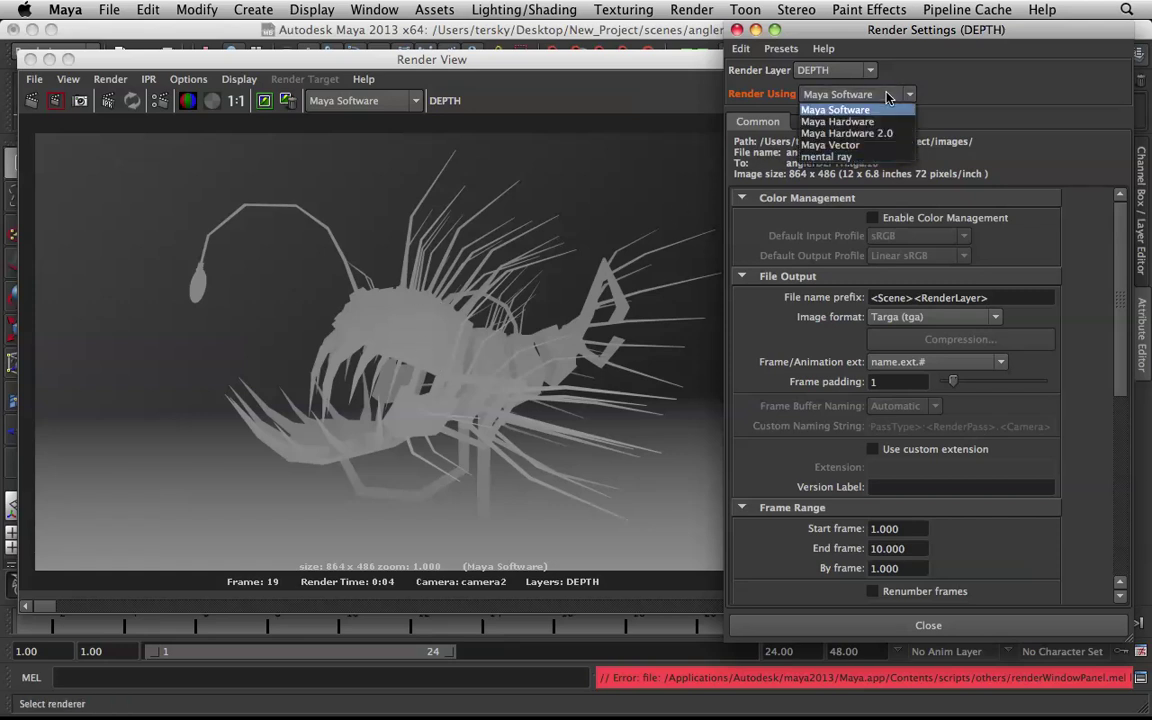
pyautogui.click(887, 168)
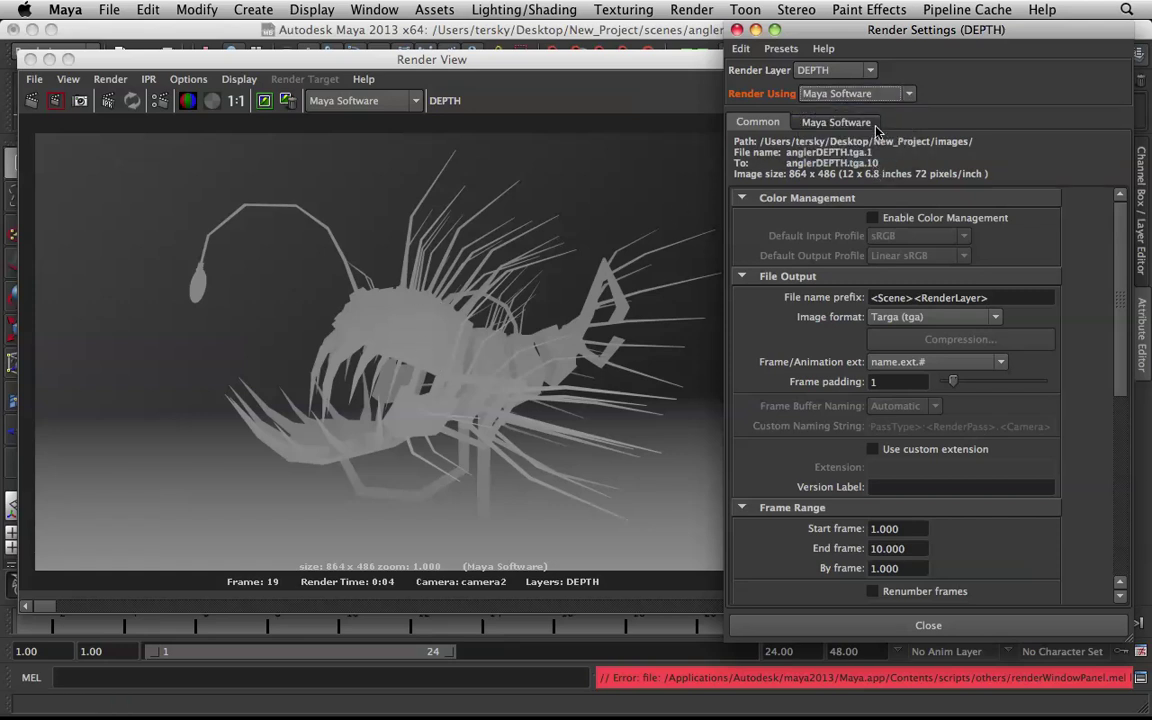
pyautogui.click(815, 94)
pyautogui.click(828, 157)
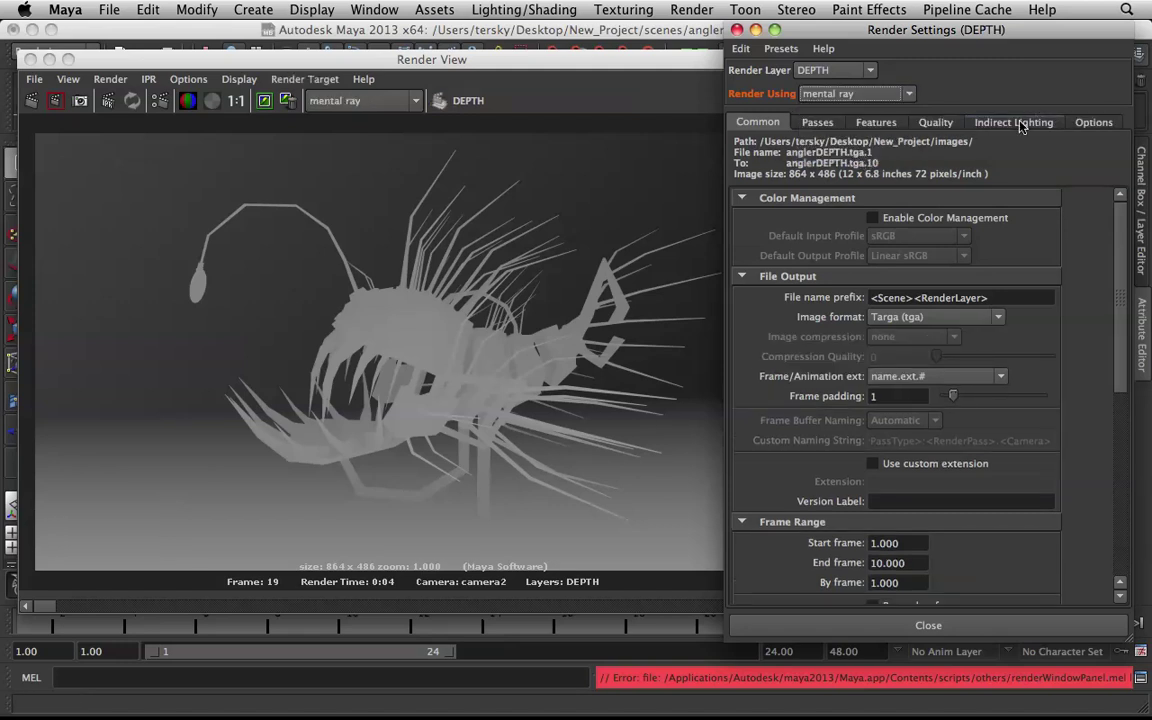
pyautogui.click(1020, 126)
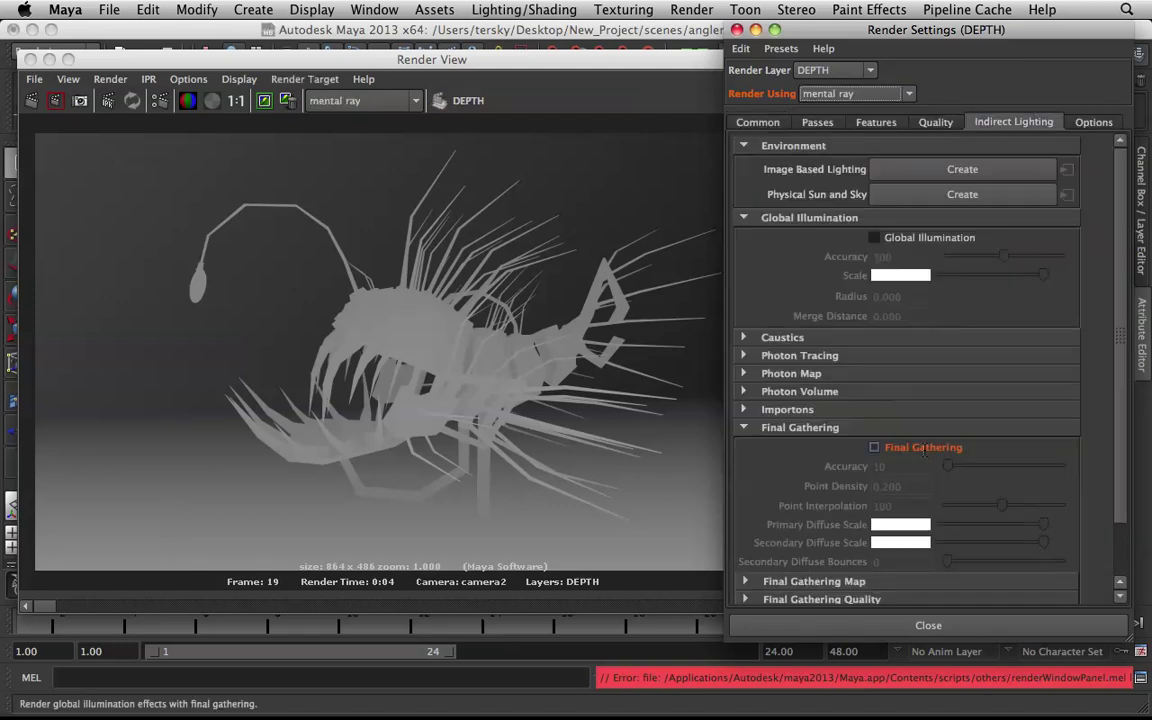
pyautogui.click(737, 29)
pyautogui.click(28, 102)
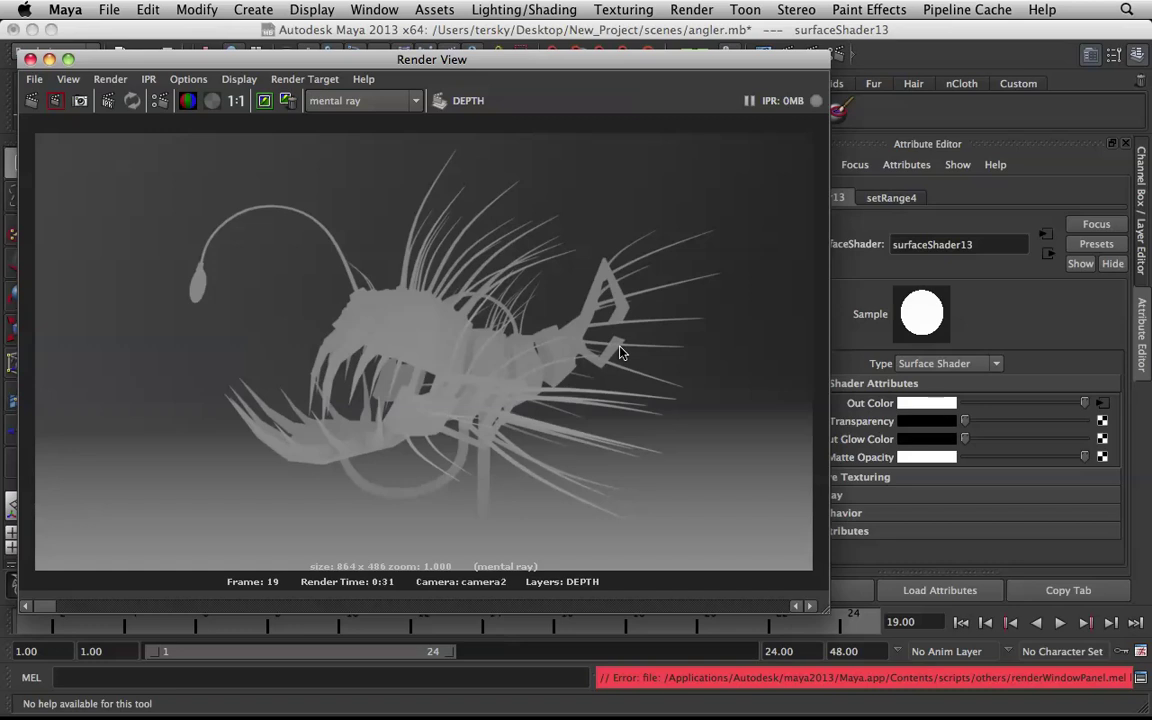
# - On masterLayer, select the Fins, etc, Skeleton and Shell groups in the Outliner
pyautogui.click(46, 61)
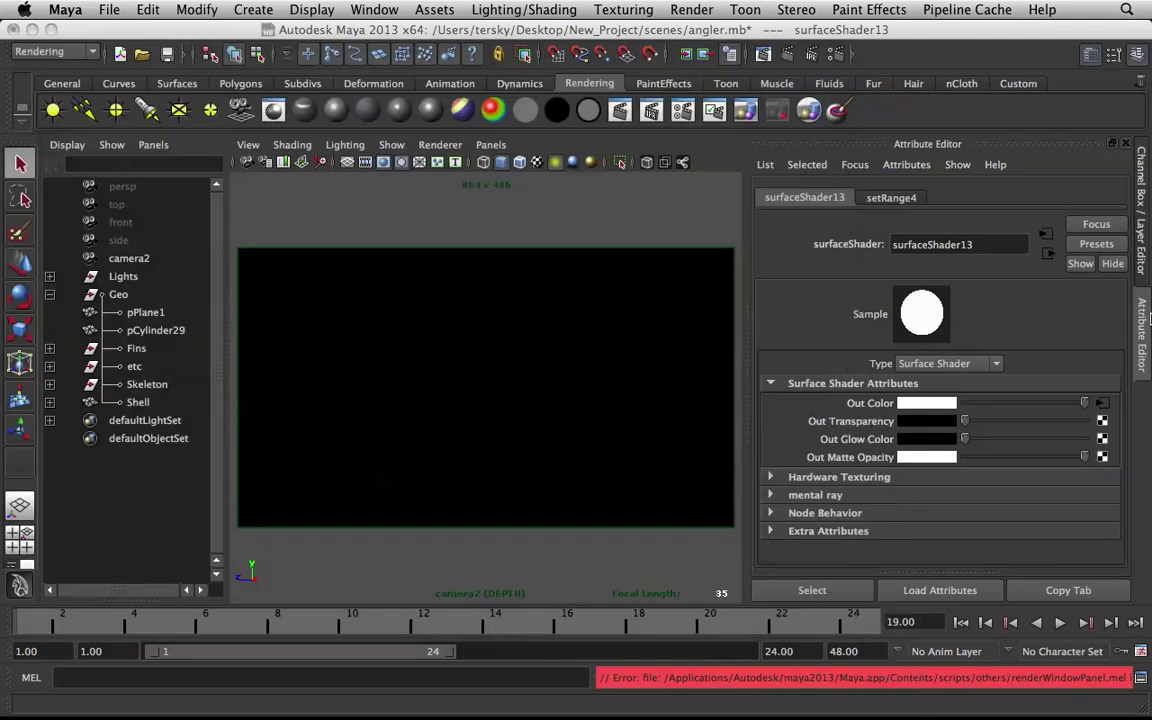
pyautogui.click(1148, 255)
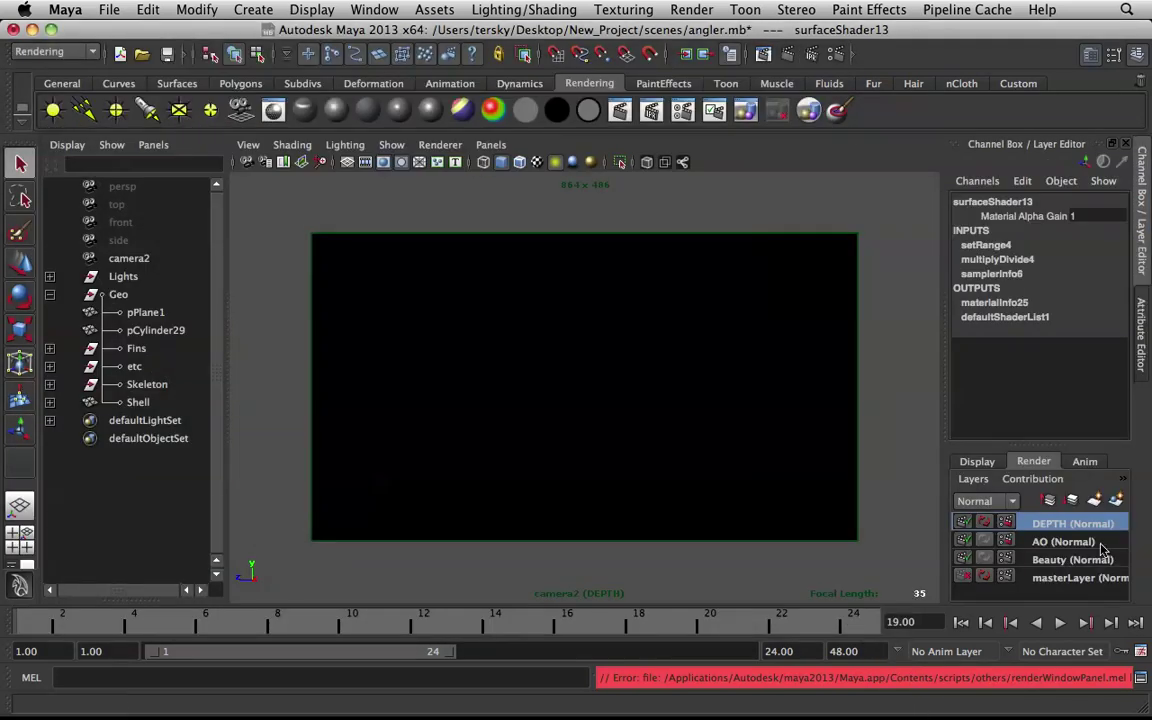
pyautogui.click(1038, 580)
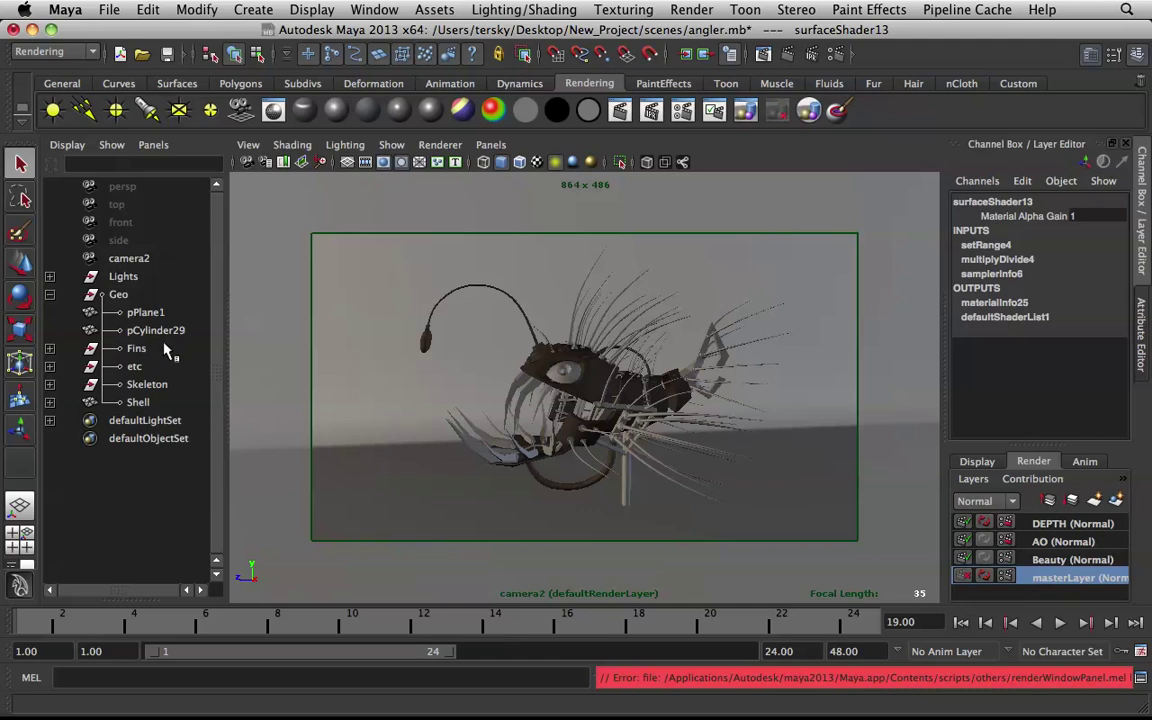
pyautogui.click(120, 297)
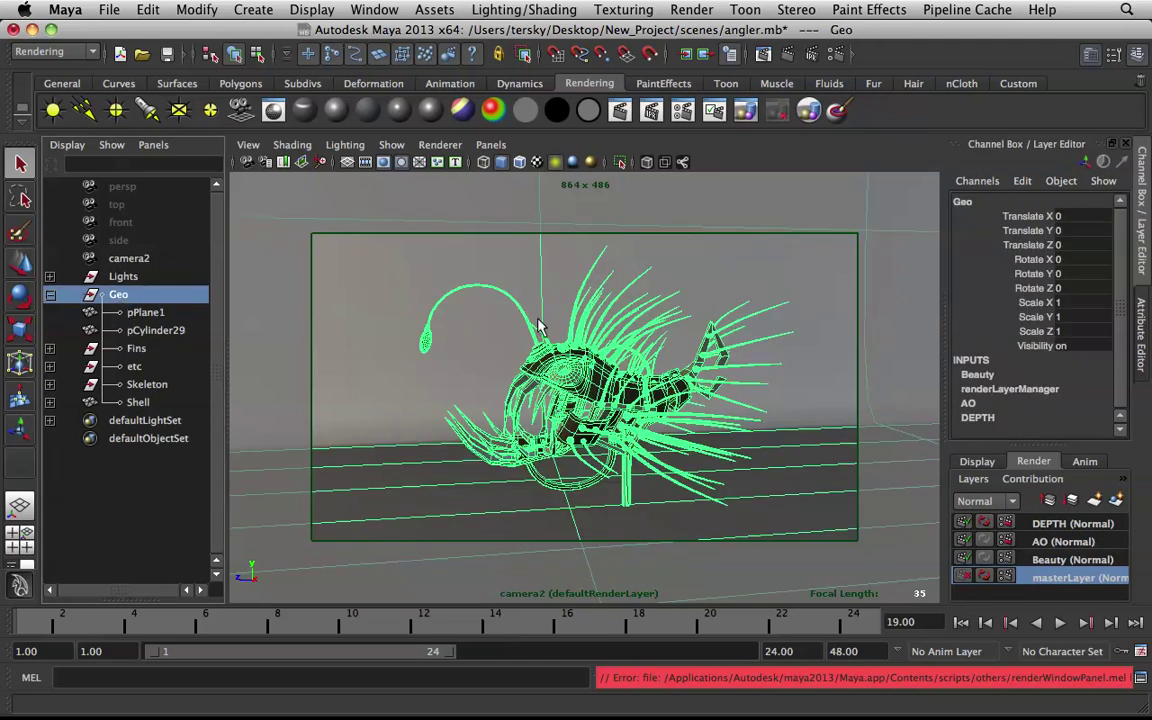
pyautogui.click(136, 349)
pyautogui.keyDown('shift'); pyautogui.click(140, 402); pyautogui.keyUp('shift')
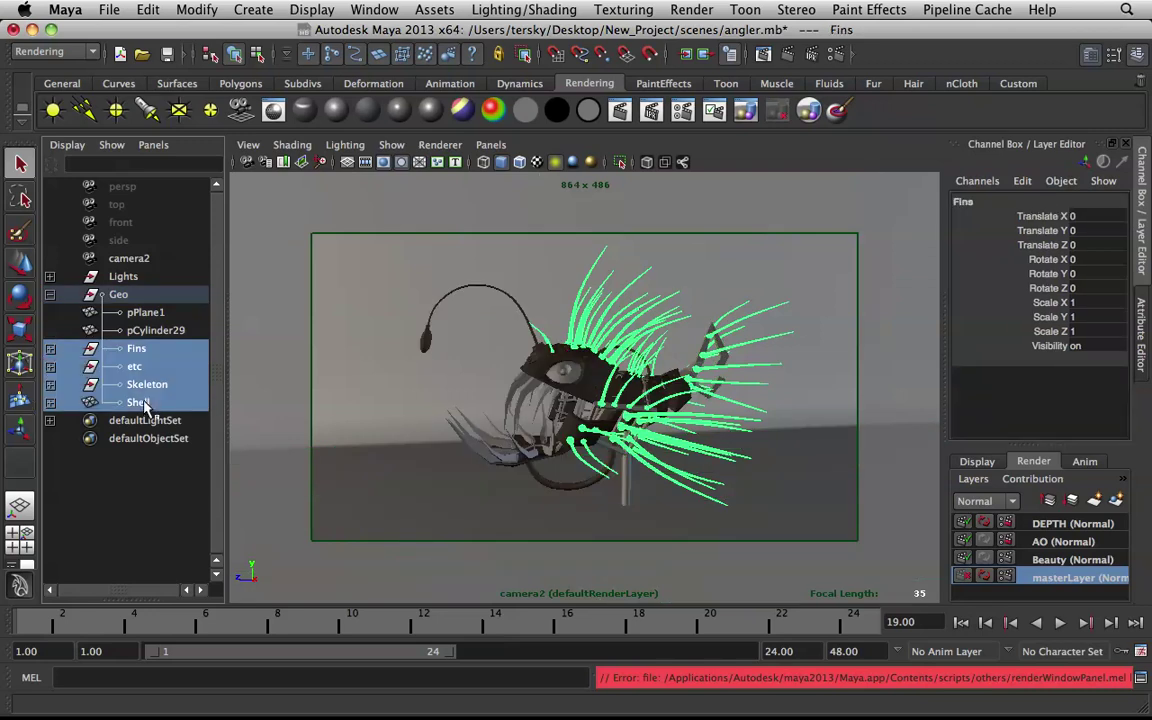
# - Create a render layer from the selected groups and name it RIM
pyautogui.click(1117, 500)
pyautogui.click(1088, 525)
pyautogui.doubleClick(1088, 525)
pyautogui.write('RIM')
pyautogui.press('Return')
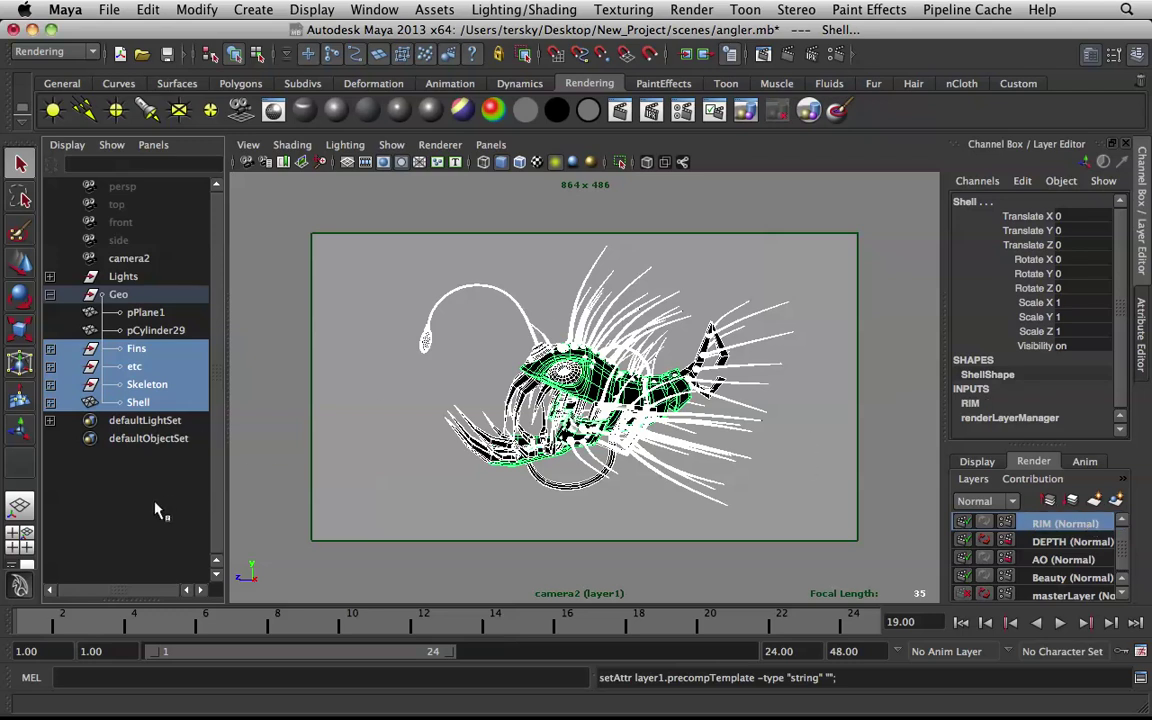
# - Assign a new surface shader (surfaceShader14) to Fins, etc, Skeleton and Shell
pyautogui.click(166, 449)
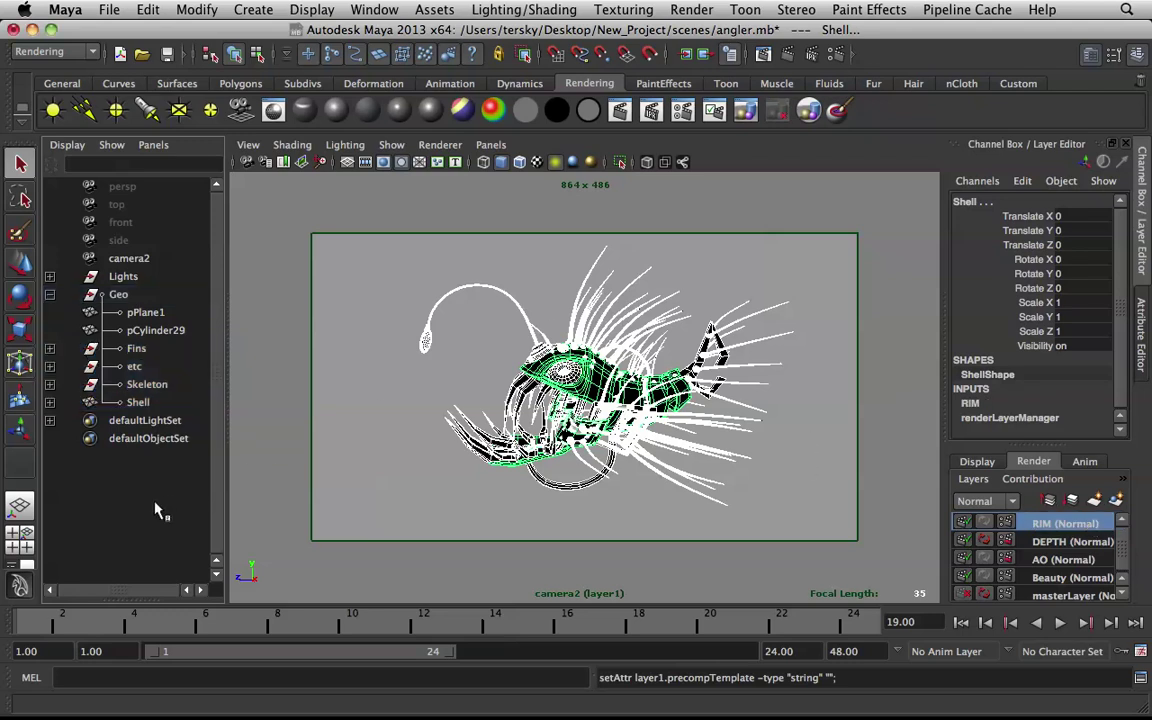
pyautogui.click(136, 350)
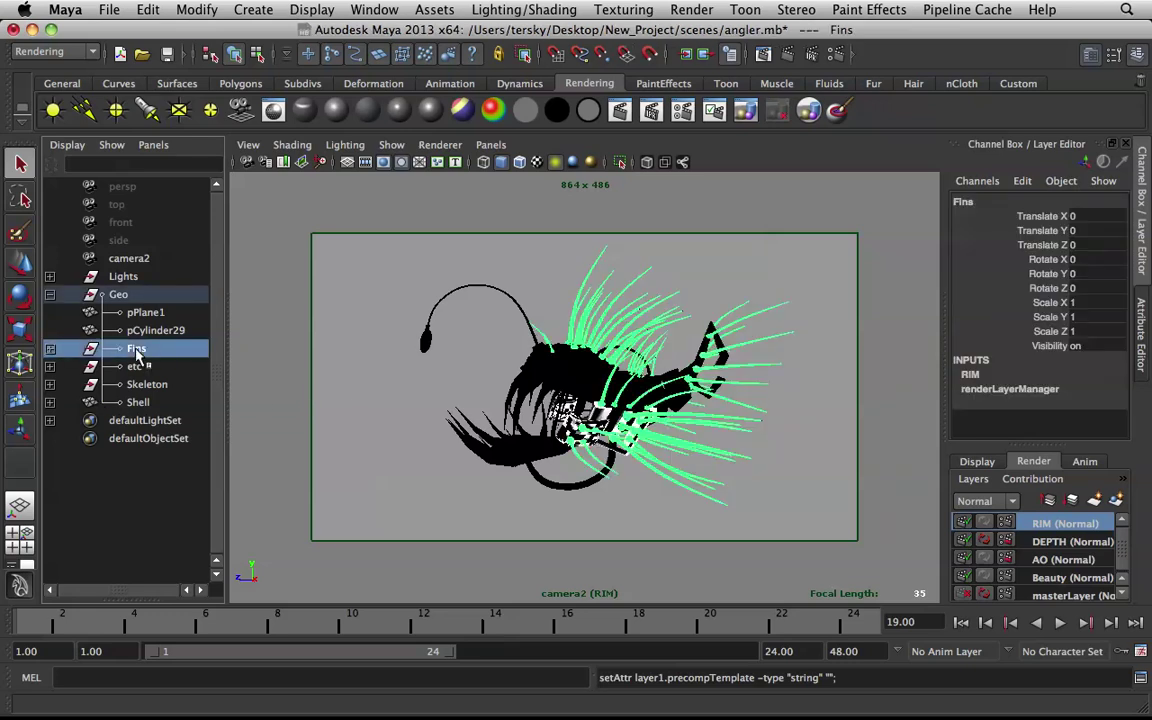
pyautogui.click(141, 369)
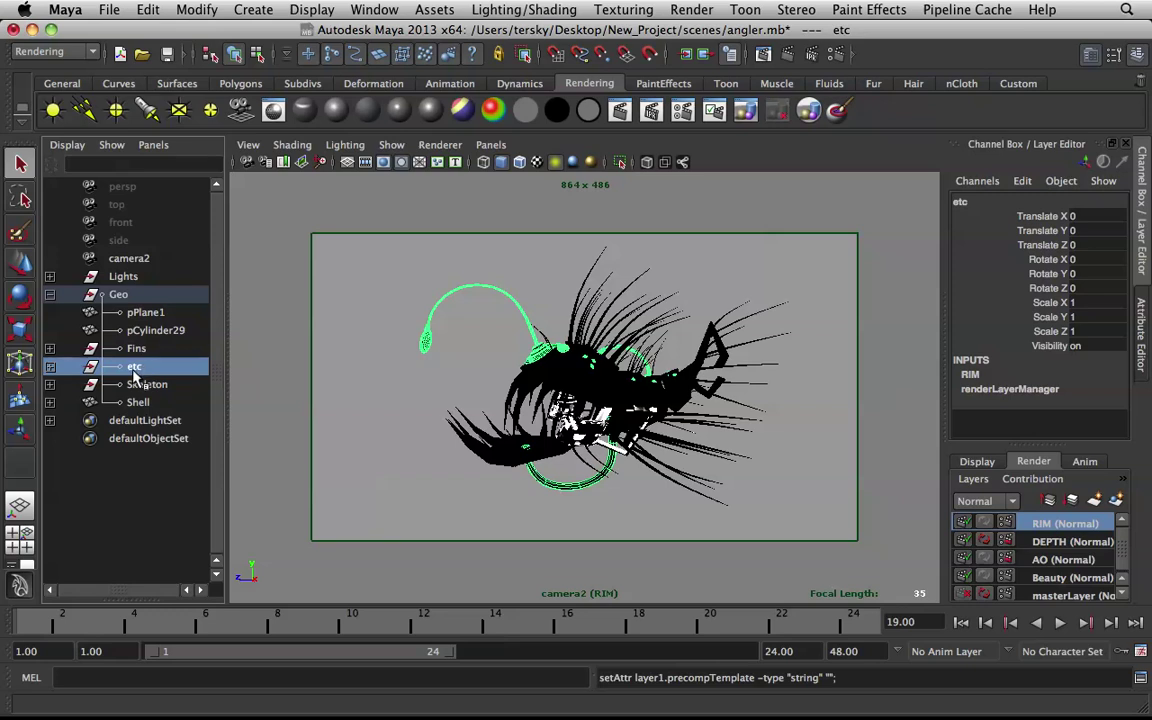
pyautogui.click(139, 385)
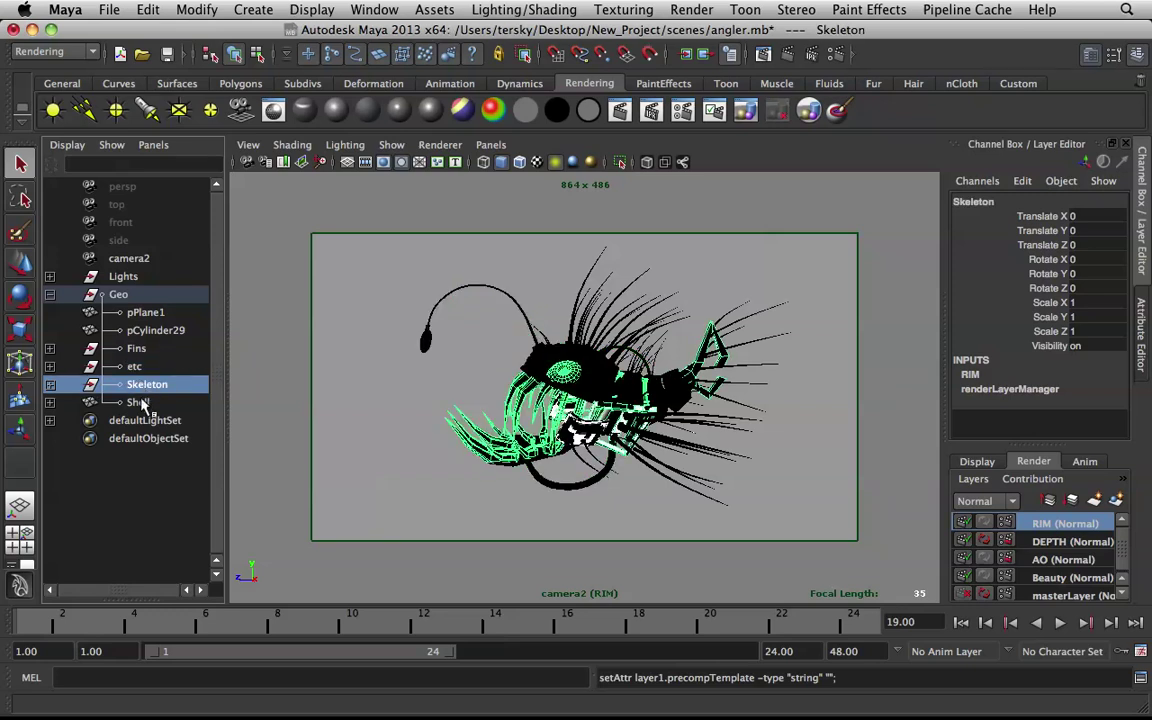
pyautogui.keyDown('shift'); pyautogui.click(136, 402); pyautogui.keyUp('shift')
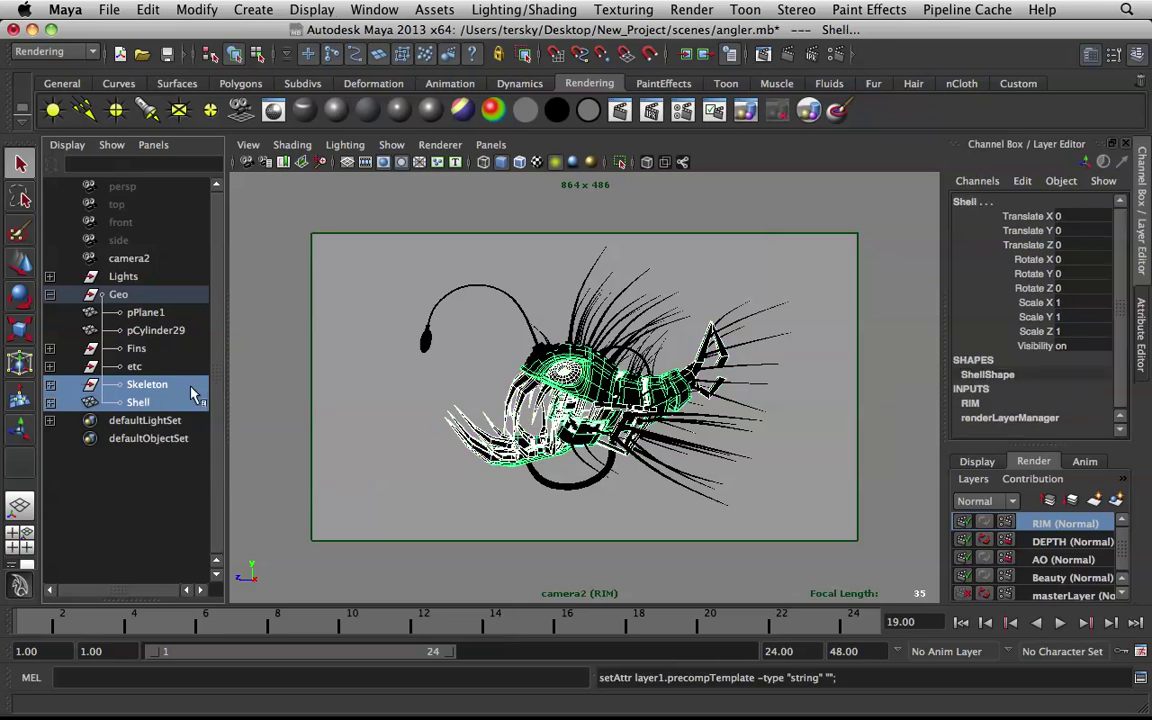
pyautogui.click(136, 348)
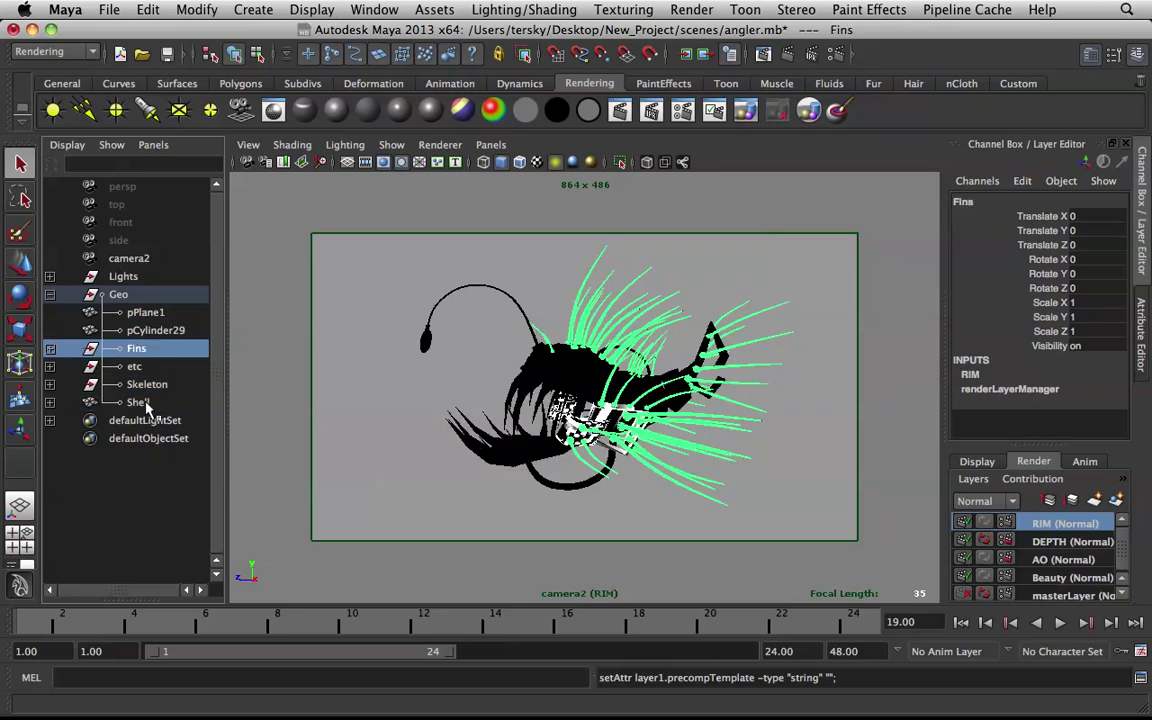
pyautogui.keyDown('shift'); pyautogui.click(150, 402); pyautogui.keyUp('shift')
pyautogui.click(563, 113)
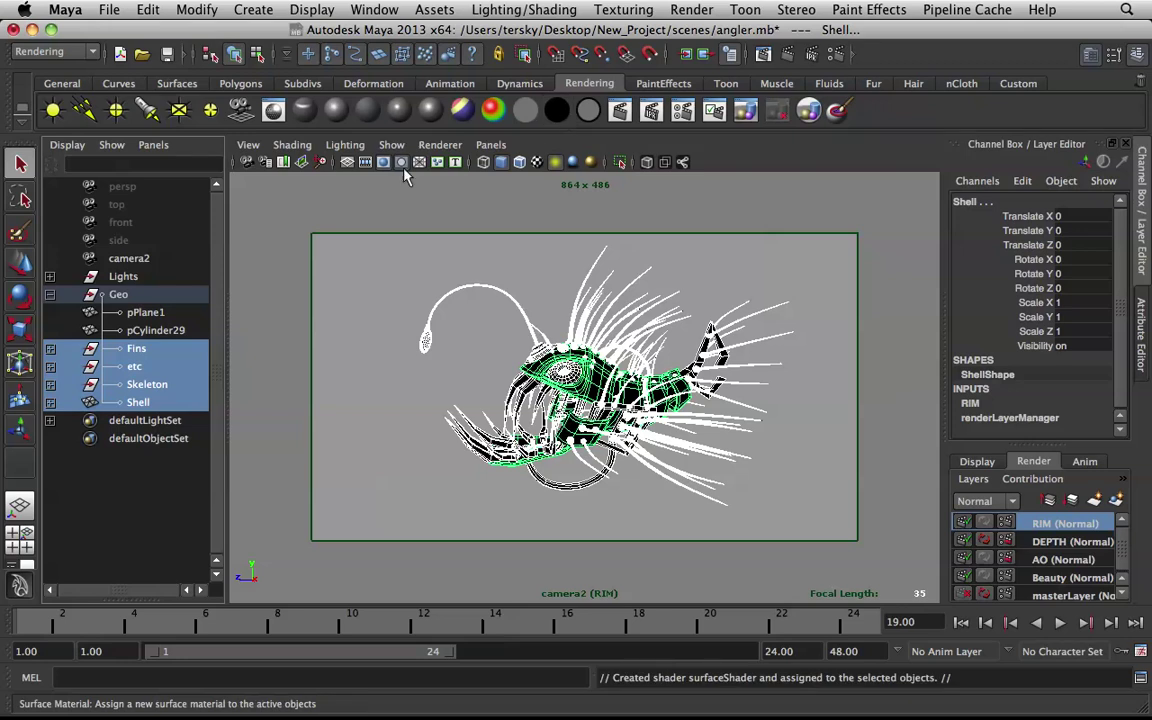
pyautogui.hotkey('ctrl', 'a')
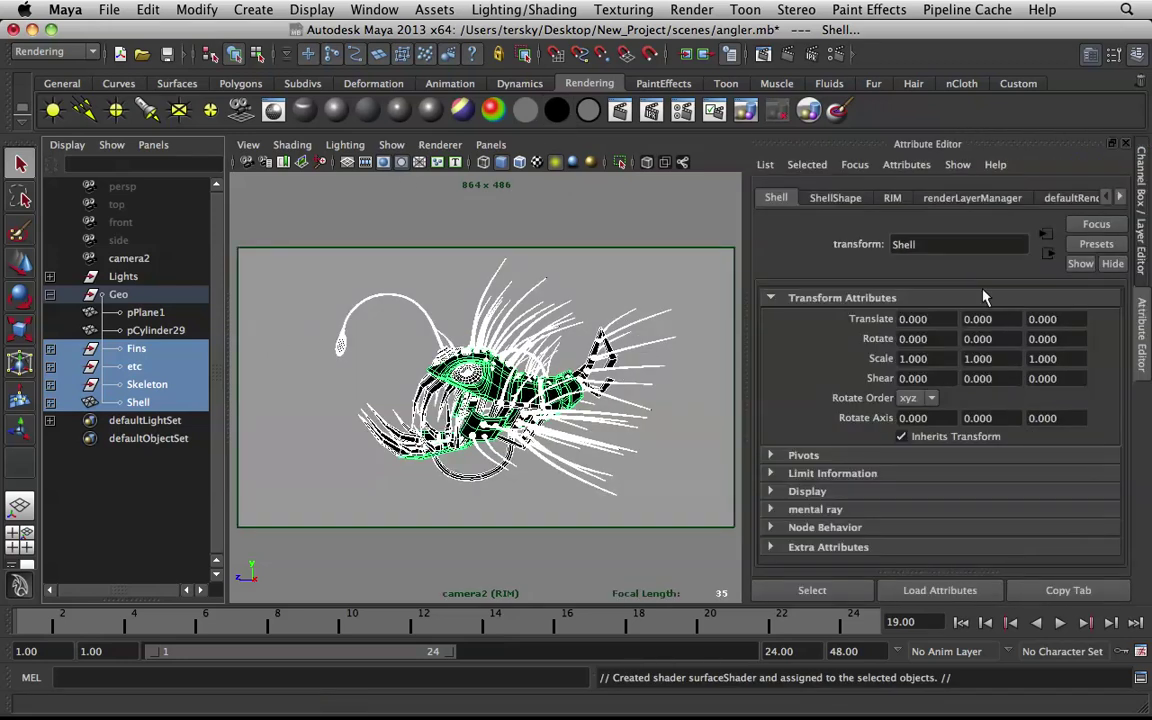
pyautogui.click(1120, 199)
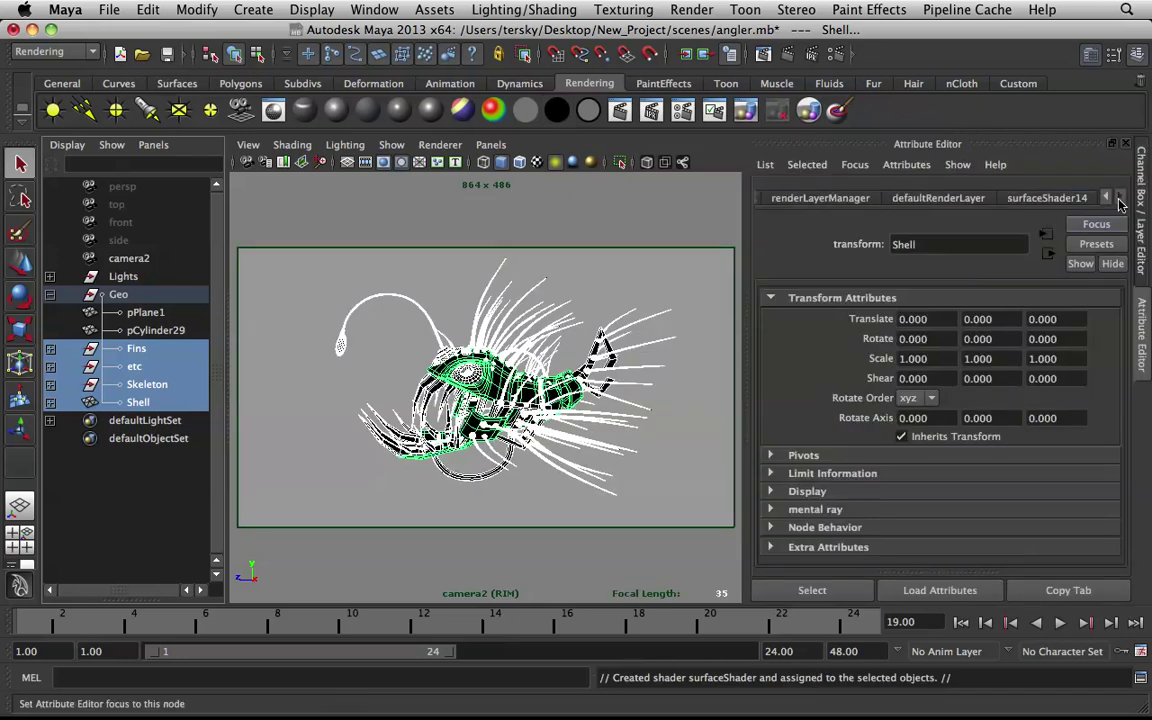
# - Give Skeleton and Shell their own new black surface shader, surfaceShader15
pyautogui.click(133, 386)
pyautogui.keyDown('ctrl'); pyautogui.click(137, 402); pyautogui.keyUp('ctrl')
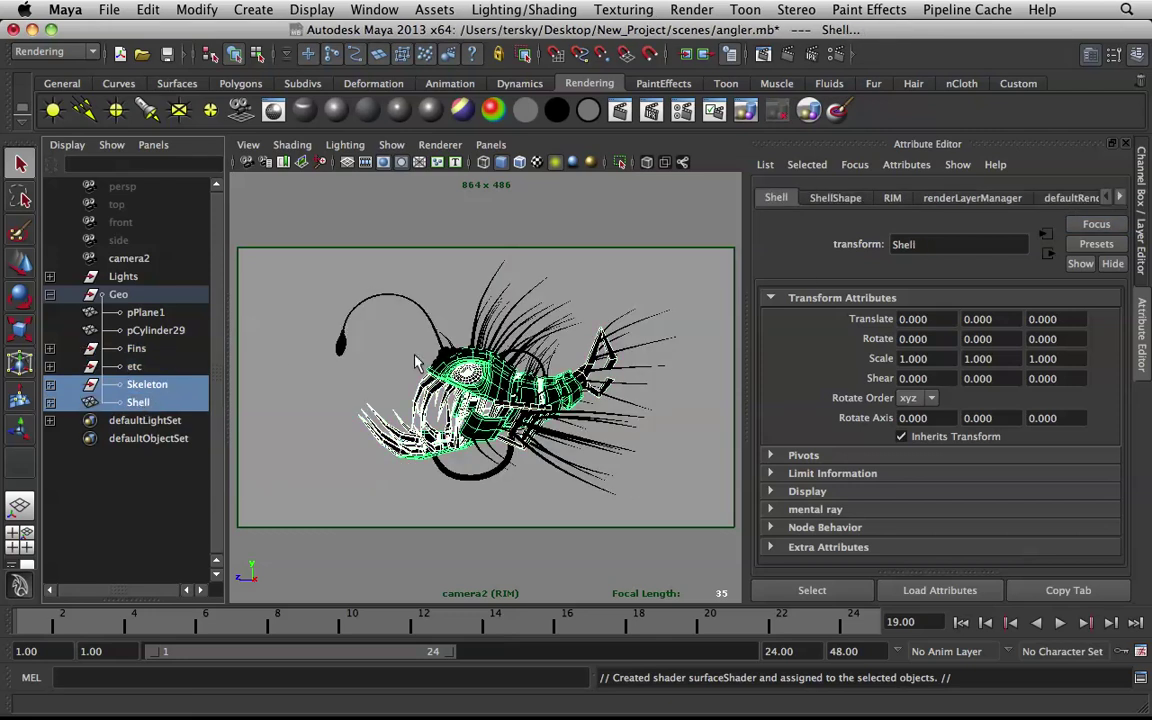
pyautogui.click(563, 118)
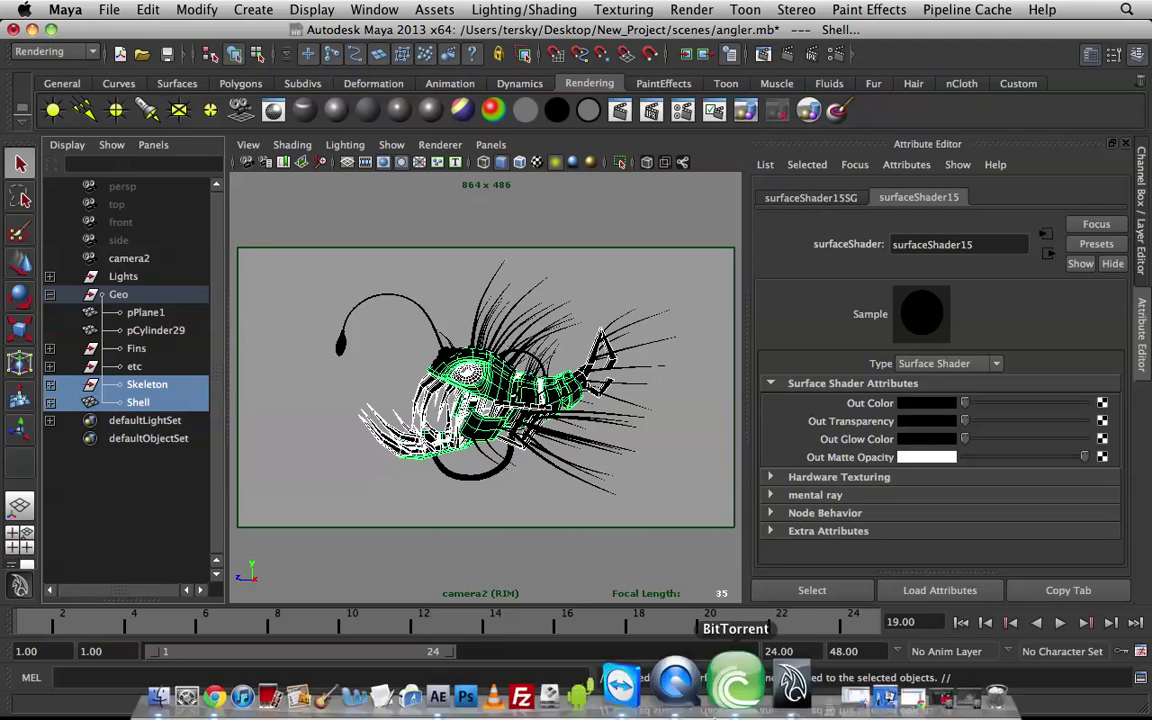
# - Restore Hypershade and graph only the surfaceShader15 network
pyautogui.moveTo(720, 705)
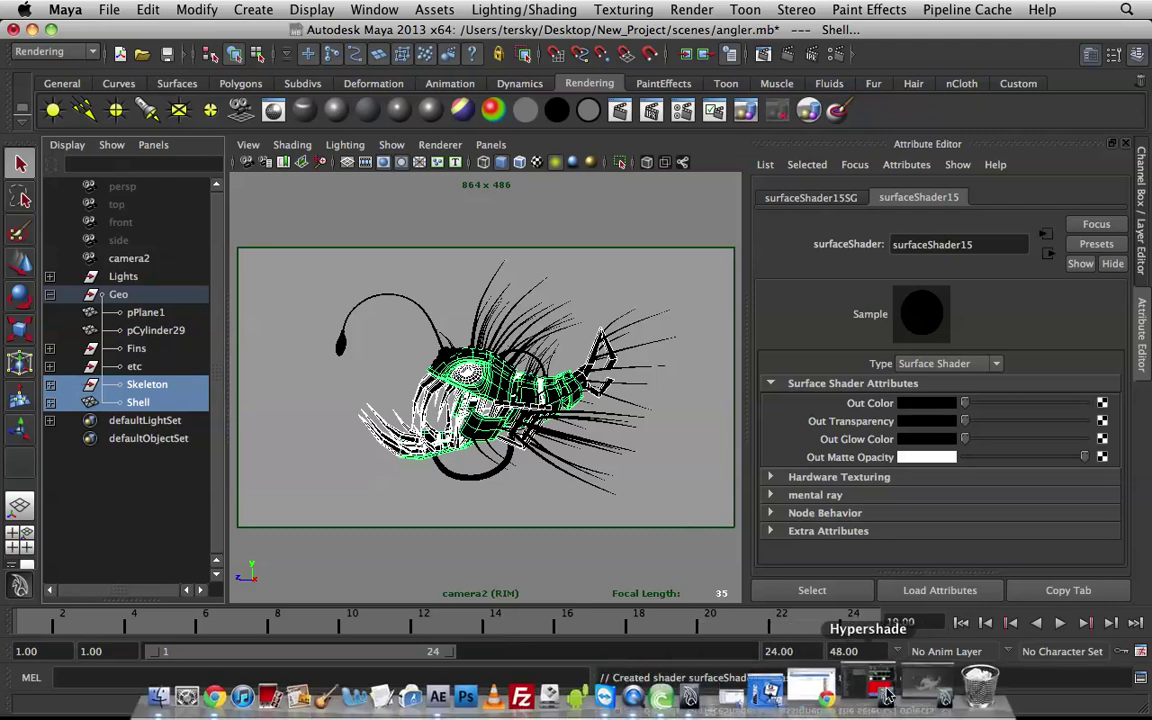
pyautogui.click(866, 695)
pyautogui.scroll(-3, 1015, 220)
pyautogui.scroll(3, 945, 210)
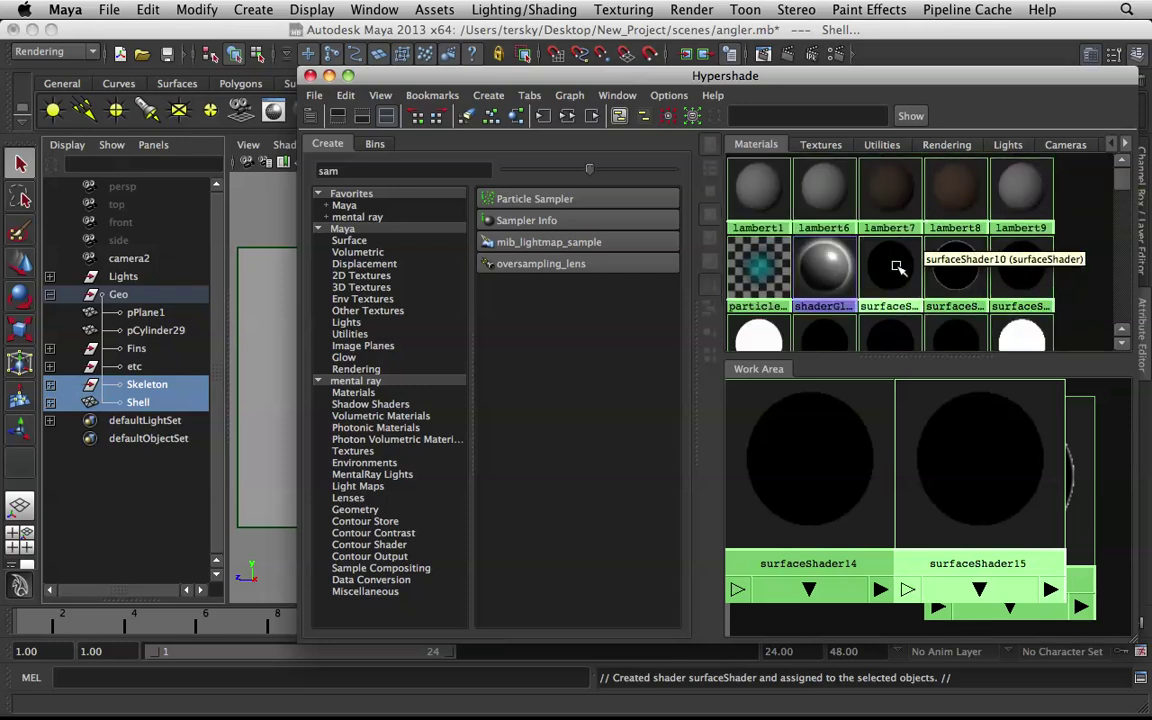
pyautogui.scroll(-3, 890, 268)
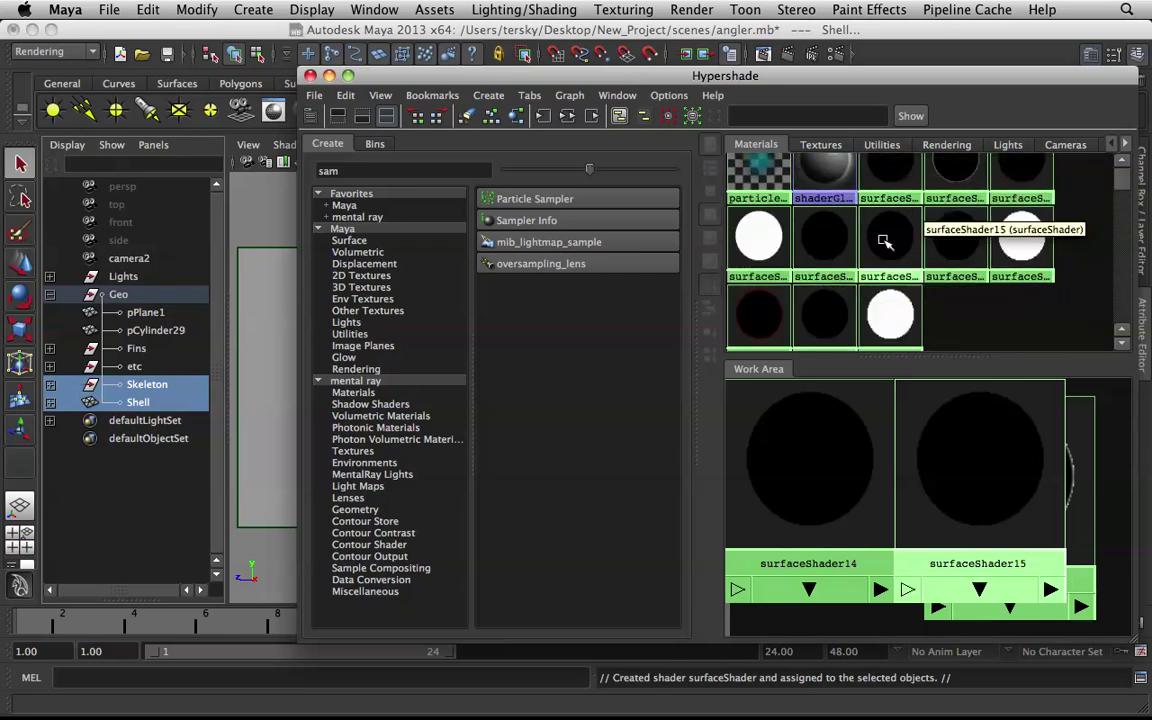
pyautogui.rightClick(884, 238)
pyautogui.click(870, 276)
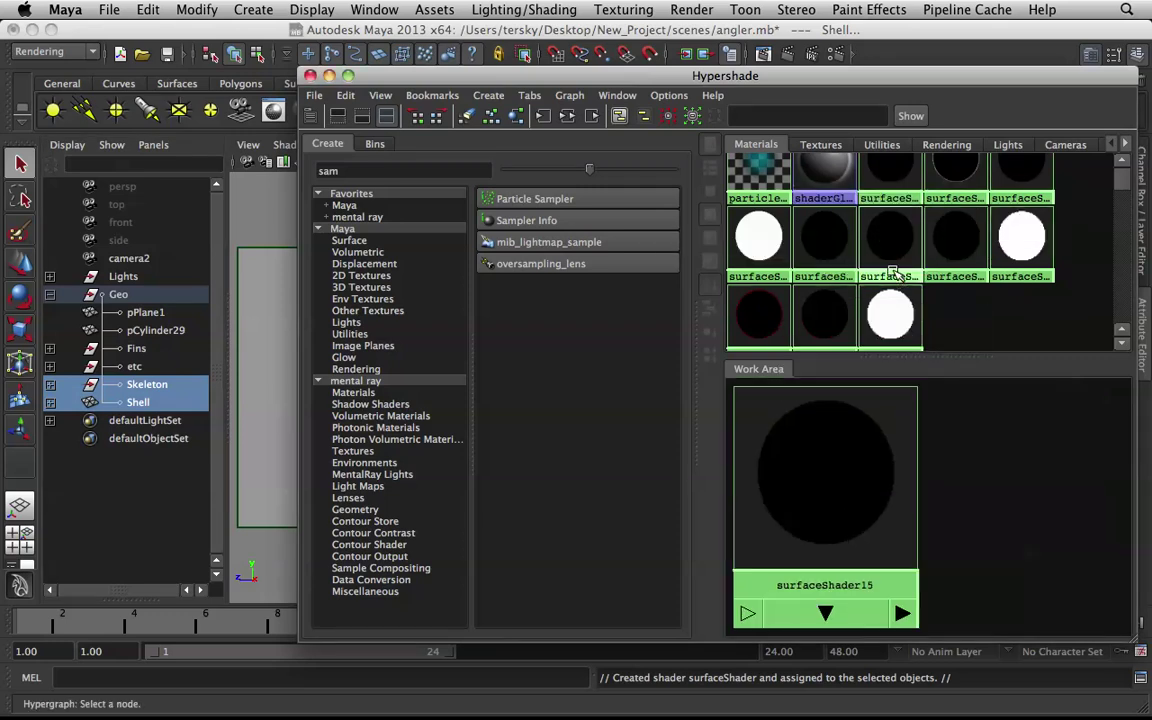
pyautogui.hotkey('ctrl', 'a')
# - Delete all unused shading nodes, keeping surfaceShader15 selected
pyautogui.moveTo(775, 75); pyautogui.dragTo(407, 30)
pyautogui.scroll(-3, 563, 438)
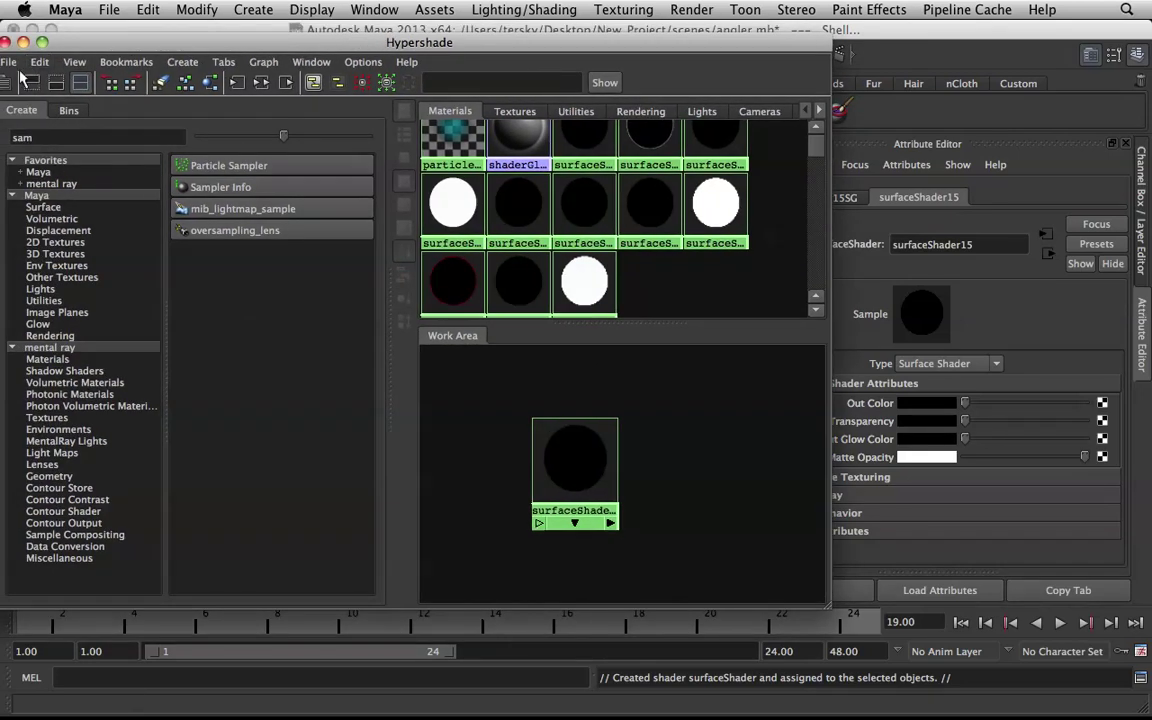
pyautogui.click(38, 62)
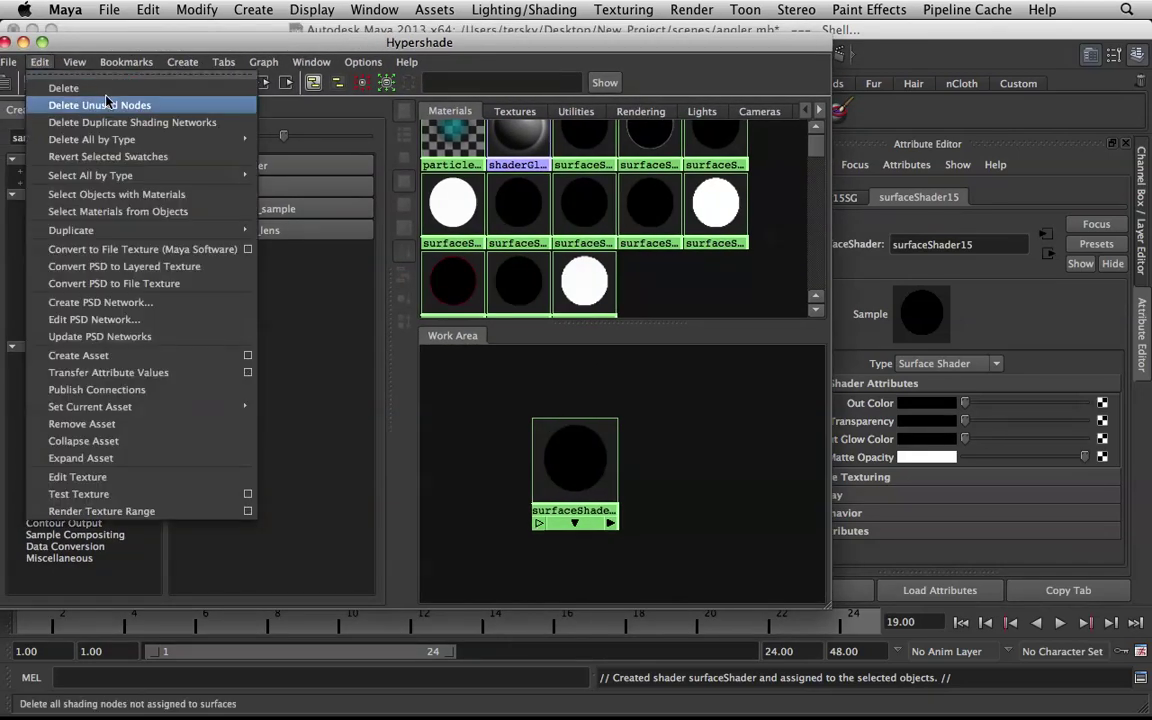
pyautogui.click(70, 93)
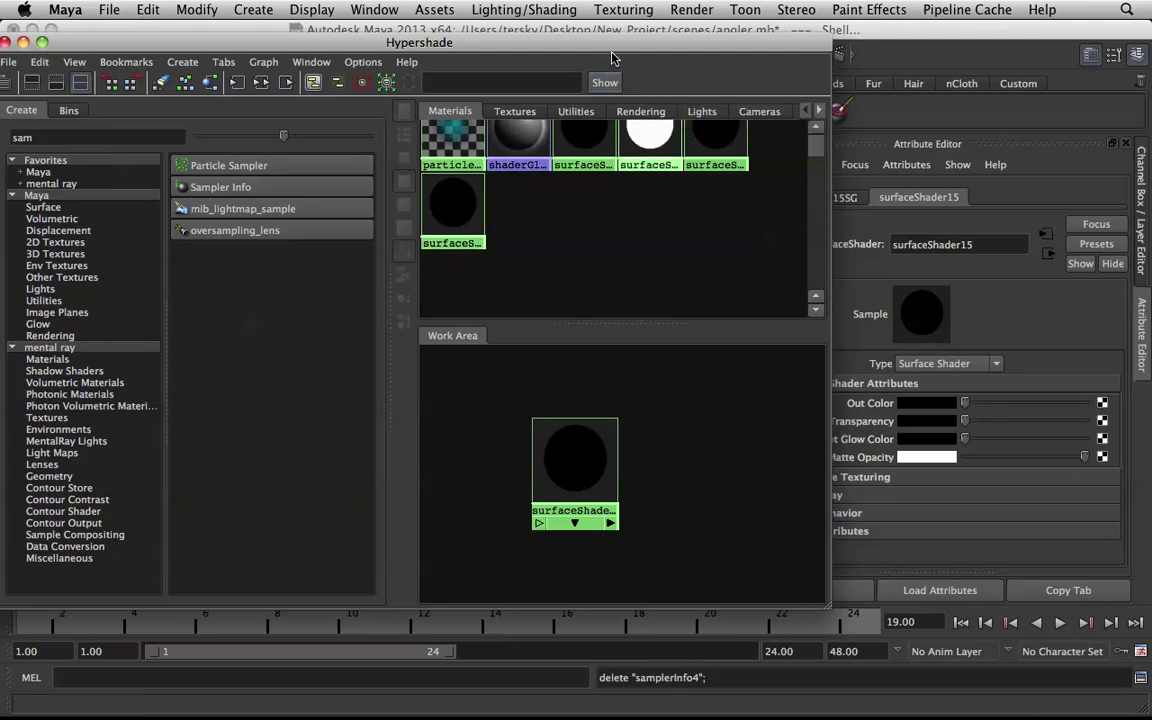
pyautogui.moveTo(545, 42); pyautogui.dragTo(274, 27)
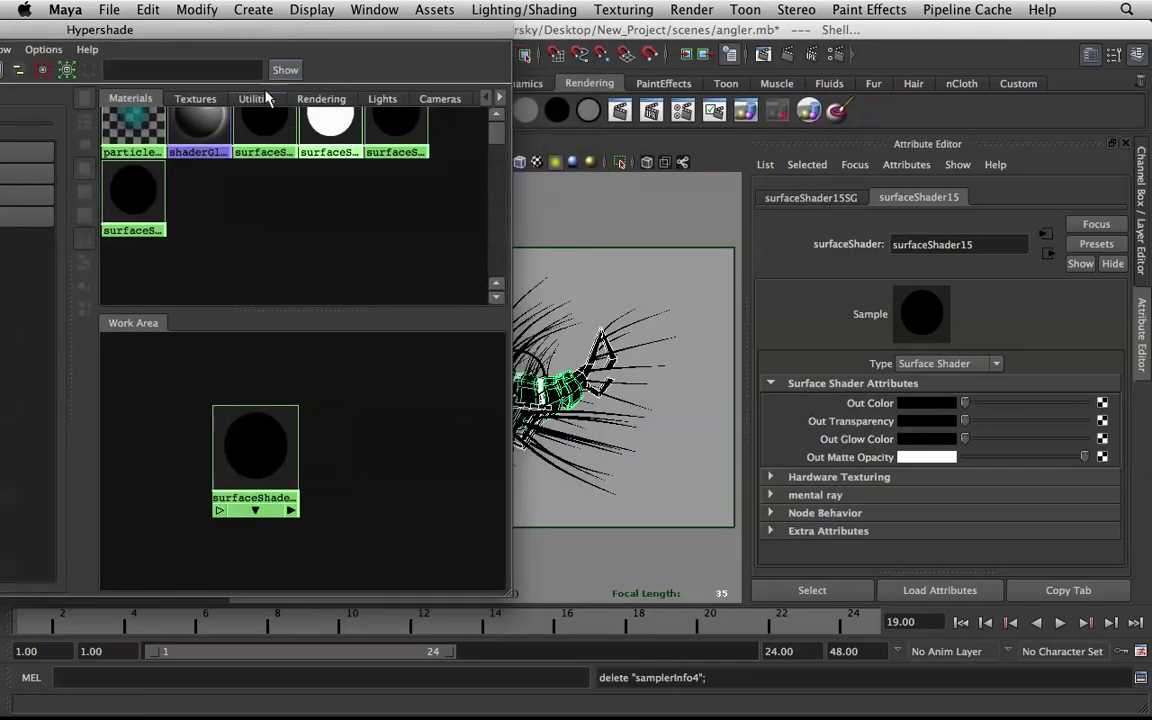
pyautogui.click(240, 430)
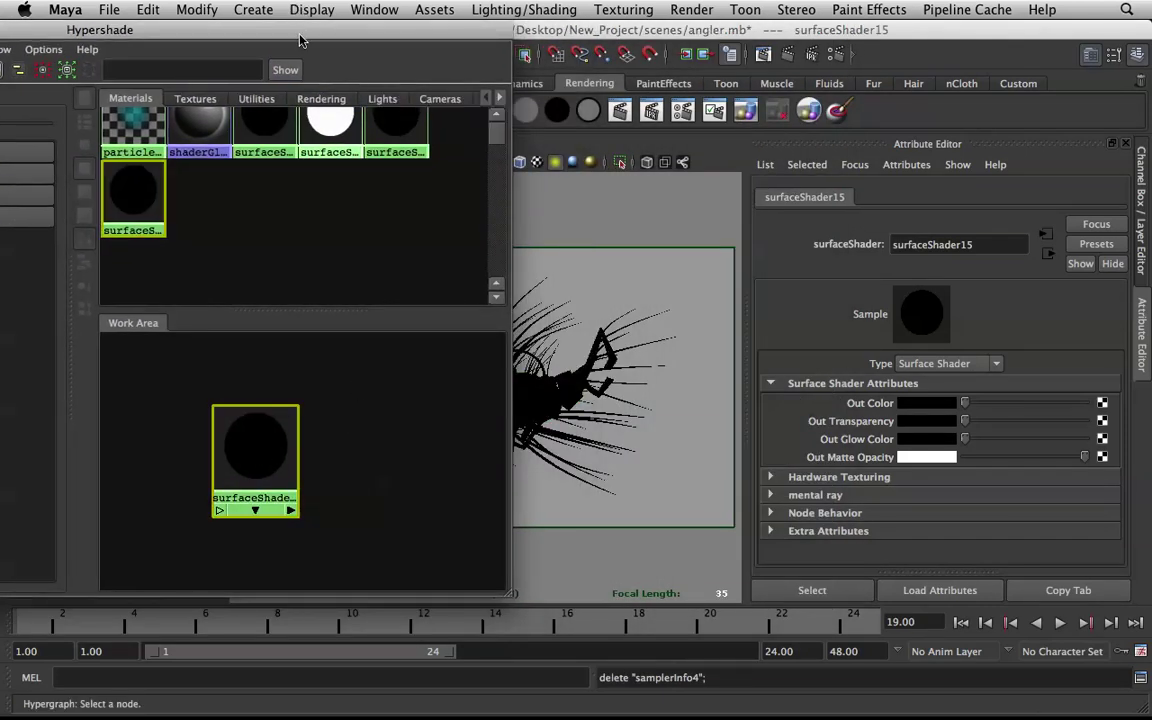
pyautogui.moveTo(303, 30); pyautogui.dragTo(587, 34)
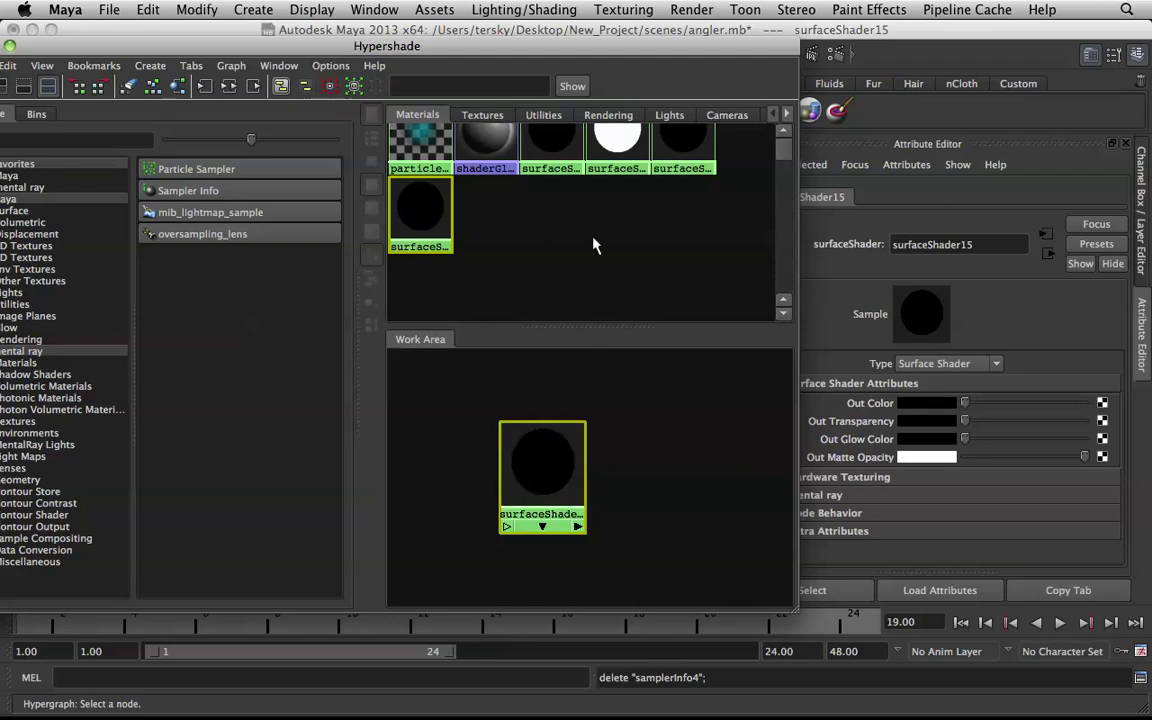
pyautogui.moveTo(275, 44); pyautogui.dragTo(441, 59)
# - Create a Ramp texture and a Sampler Info node from Hypershade's search
pyautogui.doubleClick(150, 155)
pyautogui.write('r')
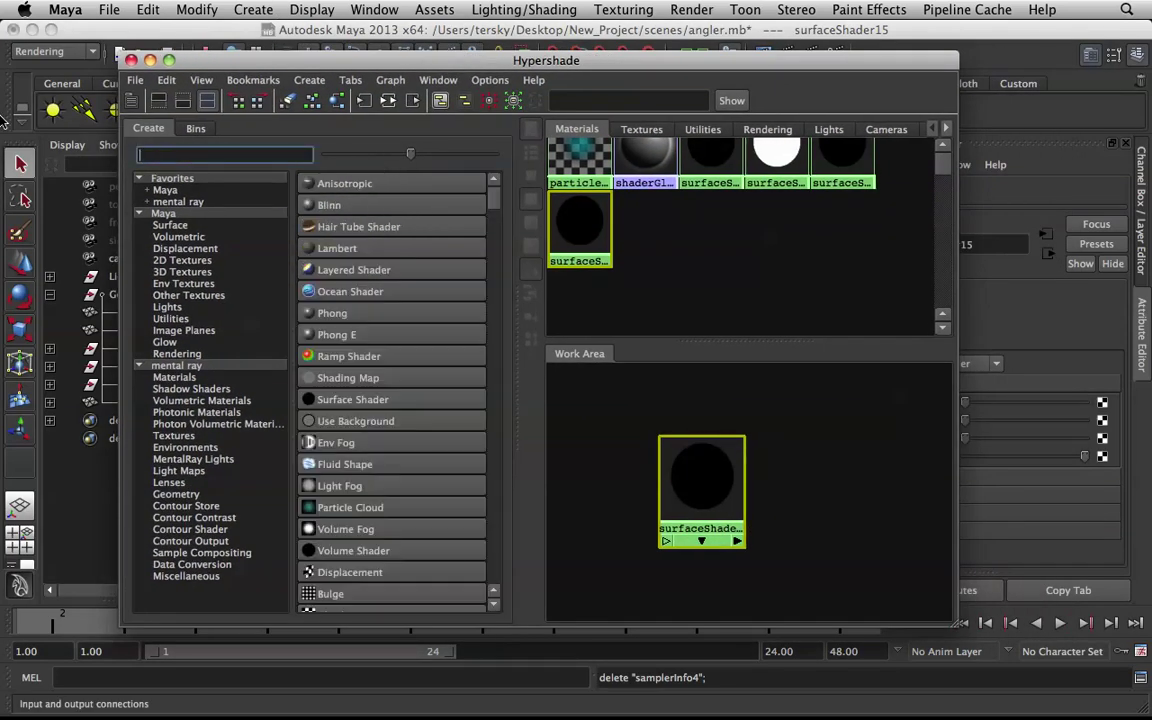
pyautogui.write('amp')
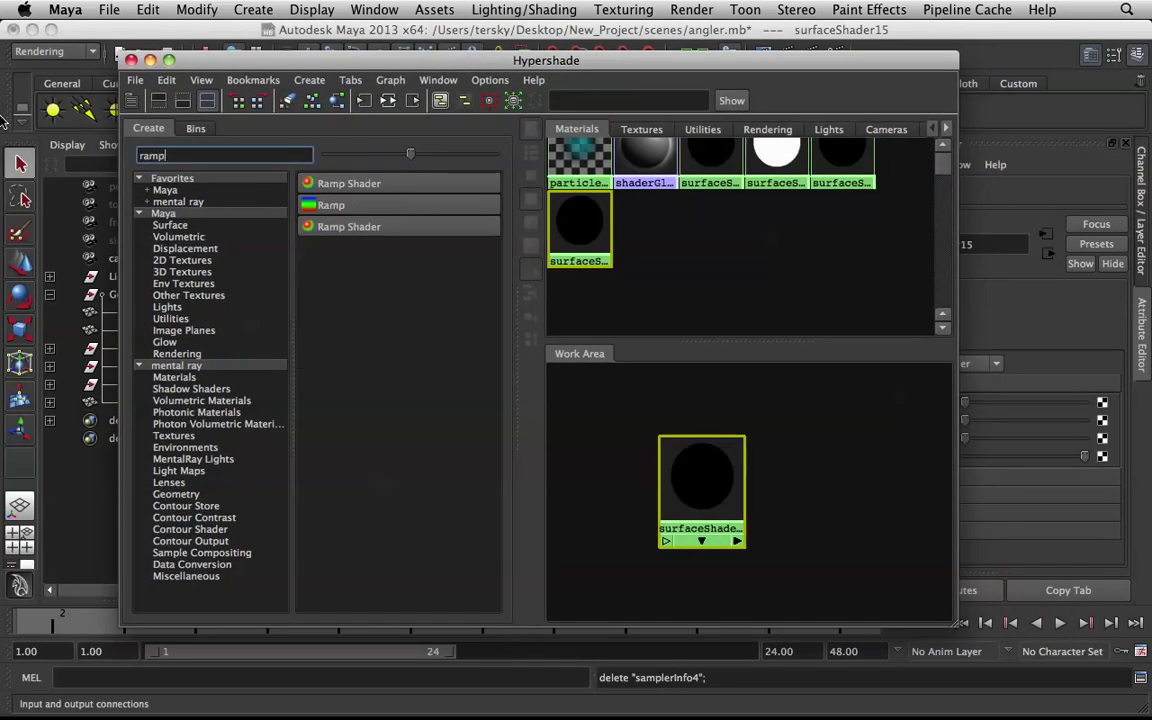
pyautogui.click(300, 204)
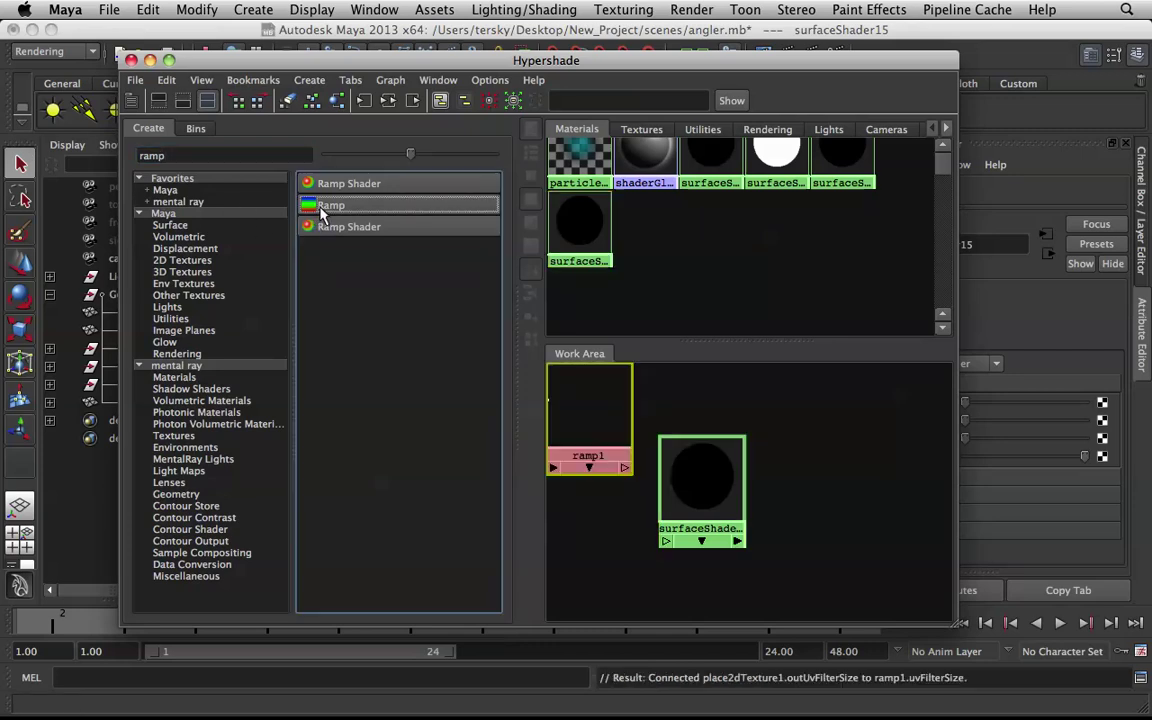
pyautogui.doubleClick(210, 155)
pyautogui.write('s')
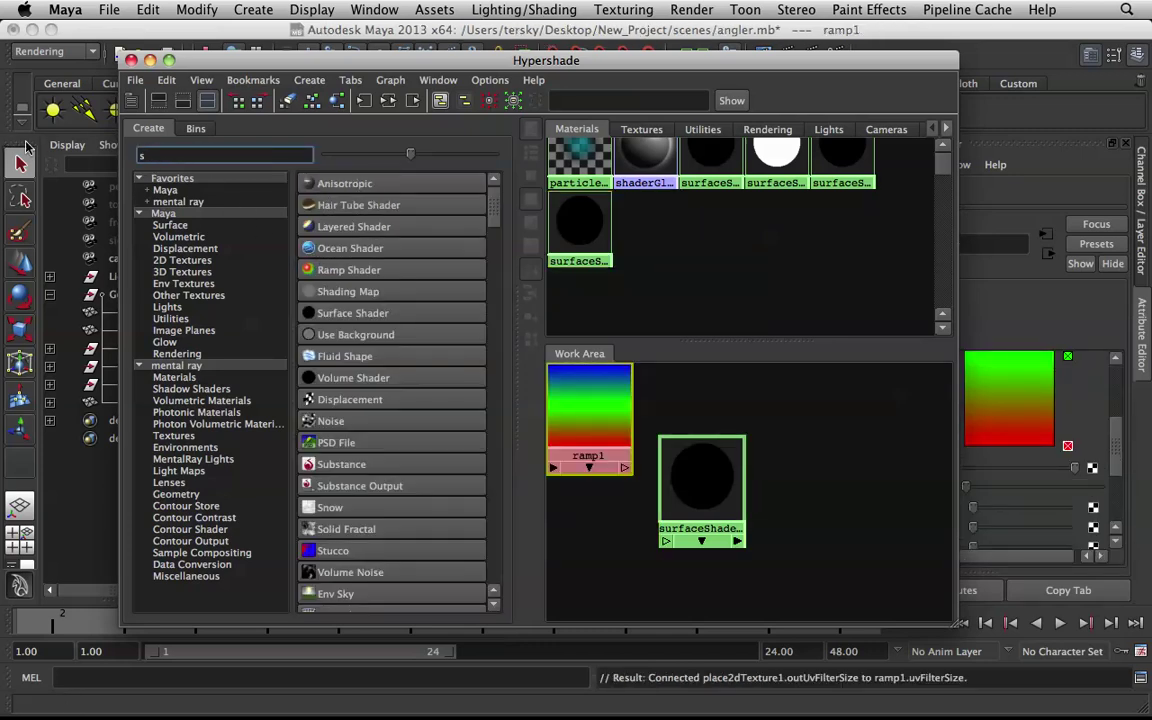
pyautogui.write('am')
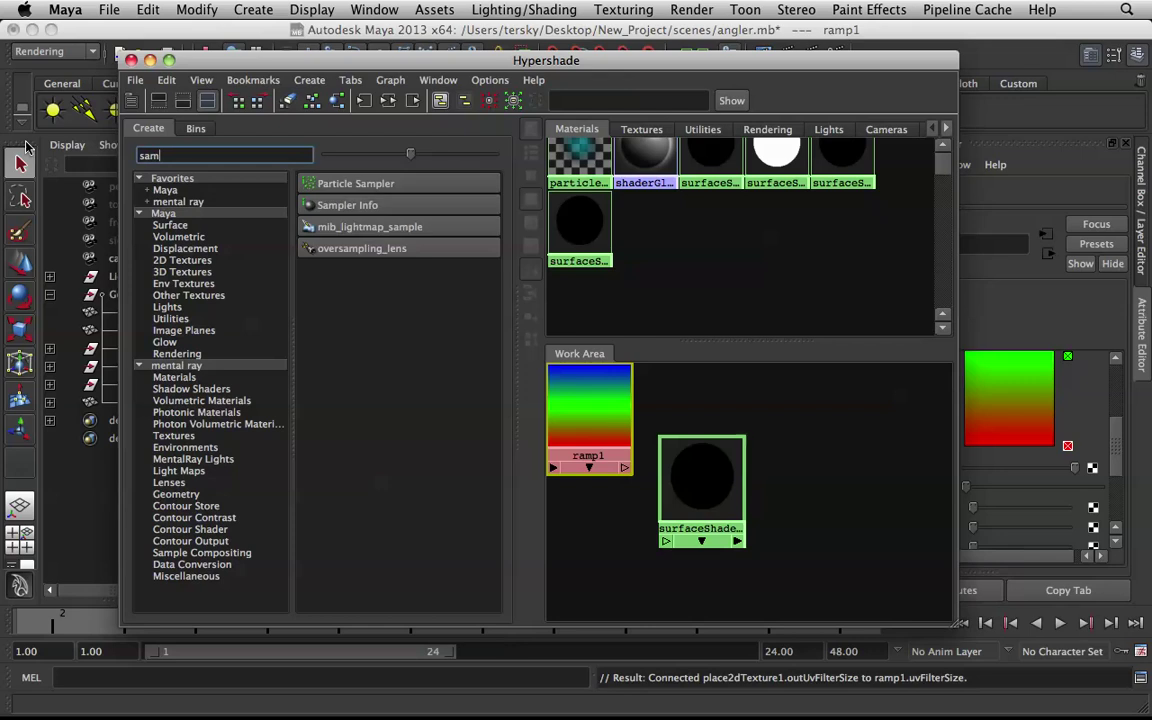
pyautogui.click(347, 204)
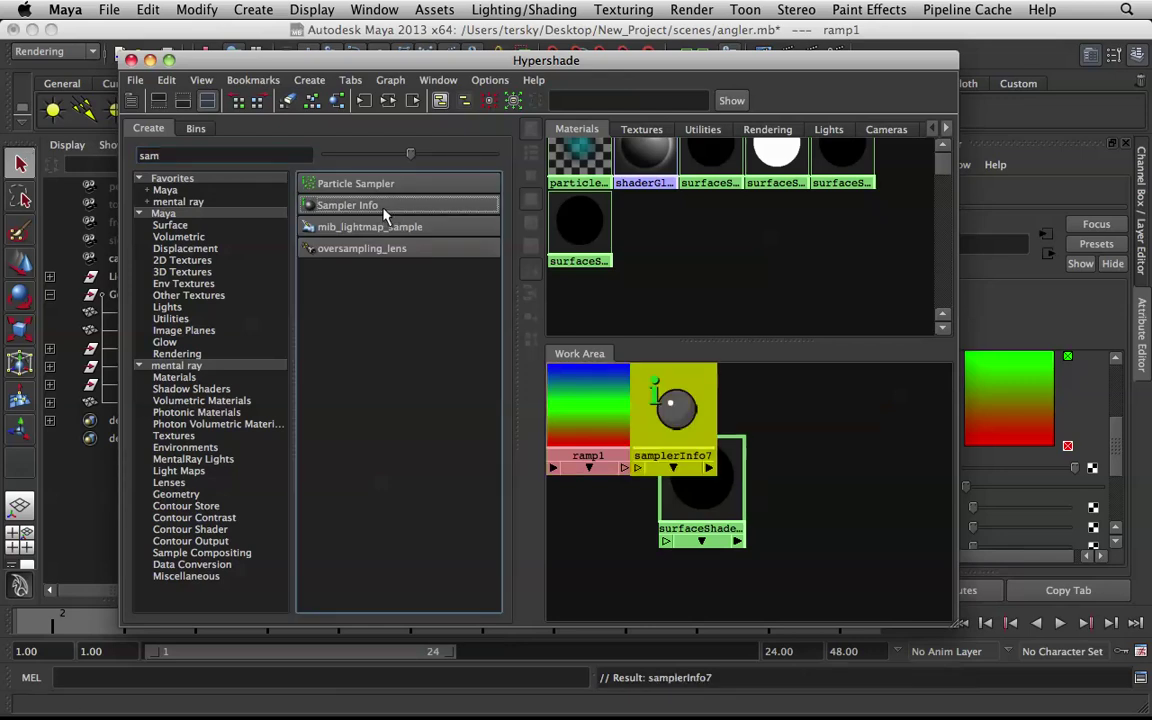
# - Arrange samplerInfo7, ramp1 and surfaceShader15 neatly in the Work Area
pyautogui.moveTo(690, 410); pyautogui.dragTo(612, 545)
pyautogui.moveTo(690, 495); pyautogui.dragTo(759, 495)
pyautogui.moveTo(589, 410); pyautogui.dragTo(638, 420)
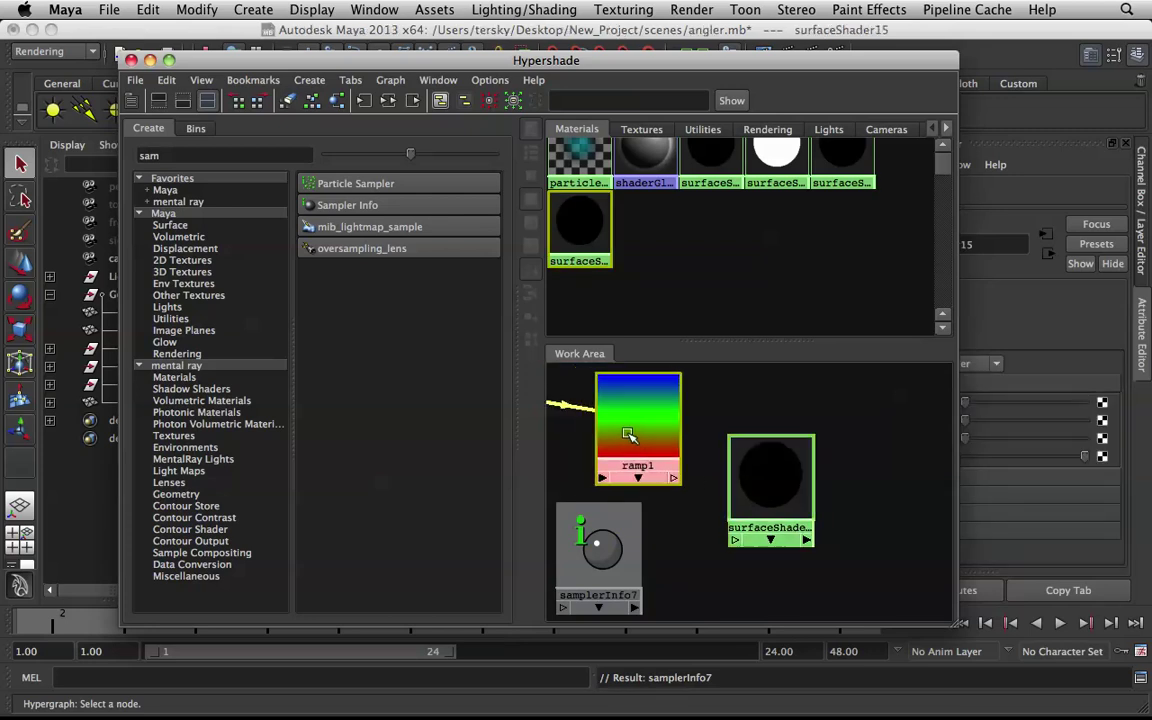
pyautogui.moveTo(578, 512); pyautogui.dragTo(623, 511)
pyautogui.moveTo(775, 62); pyautogui.dragTo(299, 56)
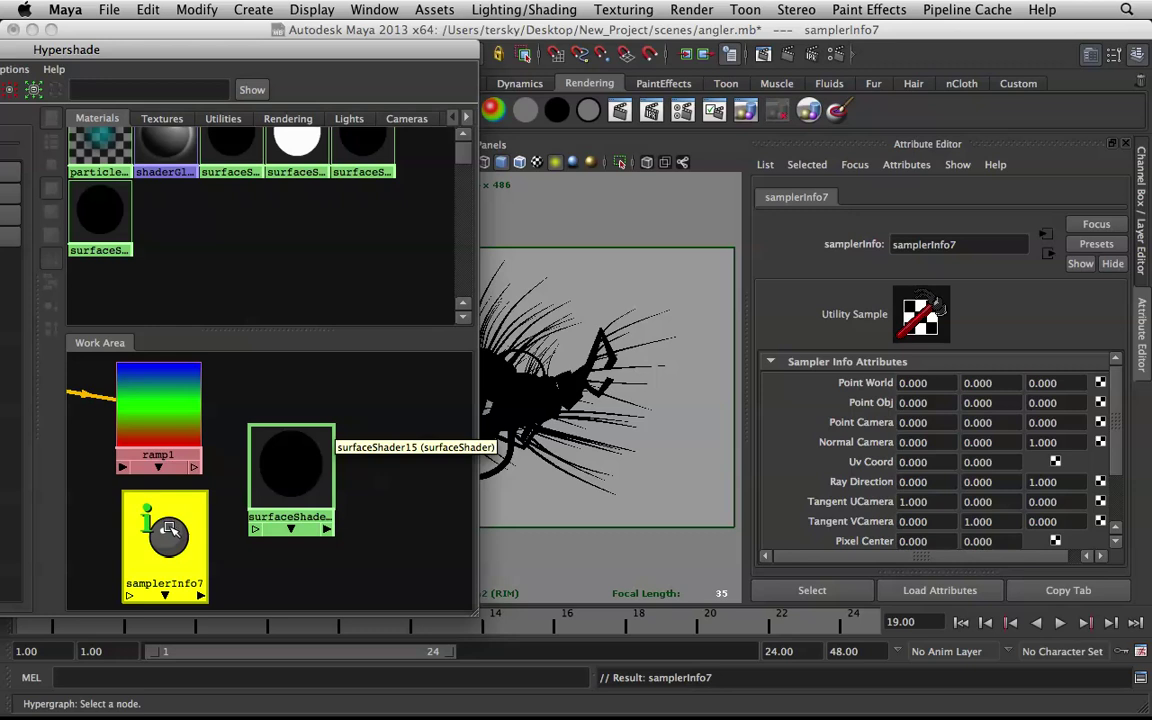
# - Connect ramp1 to surfaceShader15's Out Color, giving a red-blue ramp swatch
pyautogui.click(157, 399)
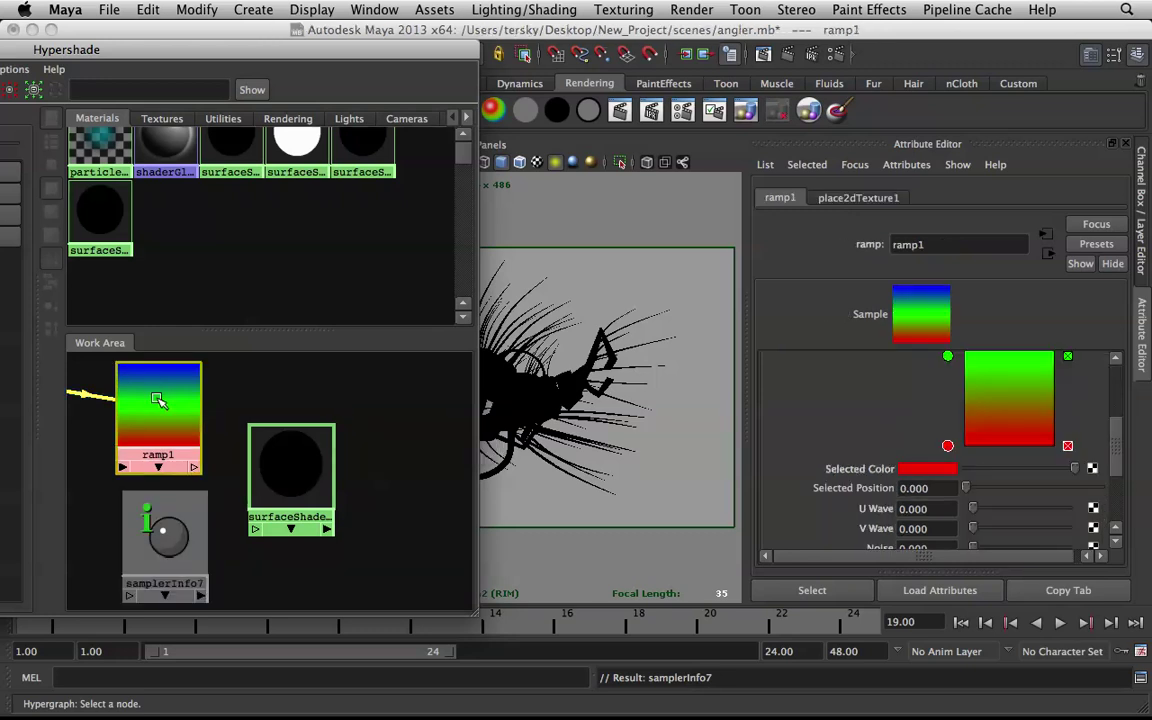
pyautogui.click(305, 470)
pyautogui.click(370, 465)
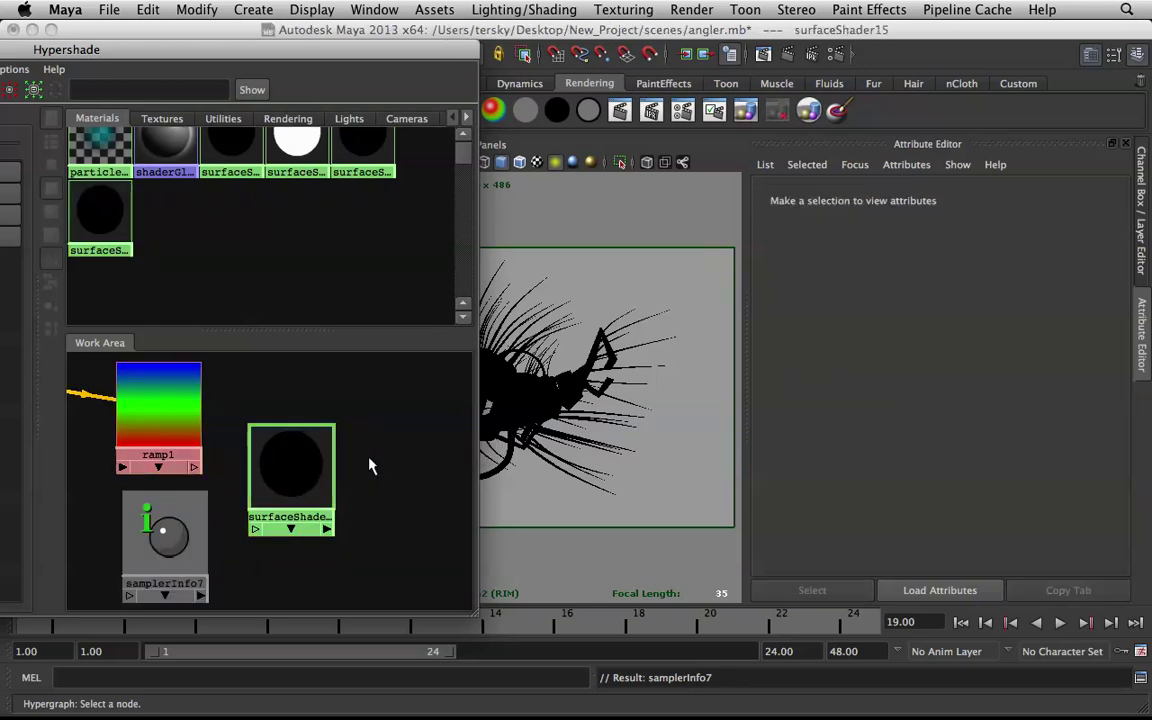
pyautogui.click(170, 401)
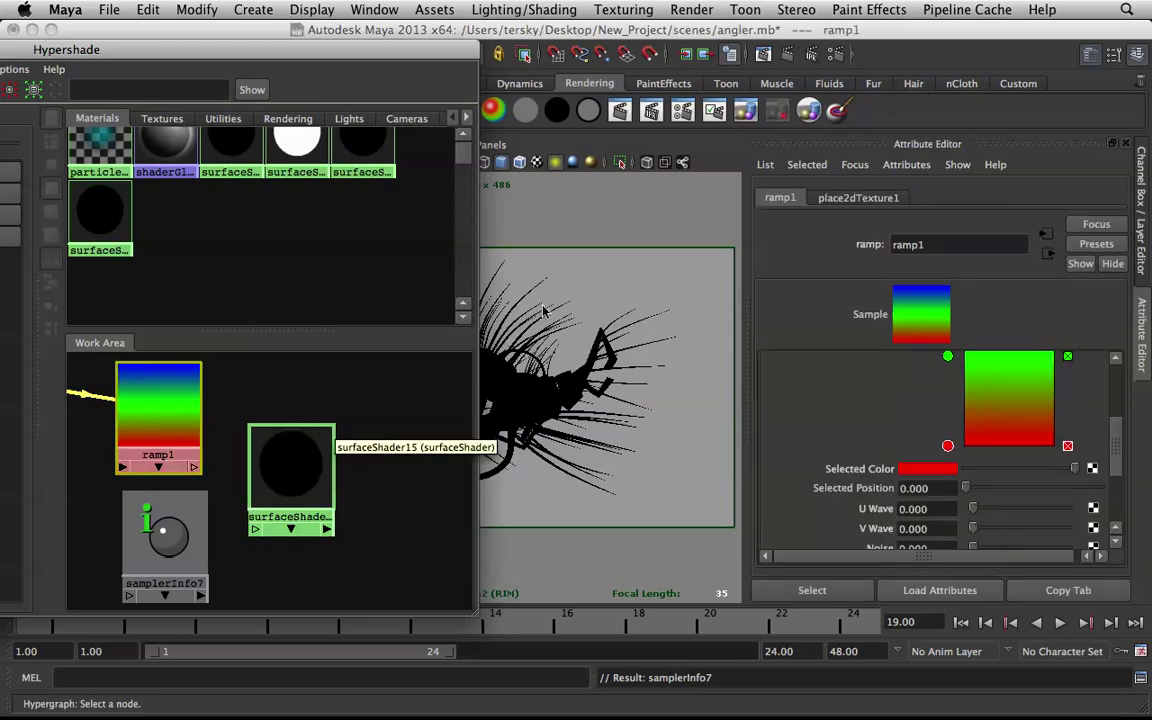
pyautogui.click(315, 400)
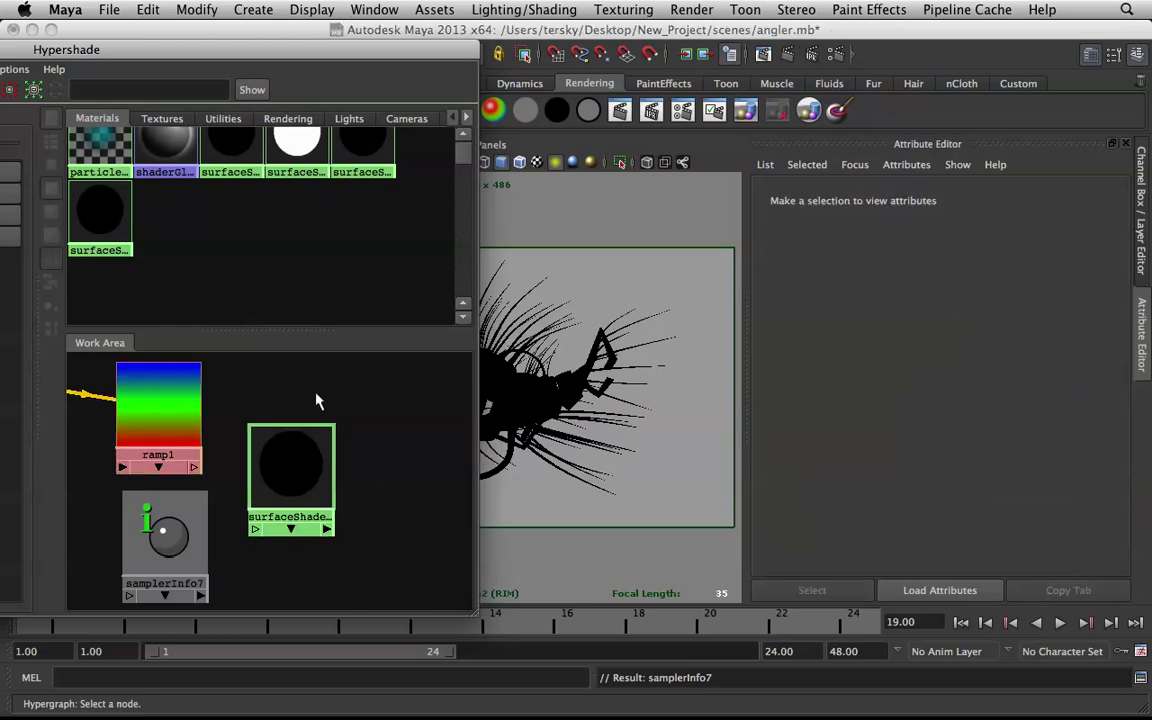
pyautogui.click(303, 452)
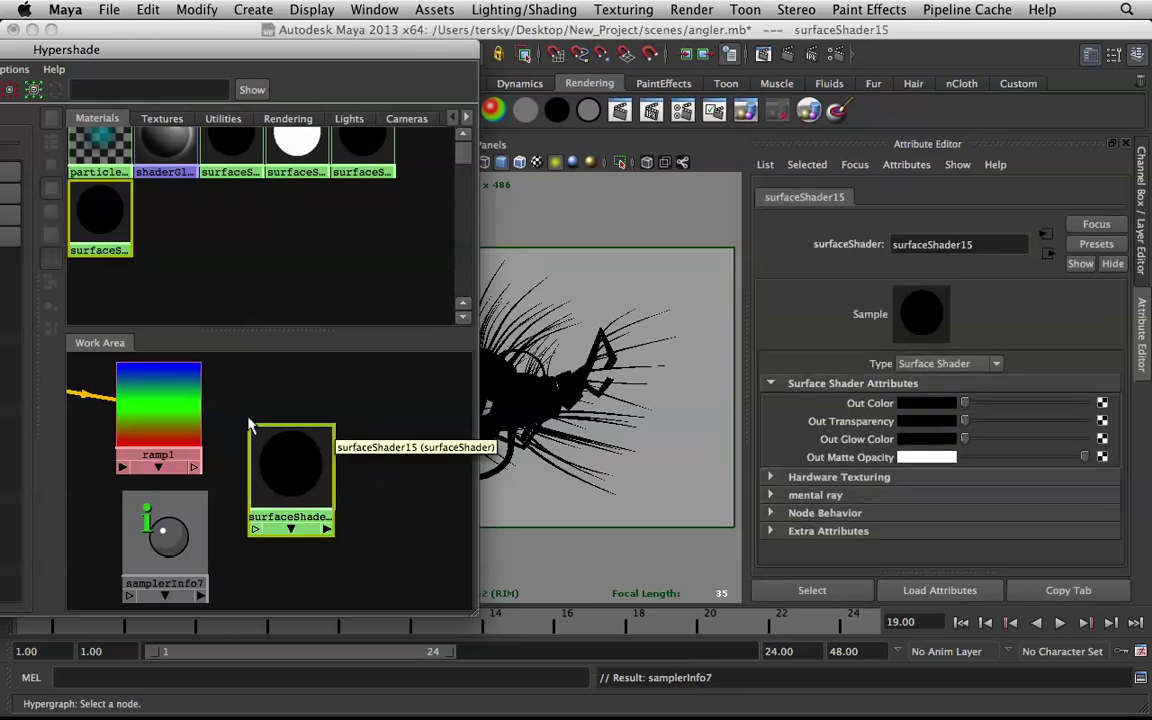
pyautogui.moveTo(134, 411); pyautogui.dragTo(889, 409, button='middle')
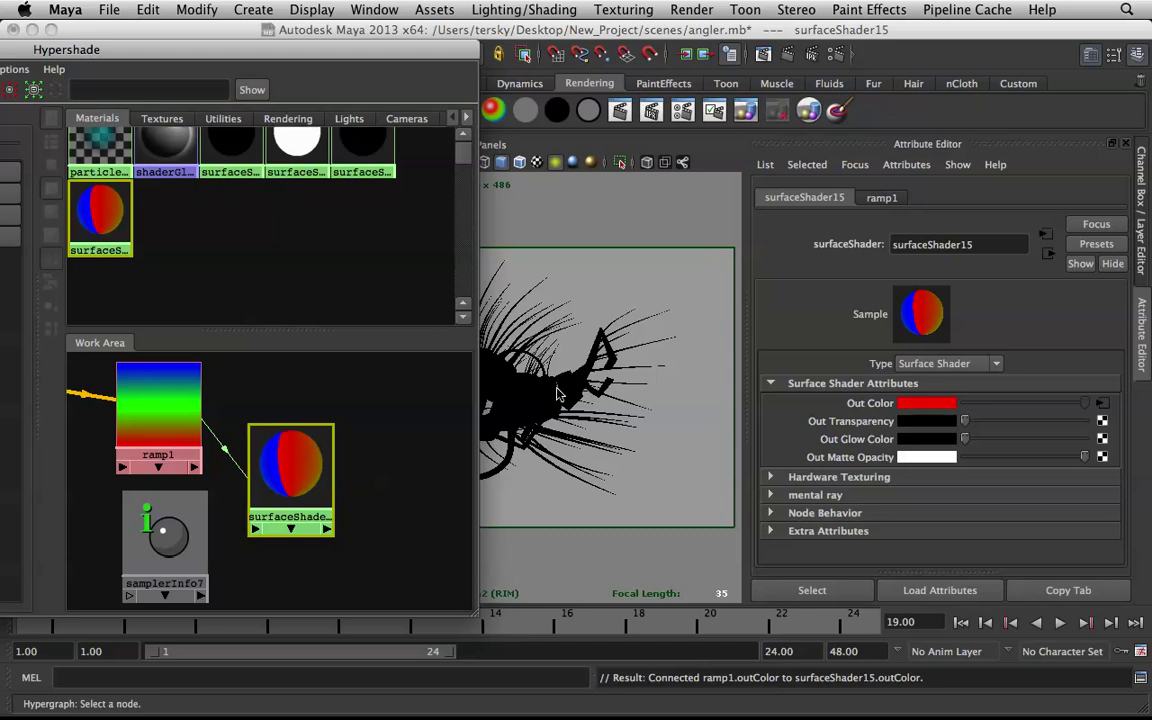
# - Open the Connection Editor between samplerInfo7 and ramp1
pyautogui.click(166, 538)
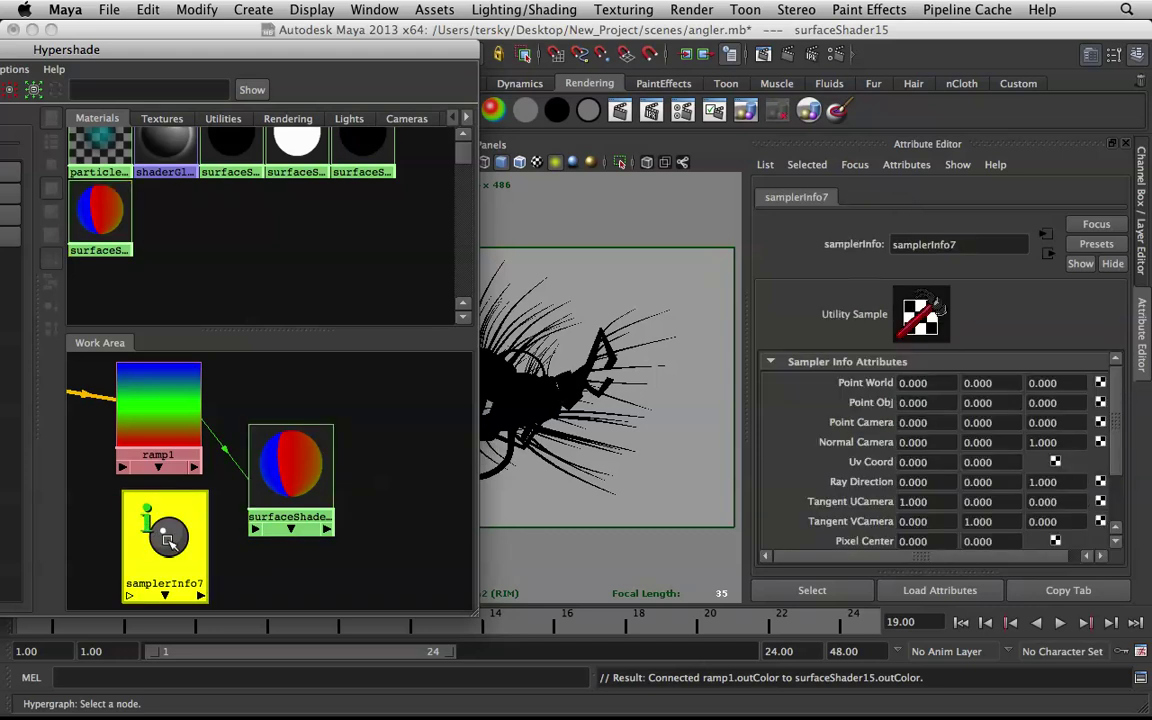
pyautogui.moveTo(168, 540); pyautogui.dragTo(163, 413, button='middle')
pyautogui.click(258, 418)
pyautogui.click(163, 413)
pyautogui.moveTo(165, 530); pyautogui.dragTo(165, 422, button='middle')
pyautogui.click(197, 447)
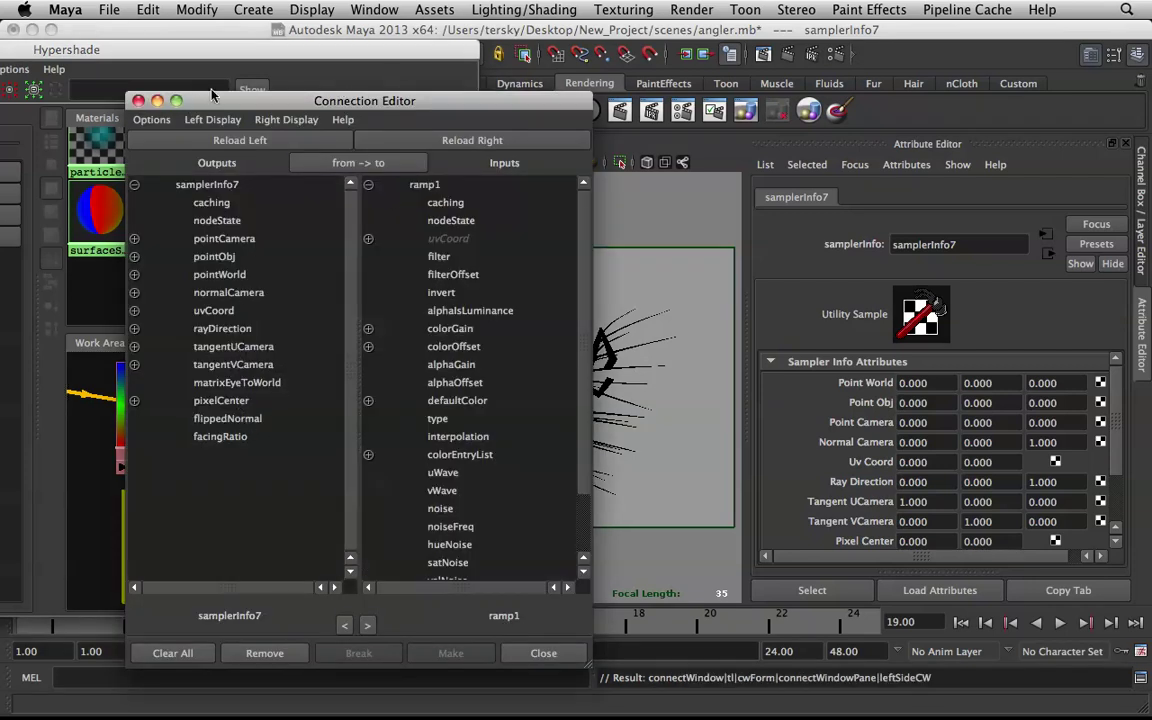
pyautogui.moveTo(367, 106); pyautogui.dragTo(565, 60)
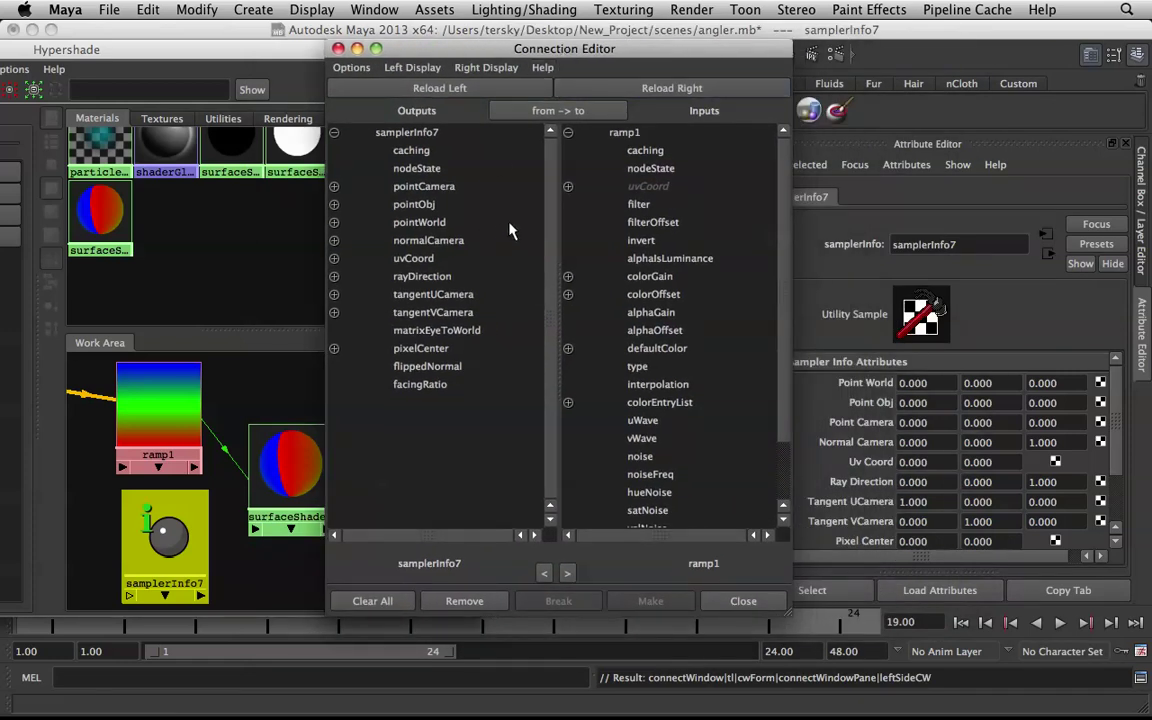
# - Connect samplerInfo7's facingRatio to ramp1's uvCoord.vCoord and close the editor
pyautogui.click(434, 392)
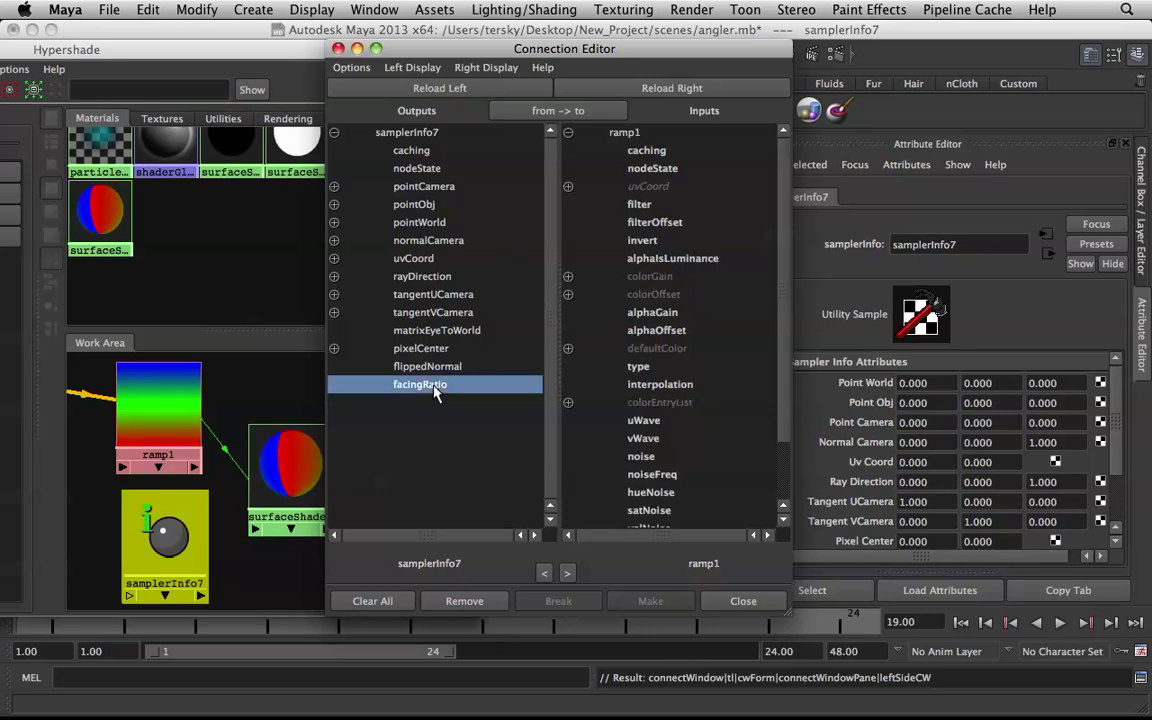
pyautogui.moveTo(585, 51); pyautogui.dragTo(341, 54)
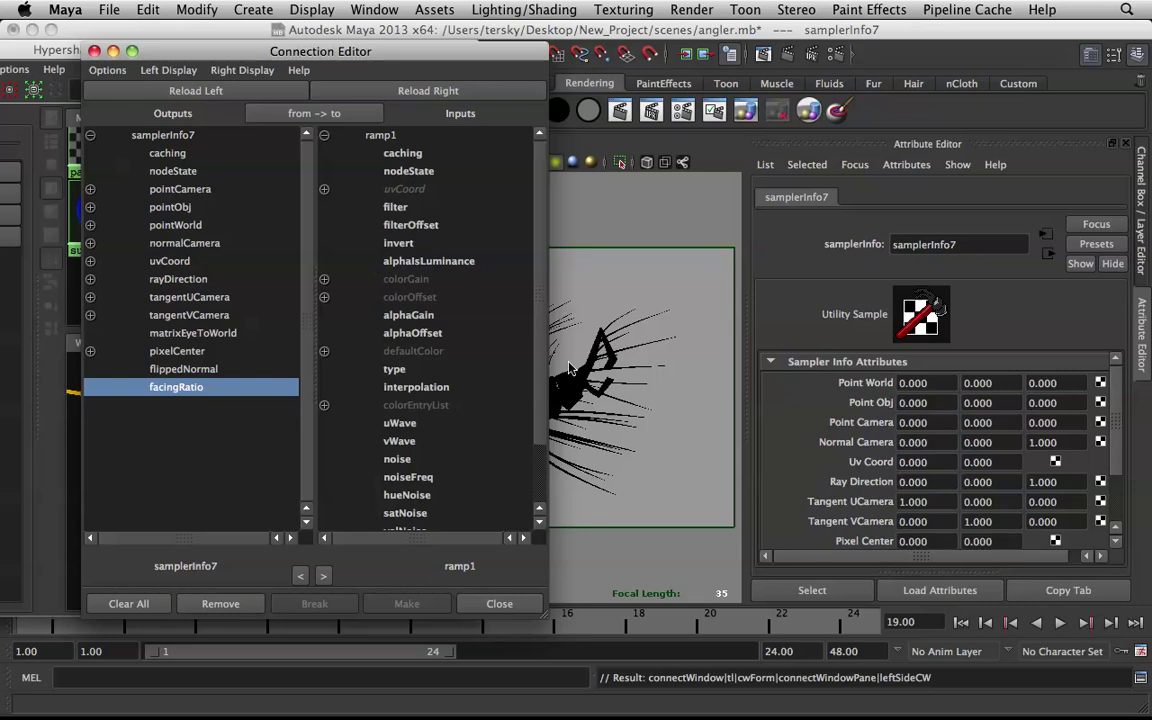
pyautogui.click(323, 189)
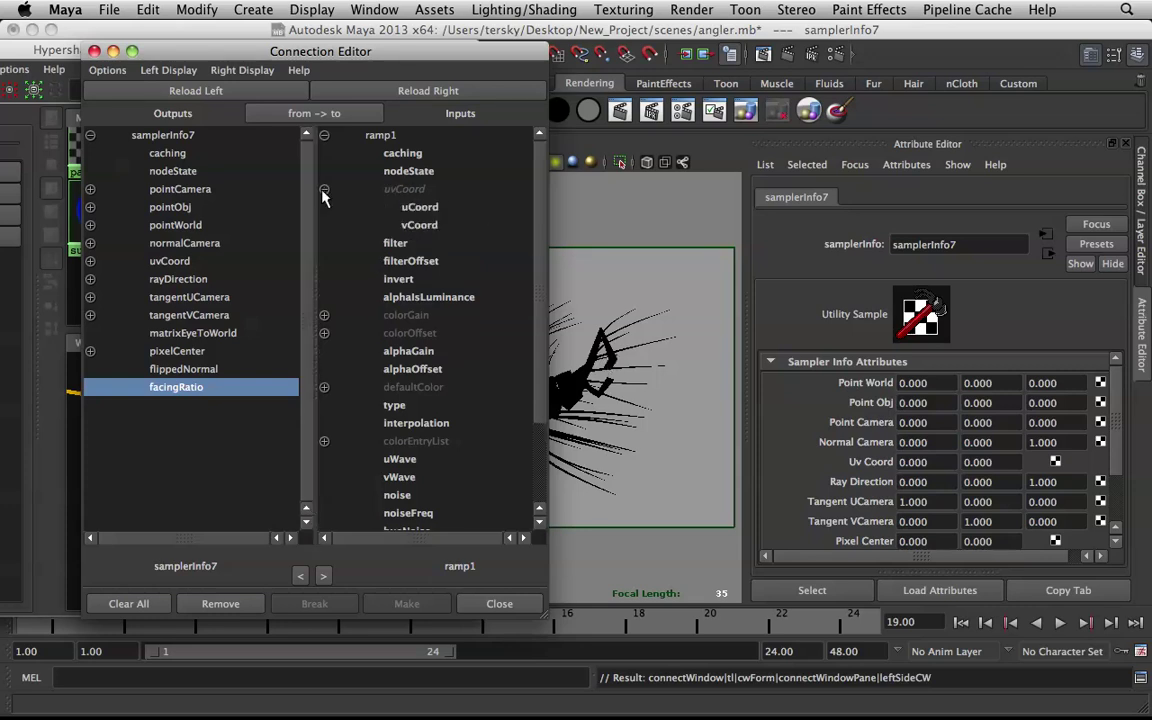
pyautogui.click(421, 226)
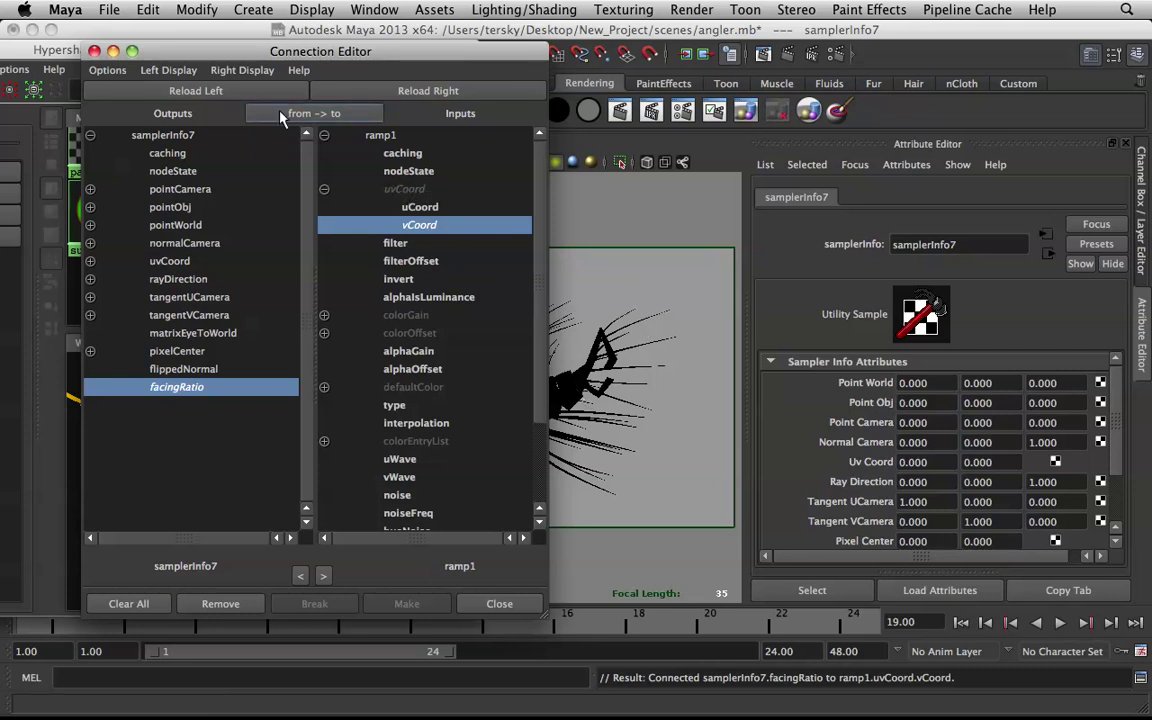
pyautogui.click(114, 51)
pyautogui.click(356, 378)
# - Start a test render of the RIM layer's current frame, then stop it partway
pyautogui.click(314, 459)
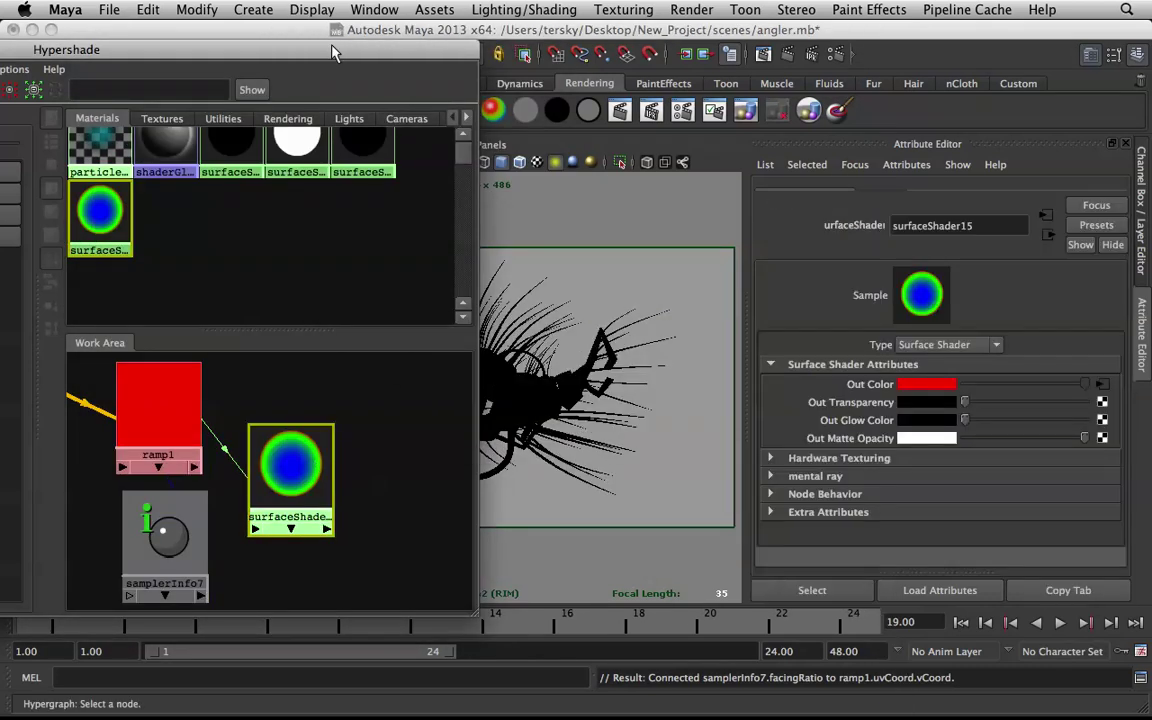
pyautogui.moveTo(358, 49); pyautogui.dragTo(251, 68)
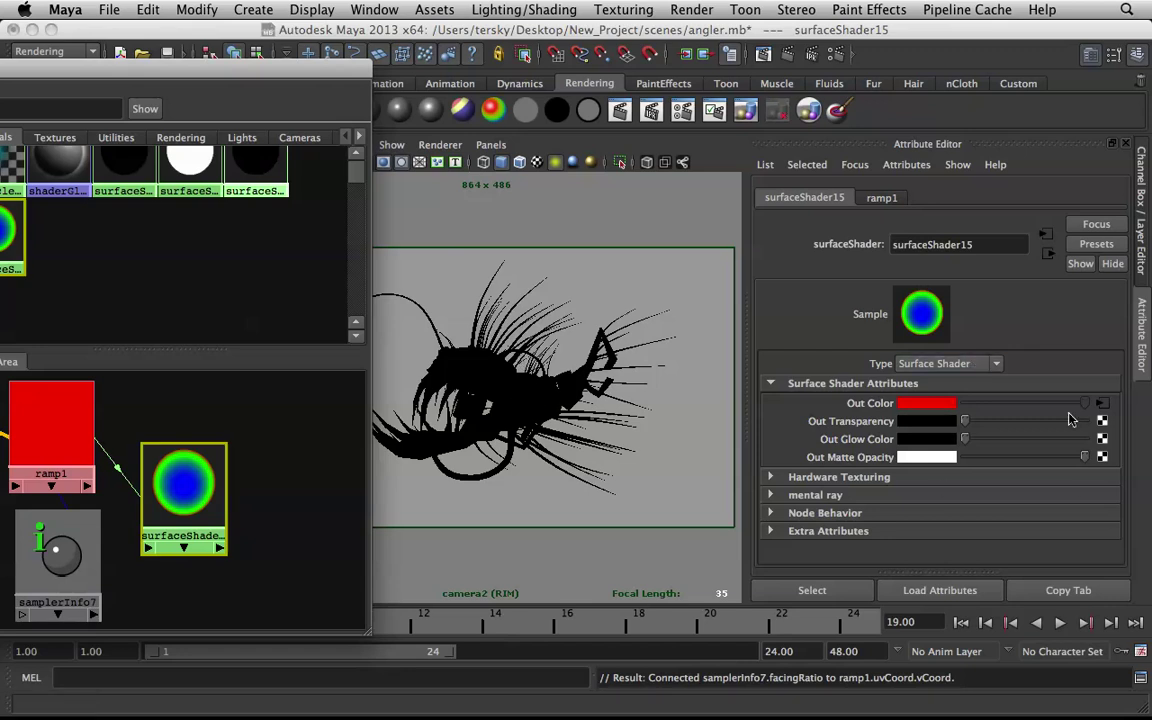
pyautogui.click(790, 55)
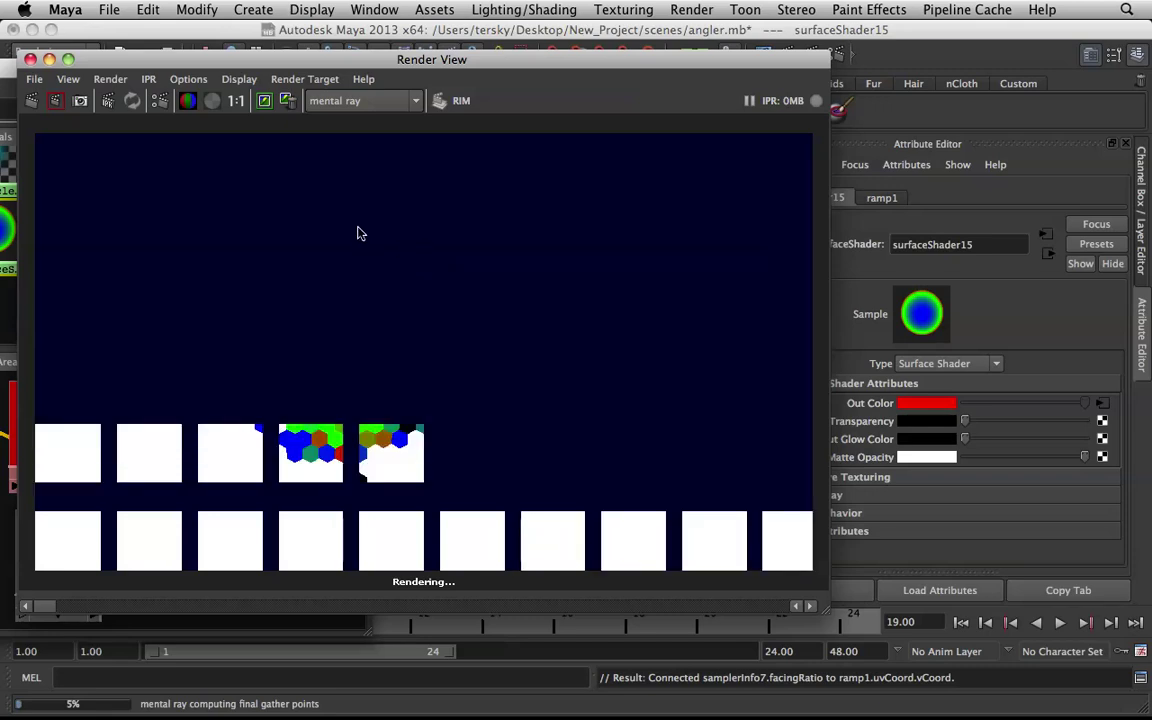
pyautogui.press('Escape')
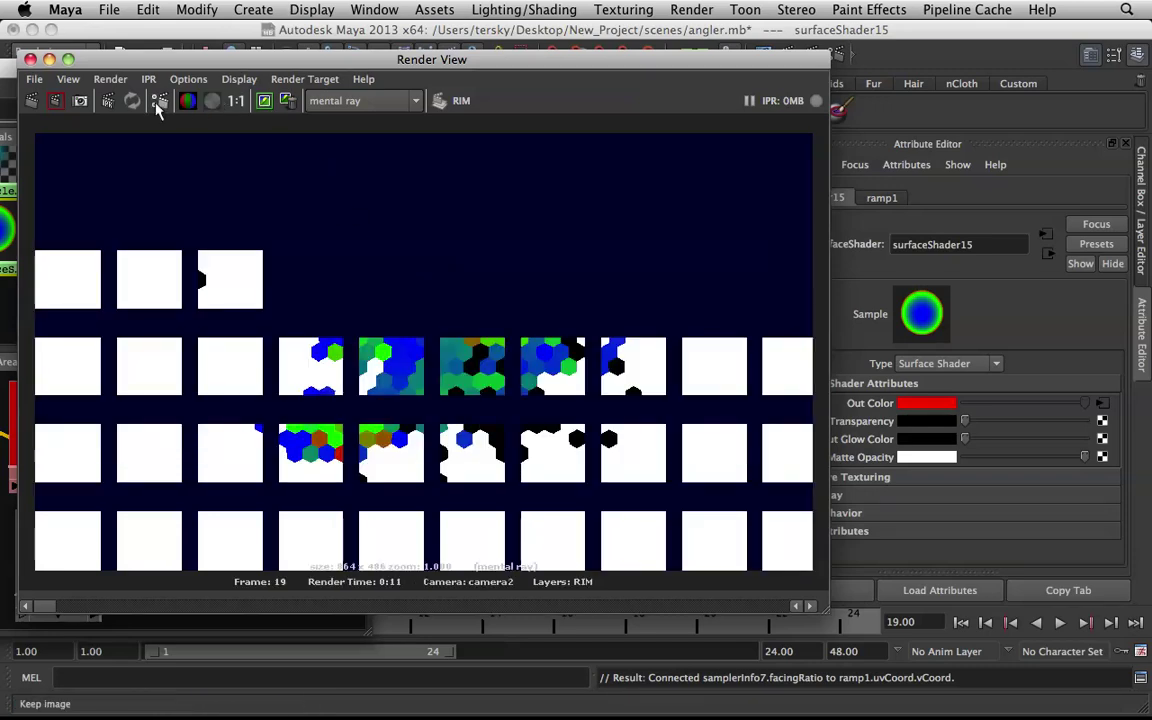
# - Turn Final Gathering off for the RIM layer as a layer override in Render Settings
pyautogui.click(158, 103)
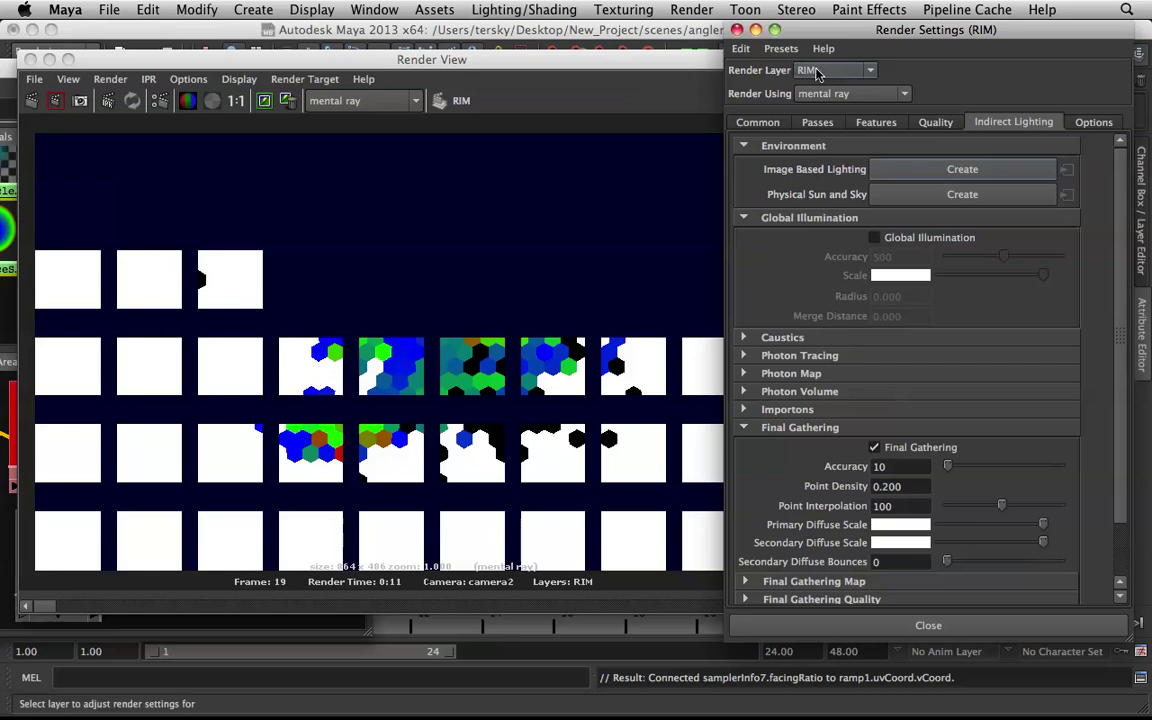
pyautogui.rightClick(942, 449)
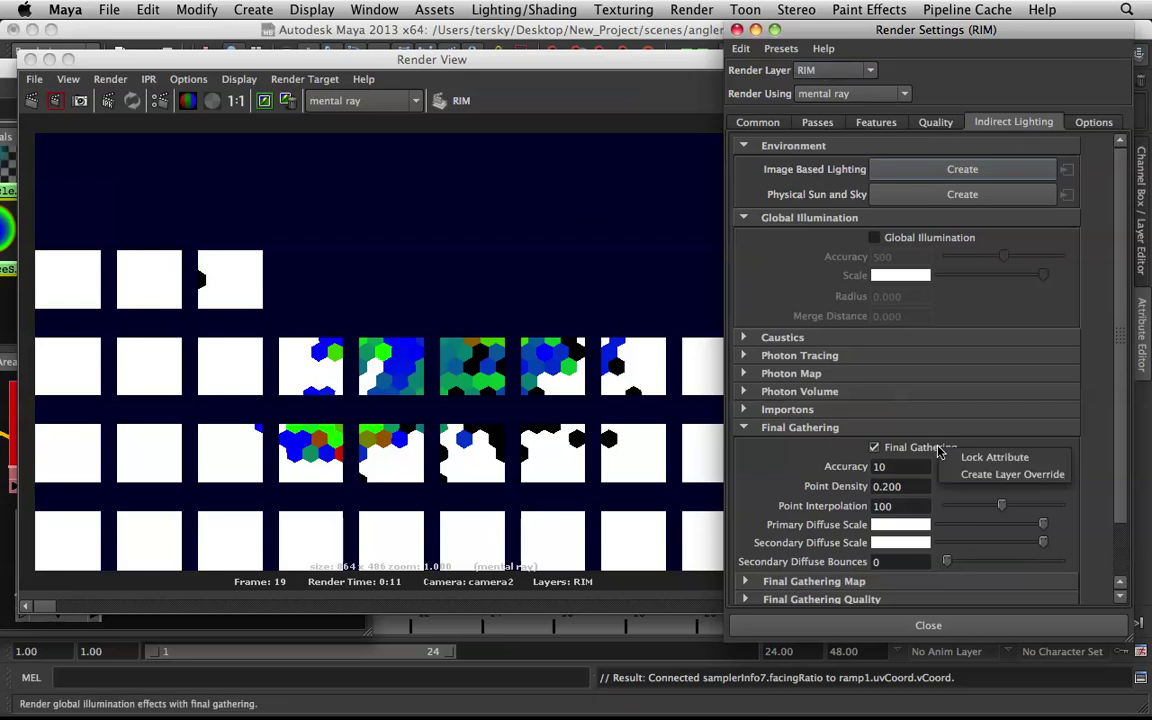
pyautogui.click(985, 474)
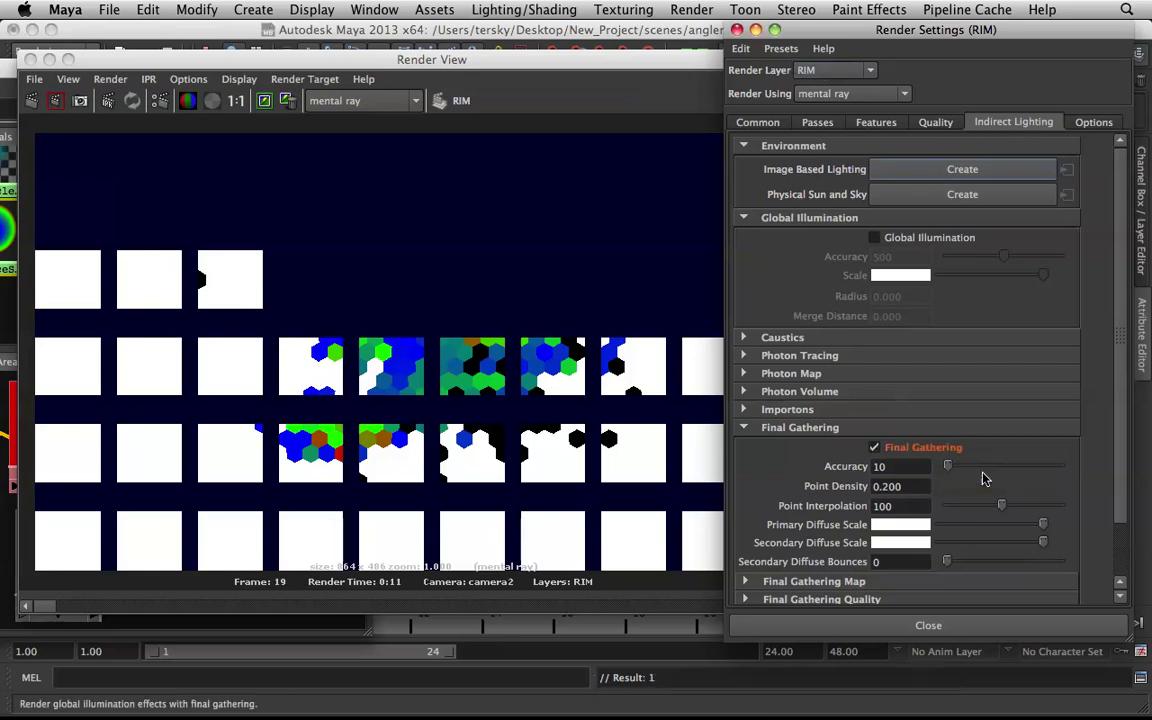
pyautogui.click(876, 448)
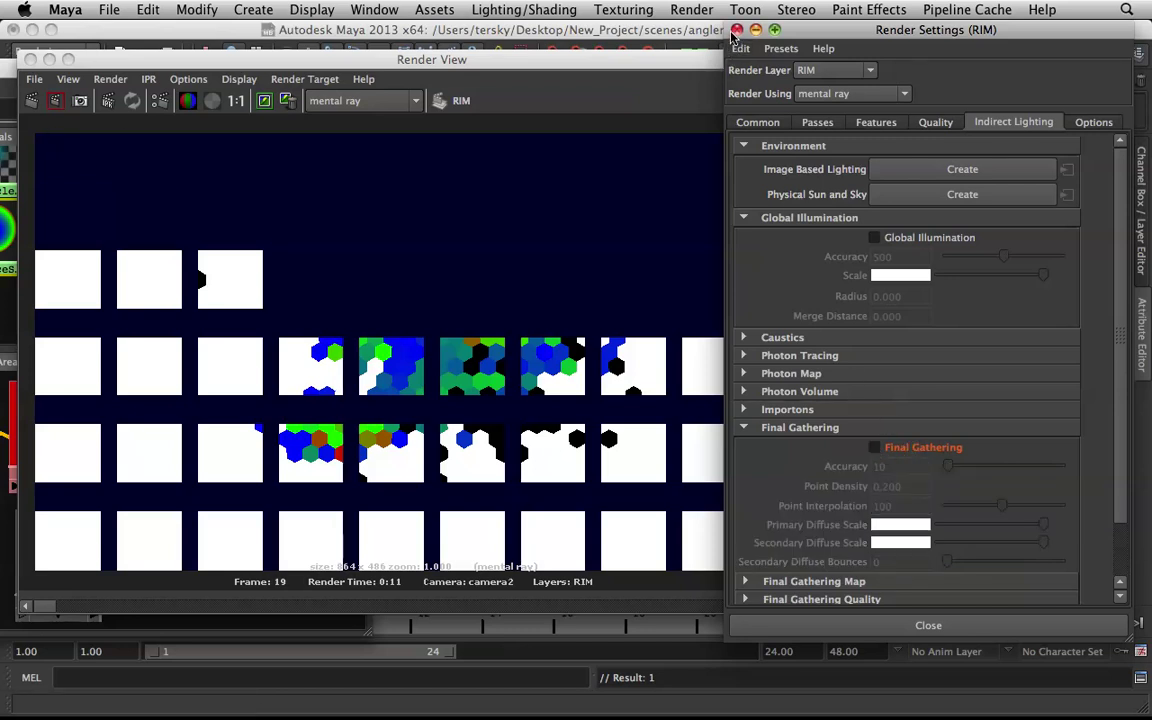
pyautogui.click(642, 32)
# - Redo the RIM-layer render of frame 19, stop it partway, and move the Render View aside
pyautogui.click(31, 100)
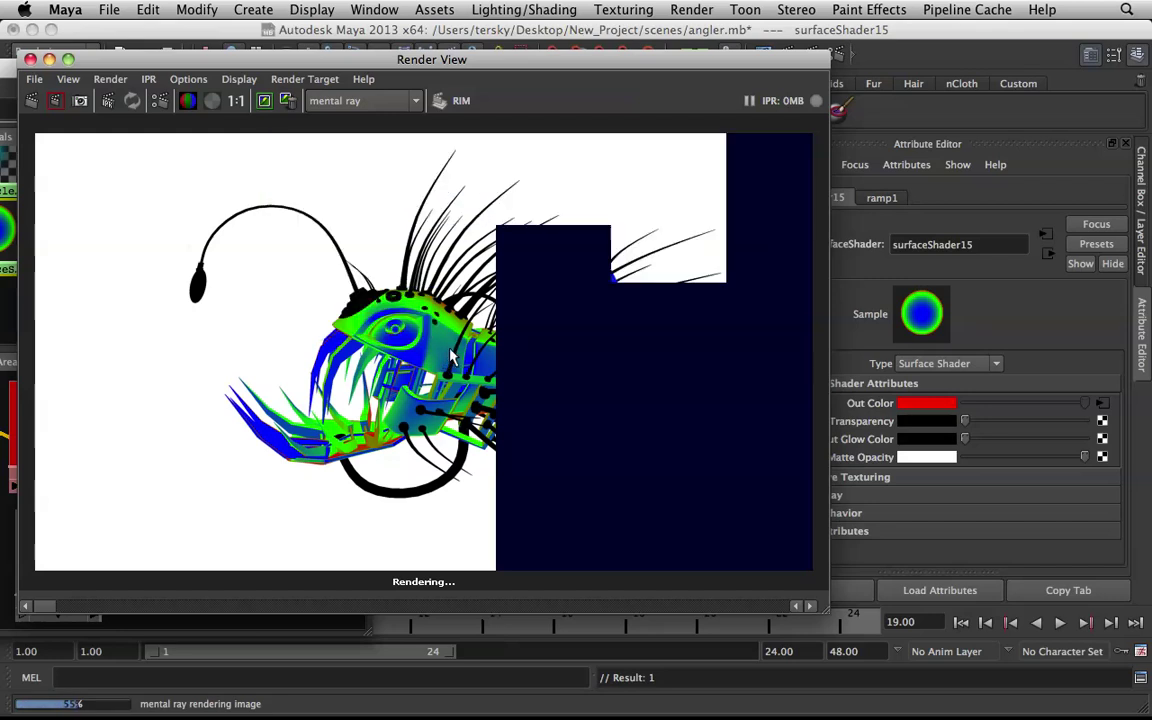
pyautogui.press('Escape')
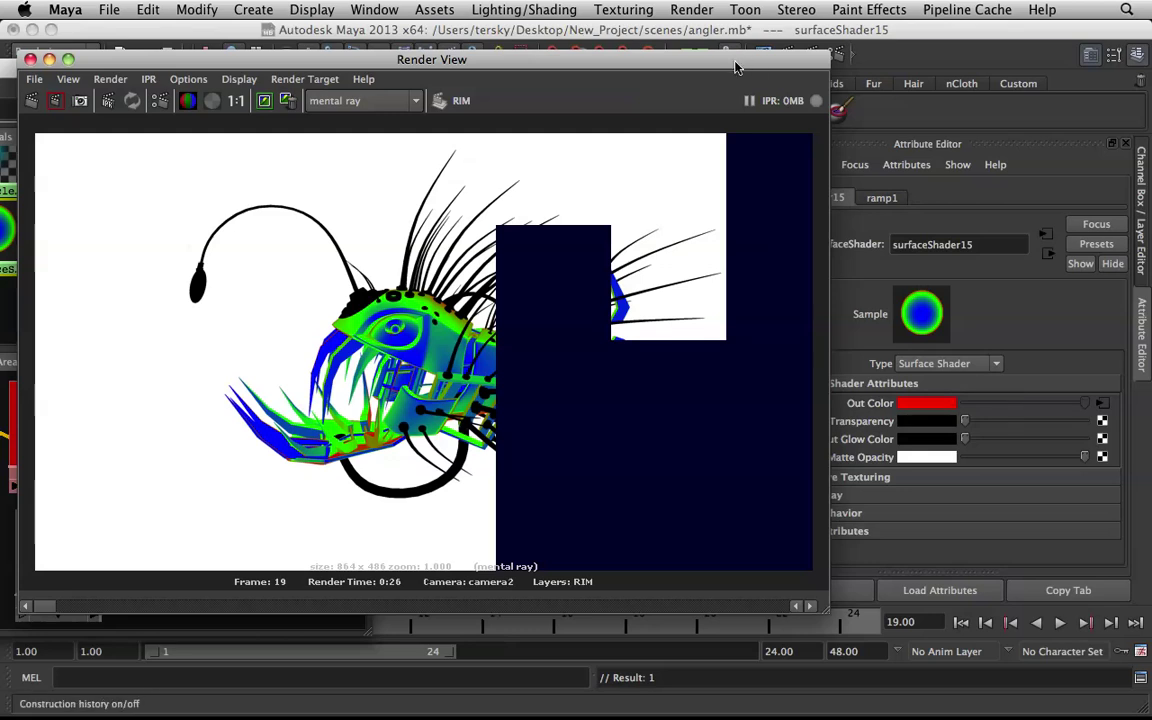
pyautogui.moveTo(735, 67); pyautogui.dragTo(531, 53)
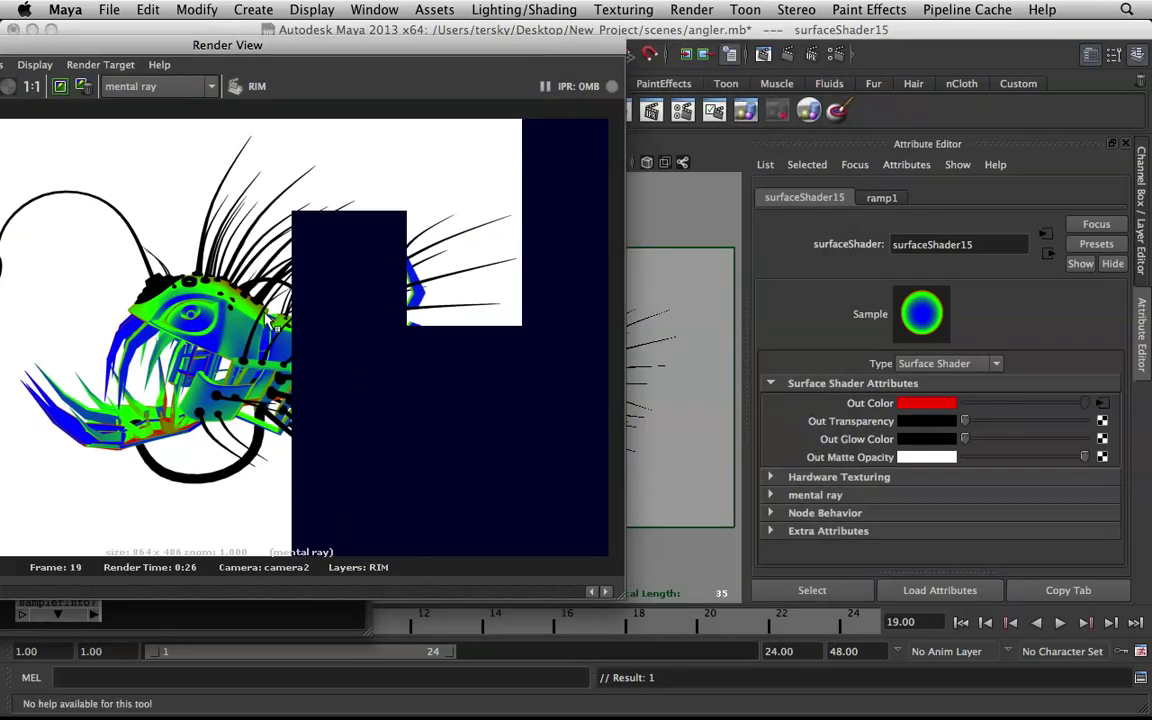
# - Delete ramp1's green entry, make the top entry black and slide it lower on the ramp
pyautogui.click(1103, 403)
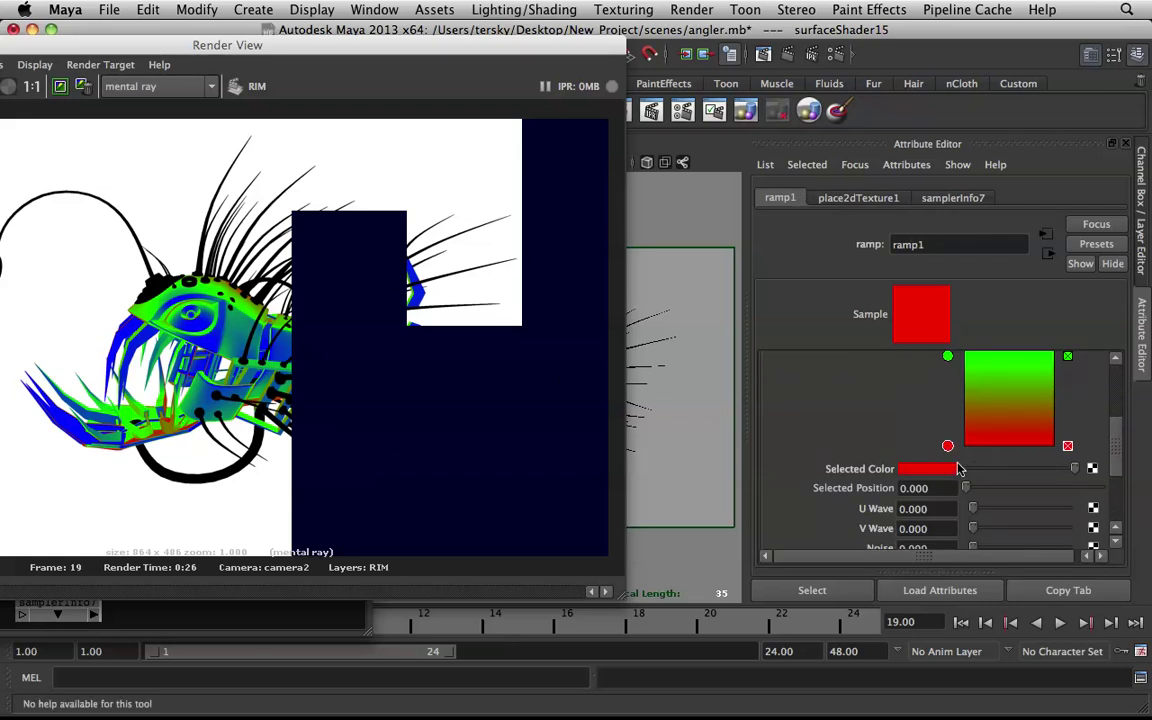
pyautogui.click(1068, 412)
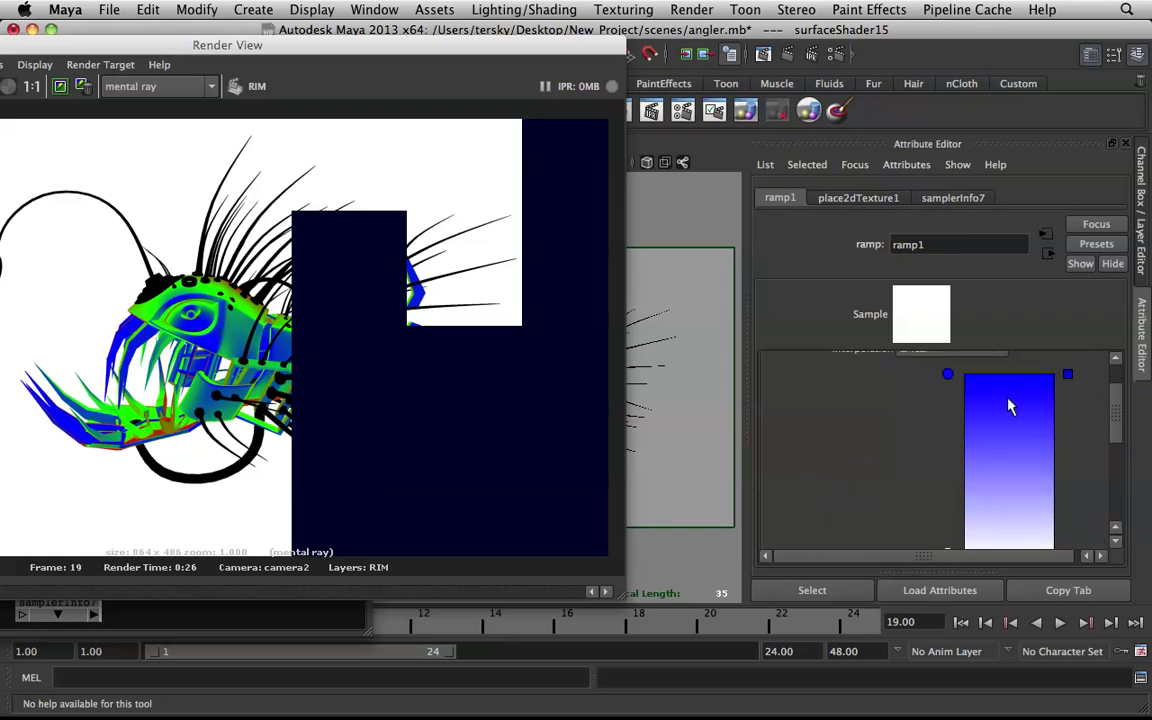
pyautogui.moveTo(948, 374); pyautogui.dragTo(949, 470)
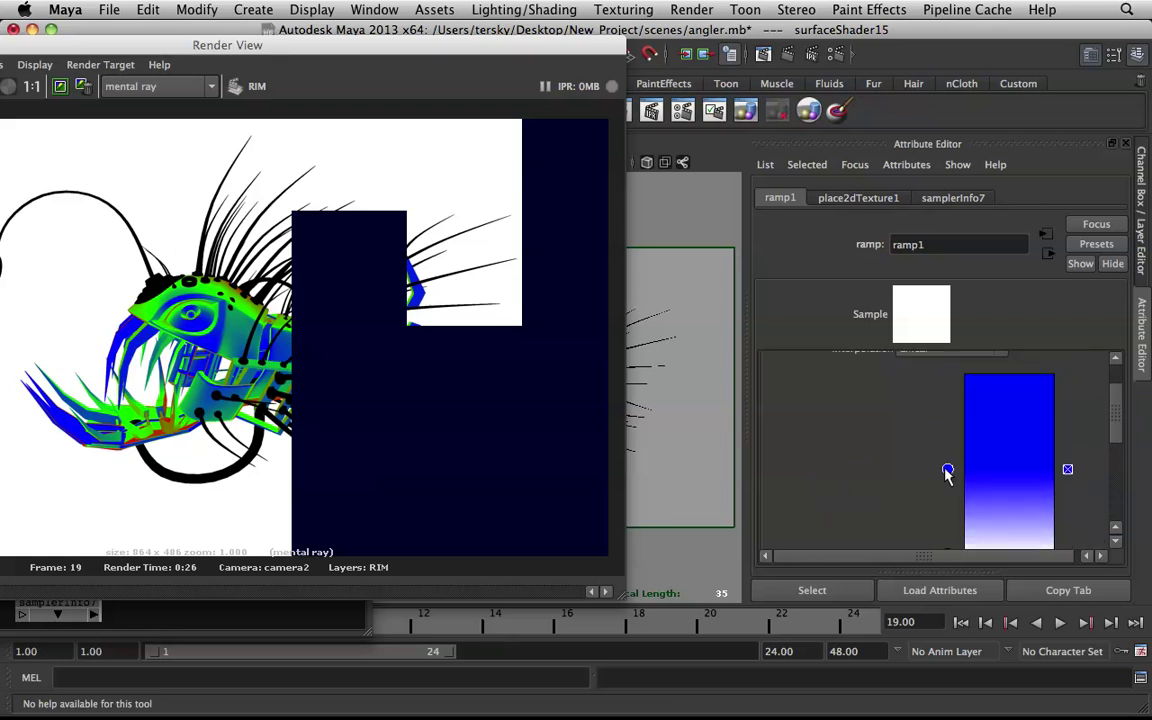
pyautogui.scroll(-2, 946, 490)
pyautogui.moveTo(1074, 468); pyautogui.dragTo(965, 468)
pyautogui.moveTo(950, 372); pyautogui.dragTo(951, 404)
# - Set ramp1's bottom colour entry to red and redo the preview render
pyautogui.press('F3')
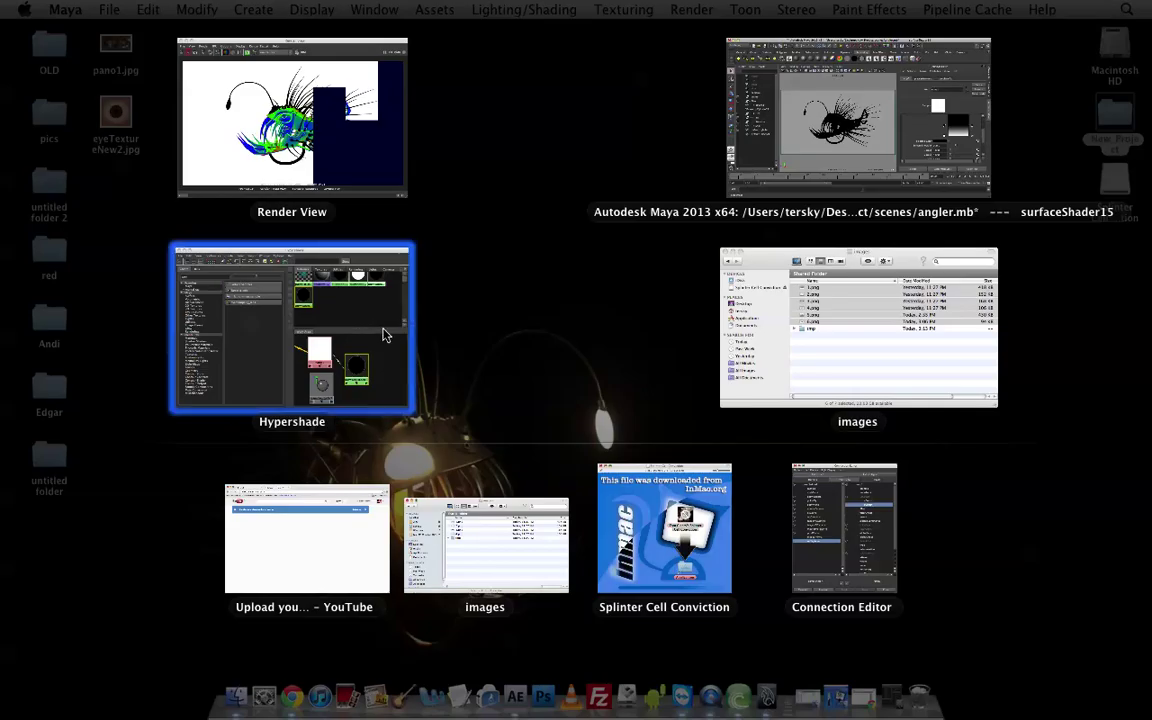
pyautogui.click(262, 258)
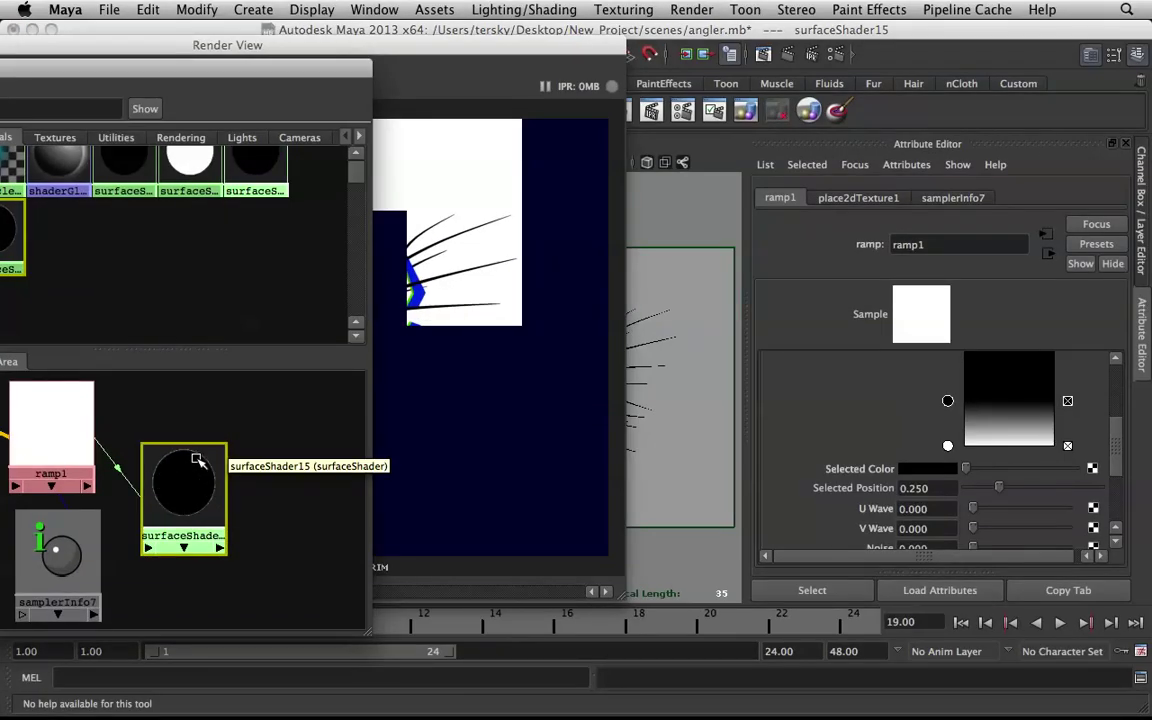
pyautogui.click(476, 36)
pyautogui.moveTo(707, 46); pyautogui.dragTo(538, 46)
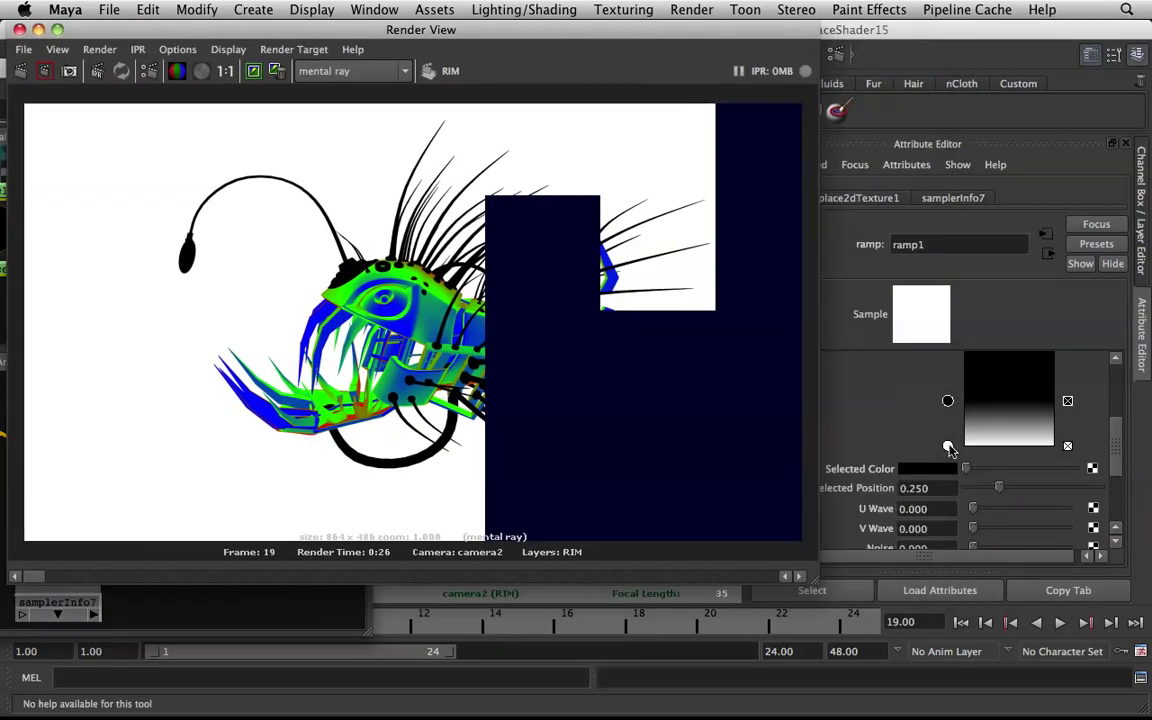
pyautogui.click(948, 446)
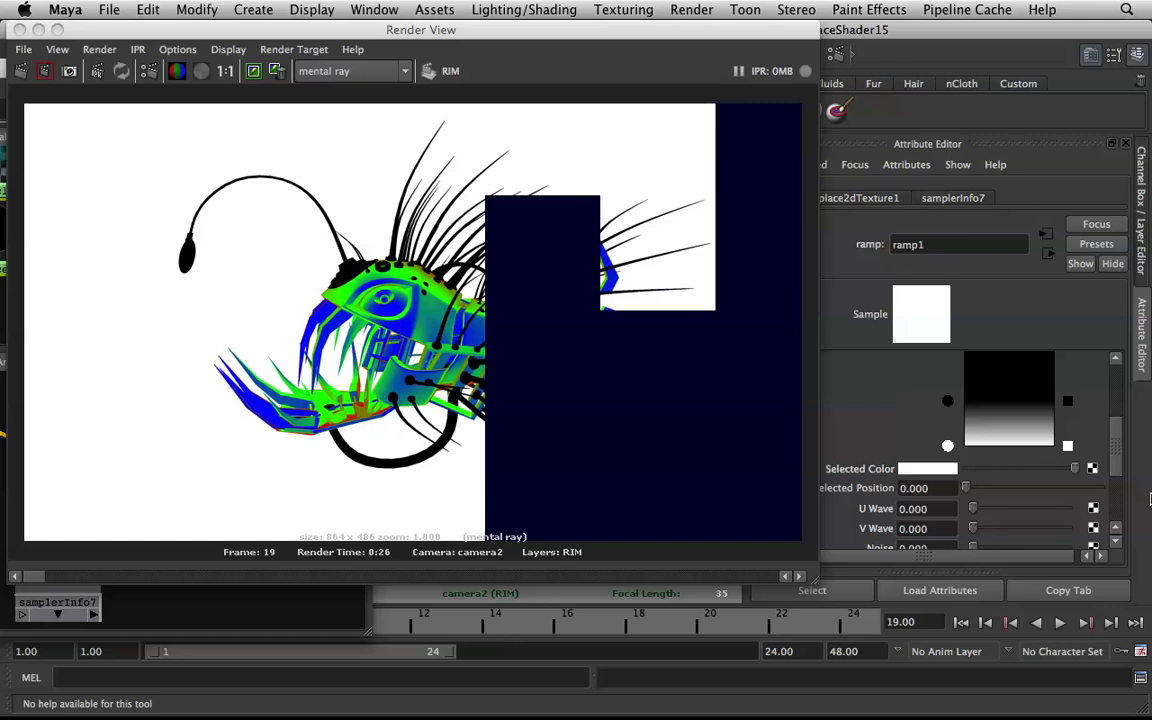
pyautogui.click(930, 470)
pyautogui.click(863, 421)
pyautogui.click(940, 470)
pyautogui.click(826, 455)
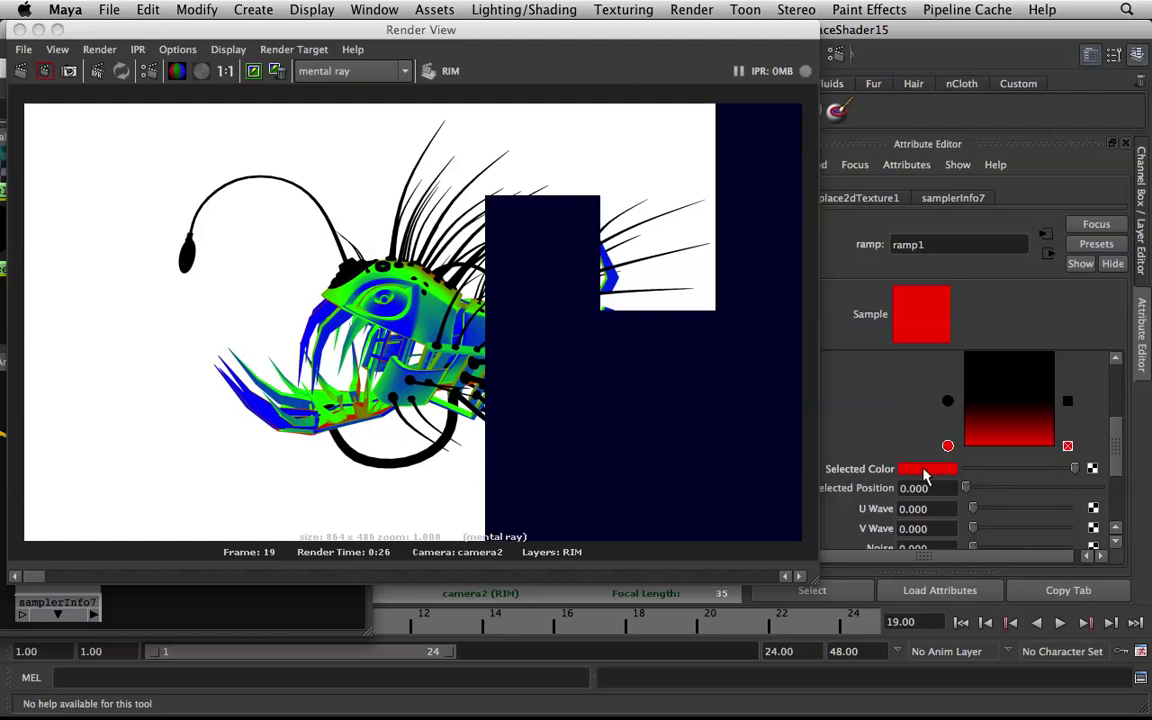
pyautogui.click(23, 71)
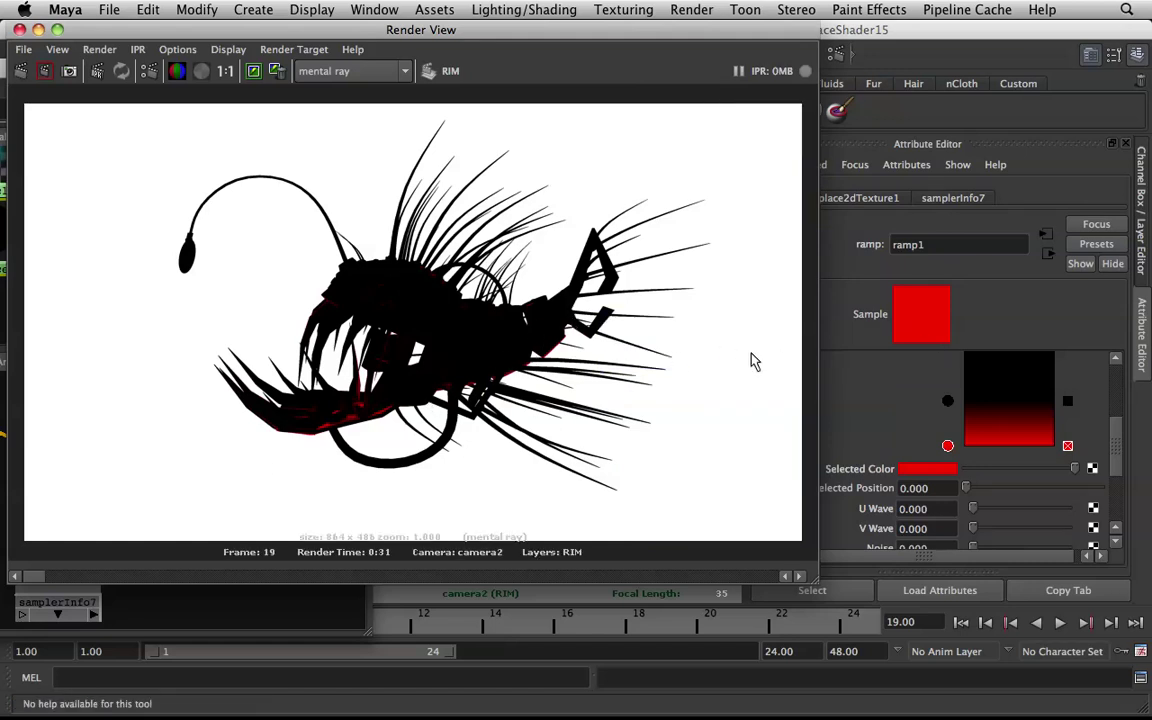
# - Save the Render View image as 6.png in New_Project/images, overwriting the existing file
pyautogui.click(23, 49)
pyautogui.click(66, 92)
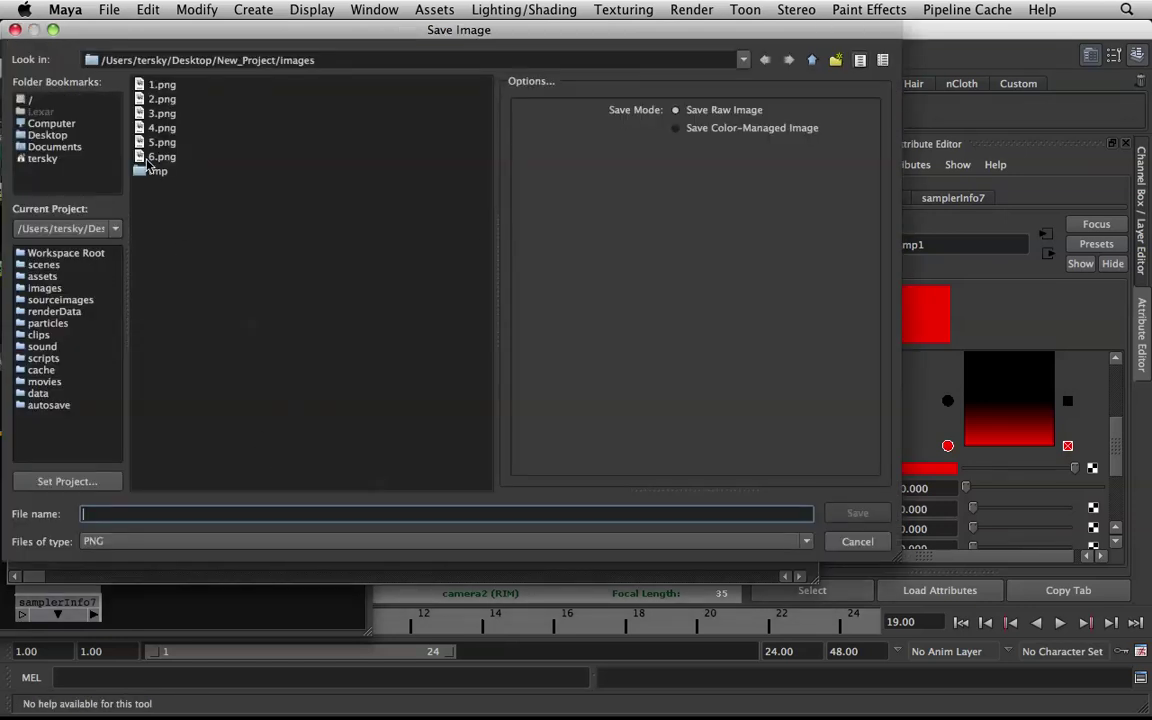
pyautogui.click(160, 157)
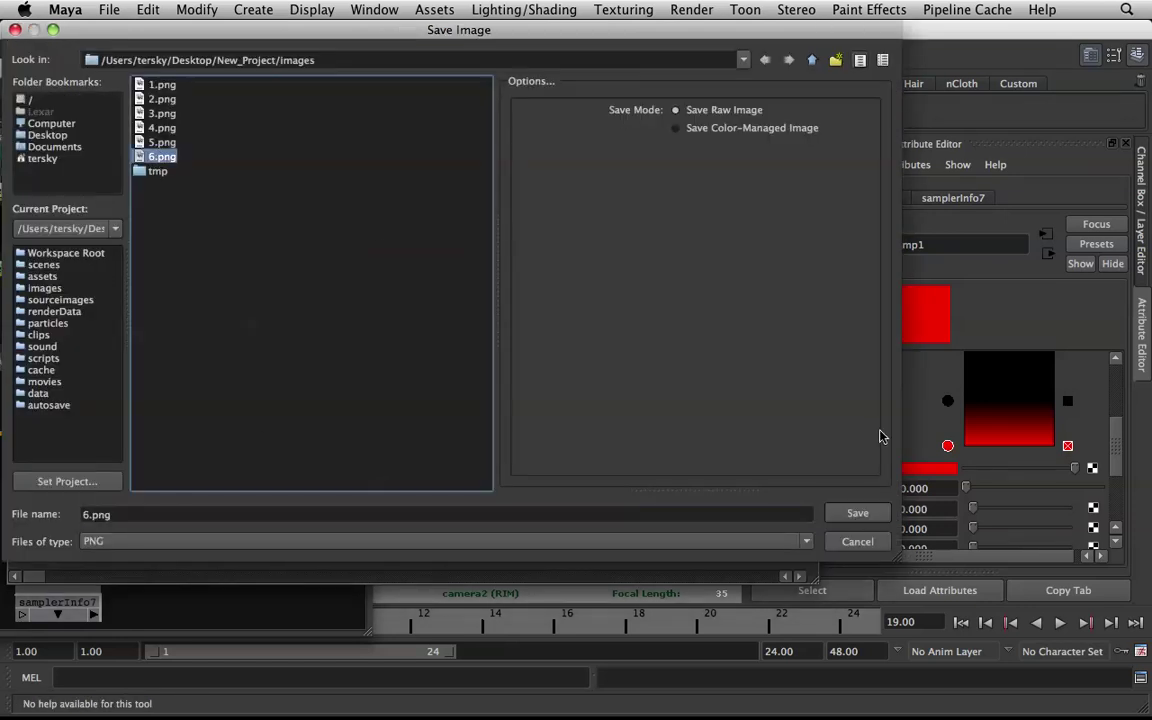
pyautogui.click(860, 518)
pyautogui.click(411, 306)
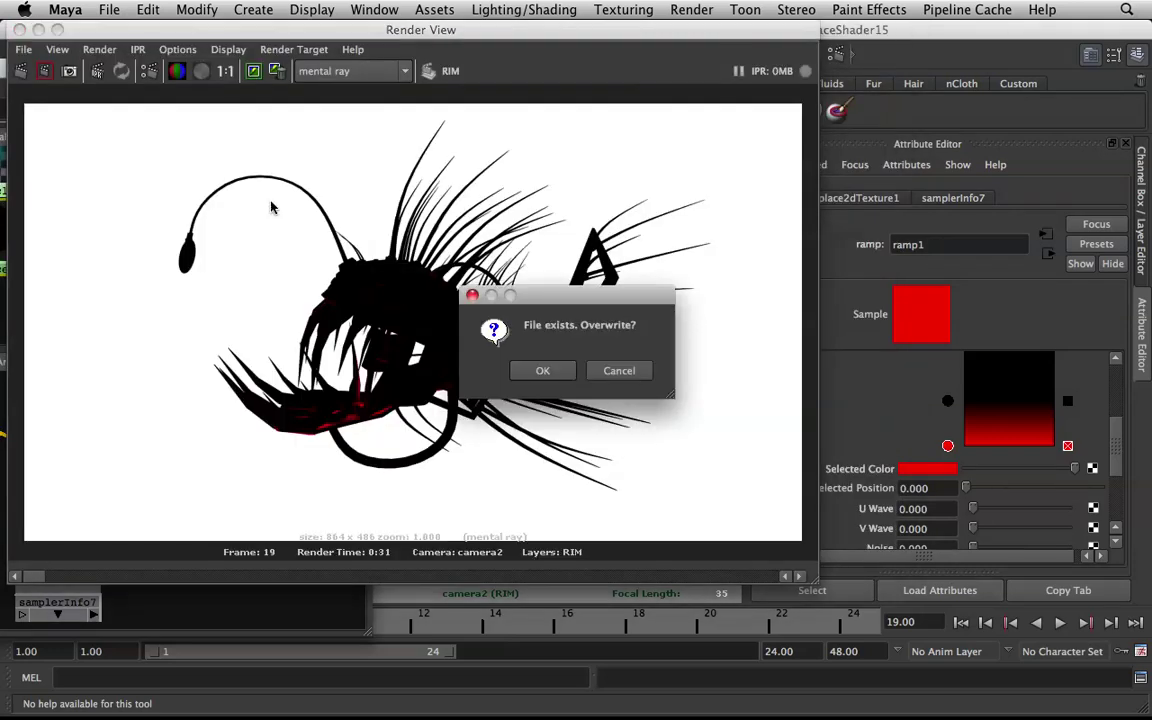
pyautogui.click(572, 377)
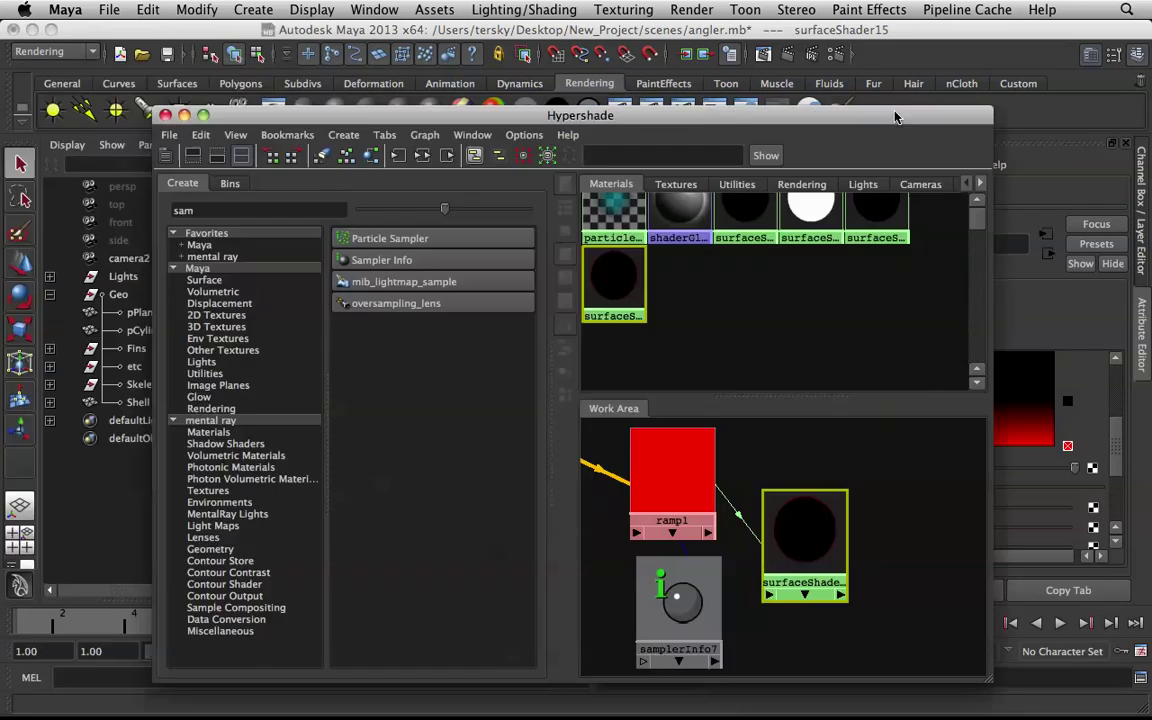
# - Move the Hypershade aside, dismiss the Render menu, and switch to After Effects
pyautogui.moveTo(895, 118); pyautogui.dragTo(926, 82)
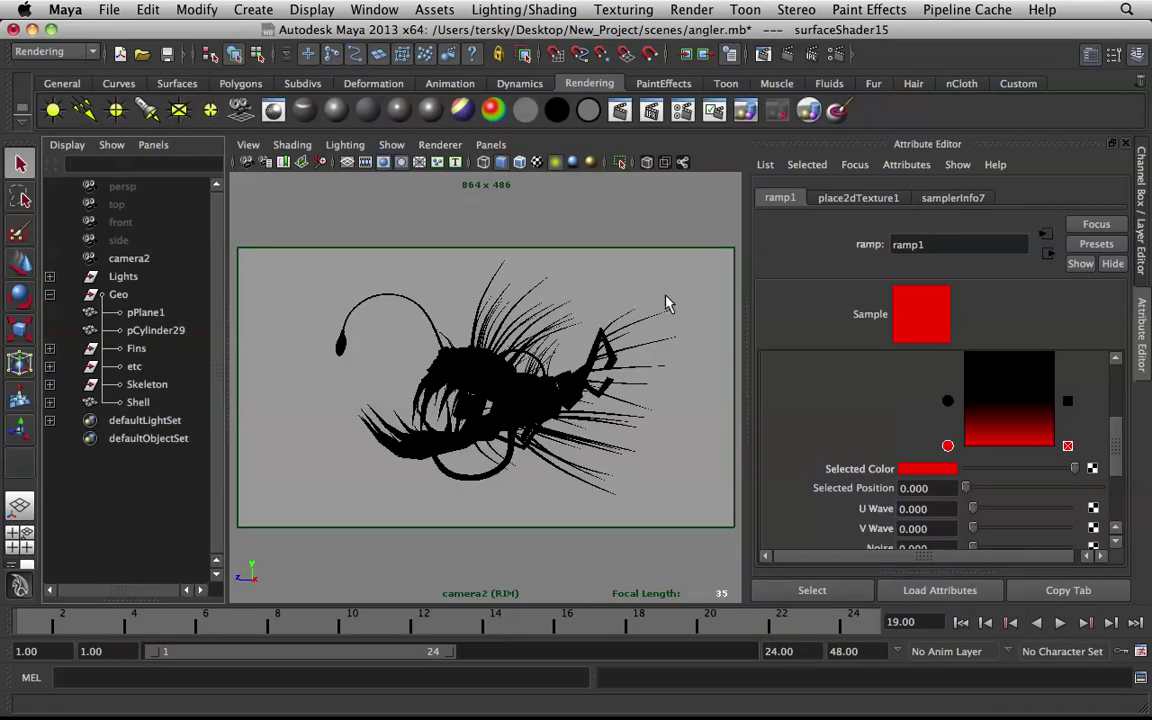
pyautogui.click(690, 10)
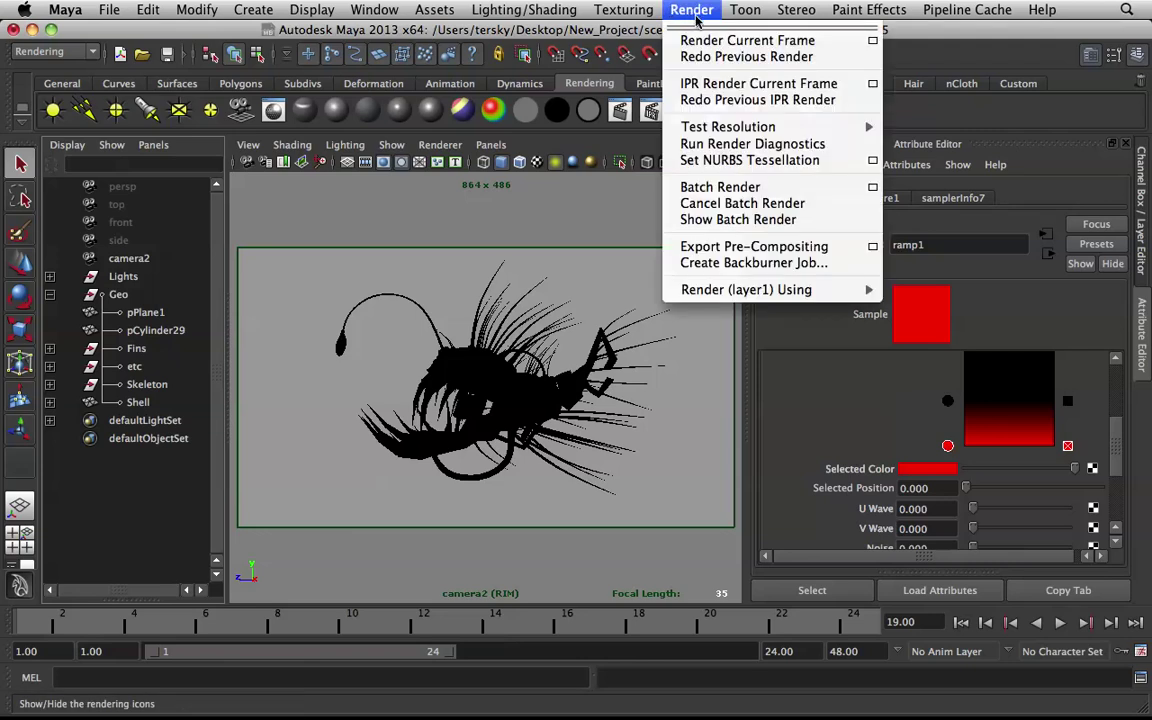
pyautogui.click(762, 187)
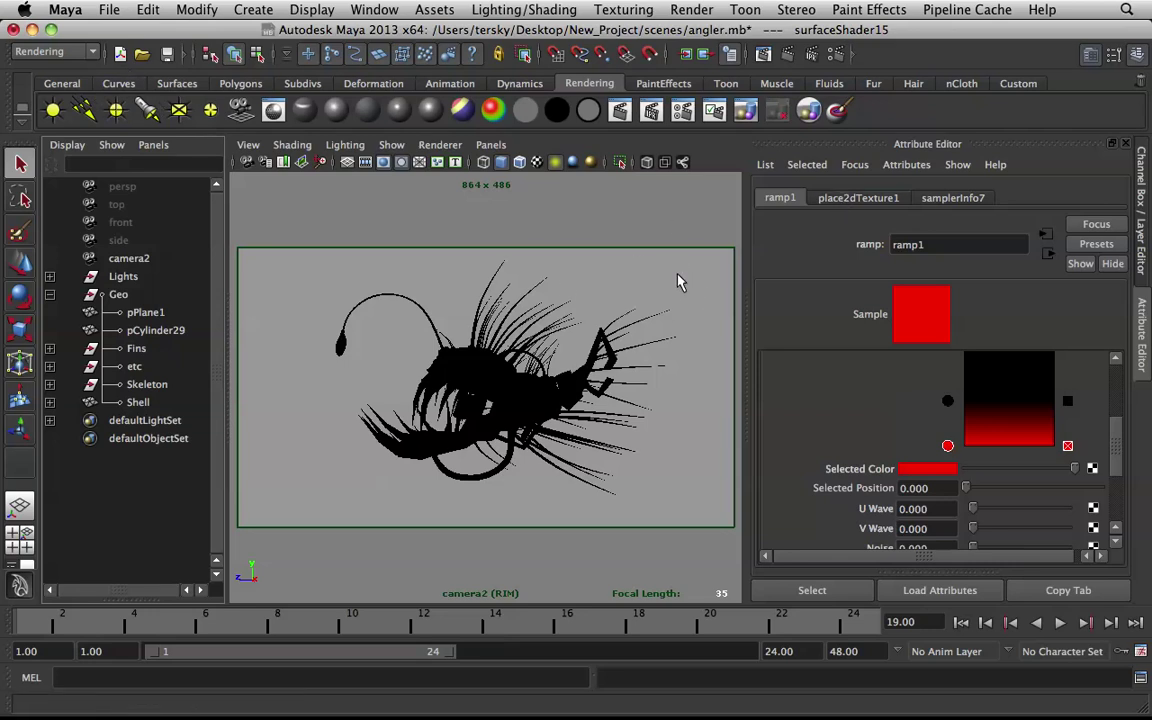
pyautogui.moveTo(494, 716)
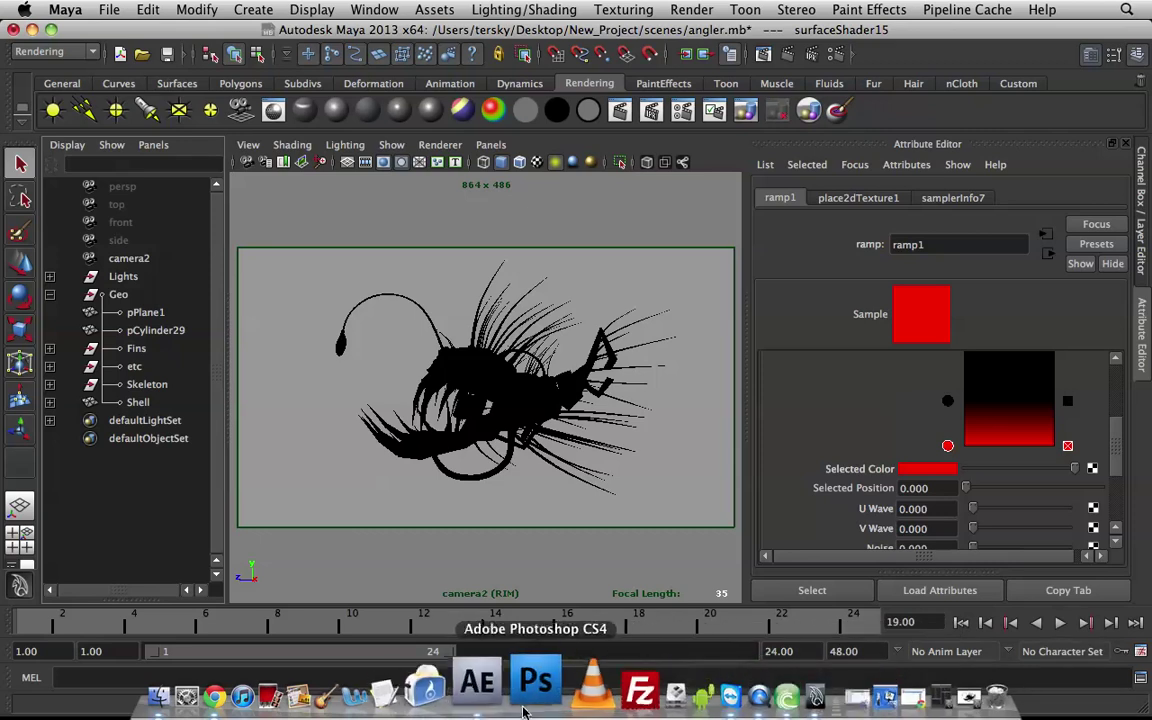
pyautogui.click(495, 683)
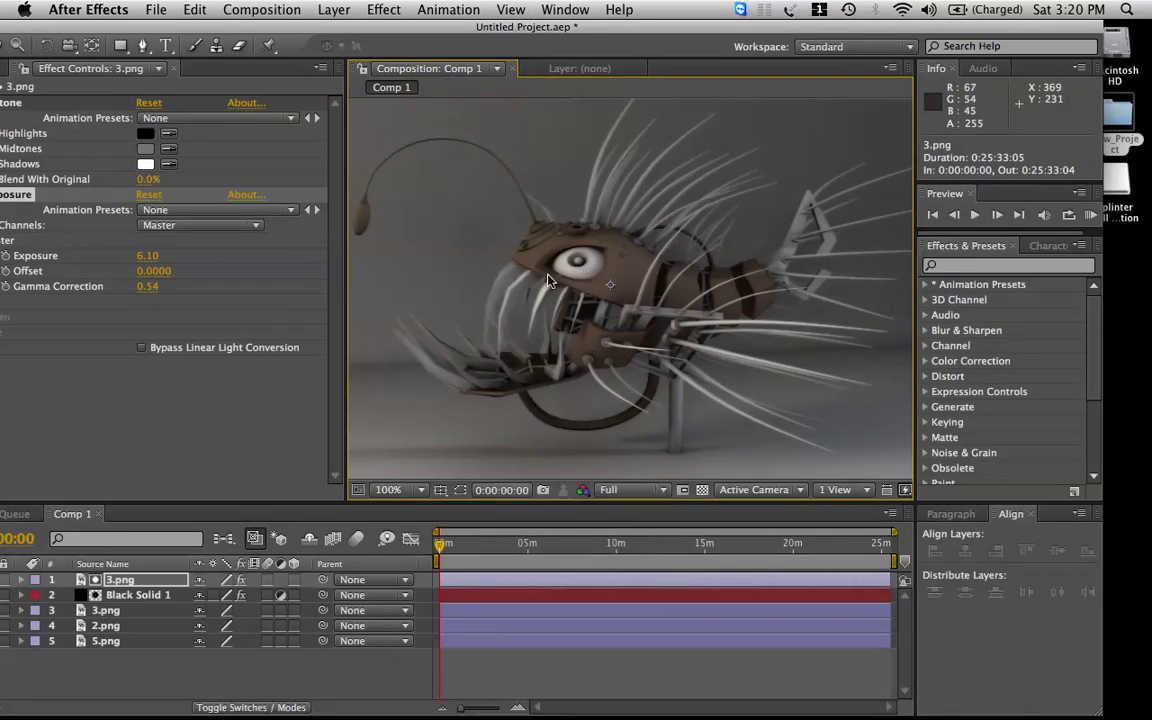
# - Delete all eight old items from the After Effects Project panel
pyautogui.moveTo(299, 37); pyautogui.dragTo(377, 37)
pyautogui.click(70, 66)
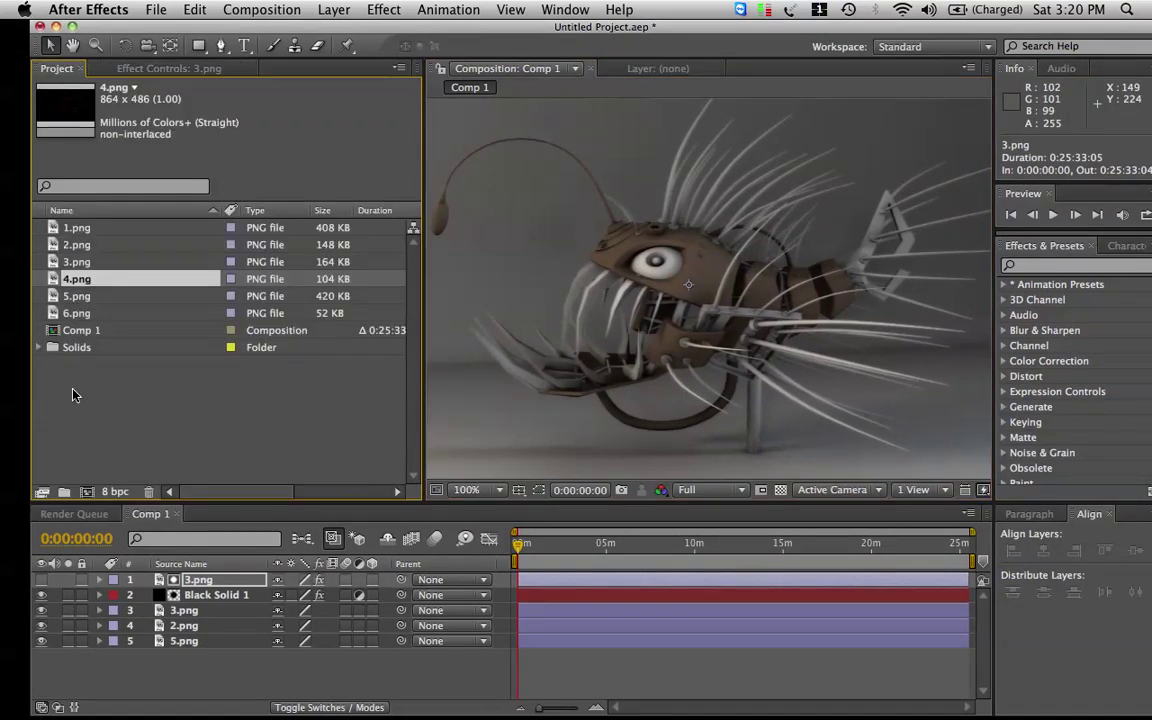
pyautogui.click(72, 390)
pyautogui.moveTo(72, 388); pyautogui.dragTo(160, 131)
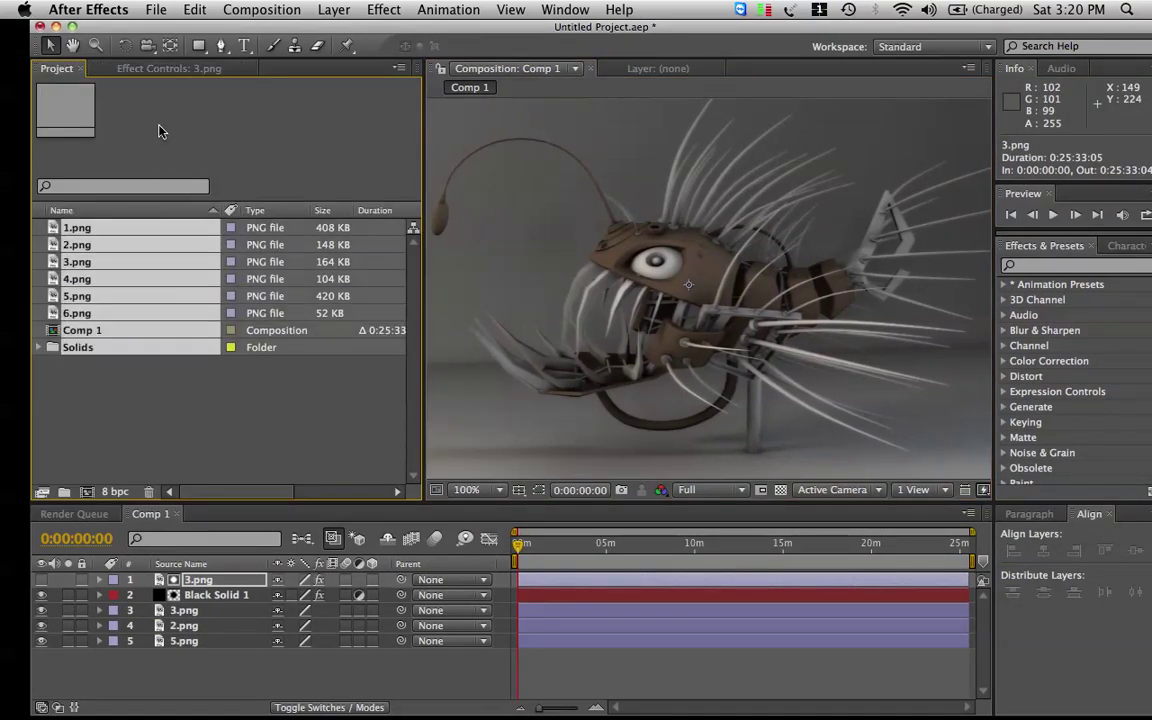
pyautogui.press('Delete')
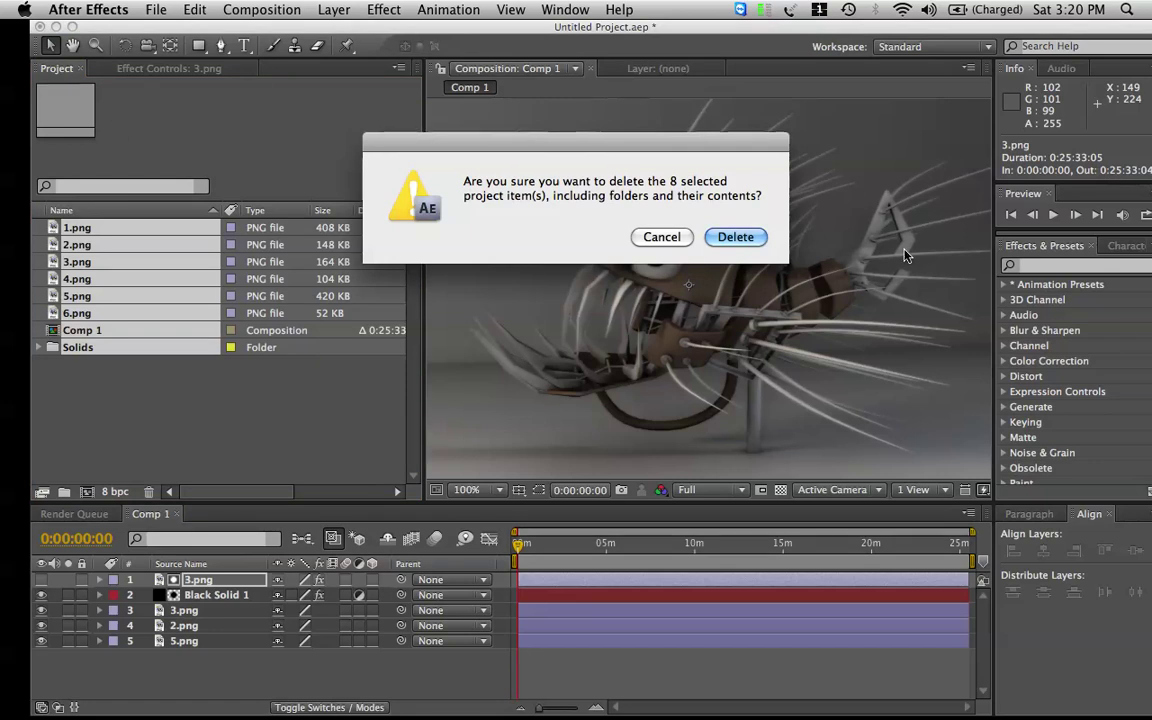
pyautogui.click(735, 237)
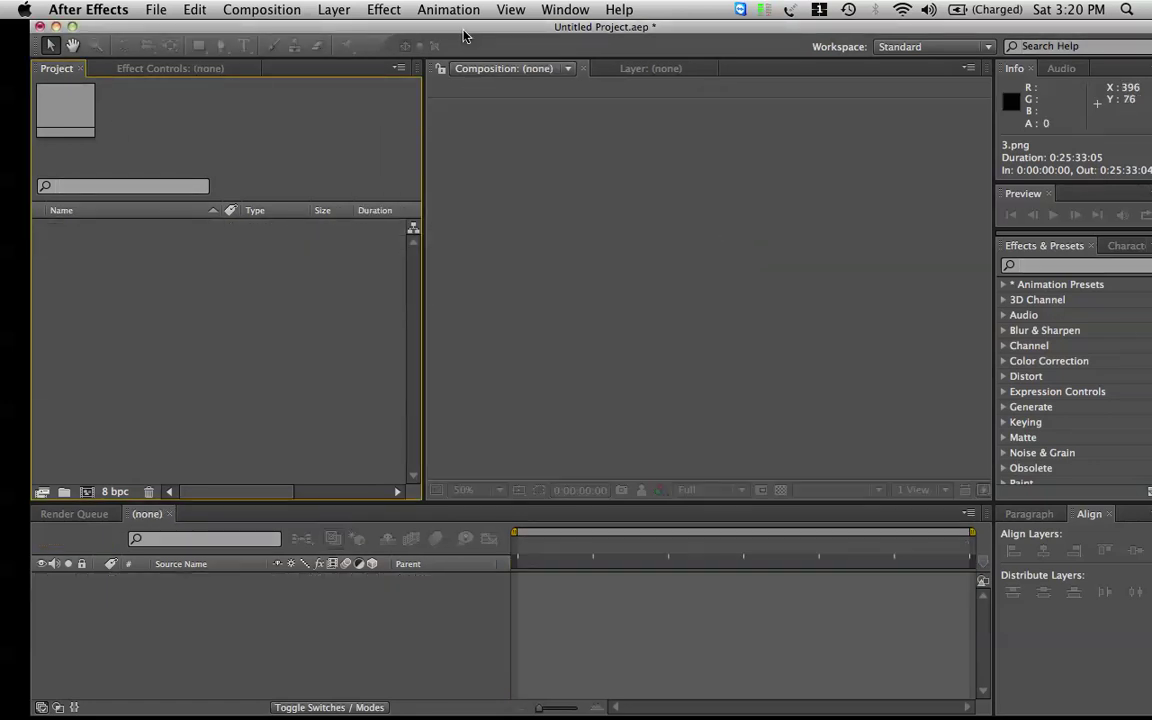
# - Create a new Comp 1 at 864 × 486, 24 fps
pyautogui.moveTo(464, 36); pyautogui.dragTo(517, 41)
pyautogui.click(261, 9)
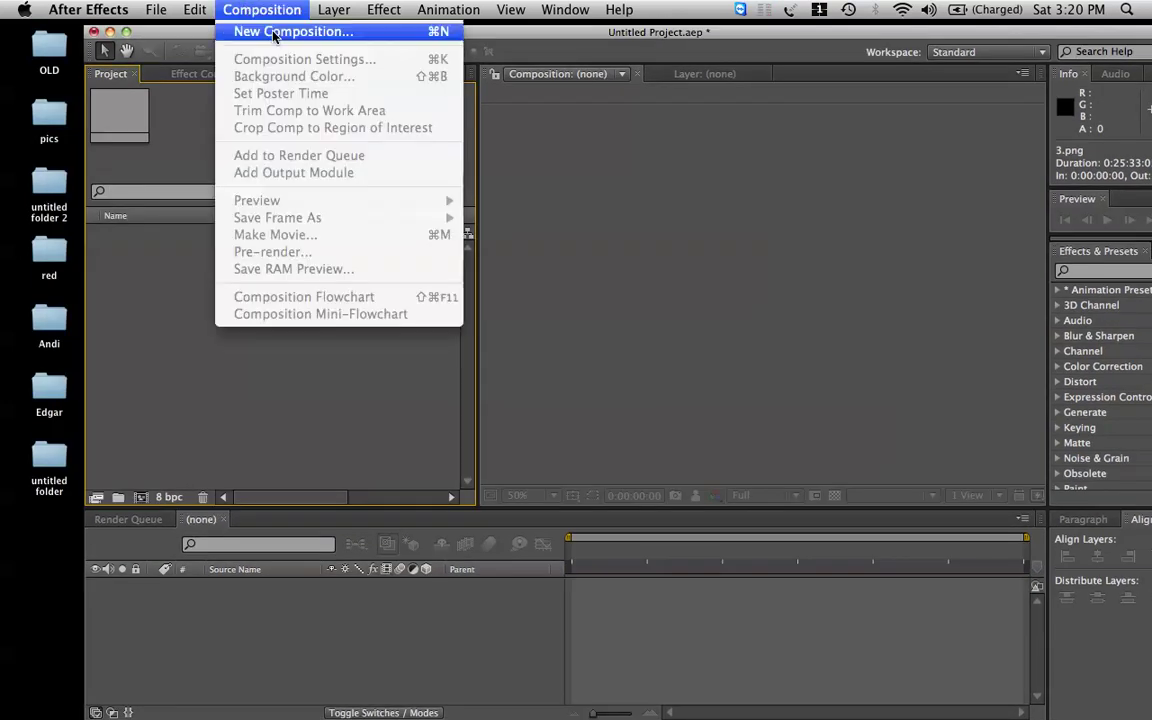
pyautogui.click(250, 28)
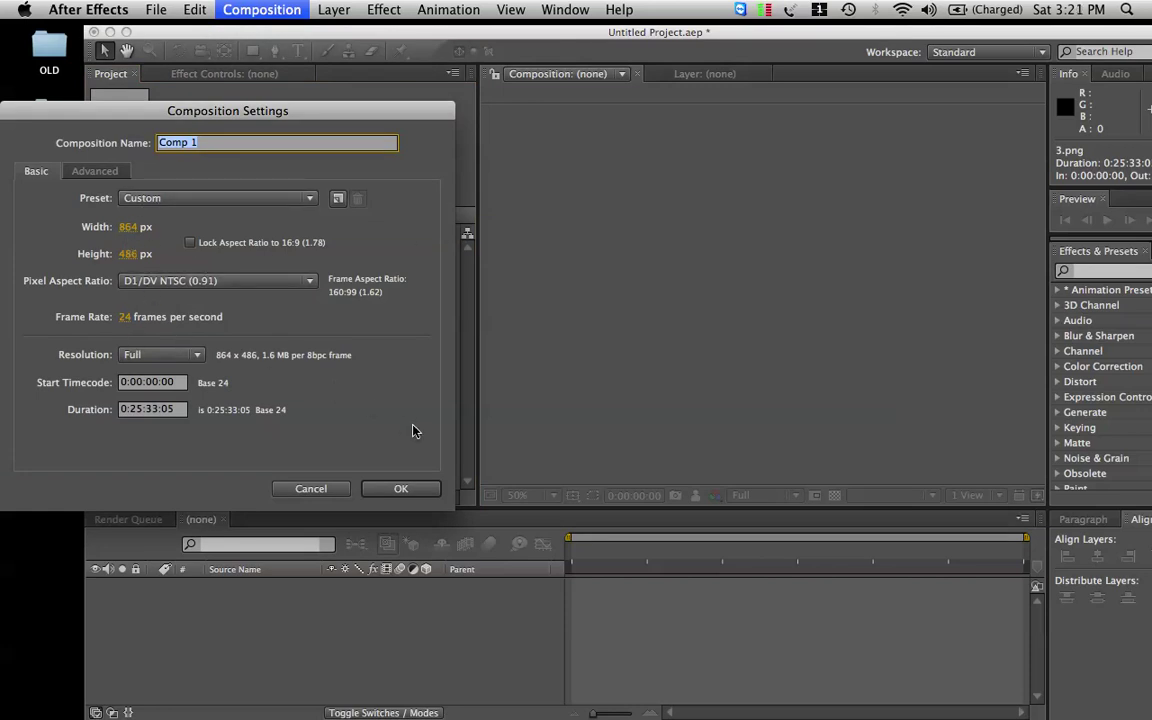
pyautogui.click(401, 488)
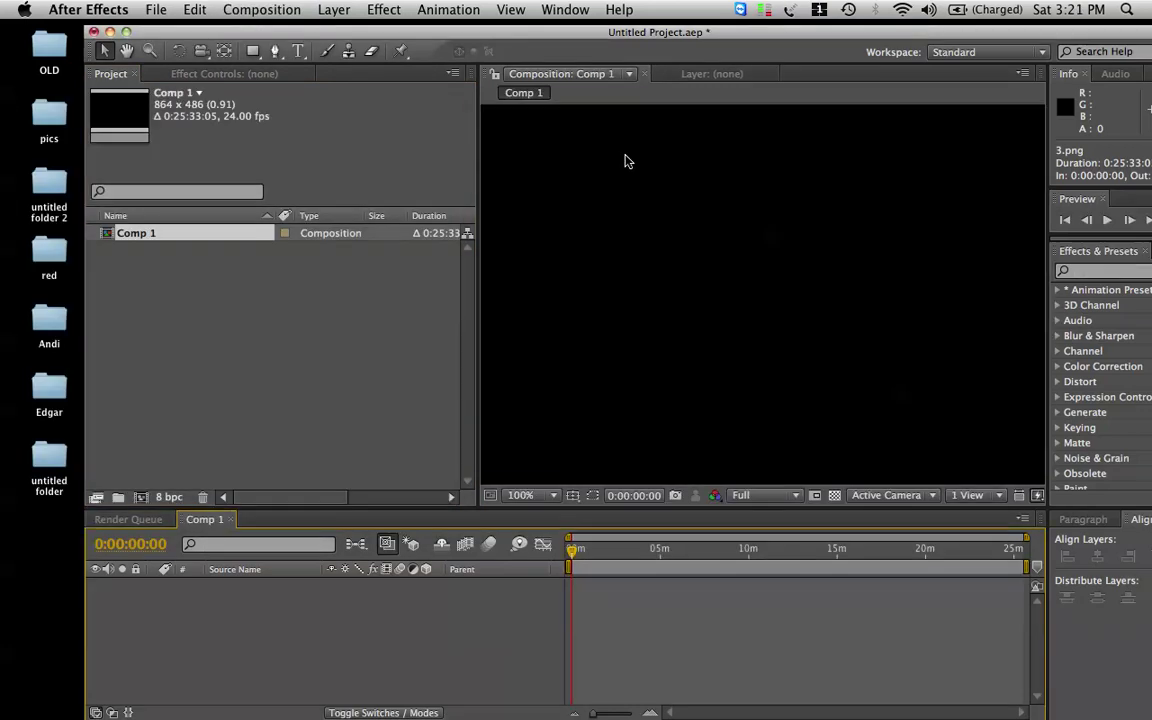
pyautogui.moveTo(514, 36); pyautogui.dragTo(322, 5)
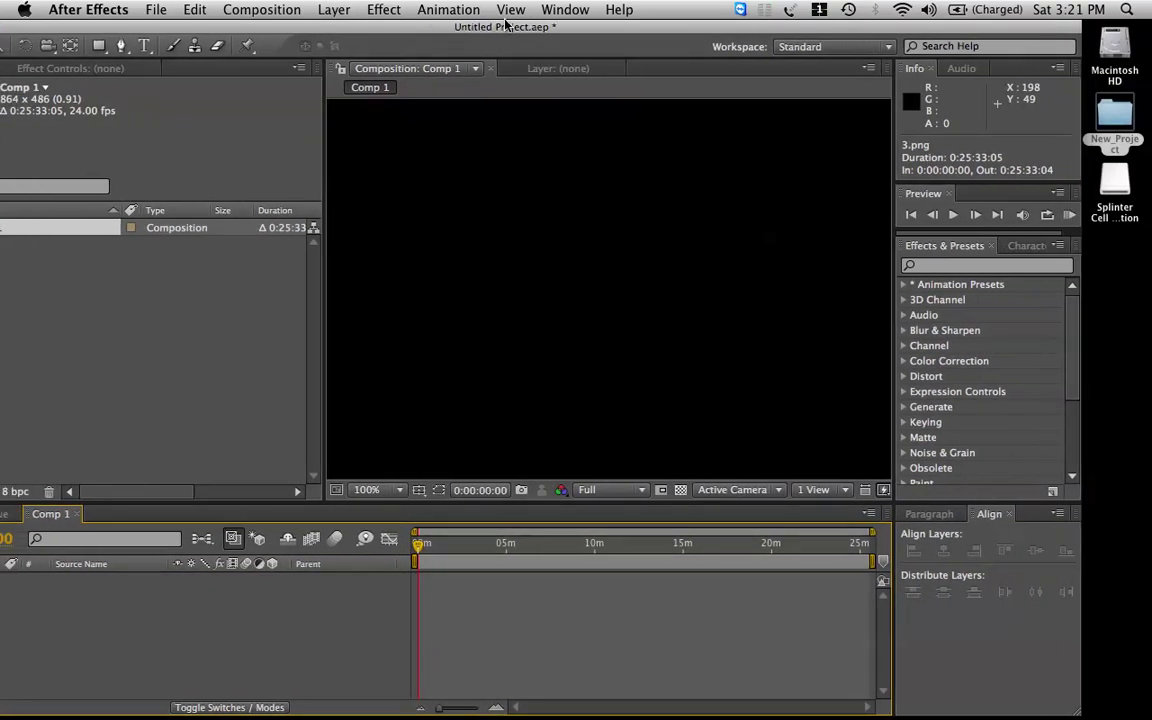
# - Import 1.png through 6.png from New_Project/images by dragging them into the Project panel
pyautogui.doubleClick(1106, 116)
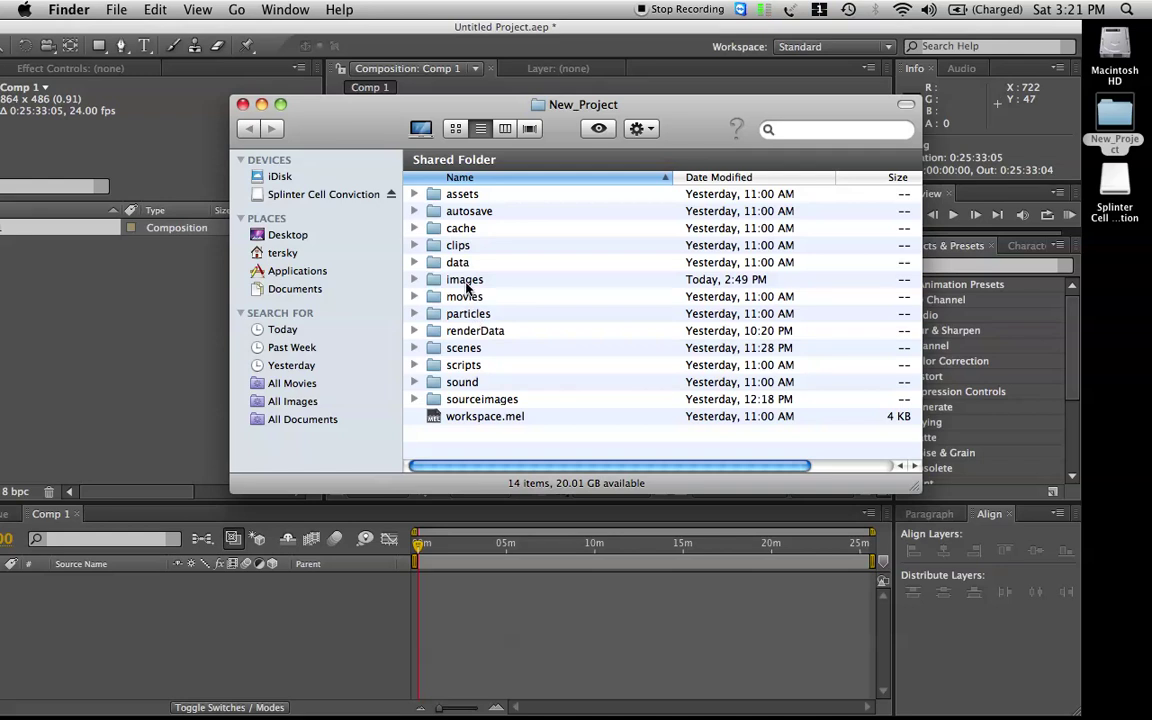
pyautogui.doubleClick(466, 281)
pyautogui.click(466, 279)
pyautogui.keyDown('shift'); pyautogui.click(462, 195); pyautogui.keyUp('shift')
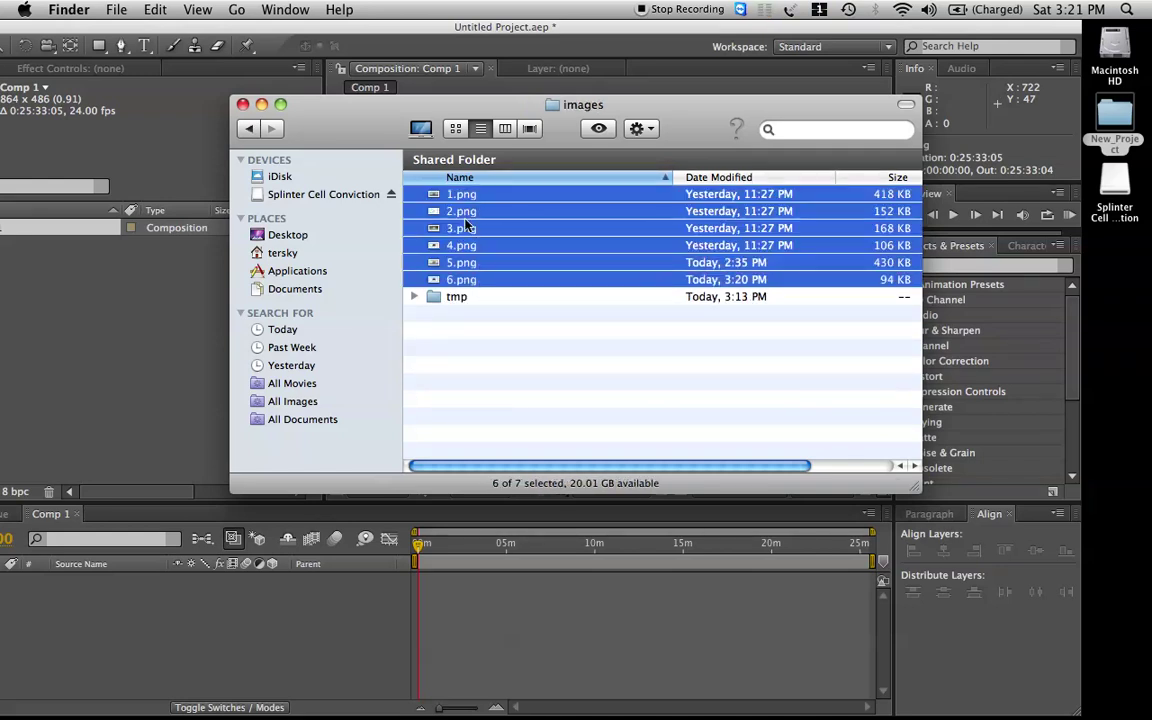
pyautogui.moveTo(462, 197); pyautogui.dragTo(57, 341)
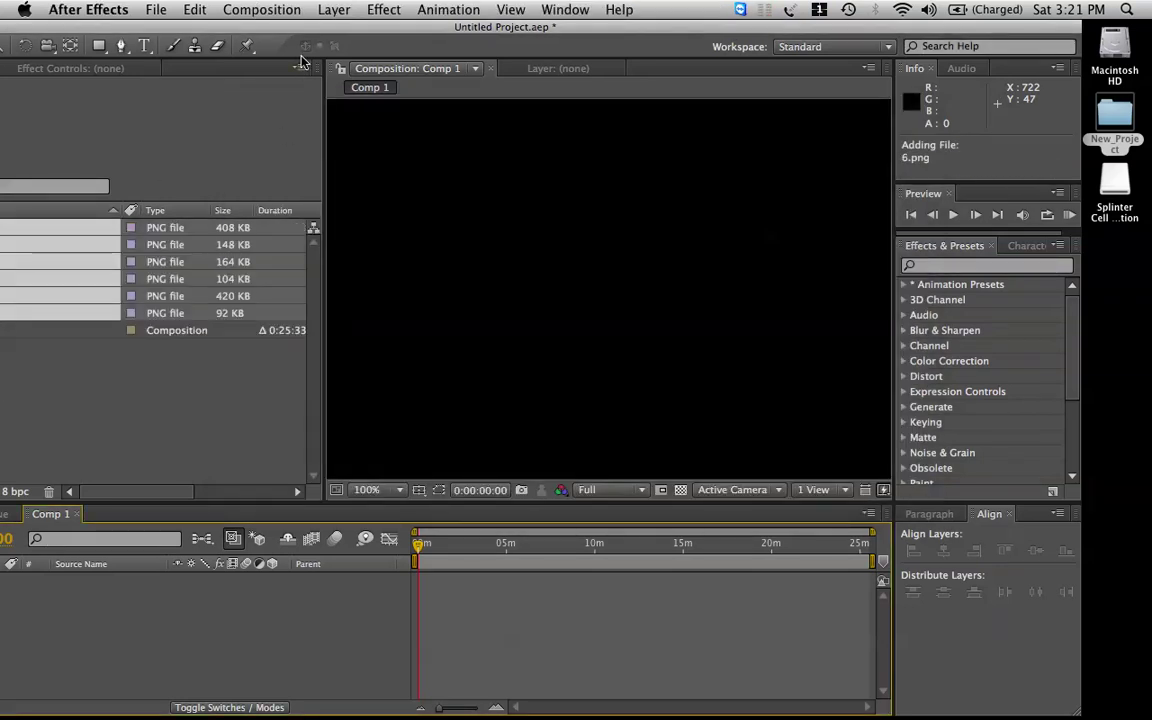
pyautogui.moveTo(313, 28); pyautogui.dragTo(386, 31)
# - Add 5.png to the Comp 1 timeline as its first layer
pyautogui.click(85, 362)
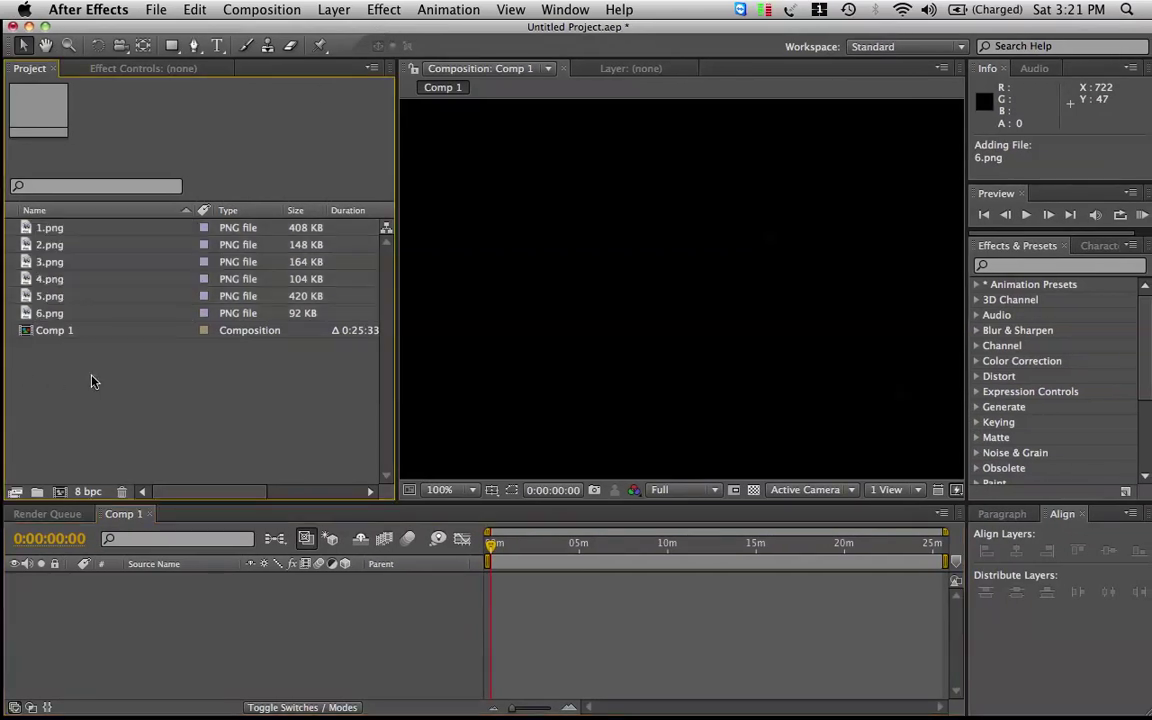
pyautogui.click(70, 313)
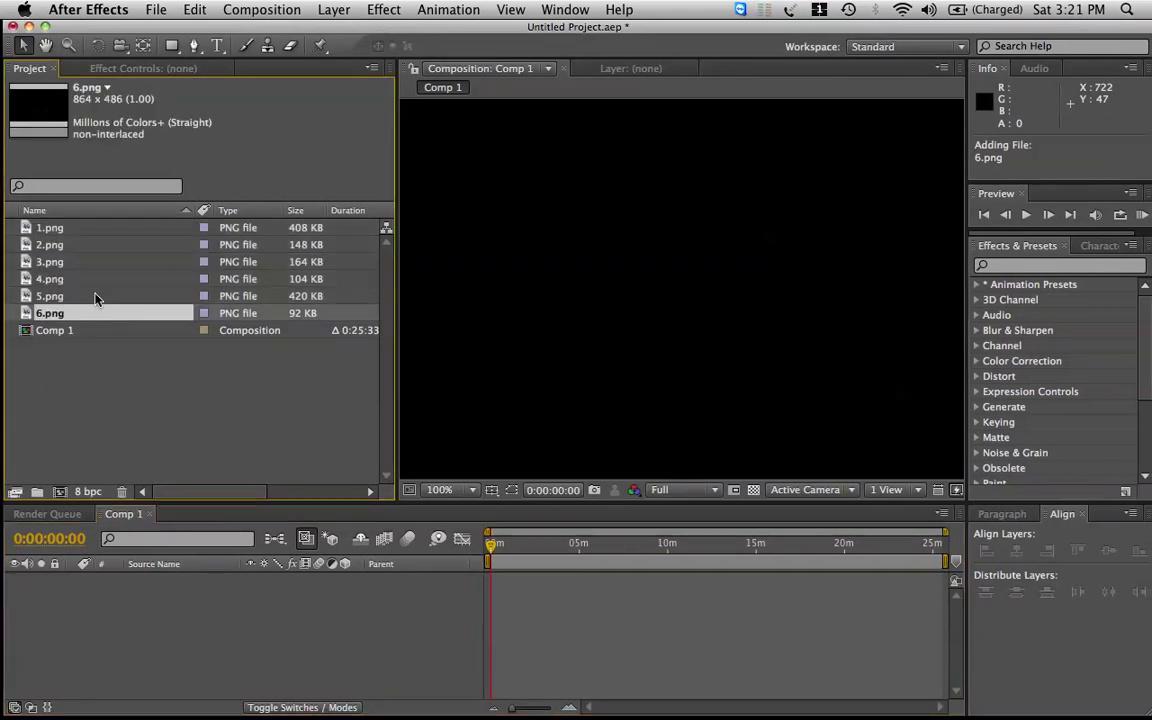
pyautogui.click(95, 293)
pyautogui.moveTo(85, 302); pyautogui.dragTo(172, 607)
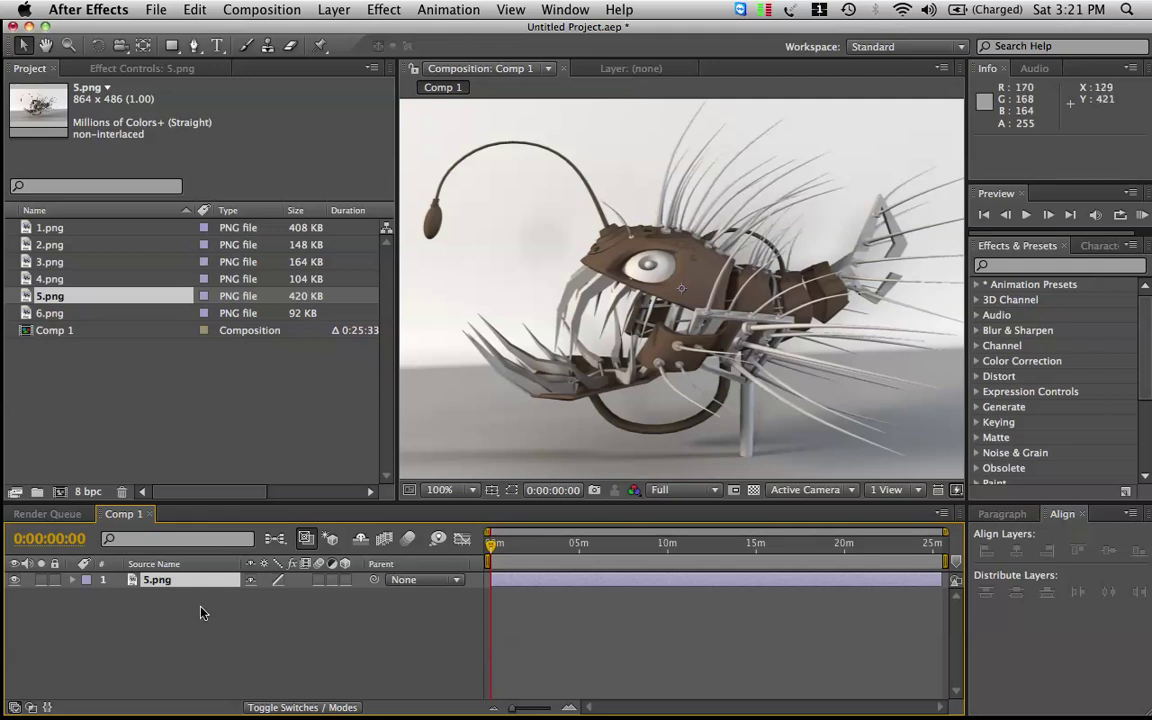
pyautogui.click(178, 584)
# - Zoom the comp viewer to 400% and back to 100%, then select 2.png in the project
pyautogui.click(98, 362)
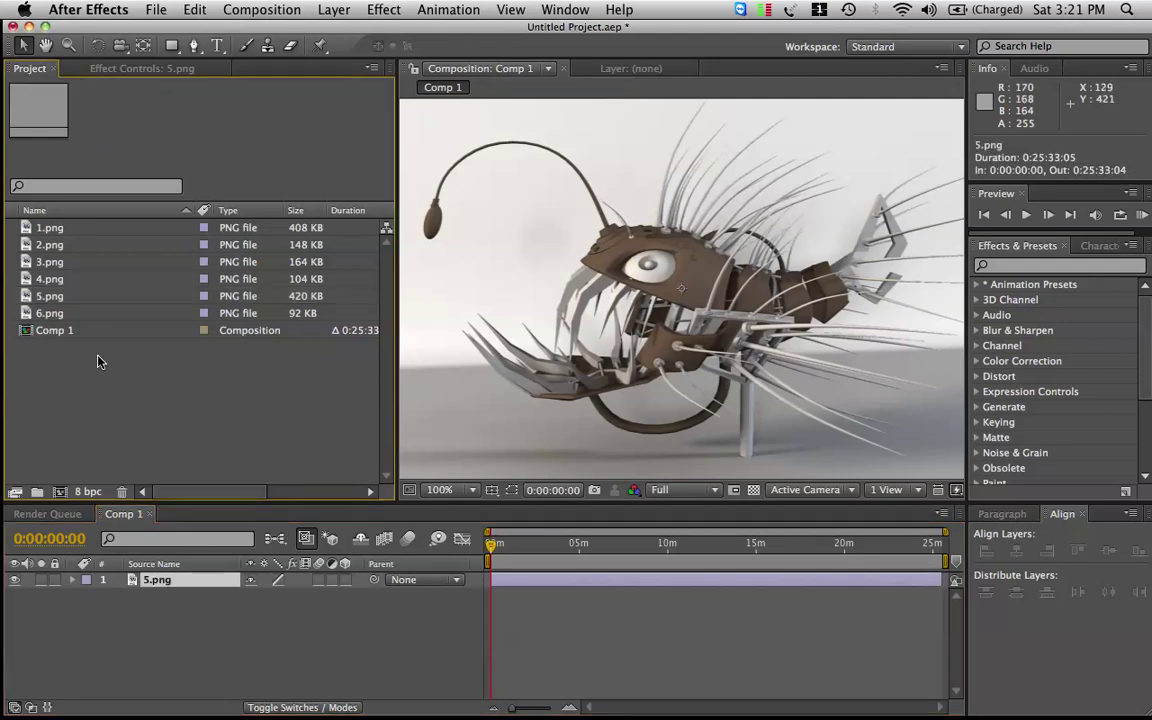
pyautogui.click(80, 279)
pyautogui.press('.')
pyautogui.press('.')
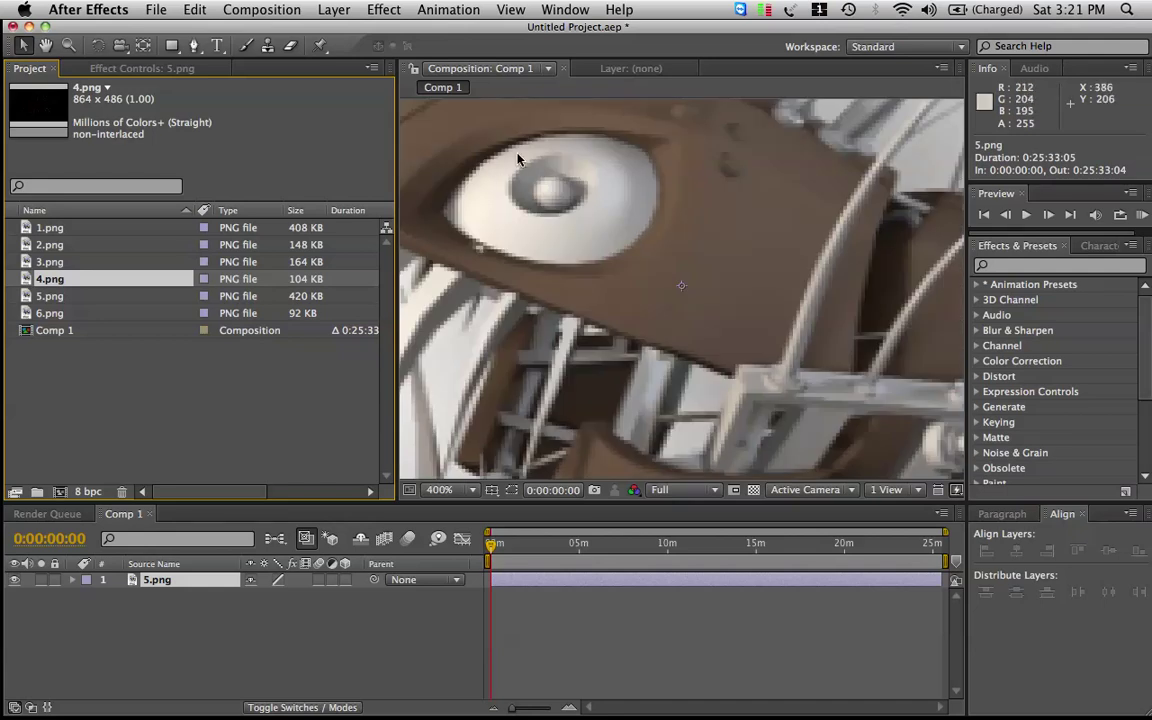
pyautogui.press(',')
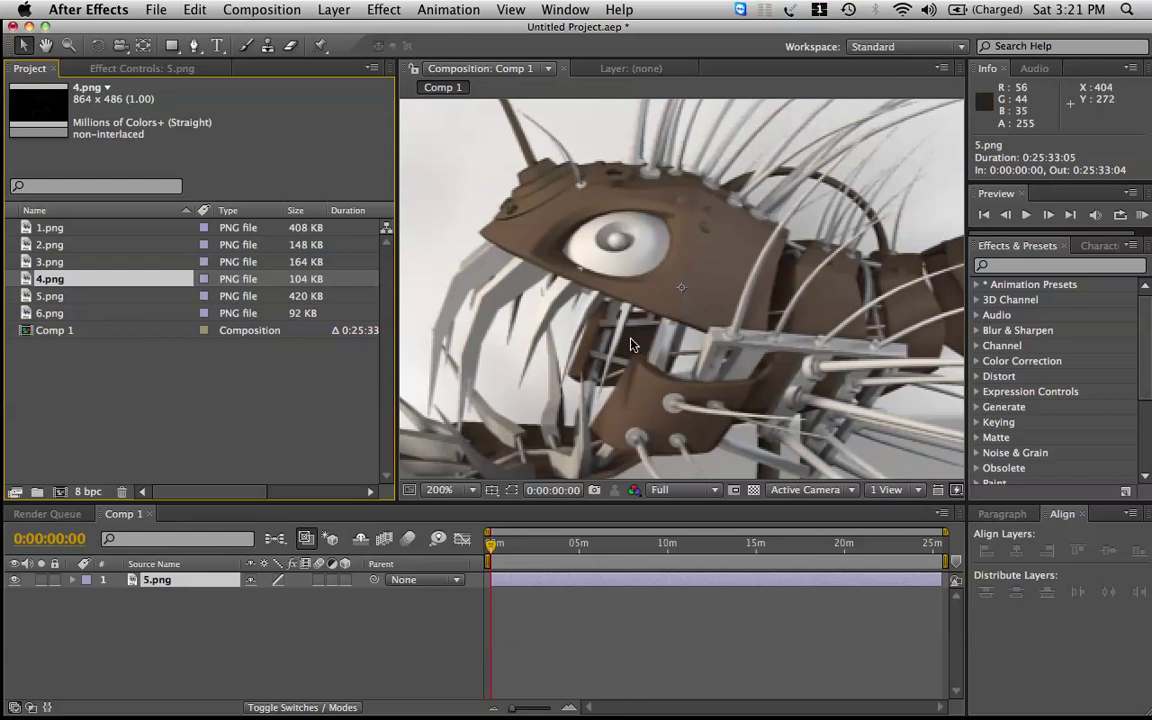
pyautogui.press(',')
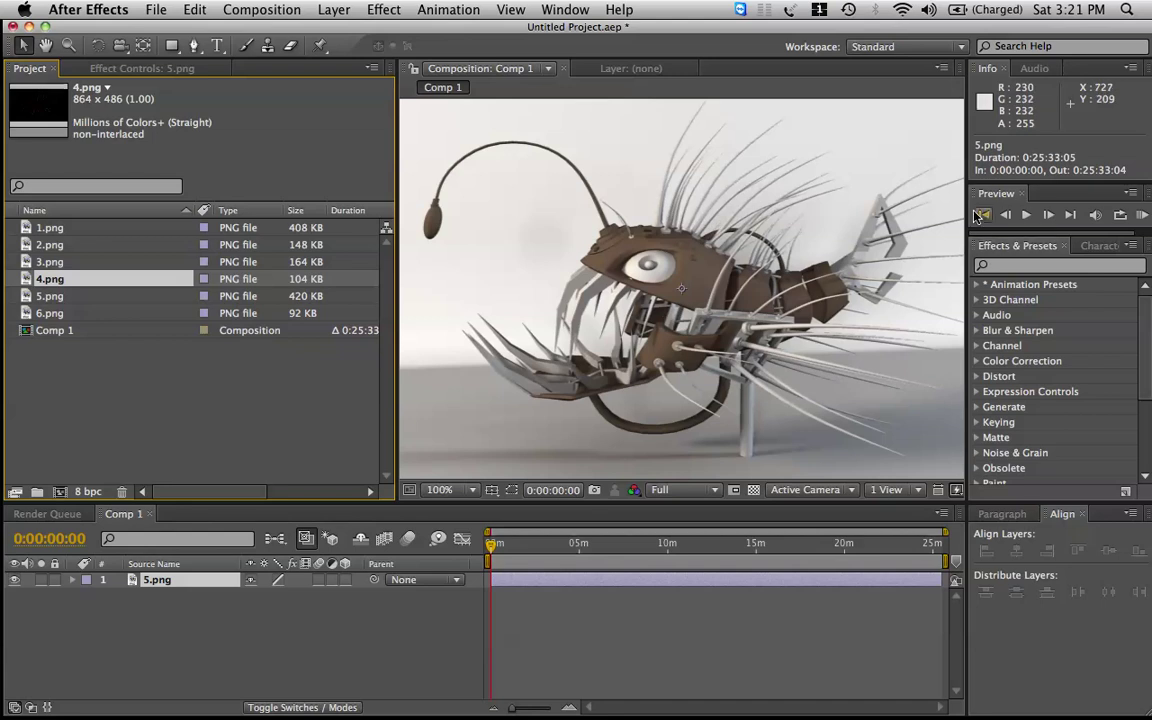
pyautogui.click(40, 261)
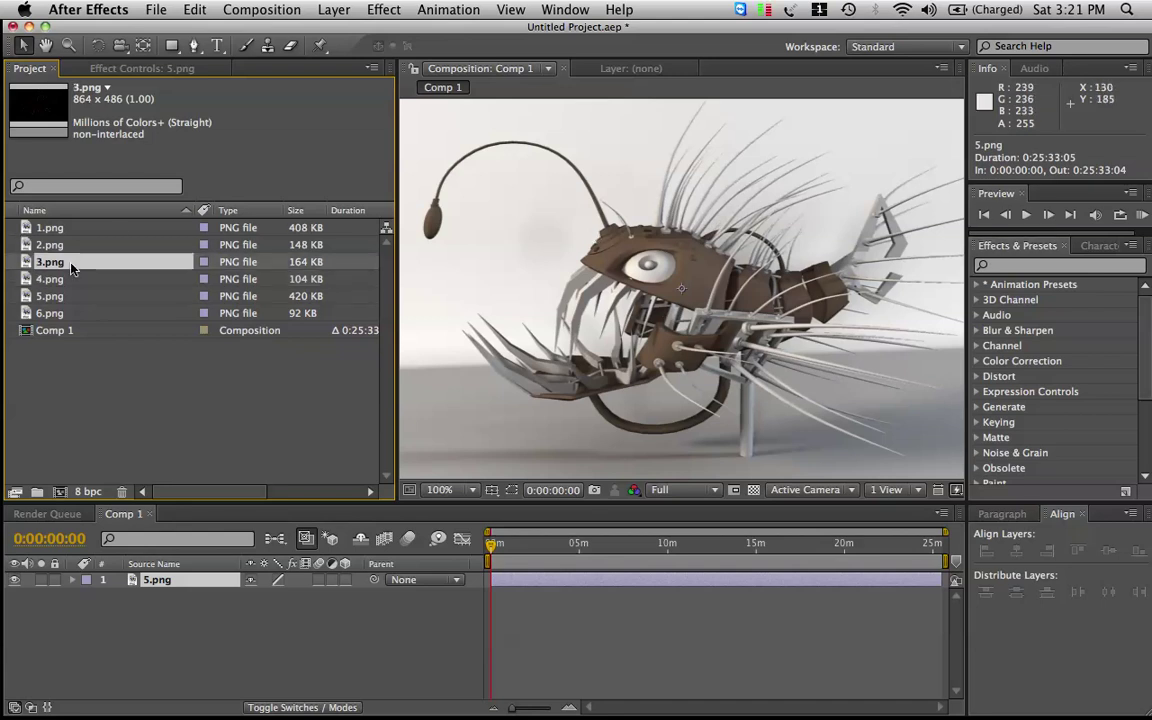
pyautogui.click(74, 246)
# - Add 2.png above 5.png and set its blend mode to Multiply
pyautogui.moveTo(79, 250); pyautogui.dragTo(195, 590)
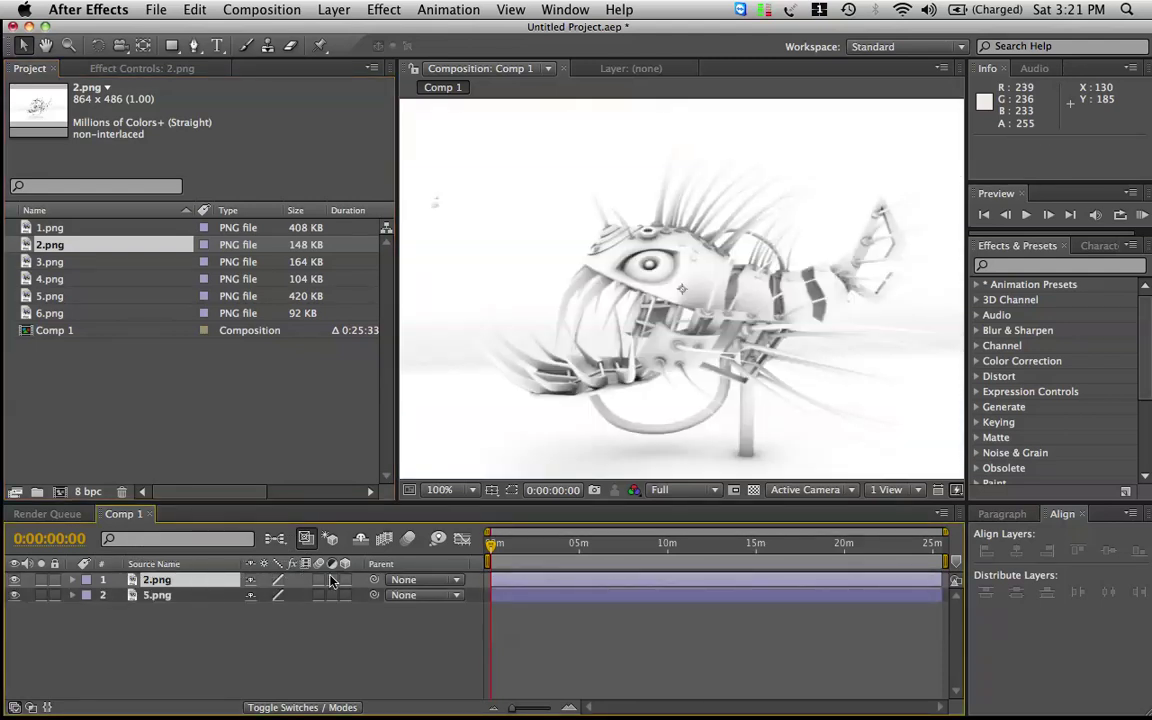
pyautogui.click(312, 709)
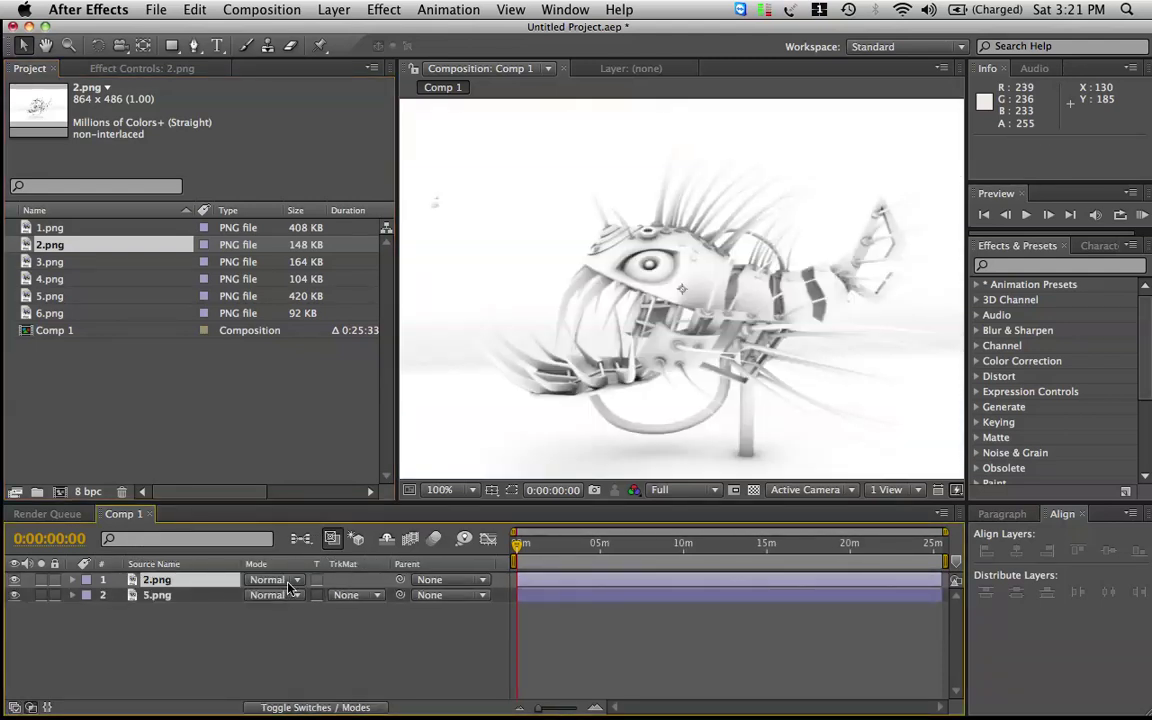
pyautogui.click(285, 580)
pyautogui.click(295, 643)
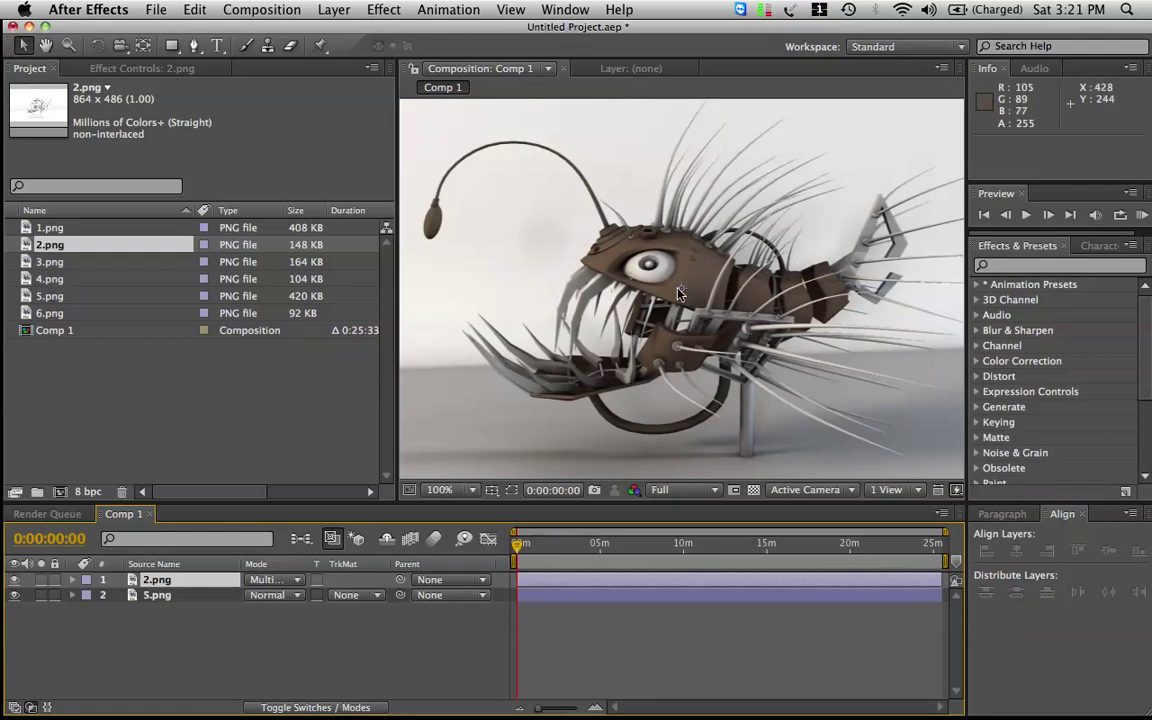
# - Add 3.png as the top layer and set its blend mode to Multiply
pyautogui.click(63, 228)
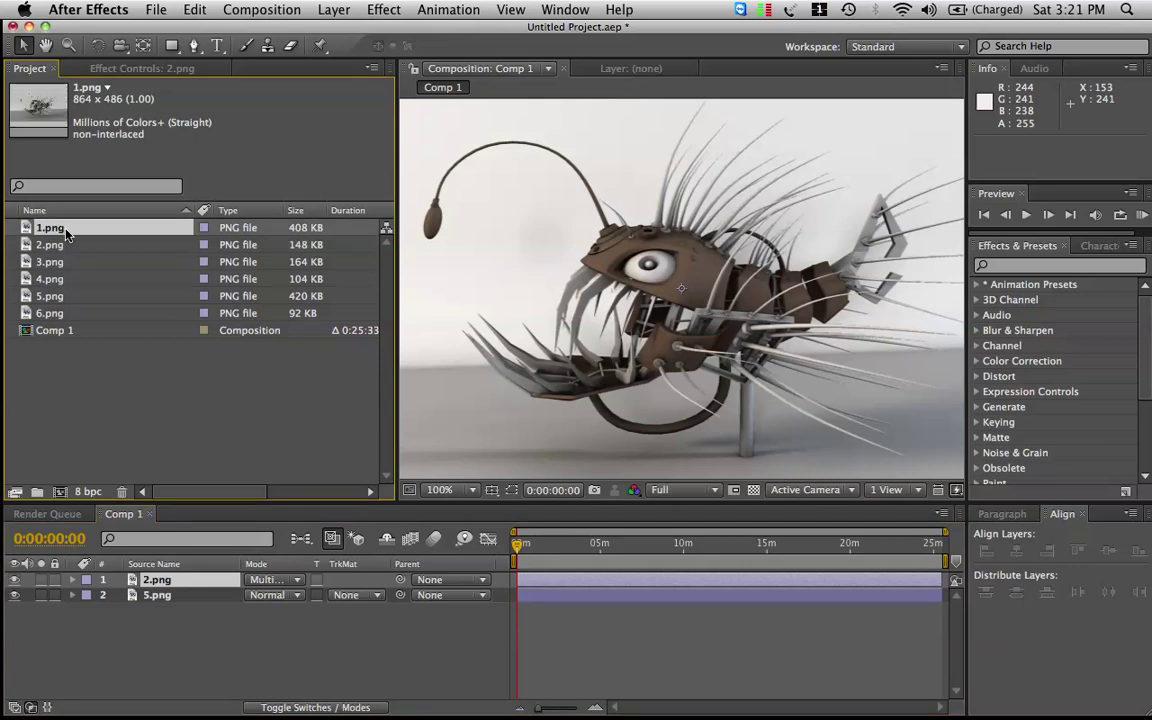
pyautogui.click(71, 246)
pyautogui.click(74, 261)
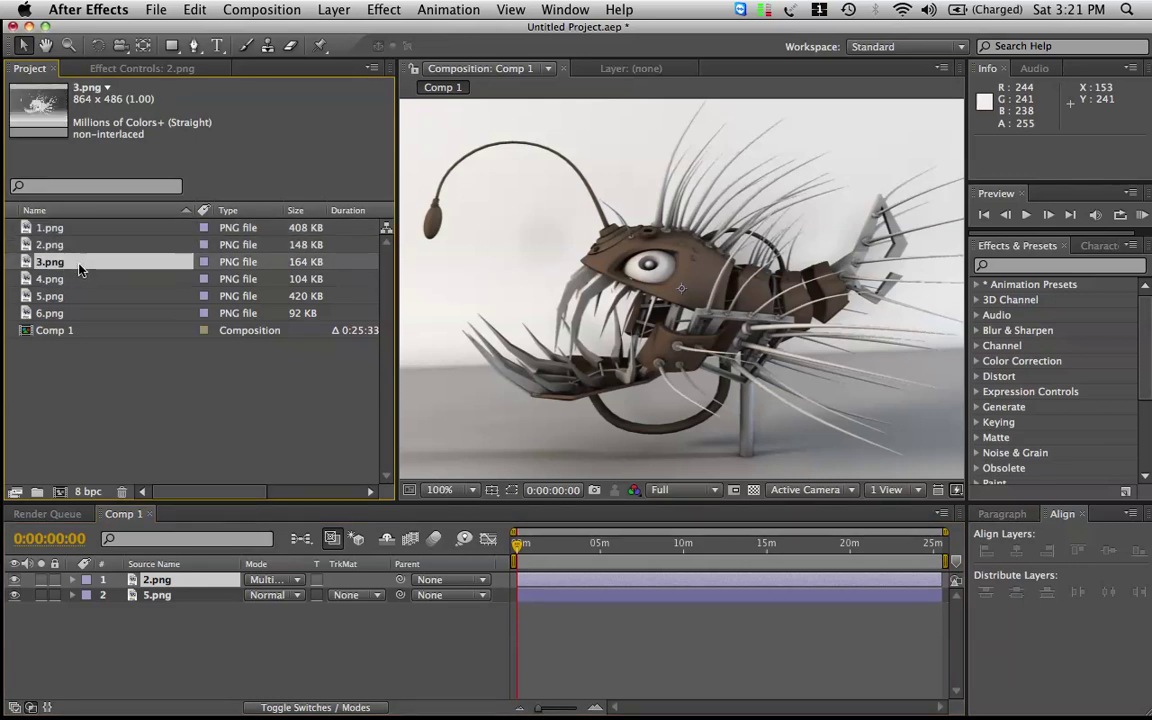
pyautogui.moveTo(77, 260); pyautogui.dragTo(185, 580)
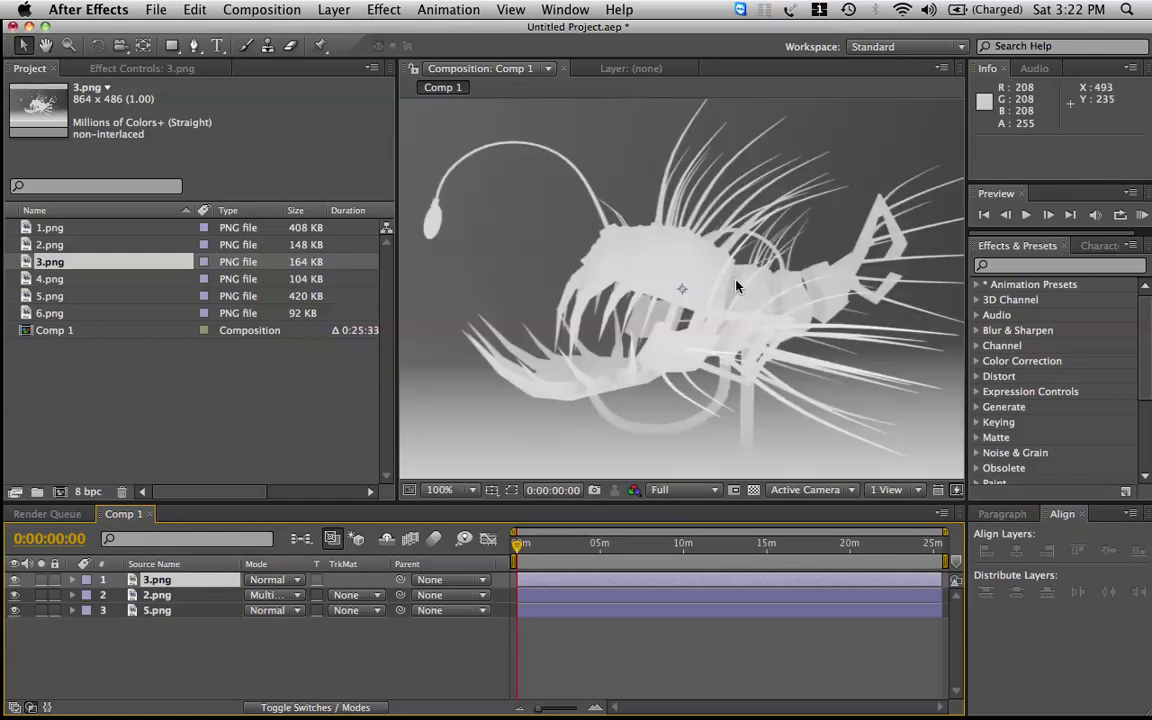
pyautogui.click(286, 579)
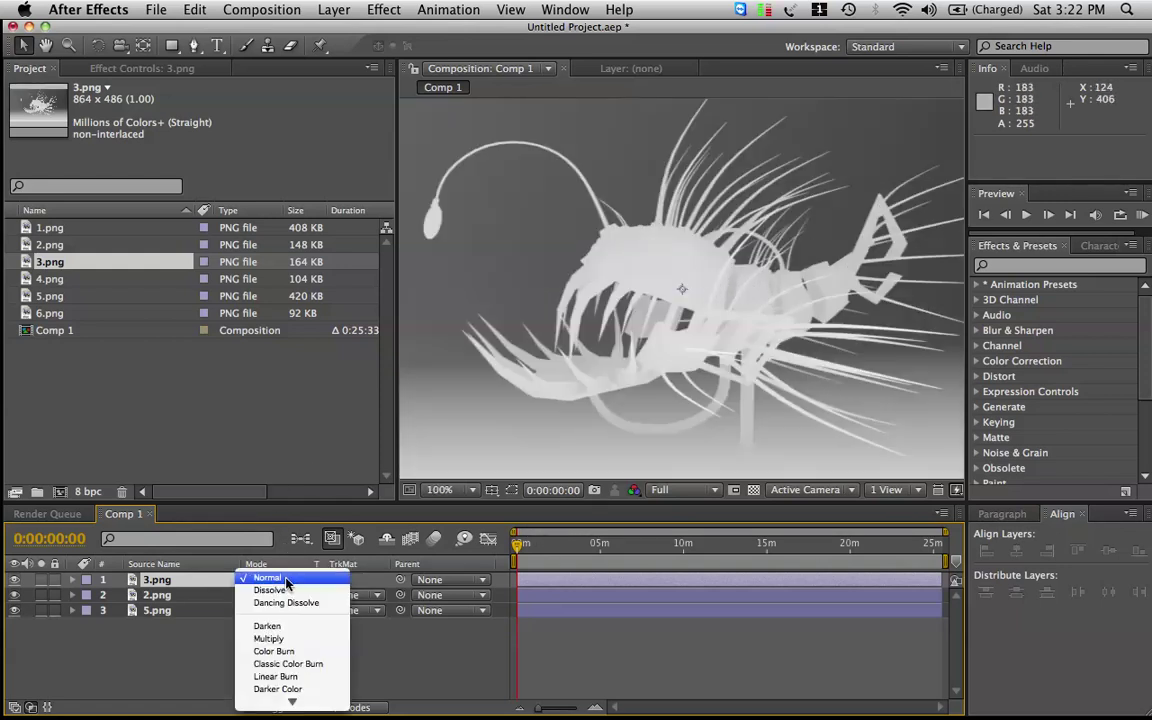
pyautogui.click(302, 639)
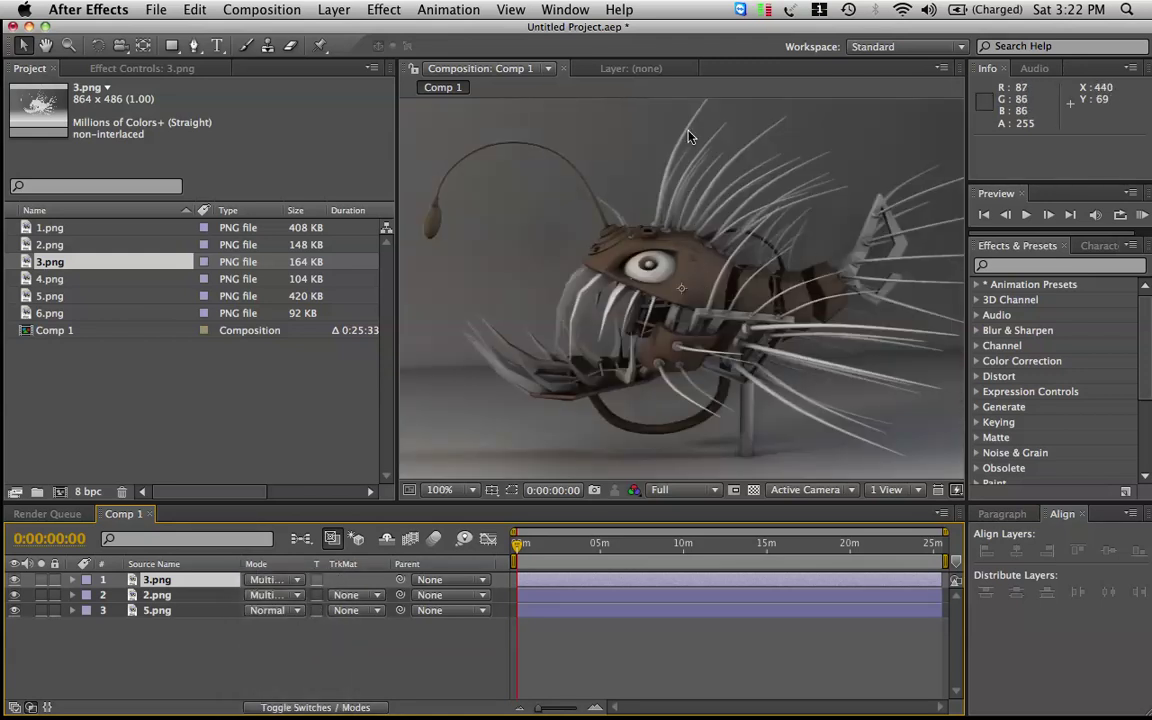
# - Toggle the 3.png layer's visibility repeatedly to compare the composite with and without it
pyautogui.click(14, 580)
pyautogui.click(14, 580)
pyautogui.click(14, 580)
pyautogui.click(14, 580)
pyautogui.click(14, 580)
pyautogui.click(14, 580)
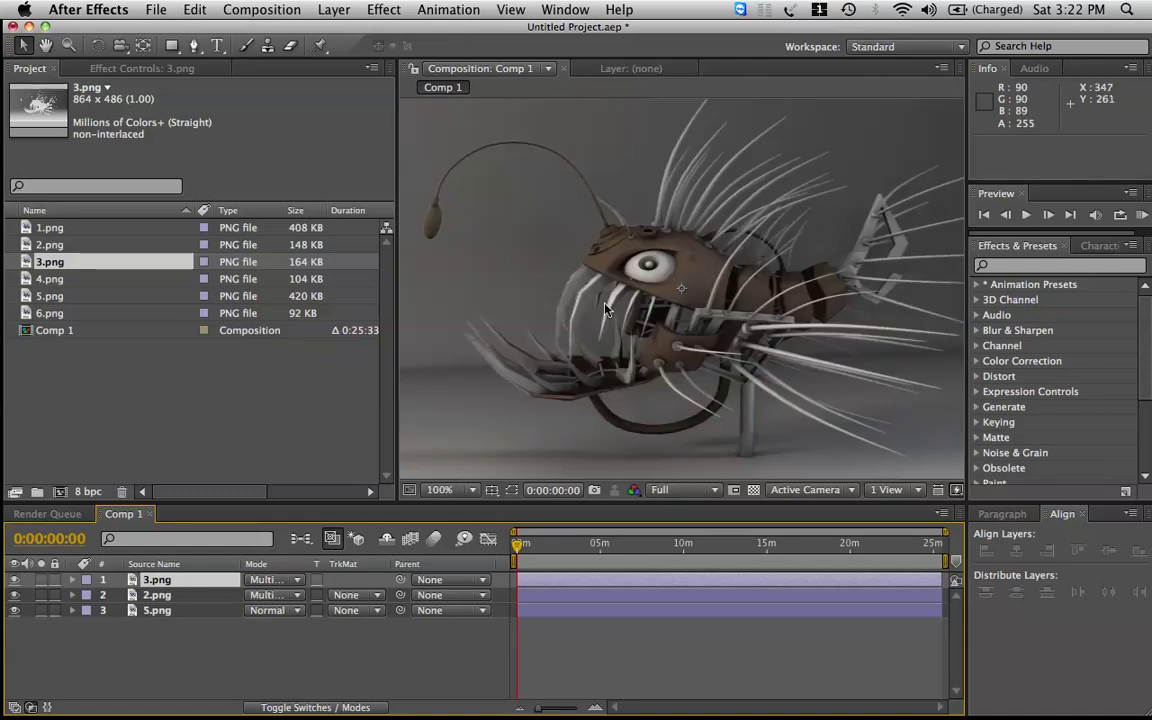
pyautogui.click(14, 580)
pyautogui.click(14, 580)
pyautogui.click(61, 280)
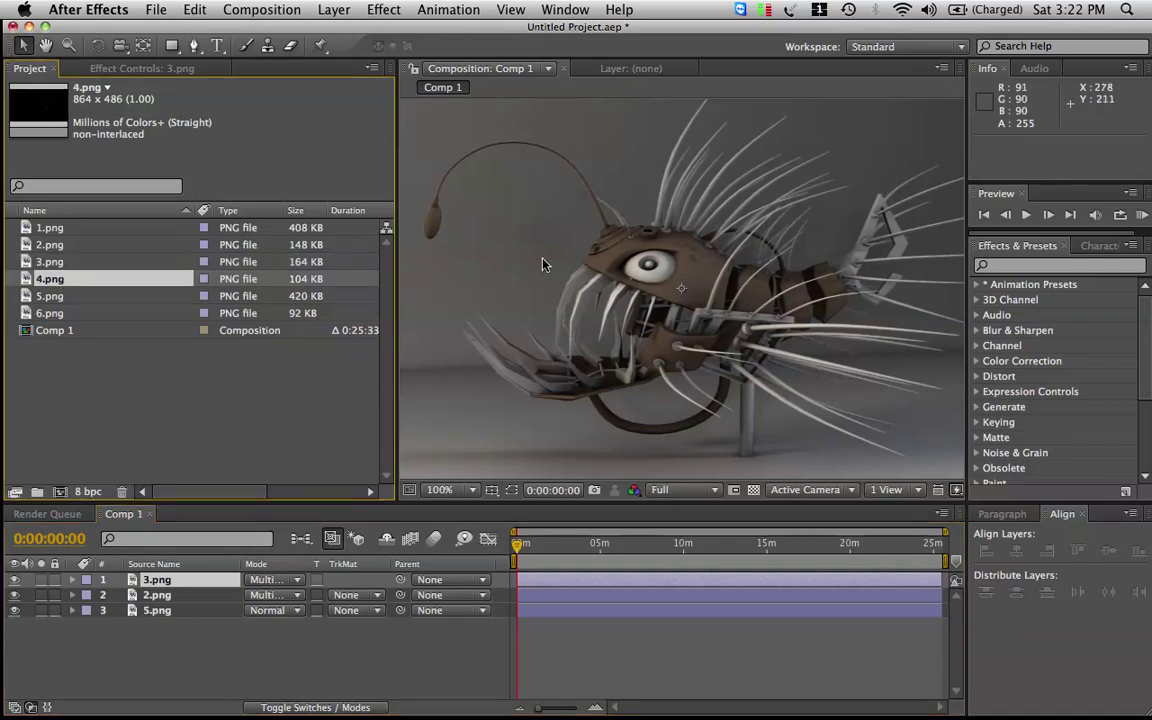
# - Drag 6.png into the timeline as layer 1 and change its Mode from Normal to Add
pyautogui.click(84, 296)
pyautogui.click(89, 315)
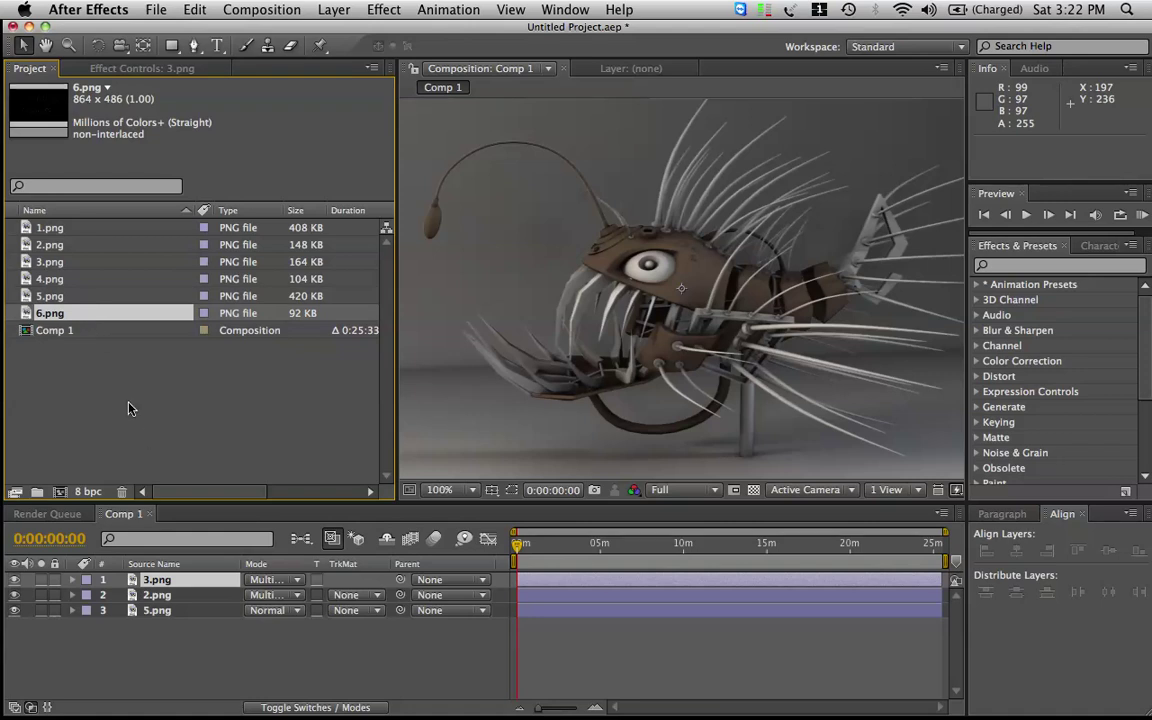
pyautogui.click(112, 398)
pyautogui.click(91, 320)
pyautogui.moveTo(76, 320); pyautogui.dragTo(160, 580)
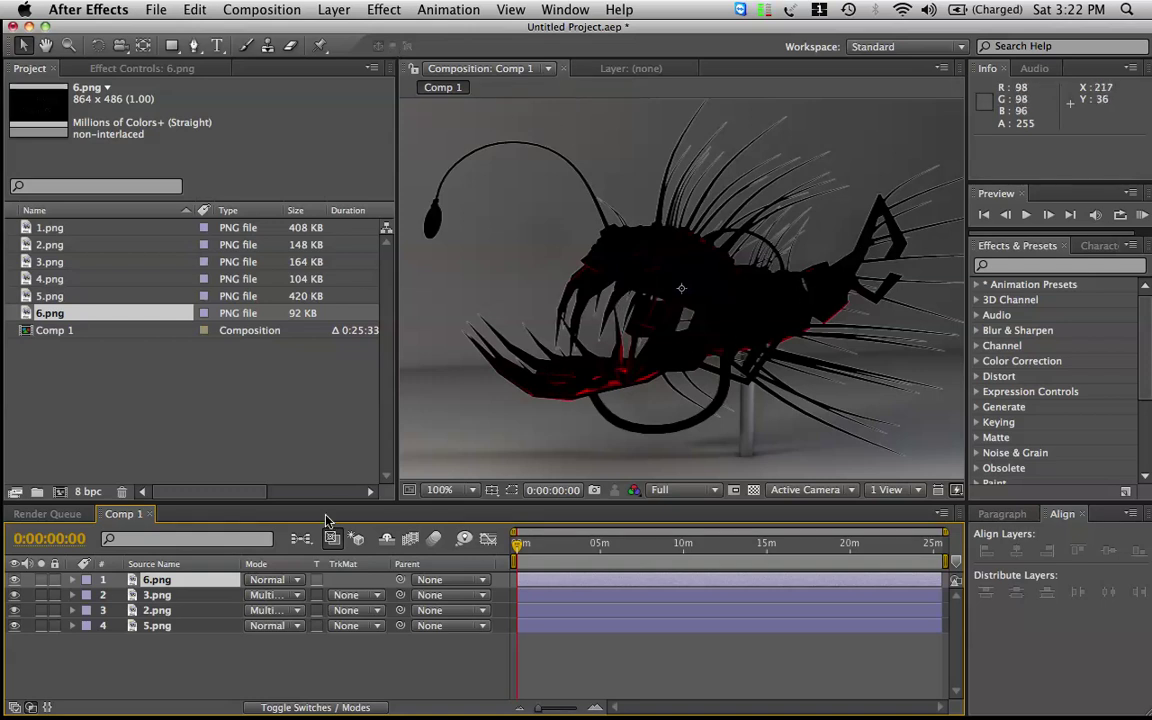
pyautogui.click(283, 582)
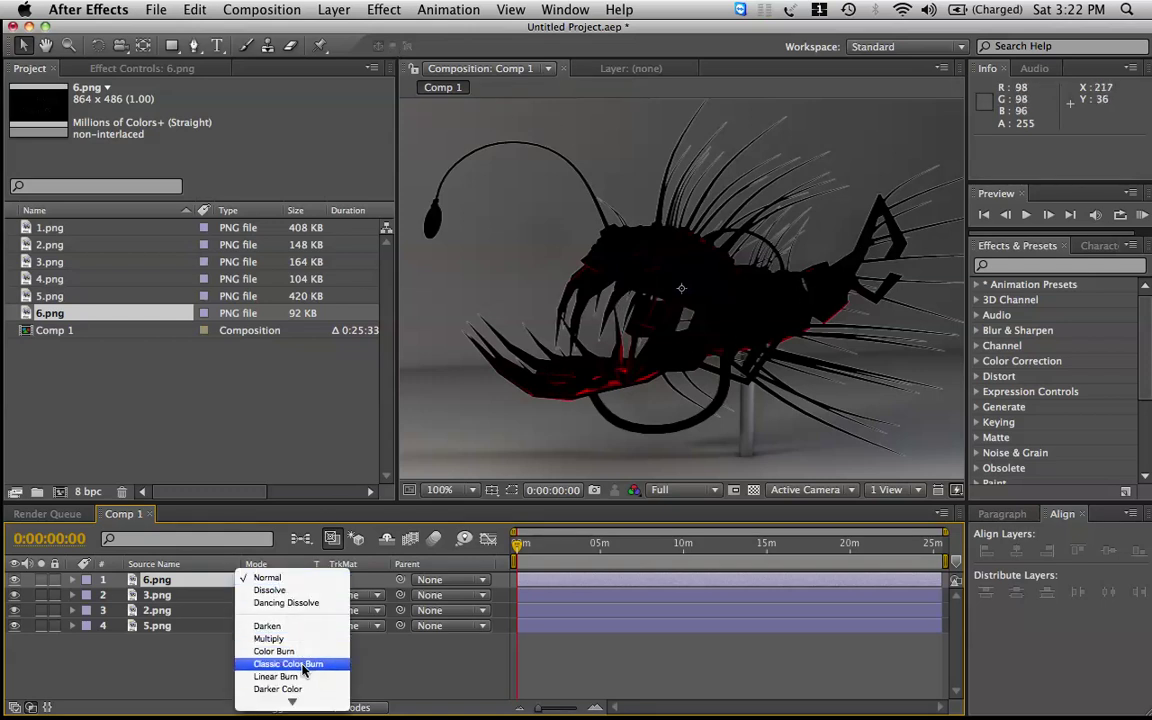
pyautogui.click(300, 676)
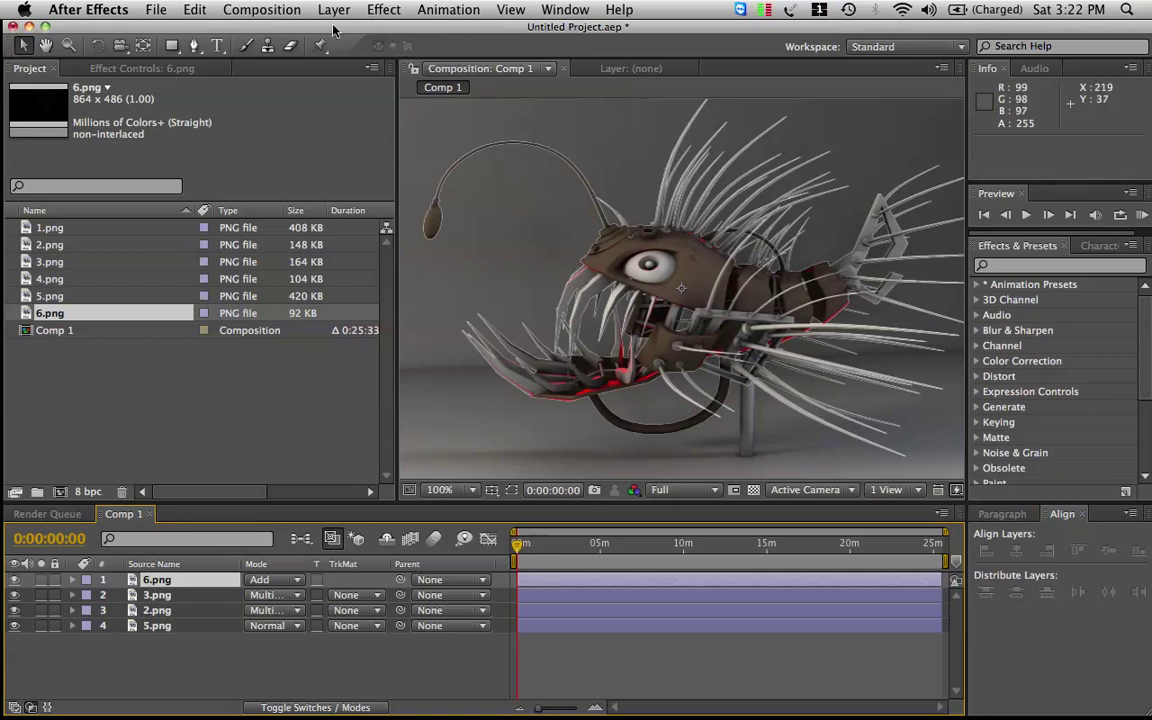
# - Apply Hue/Saturation to the 6.png rim layer with Master Saturation at -100
pyautogui.click(366, 9)
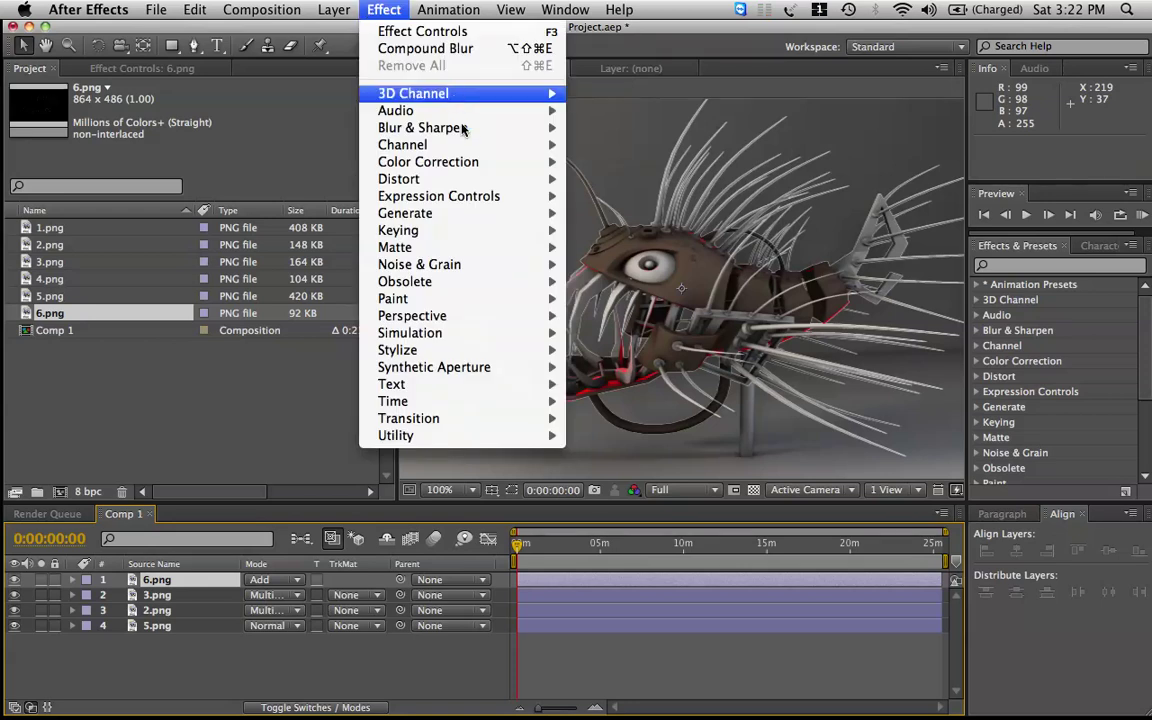
pyautogui.moveTo(545, 161)
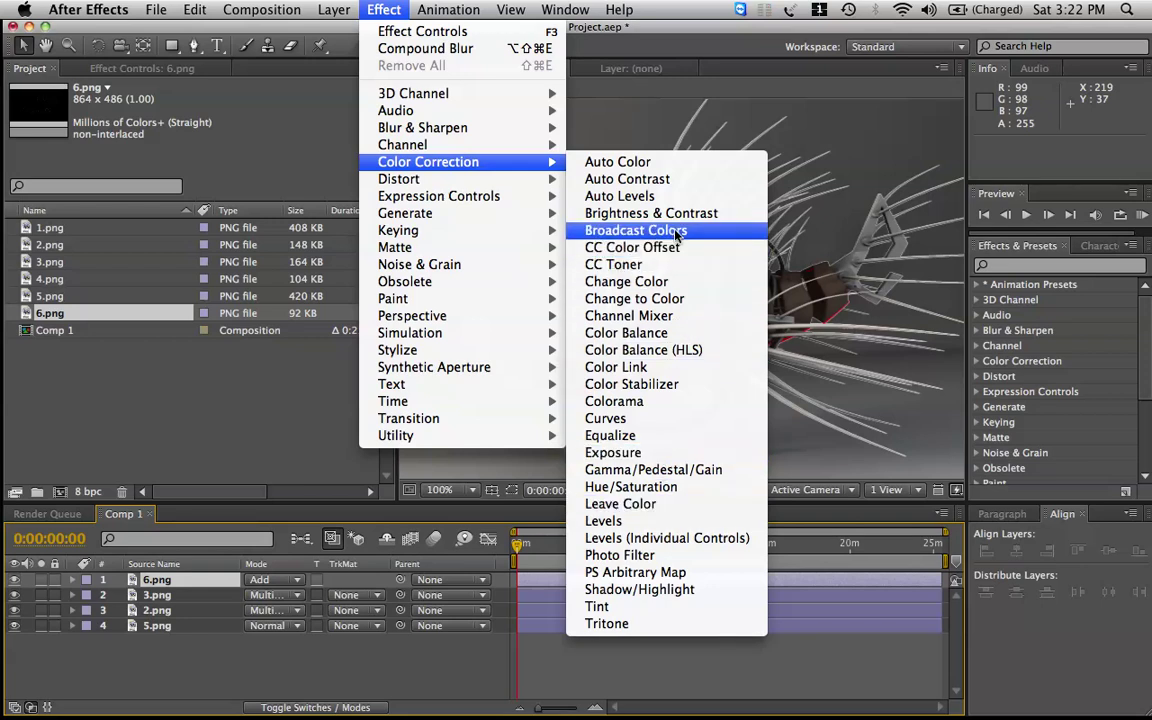
pyautogui.click(650, 487)
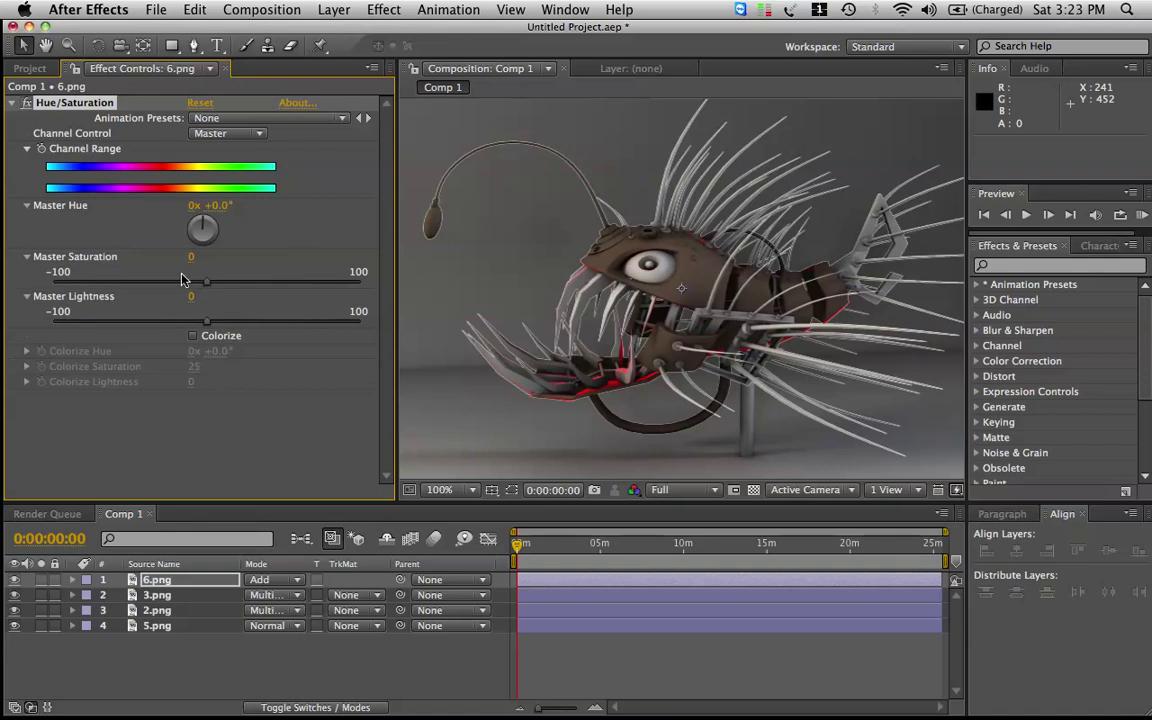
pyautogui.moveTo(160, 280); pyautogui.dragTo(13, 281)
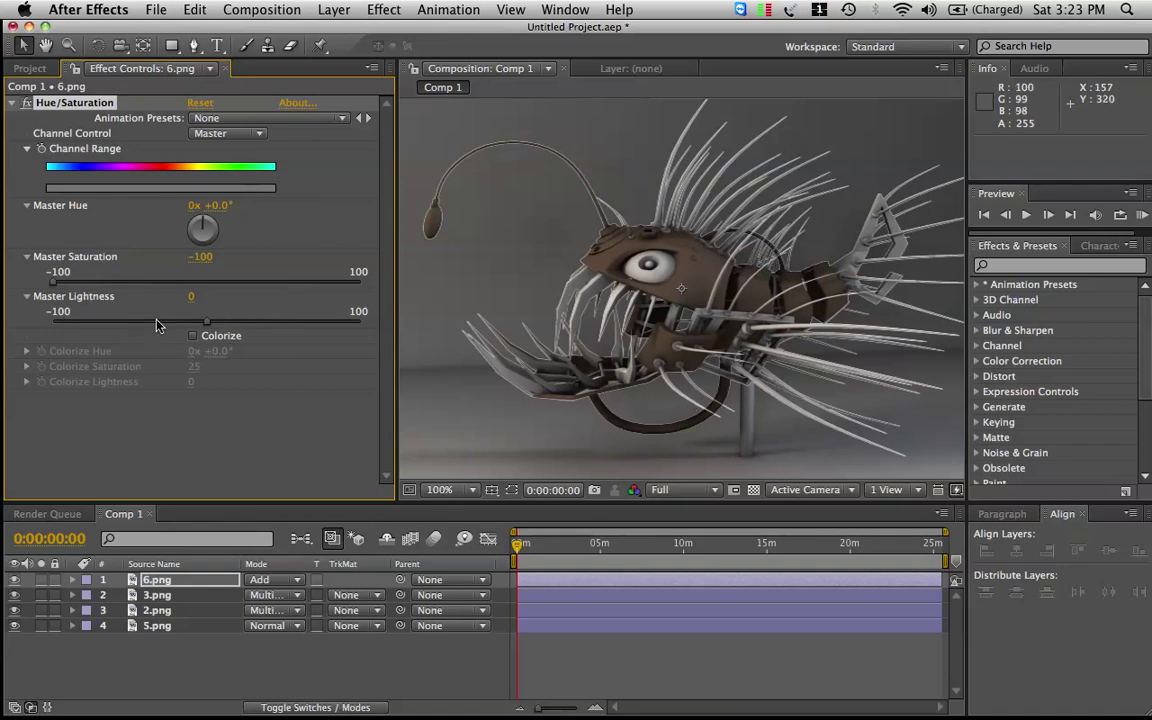
# - Lower the 6.png rim layer's opacity to roughly 71–73%
pyautogui.click(30, 68)
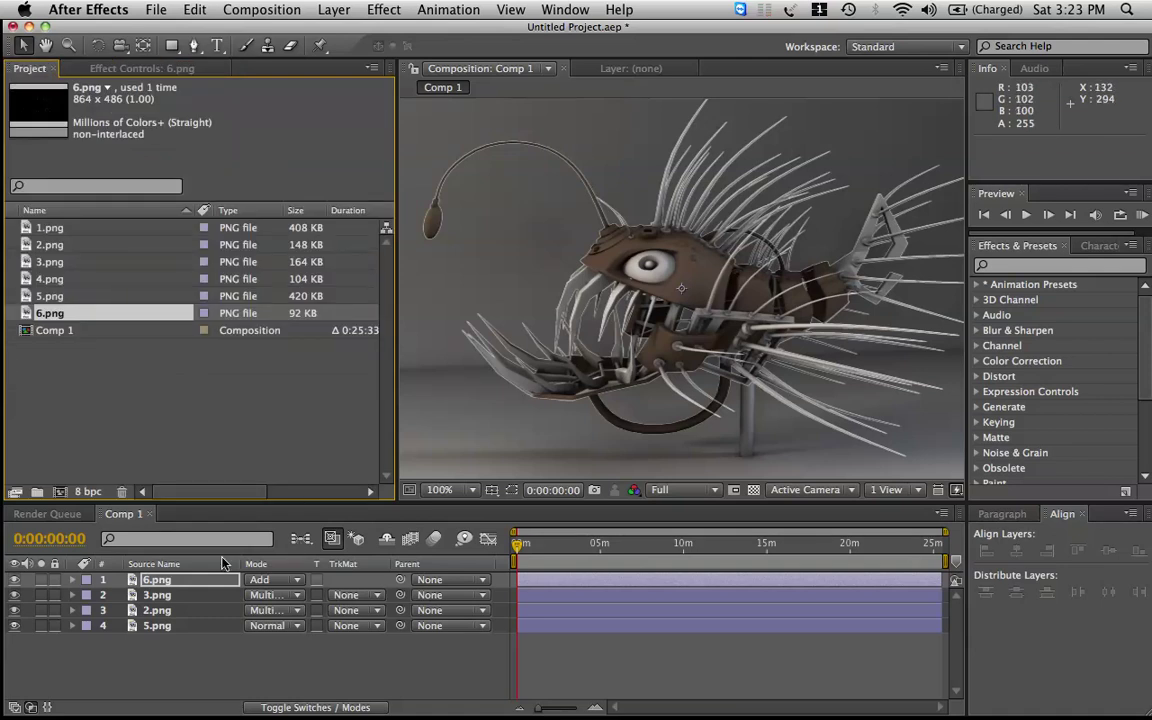
pyautogui.press('Return')
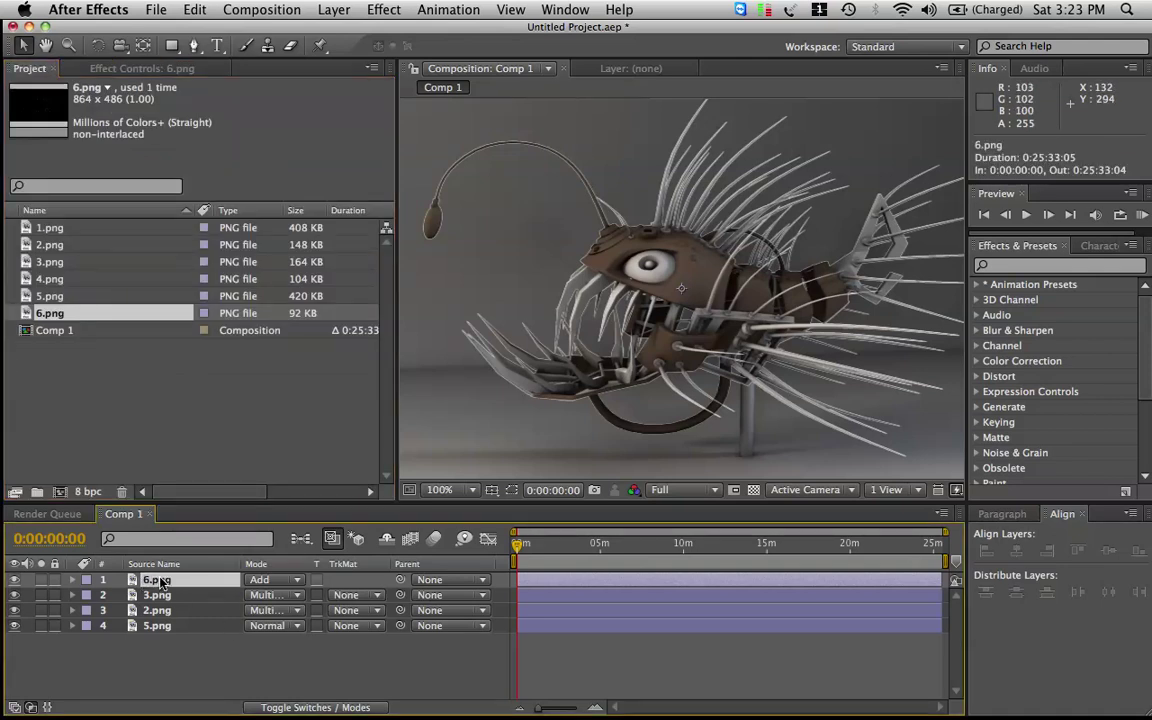
pyautogui.press('t')
pyautogui.moveTo(255, 601); pyautogui.dragTo(237, 597)
# - Compare with 3.png hidden, try Lighten on 6.png, and set its opacity to 100%
pyautogui.click(14, 611)
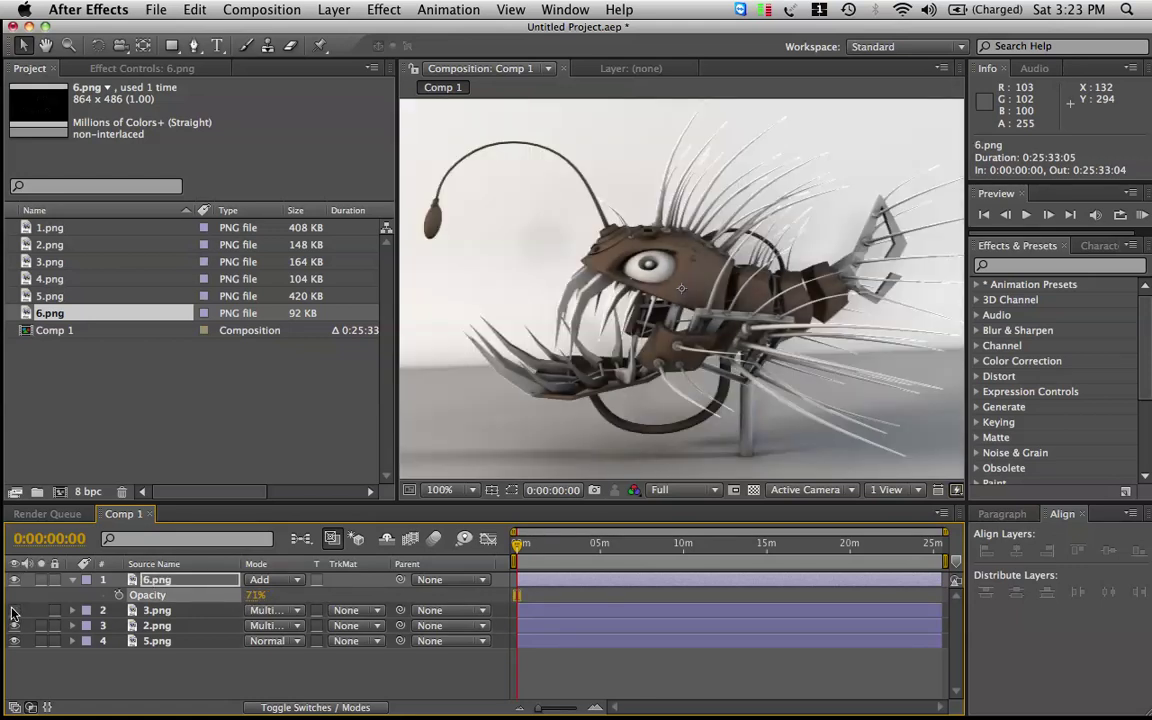
pyautogui.click(14, 611)
pyautogui.click(14, 611)
pyautogui.click(14, 611)
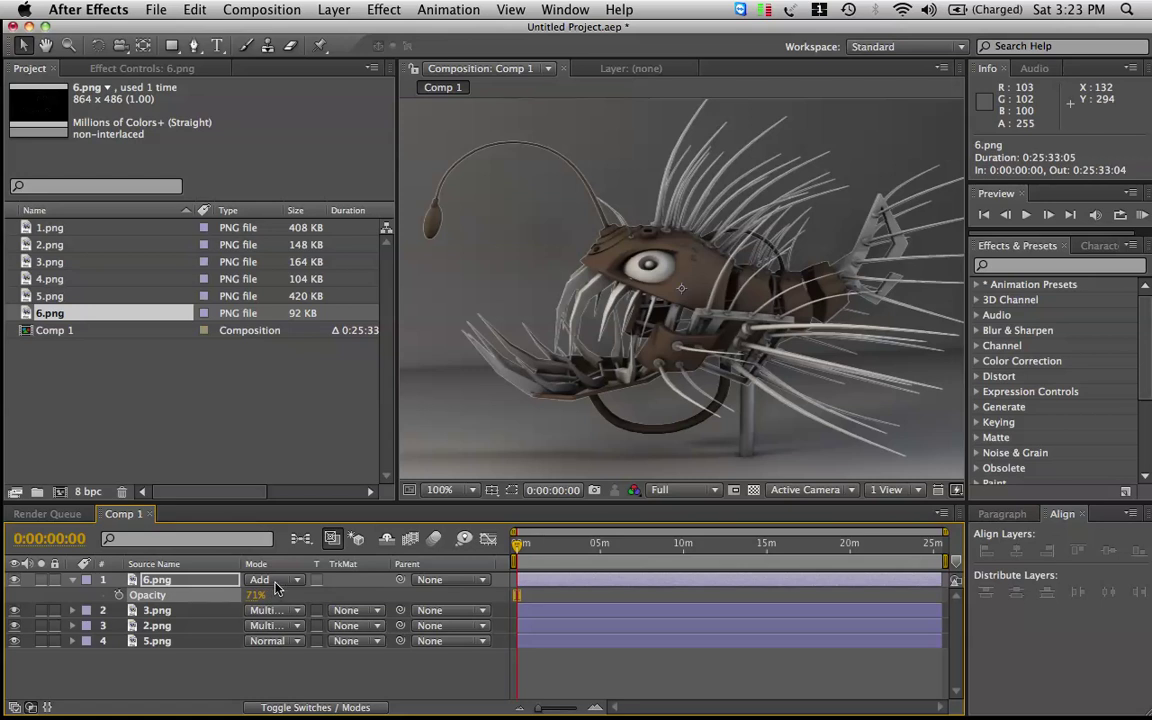
pyautogui.moveTo(256, 598); pyautogui.dragTo(262, 598)
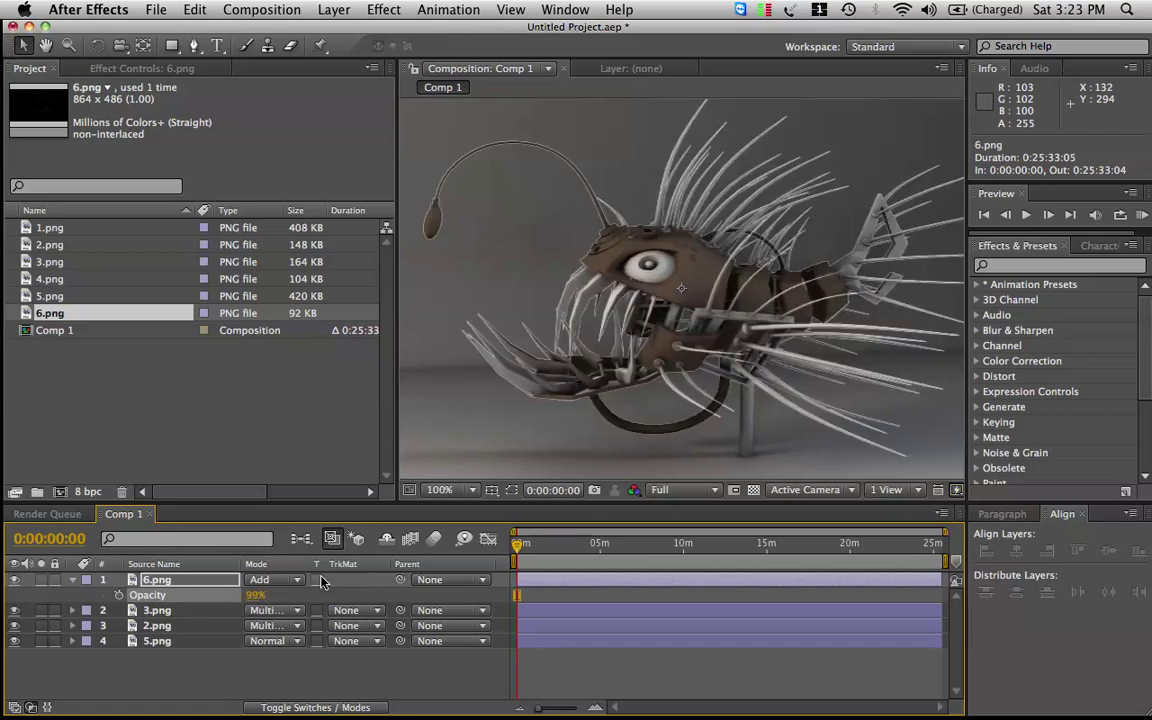
pyautogui.click(299, 580)
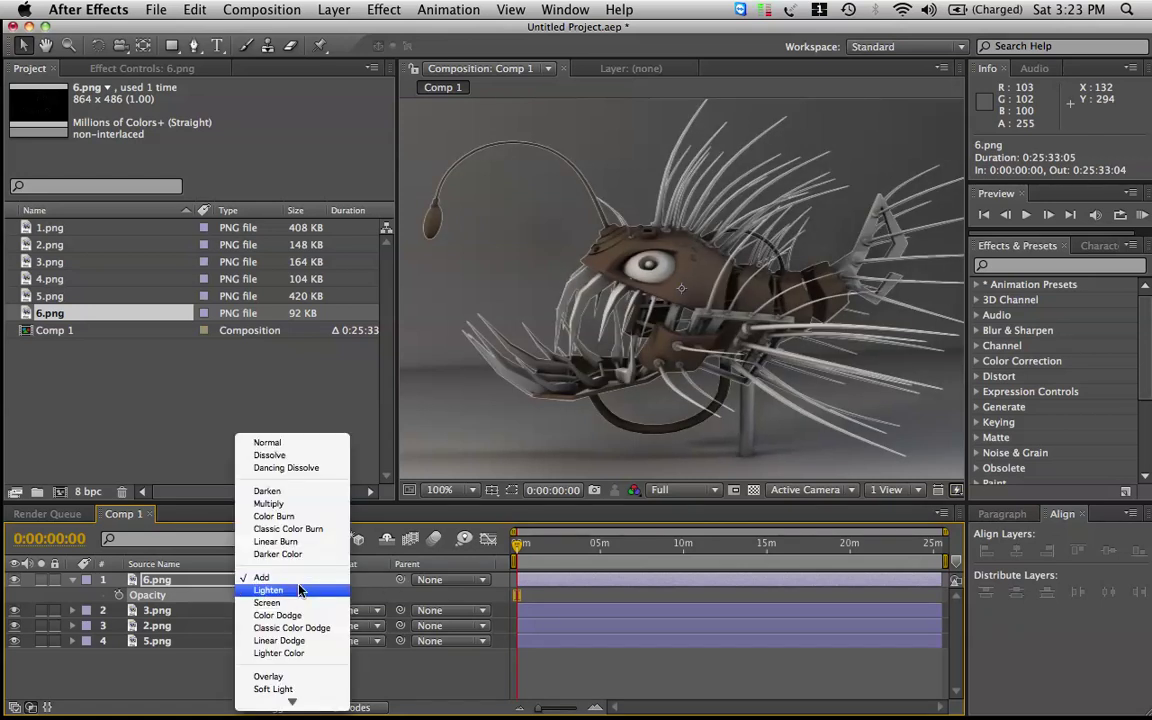
pyautogui.click(300, 590)
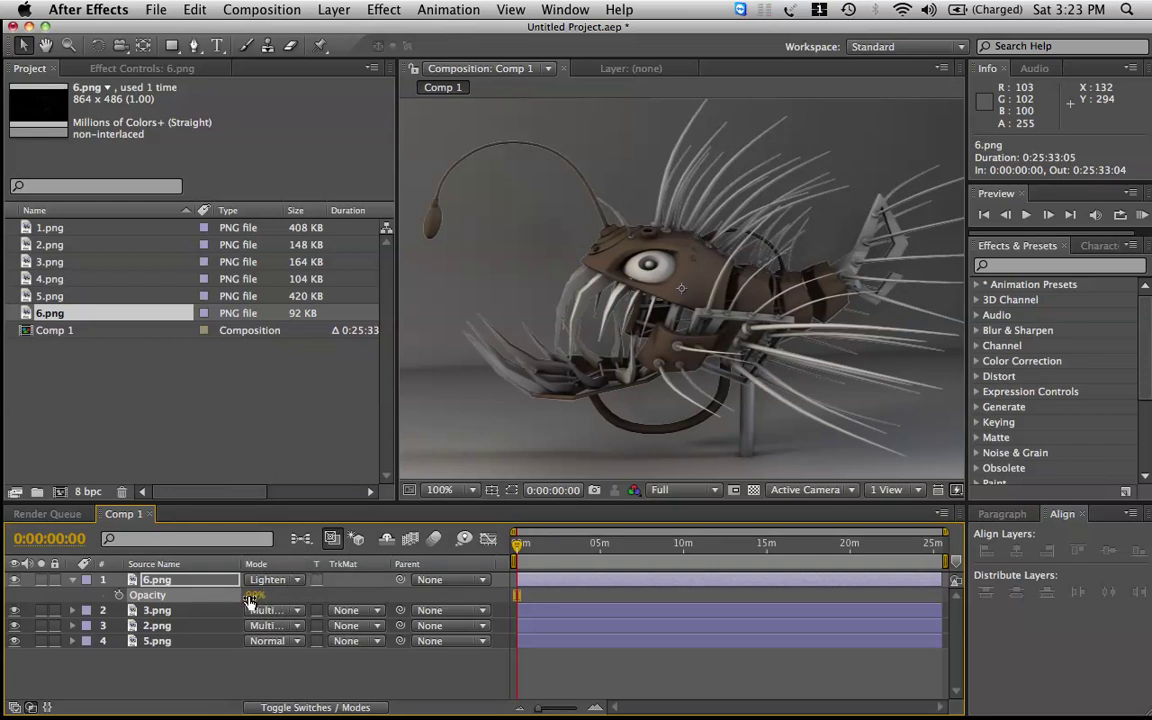
pyautogui.moveTo(256, 595); pyautogui.dragTo(298, 594)
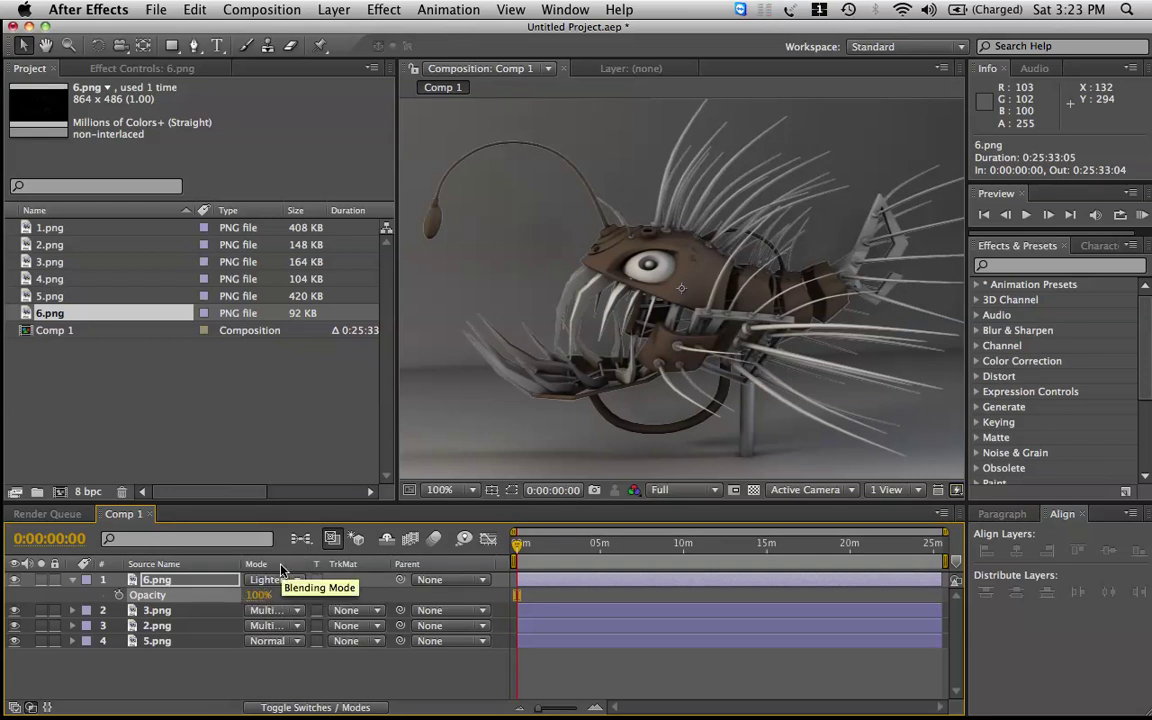
# - Try Color Dodge, Linear Dodge, Overlay, Screen and a darkening mode on 6.png, settling on Add
pyautogui.click(271, 582)
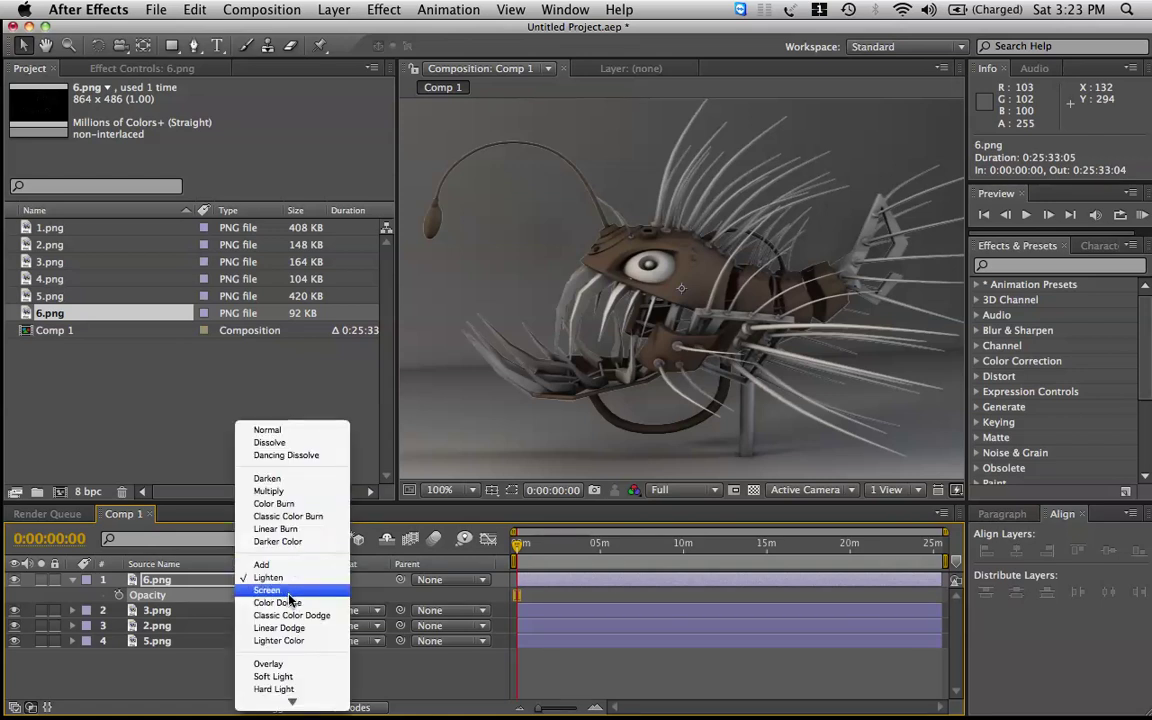
pyautogui.click(288, 602)
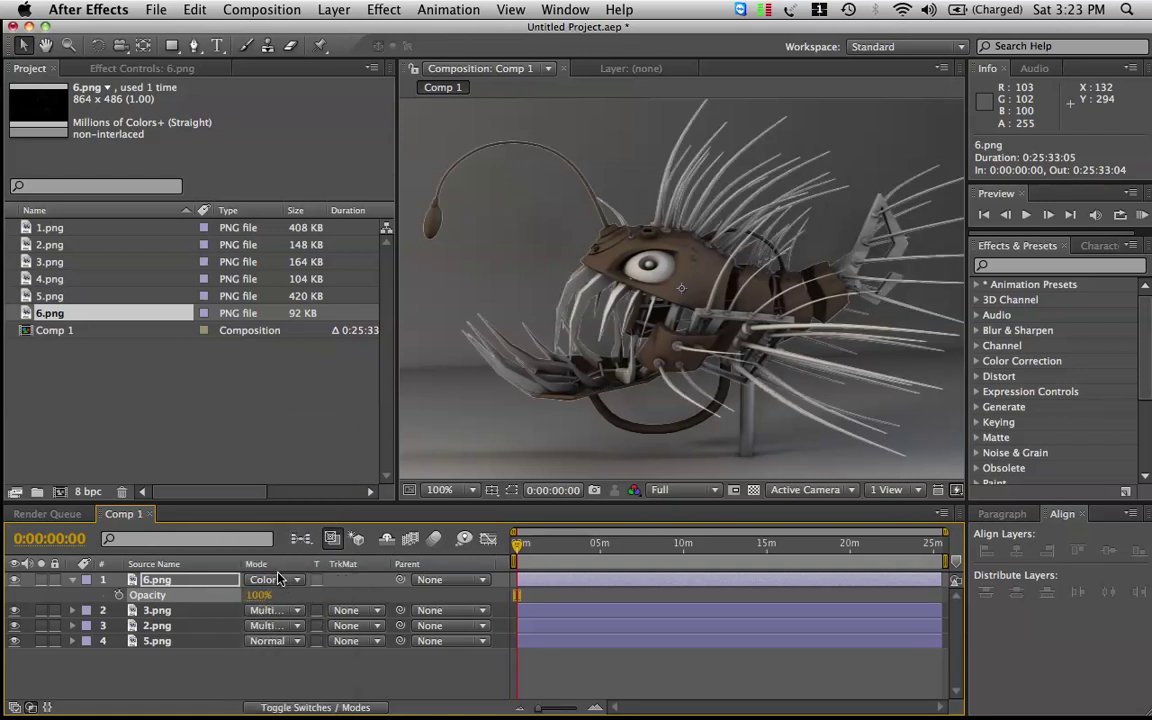
pyautogui.click(282, 579)
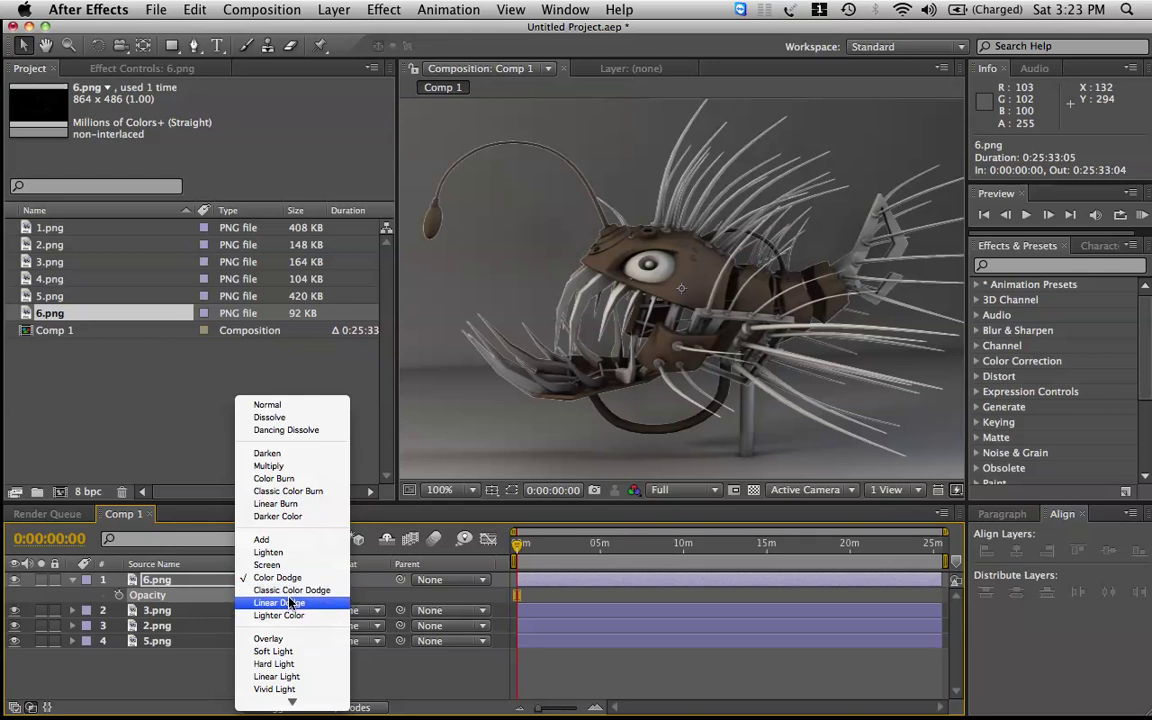
pyautogui.click(287, 602)
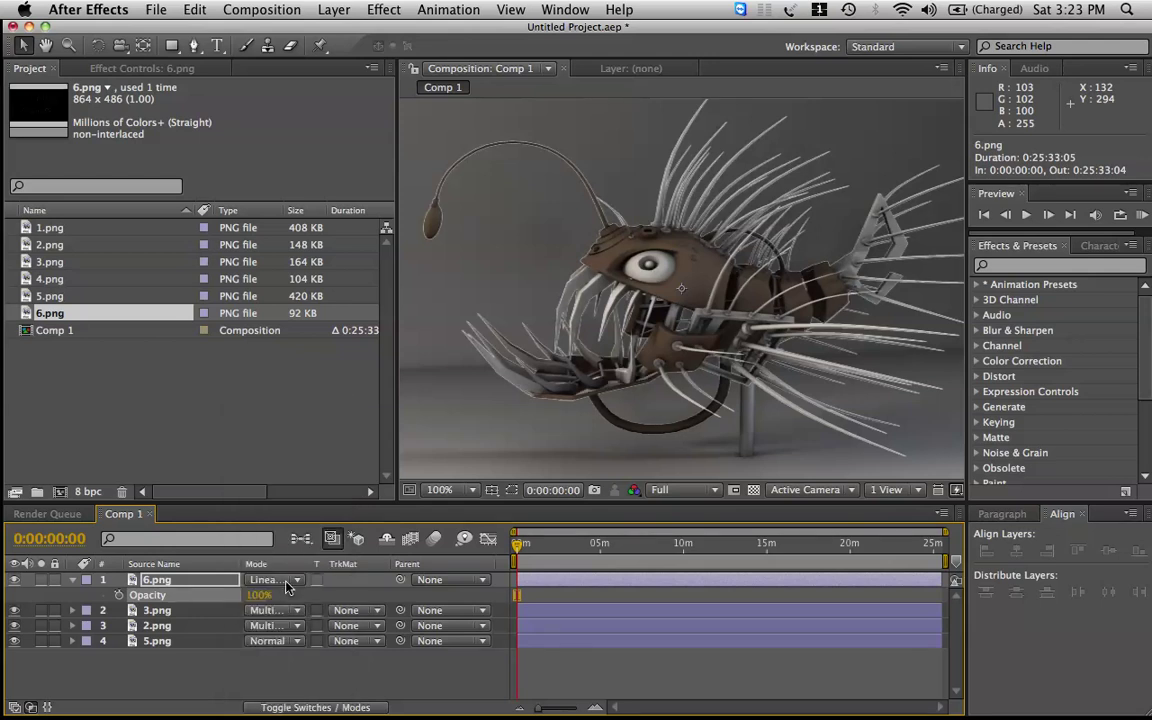
pyautogui.click(284, 580)
pyautogui.click(296, 612)
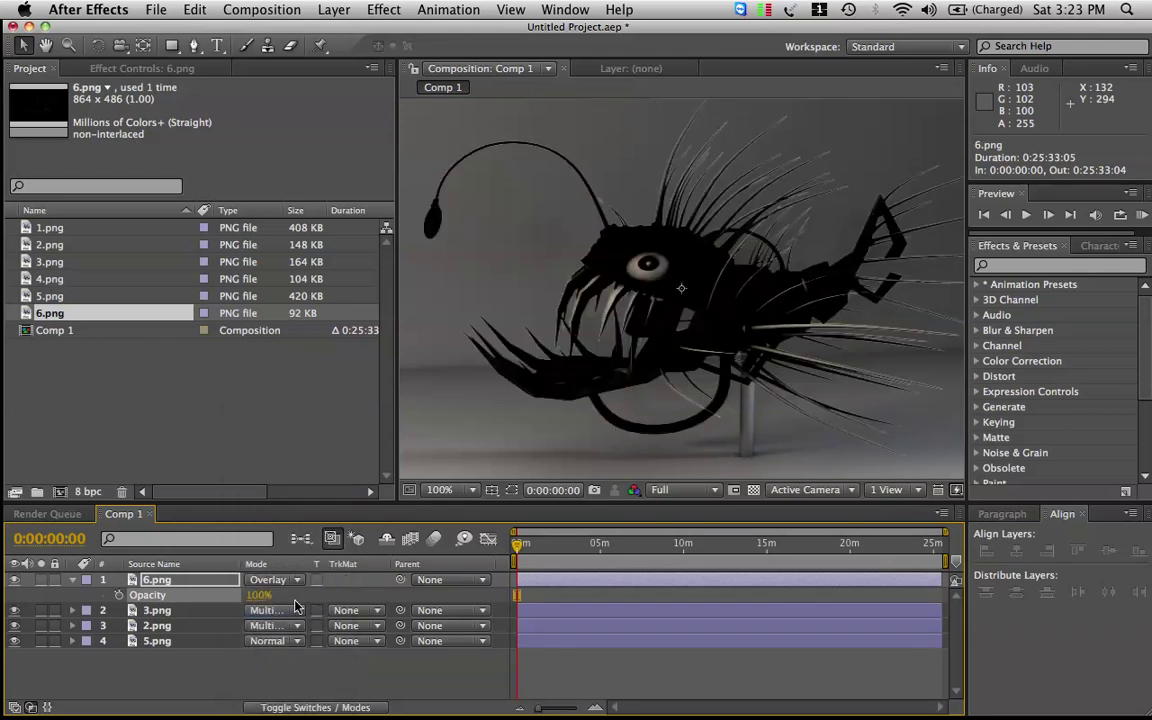
pyautogui.click(278, 580)
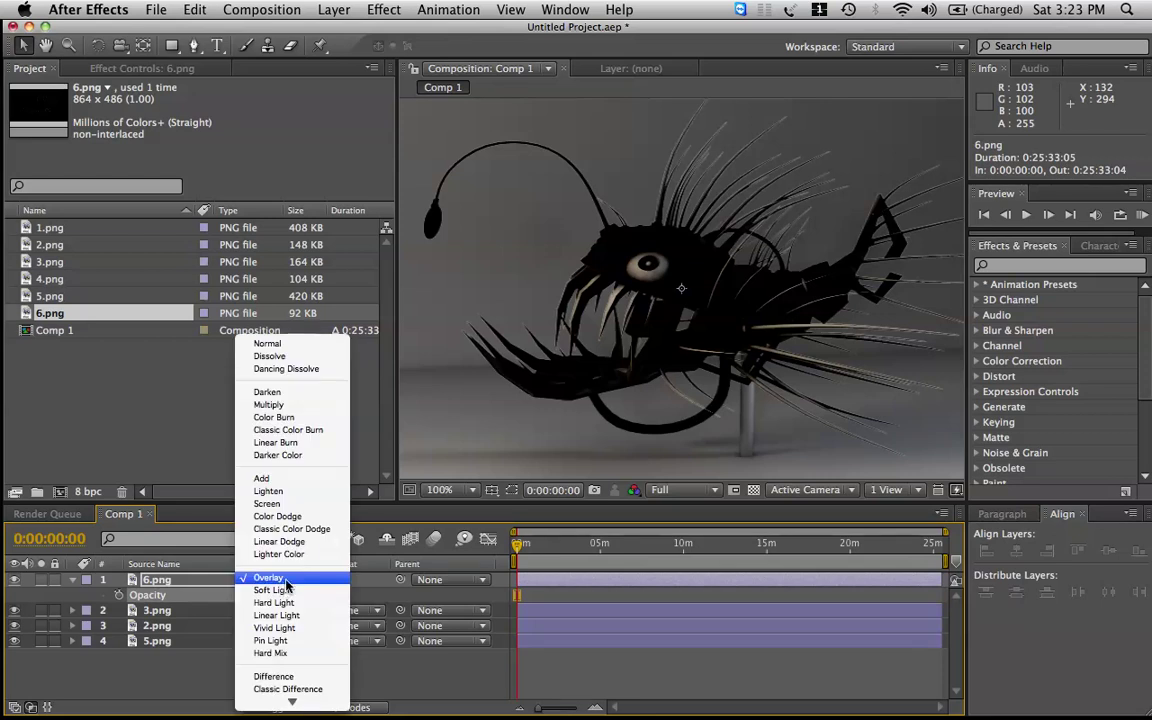
pyautogui.click(293, 505)
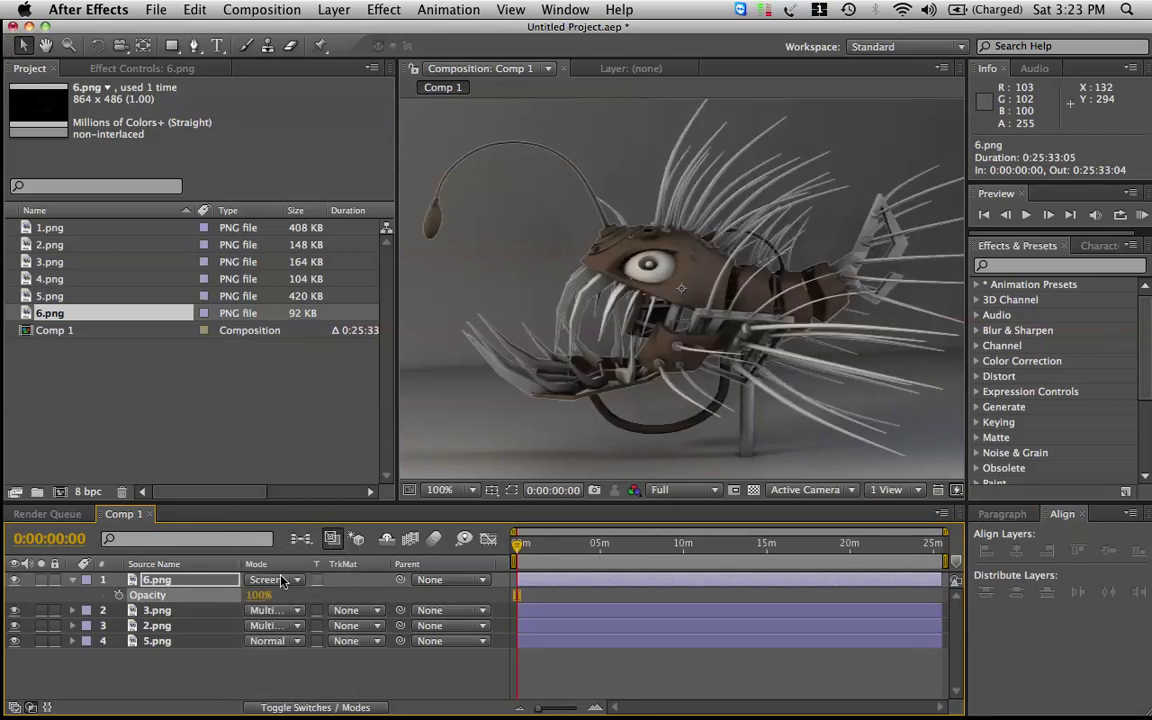
pyautogui.click(282, 580)
pyautogui.click(262, 533)
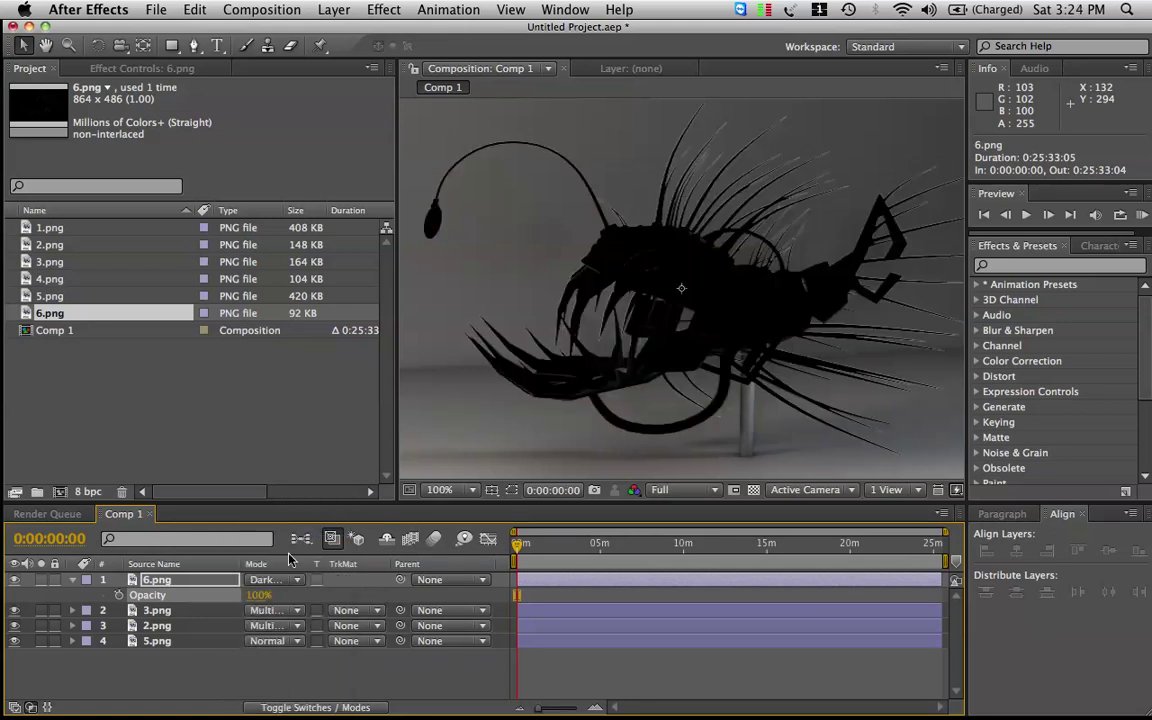
pyautogui.click(282, 580)
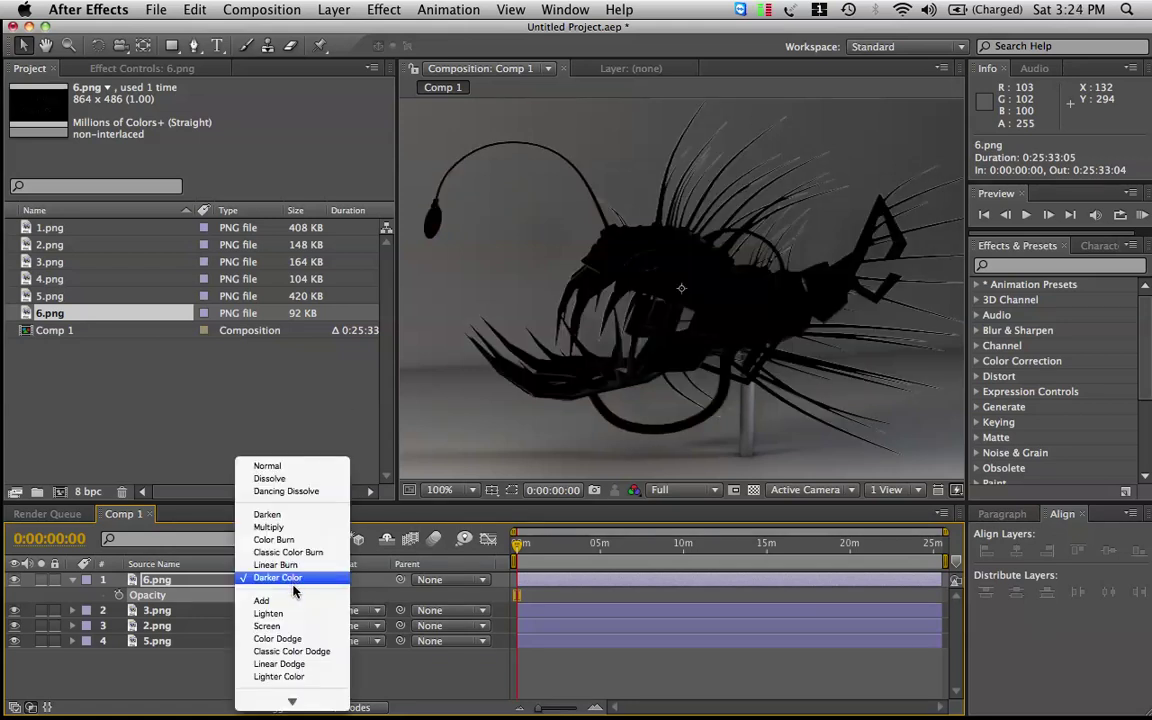
pyautogui.click(293, 600)
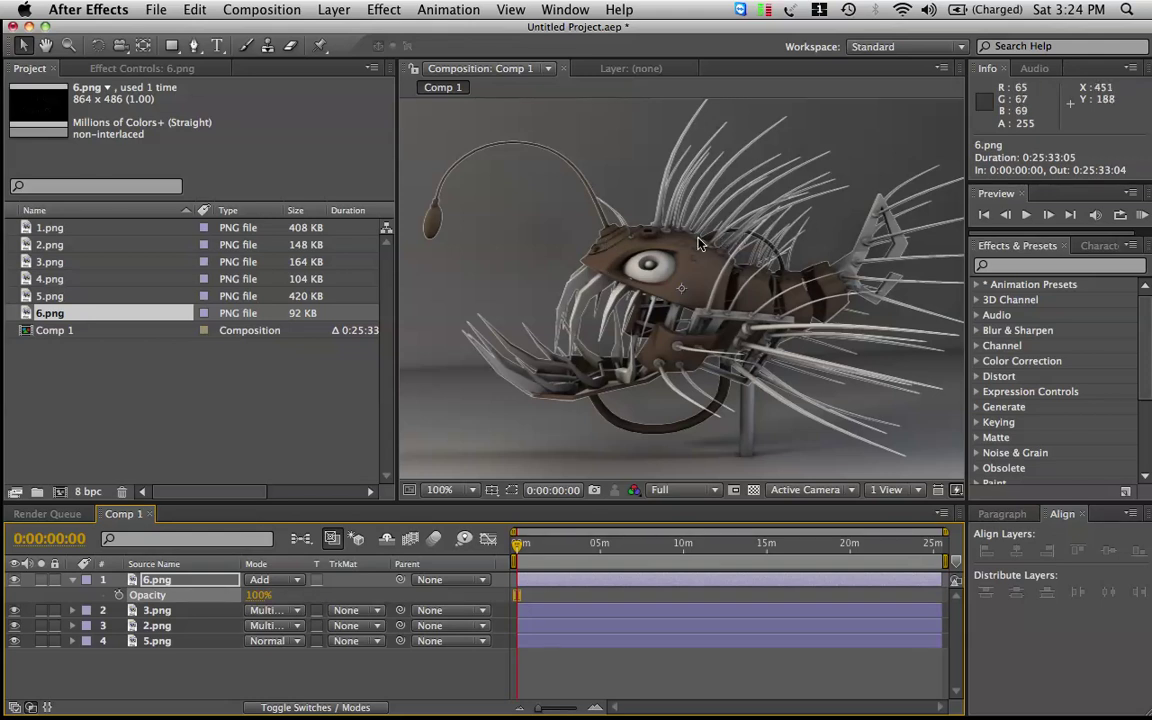
# - Toggle the 6.png rim pass on and off repeatedly to compare the Add result
pyautogui.click(15, 580)
pyautogui.click(15, 580)
pyautogui.click(15, 580)
pyautogui.click(15, 580)
pyautogui.click(15, 580)
pyautogui.click(15, 580)
pyautogui.click(15, 580)
pyautogui.click(15, 580)
pyautogui.click(15, 580)
pyautogui.click(15, 580)
pyautogui.click(15, 580)
pyautogui.click(15, 580)
pyautogui.click(15, 580)
pyautogui.click(15, 580)
pyautogui.click(15, 580)
pyautogui.click(15, 580)
pyautogui.click(15, 580)
pyautogui.click(15, 580)
pyautogui.click(15, 580)
pyautogui.click(15, 580)
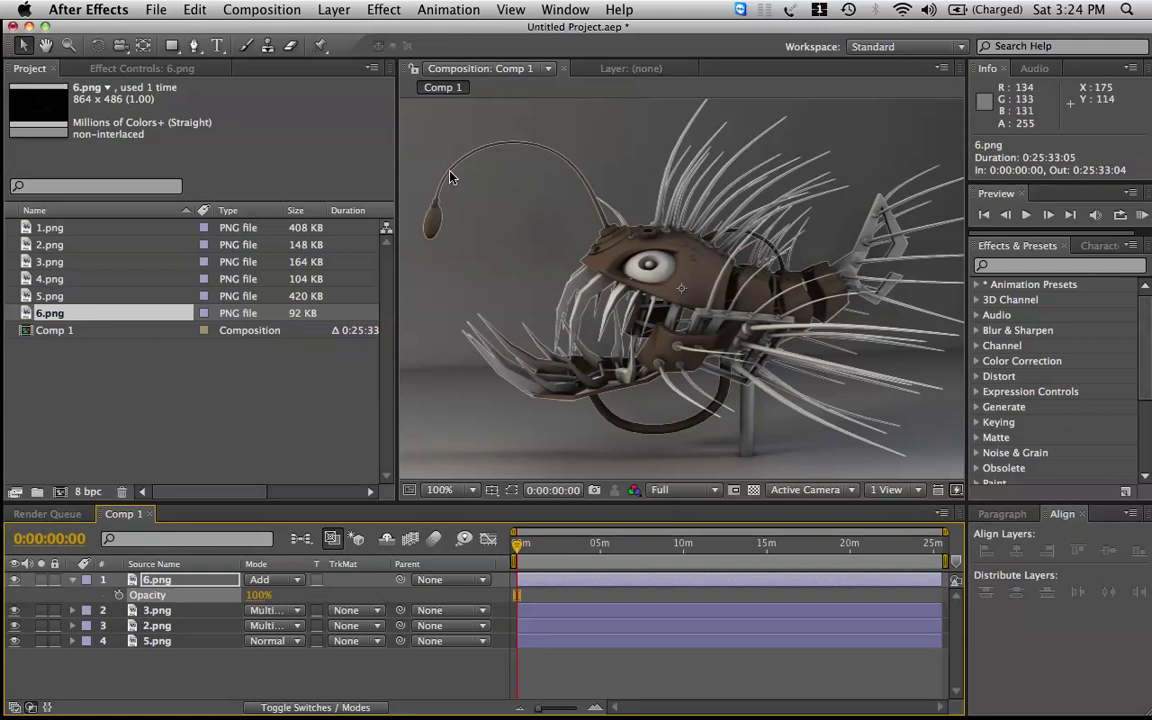
# - Add a Simple Choker to 6.png with Choke Matte at 3.50
pyautogui.click(378, 9)
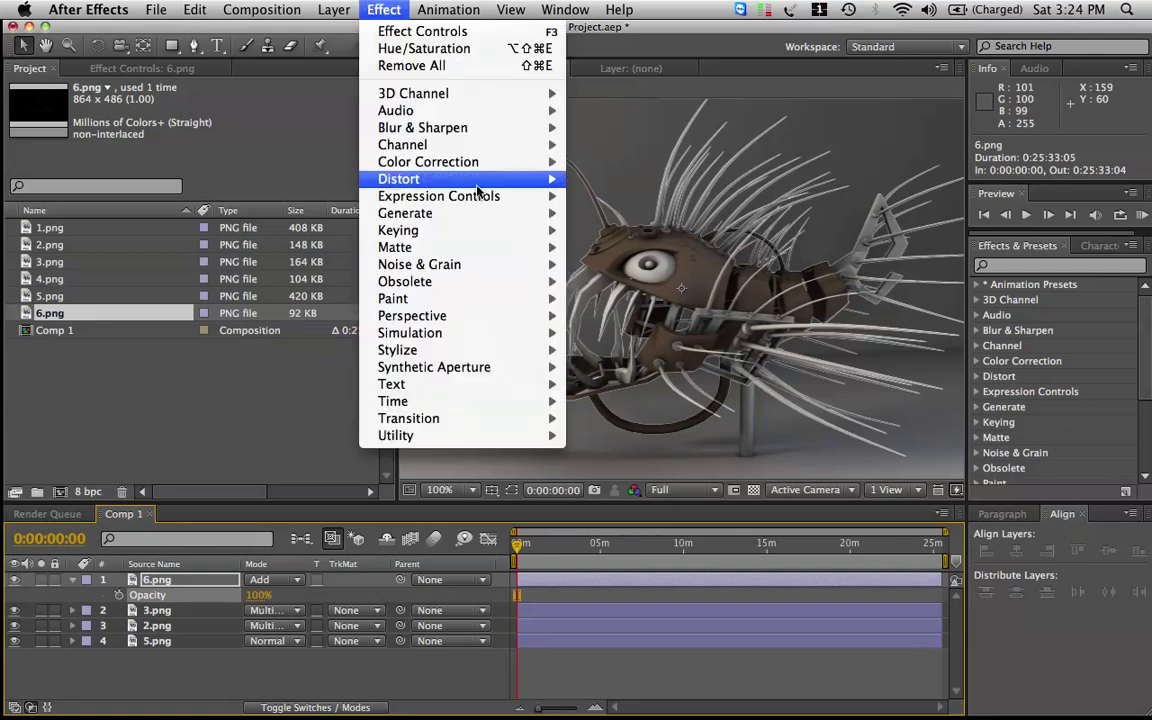
pyautogui.moveTo(470, 247)
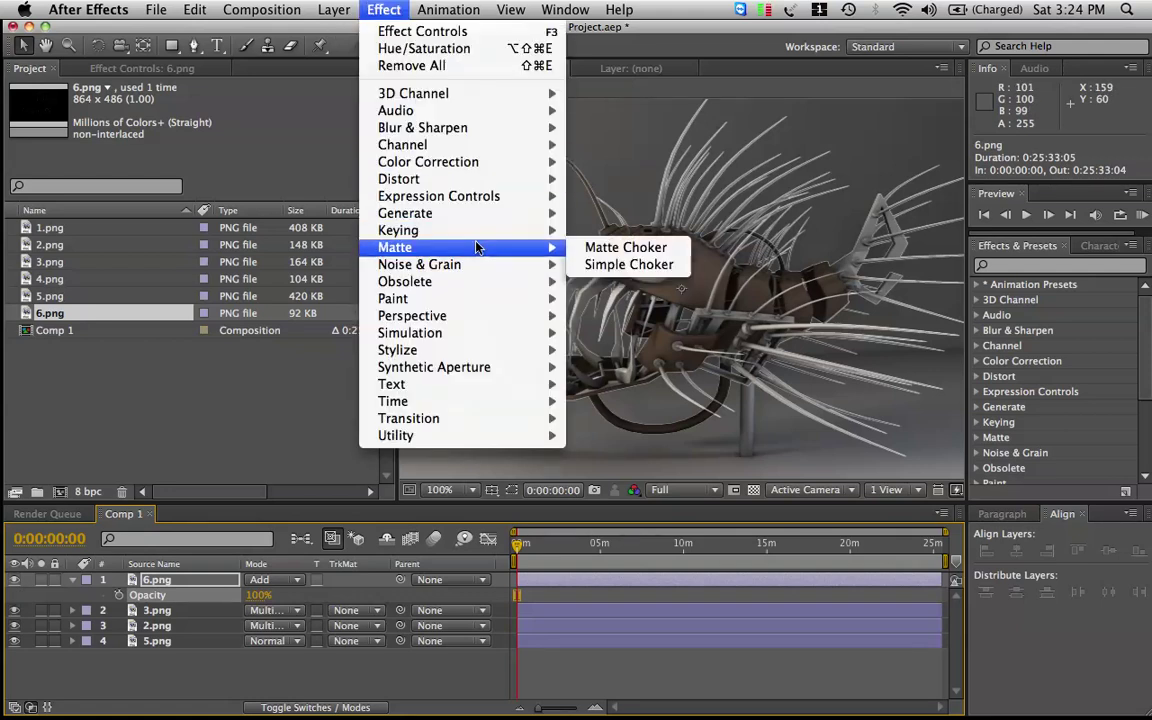
pyautogui.click(640, 264)
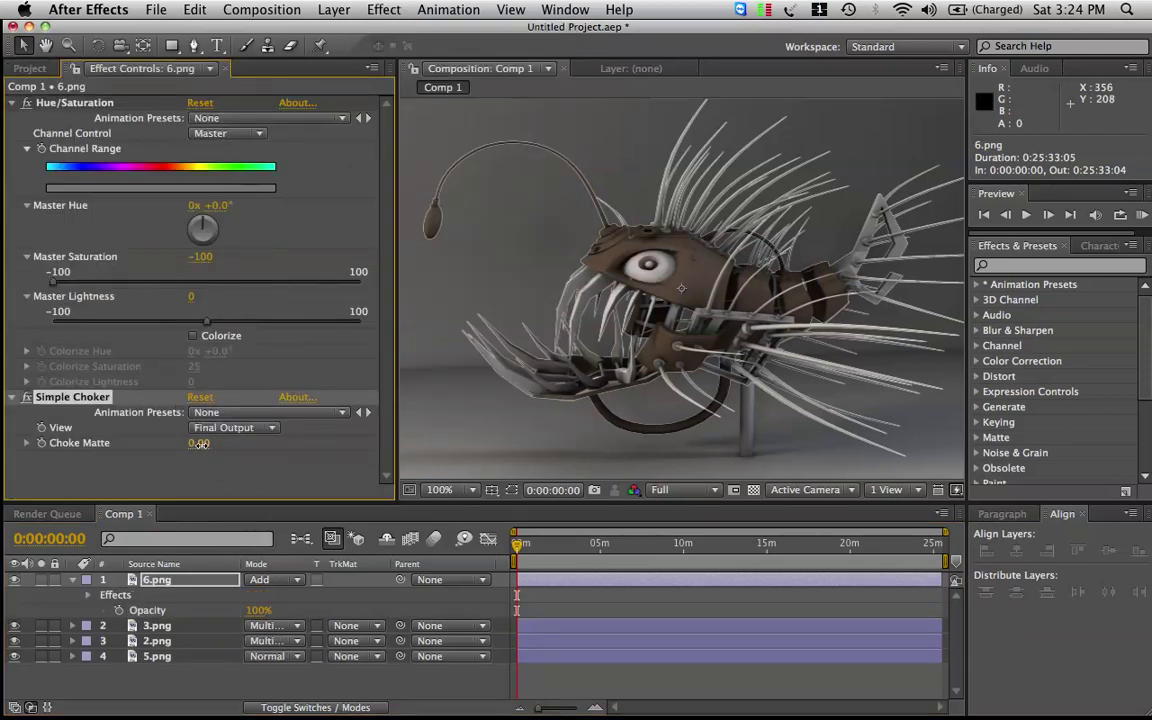
pyautogui.moveTo(199, 443); pyautogui.dragTo(232, 445)
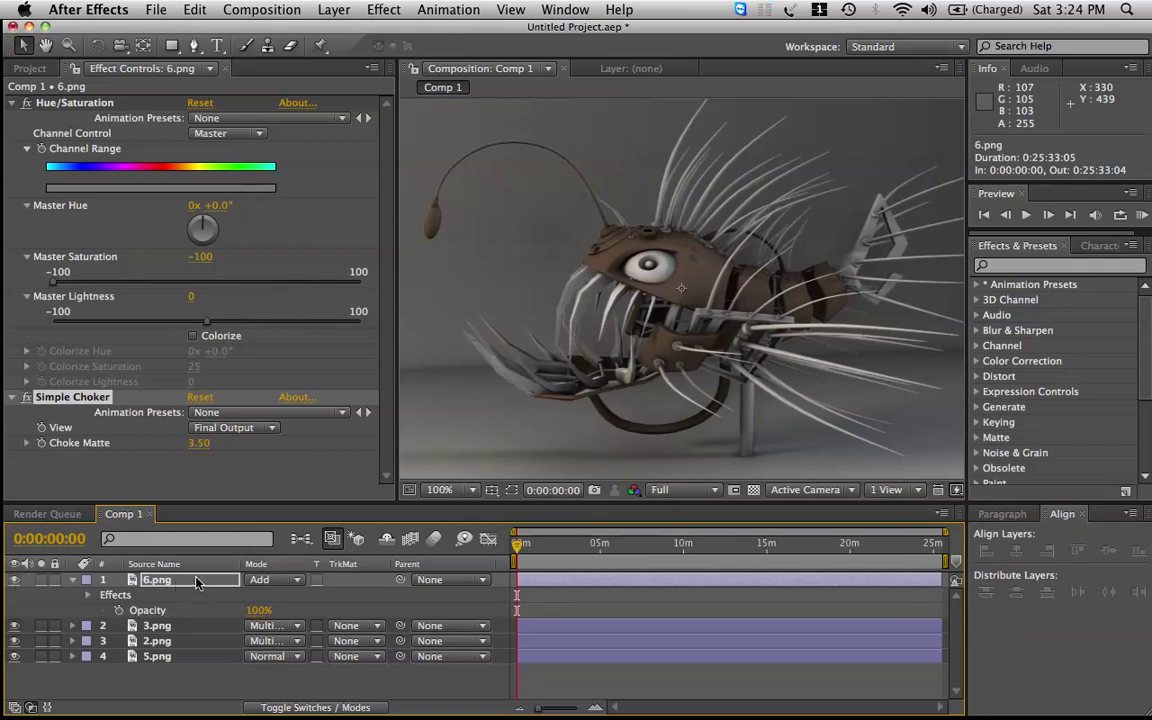
pyautogui.click(370, 10)
pyautogui.moveTo(452, 144)
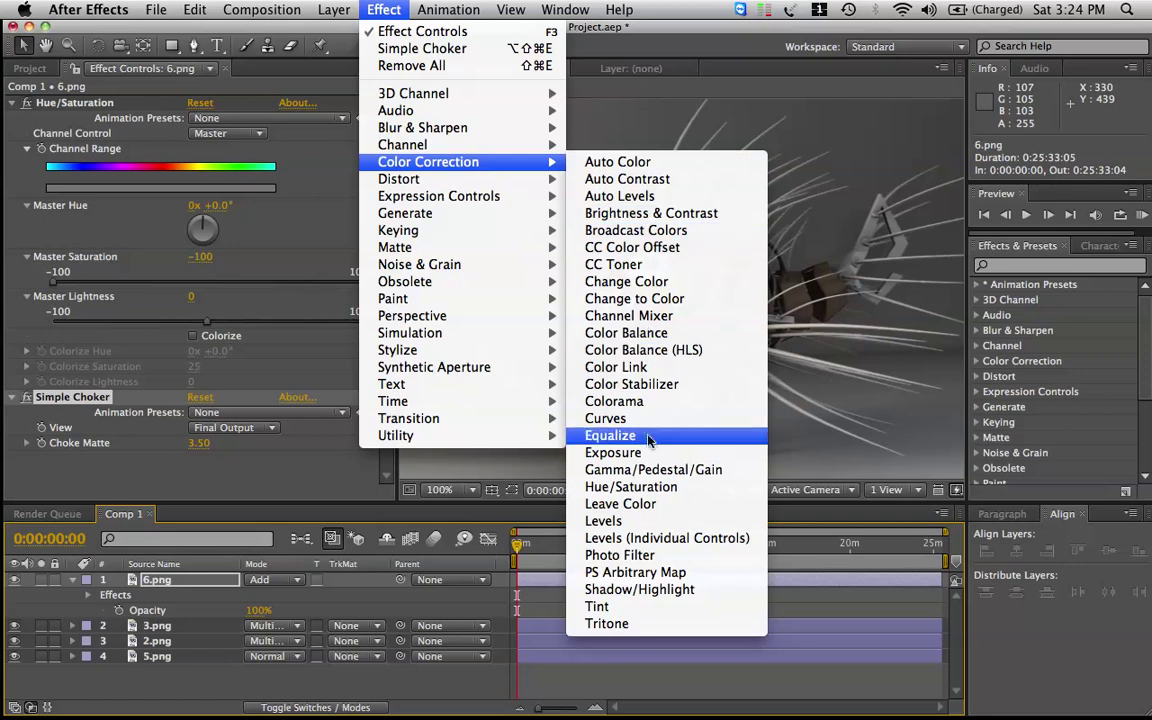
pyautogui.click(648, 452)
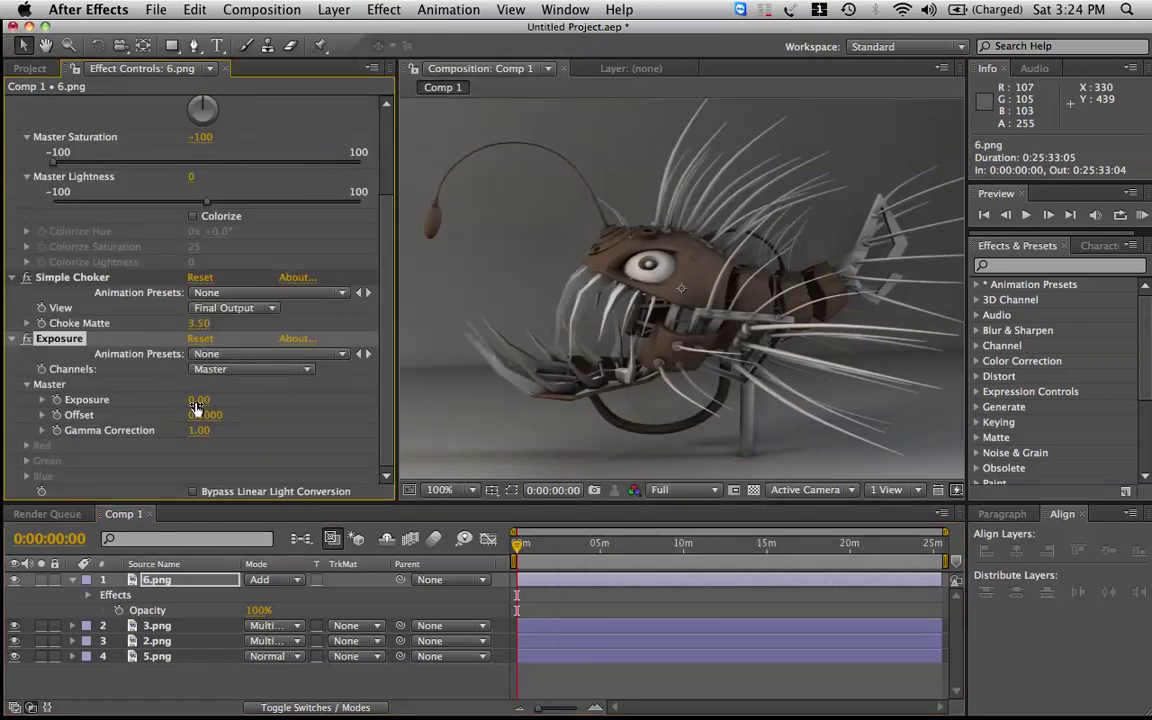
pyautogui.moveTo(197, 402); pyautogui.dragTo(230, 399)
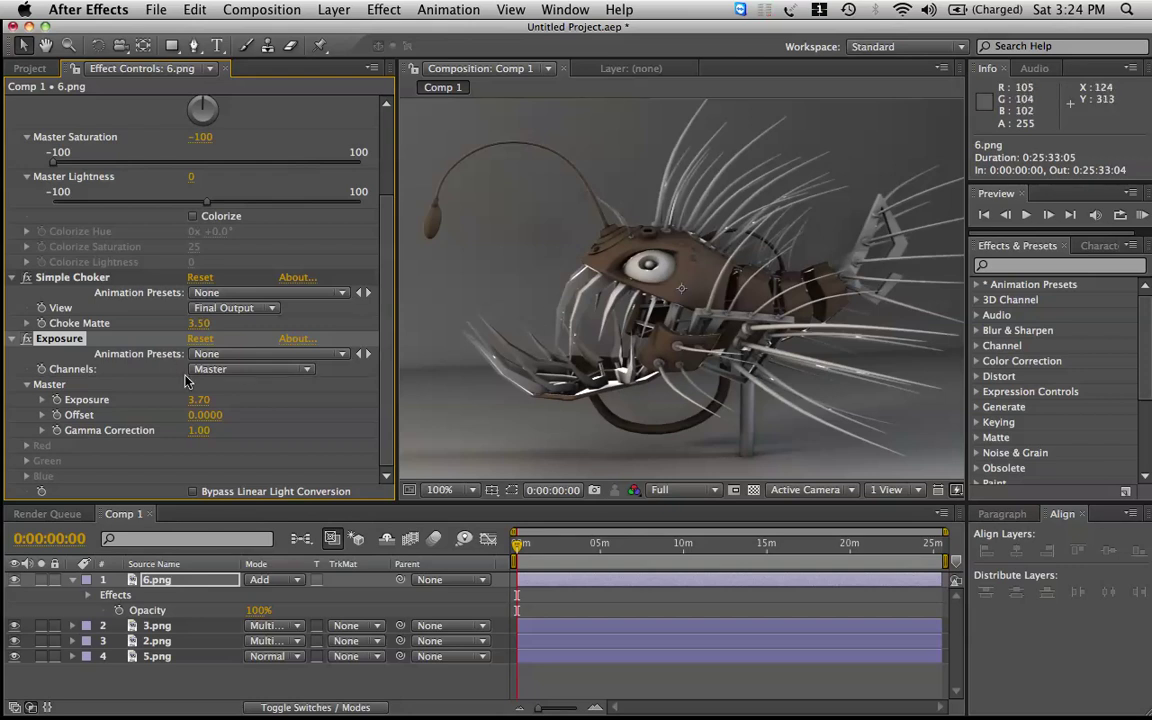
pyautogui.moveTo(190, 396); pyautogui.dragTo(172, 398)
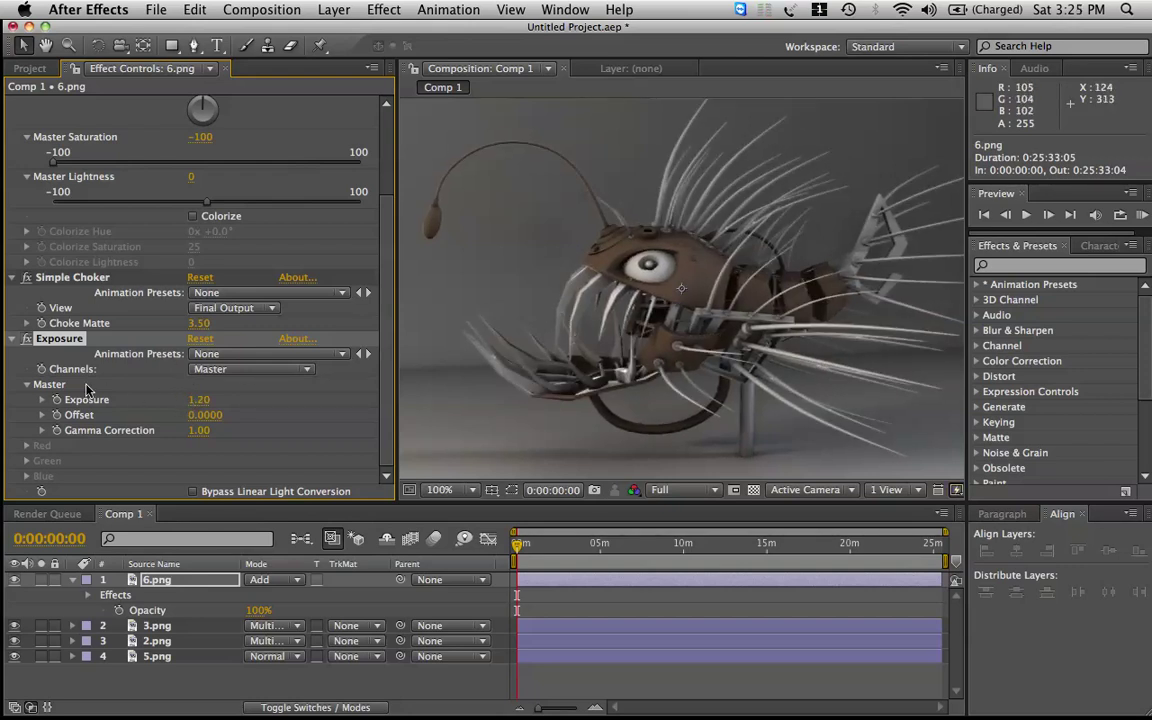
pyautogui.press('Delete')
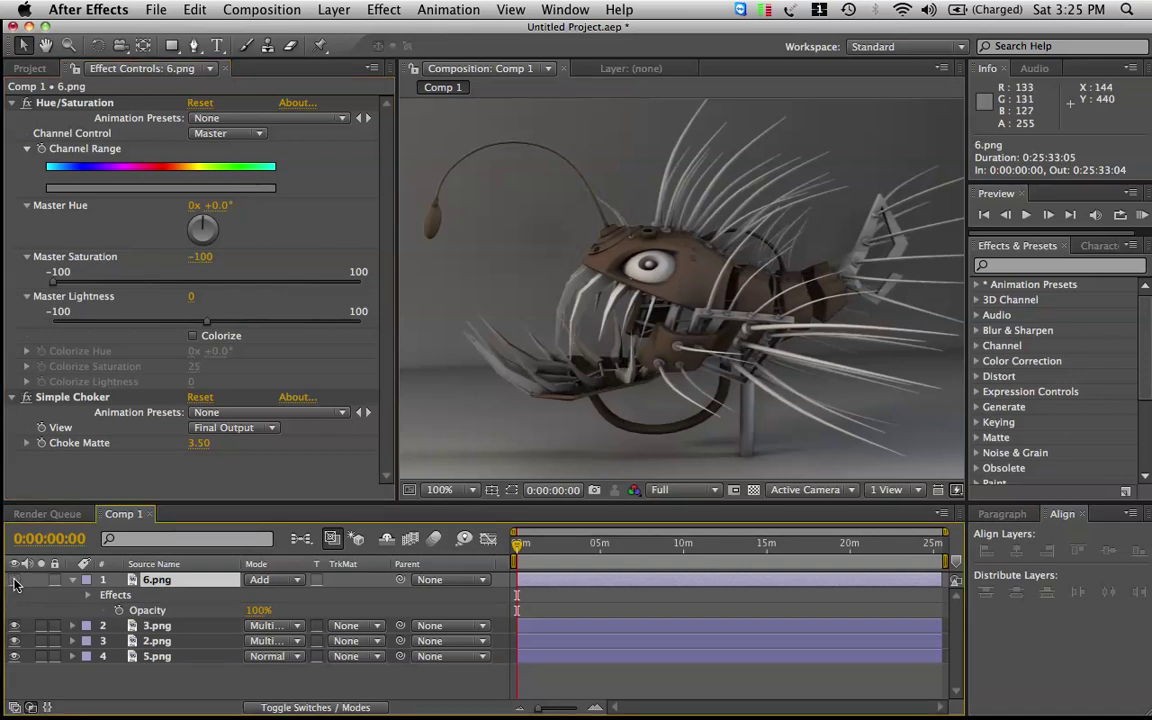
# - Place the 3.png depth pass as the new top layer in the timeline
pyautogui.click(30, 68)
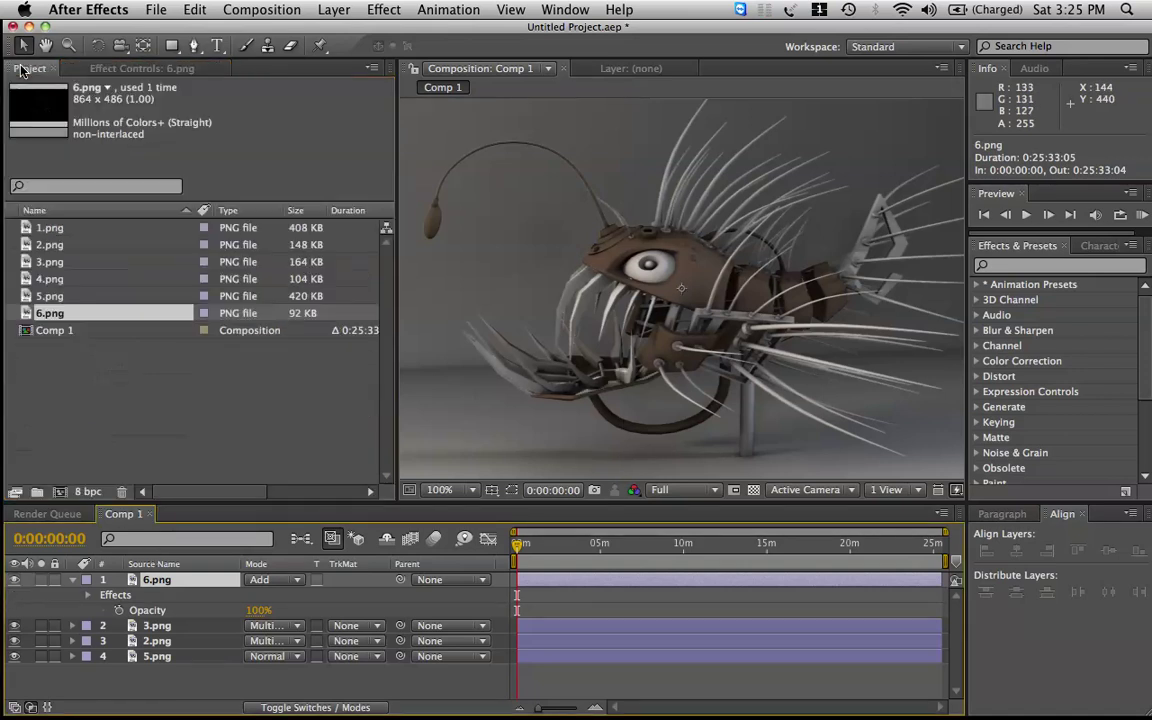
pyautogui.click(66, 296)
pyautogui.click(75, 264)
pyautogui.moveTo(77, 261); pyautogui.dragTo(185, 581)
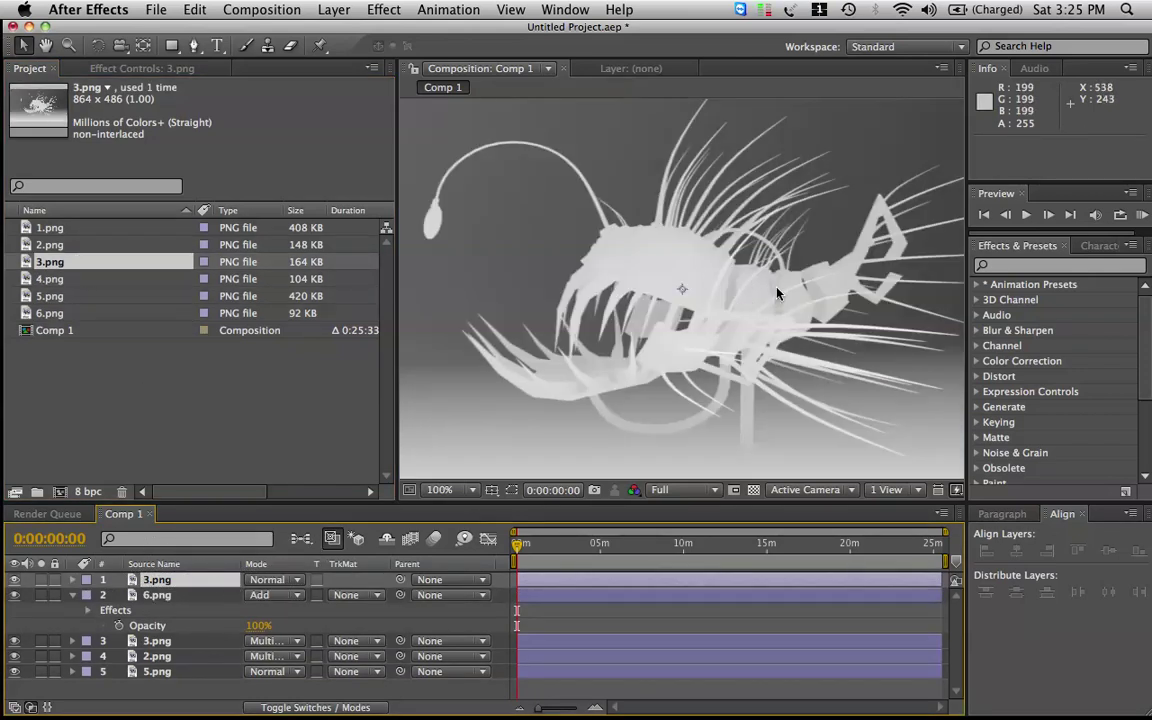
pyautogui.scroll(-2, 700, 258)
pyautogui.scroll(2, 700, 258)
pyautogui.scroll(-2, 718, 268)
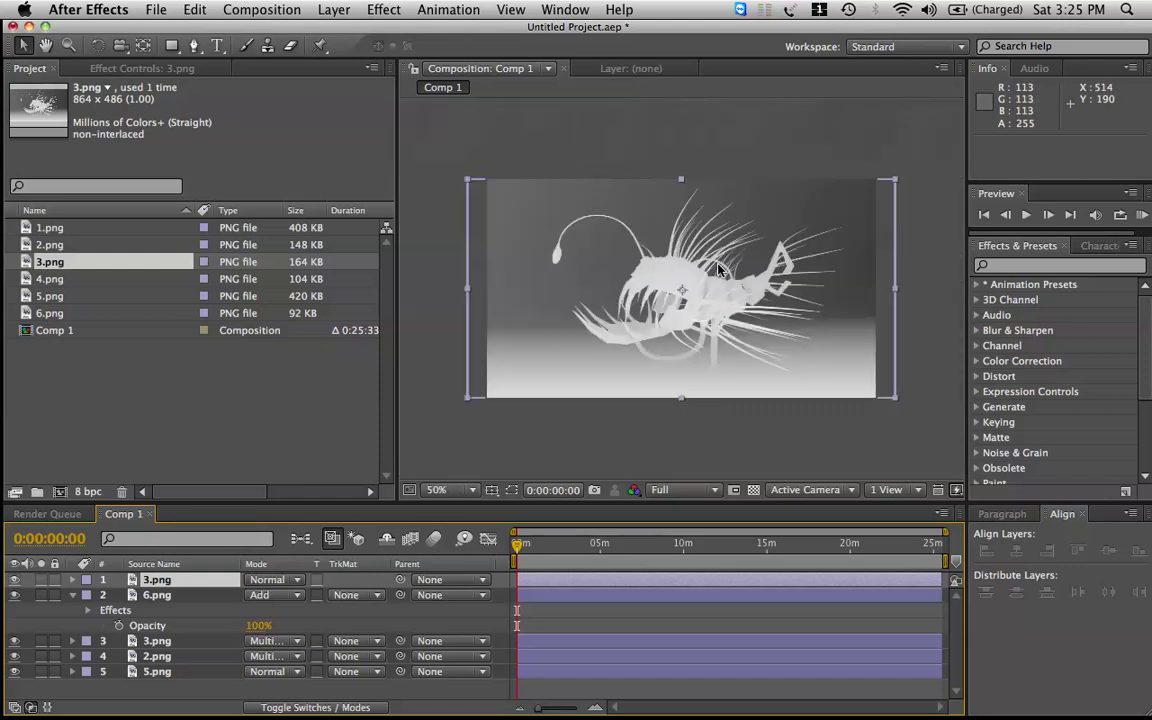
# - Create Black Solid 1 below 3.png and set its track matte to Luma Inverted
pyautogui.click(334, 10)
pyautogui.moveTo(357, 37)
pyautogui.click(642, 51)
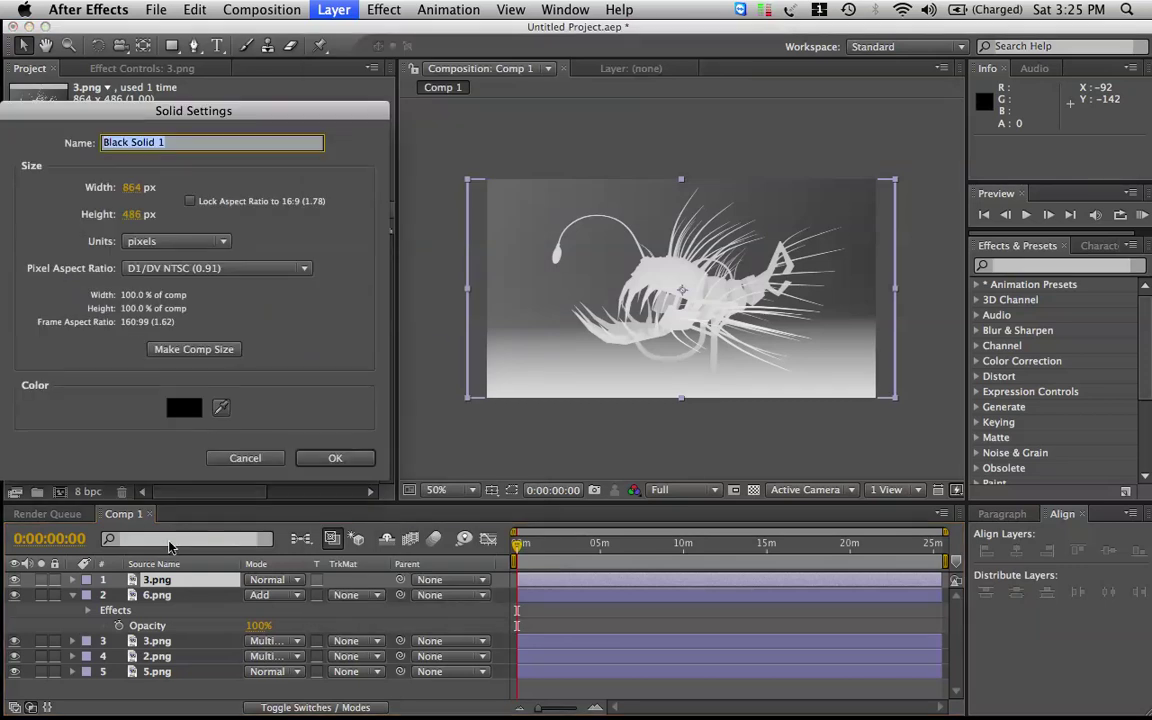
pyautogui.click(330, 458)
pyautogui.moveTo(165, 580); pyautogui.dragTo(175, 603)
pyautogui.click(356, 595)
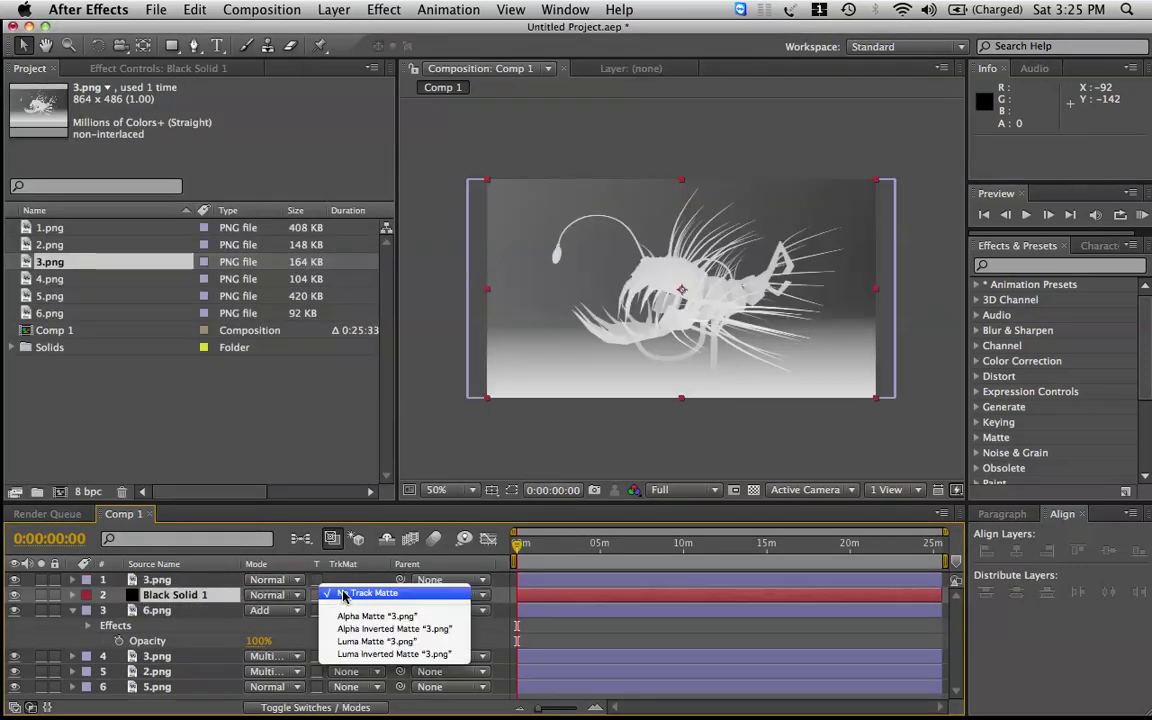
pyautogui.click(405, 654)
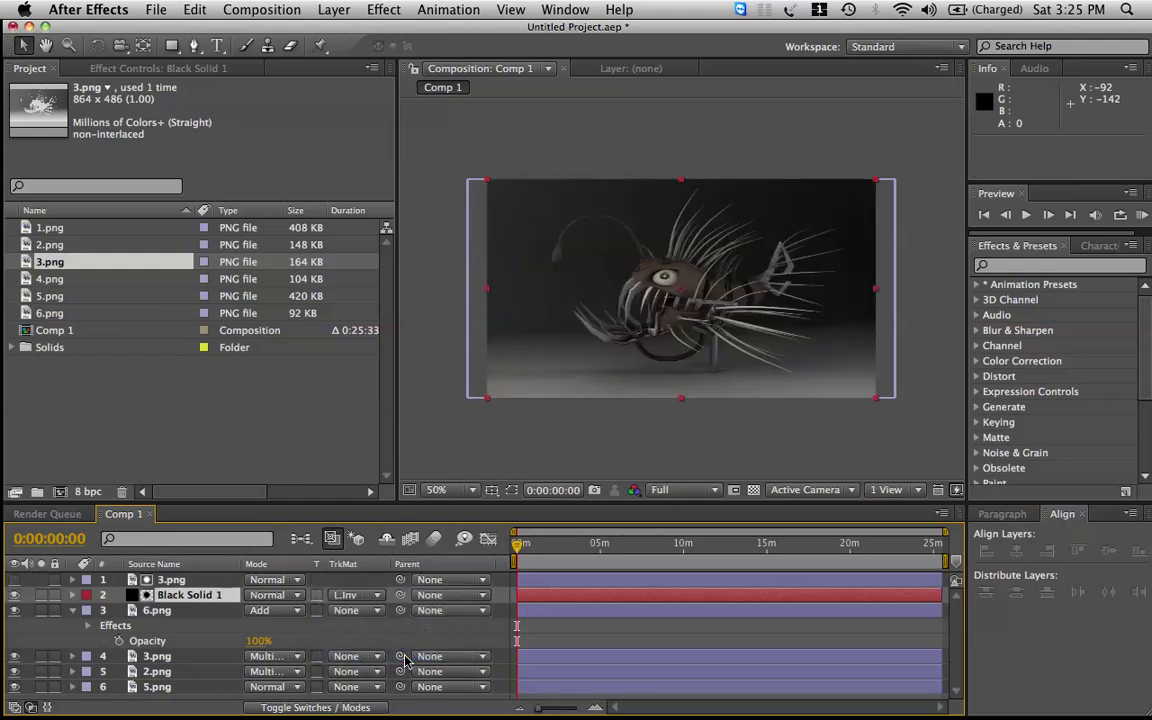
# - Turn Black Solid 1 into an adjustment layer
pyautogui.press('.')
pyautogui.press(',')
pyautogui.click(305, 707)
pyautogui.click(333, 595)
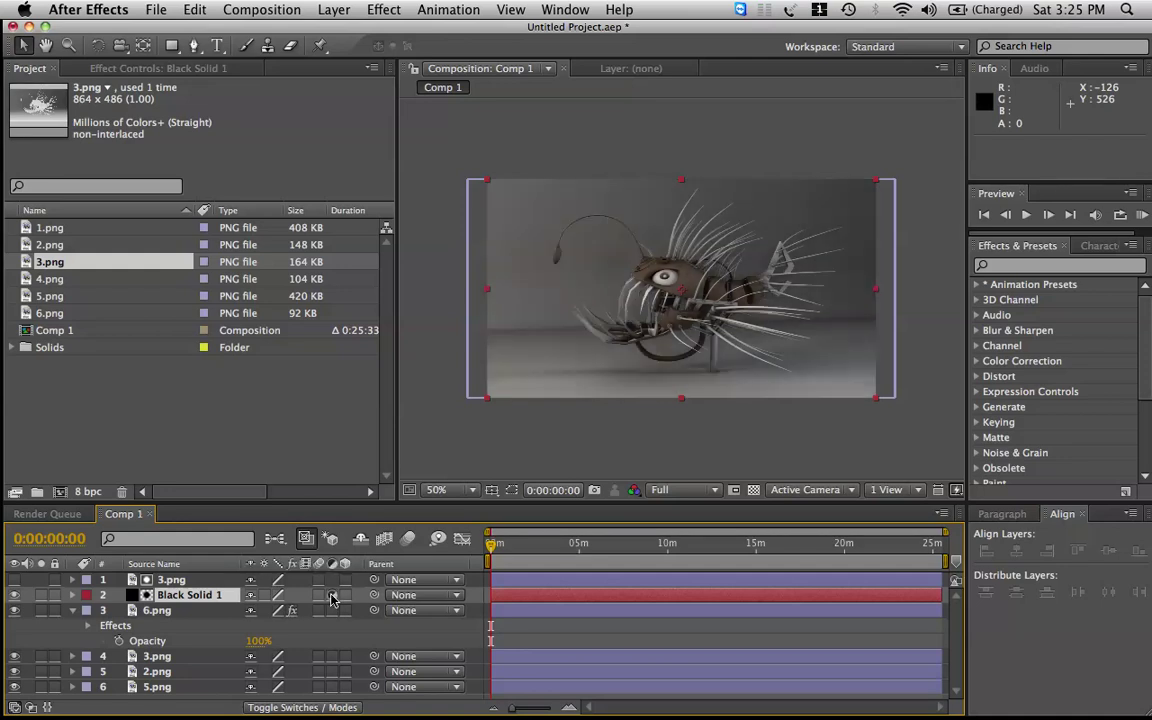
pyautogui.click(313, 707)
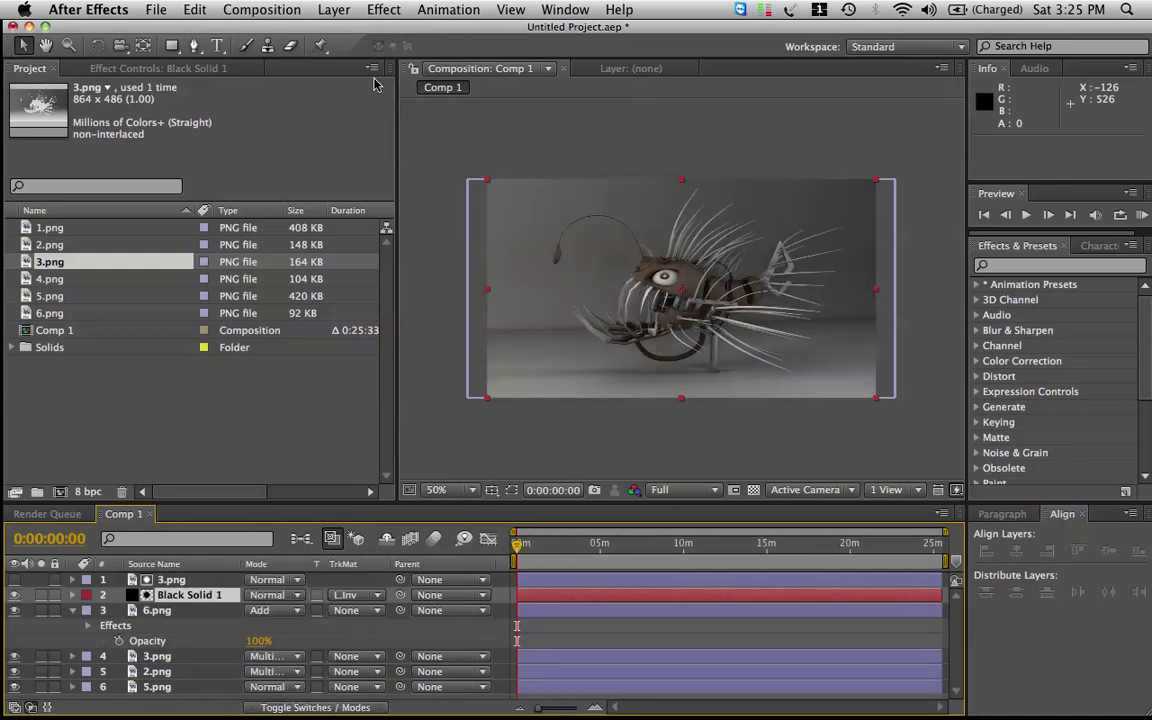
# - Add Compound Blur to Black Solid 1 with Maximum Blur 7.0 and check the frame at 100%
pyautogui.click(366, 10)
pyautogui.moveTo(457, 165)
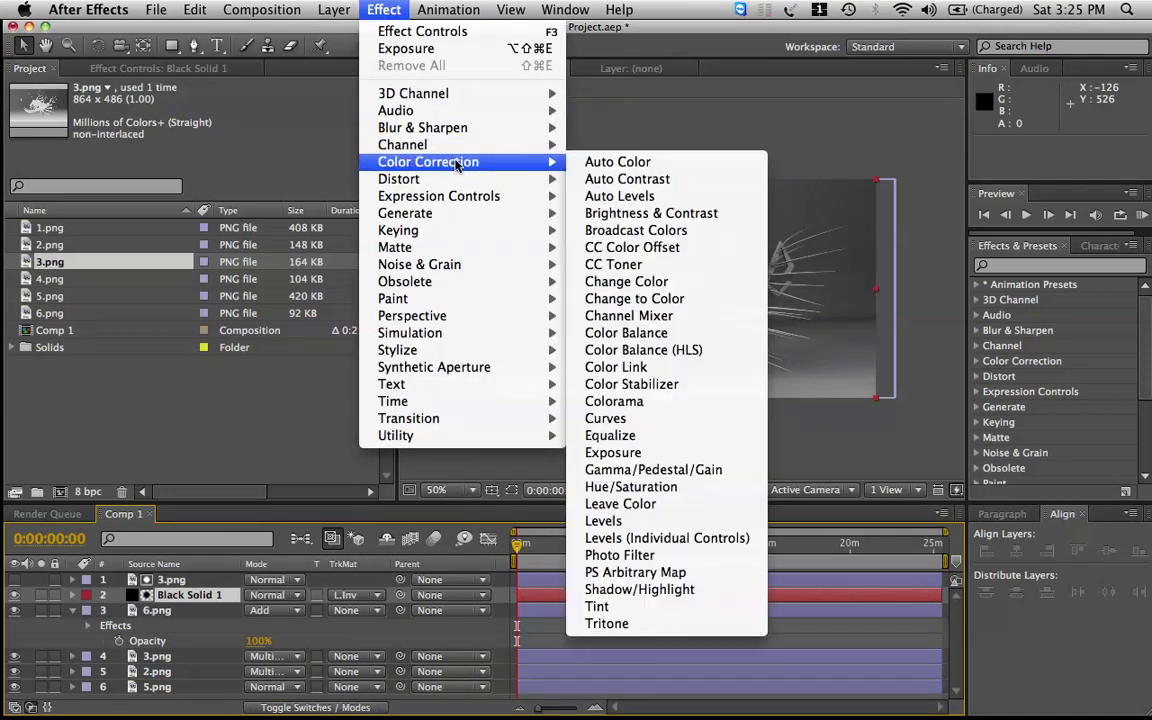
pyautogui.moveTo(530, 128)
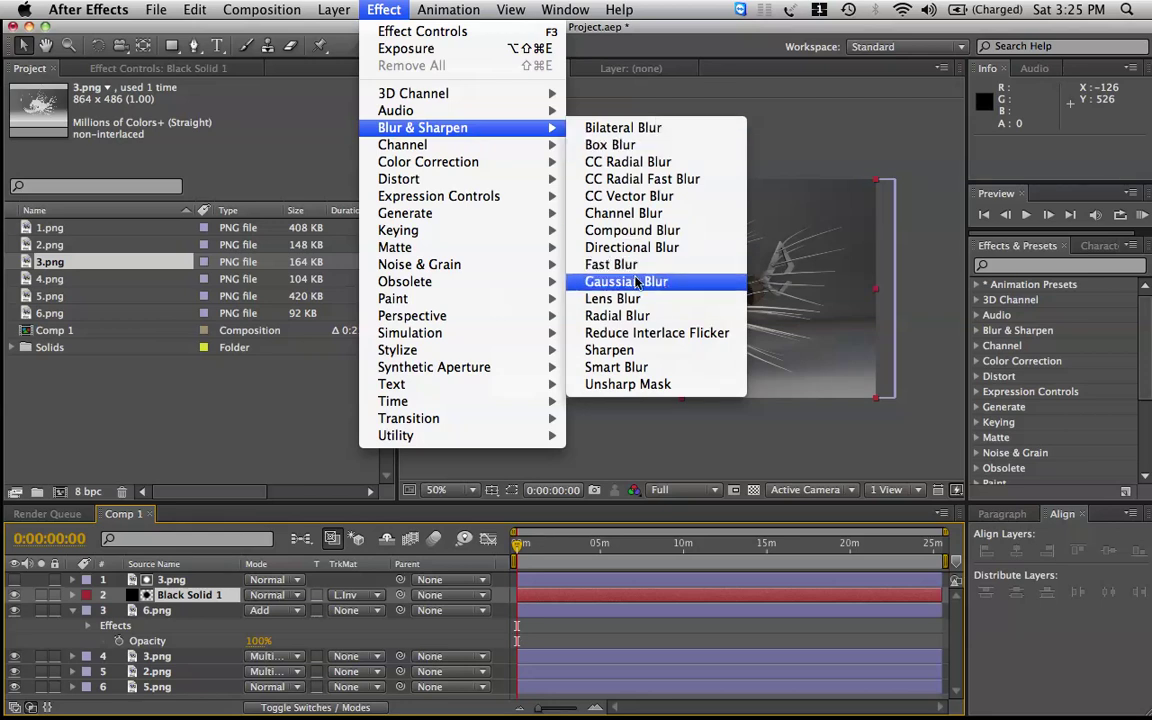
pyautogui.click(600, 230)
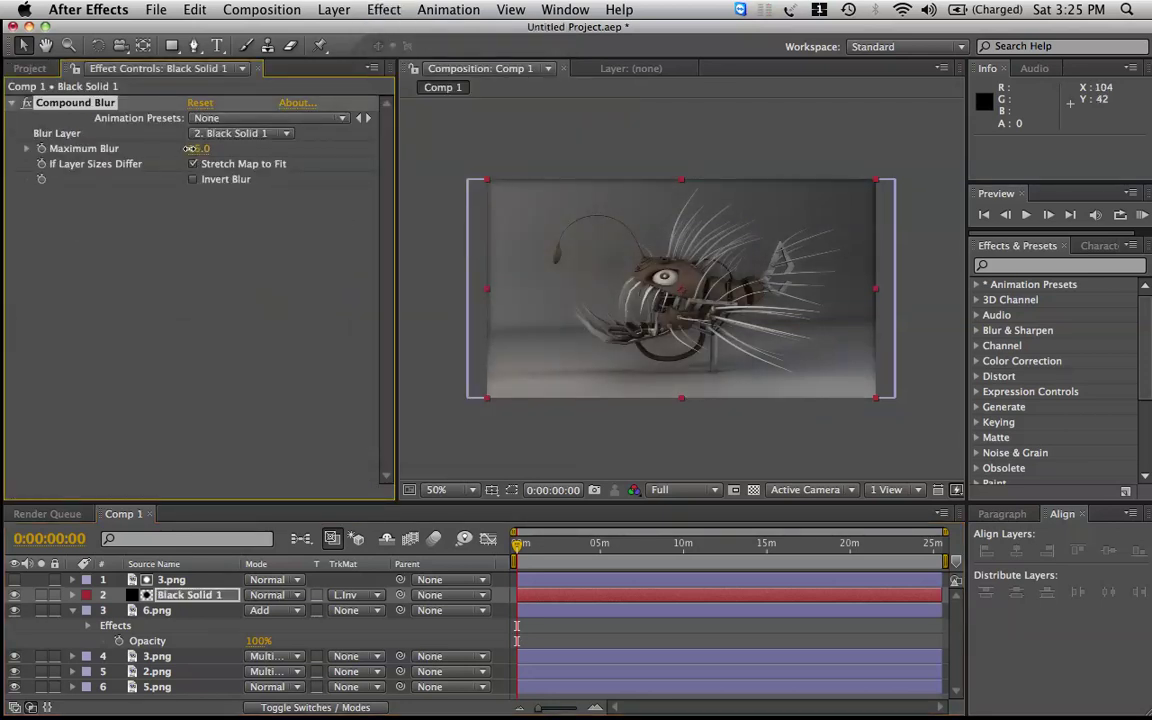
pyautogui.press('.')
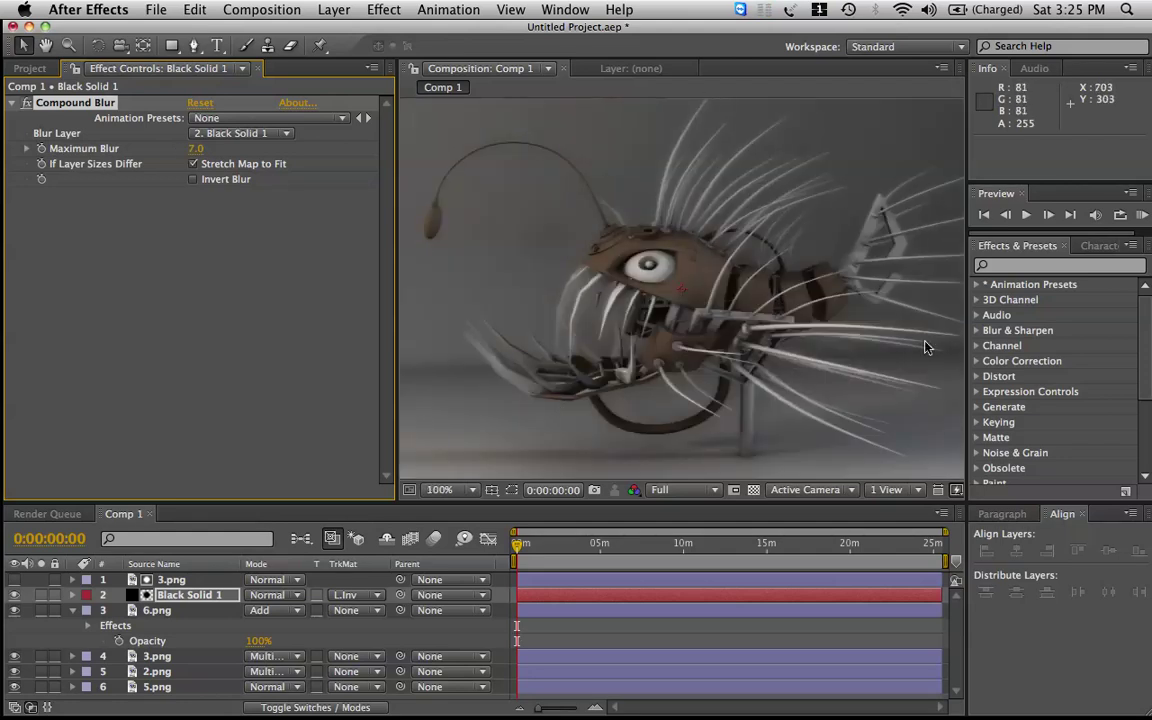
pyautogui.press(',')
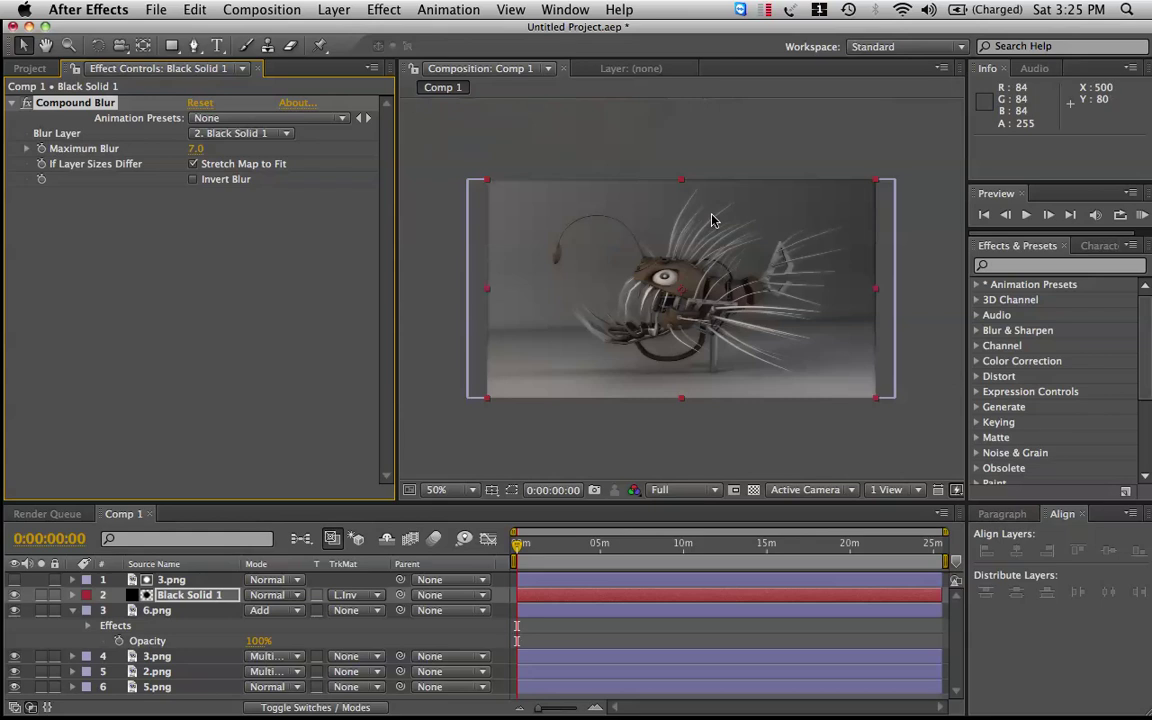
pyautogui.press('.')
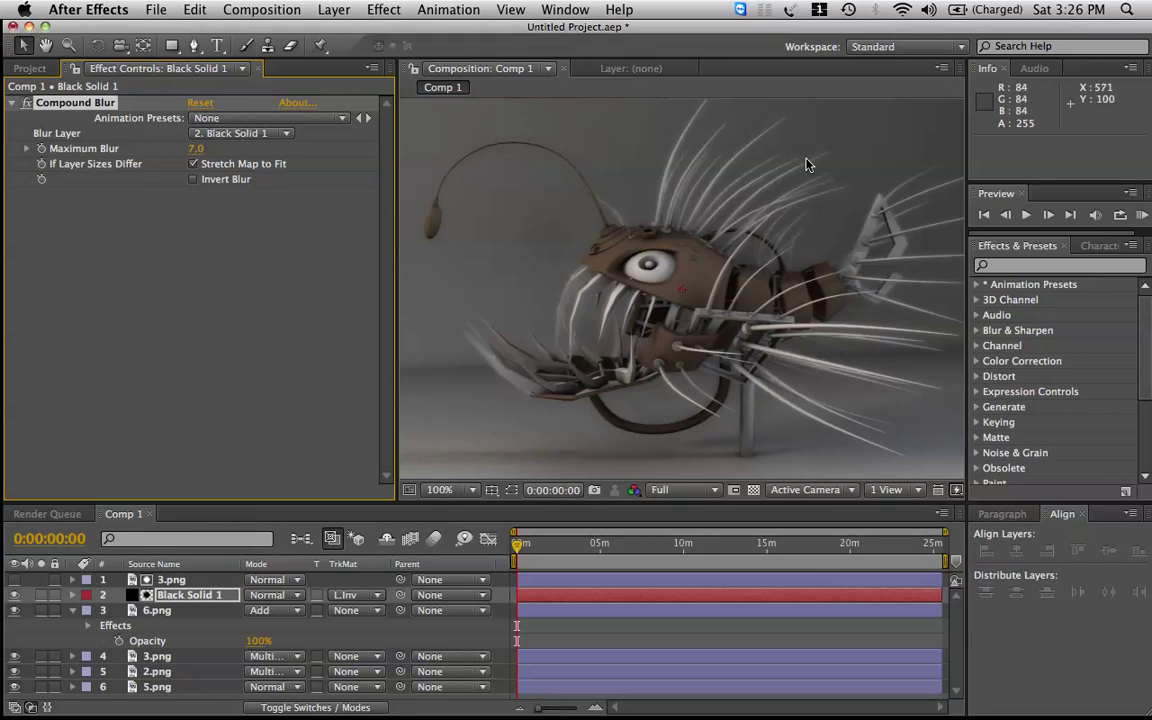
pyautogui.press(',')
pyautogui.press('.')
pyautogui.press(',')
pyautogui.press('.')
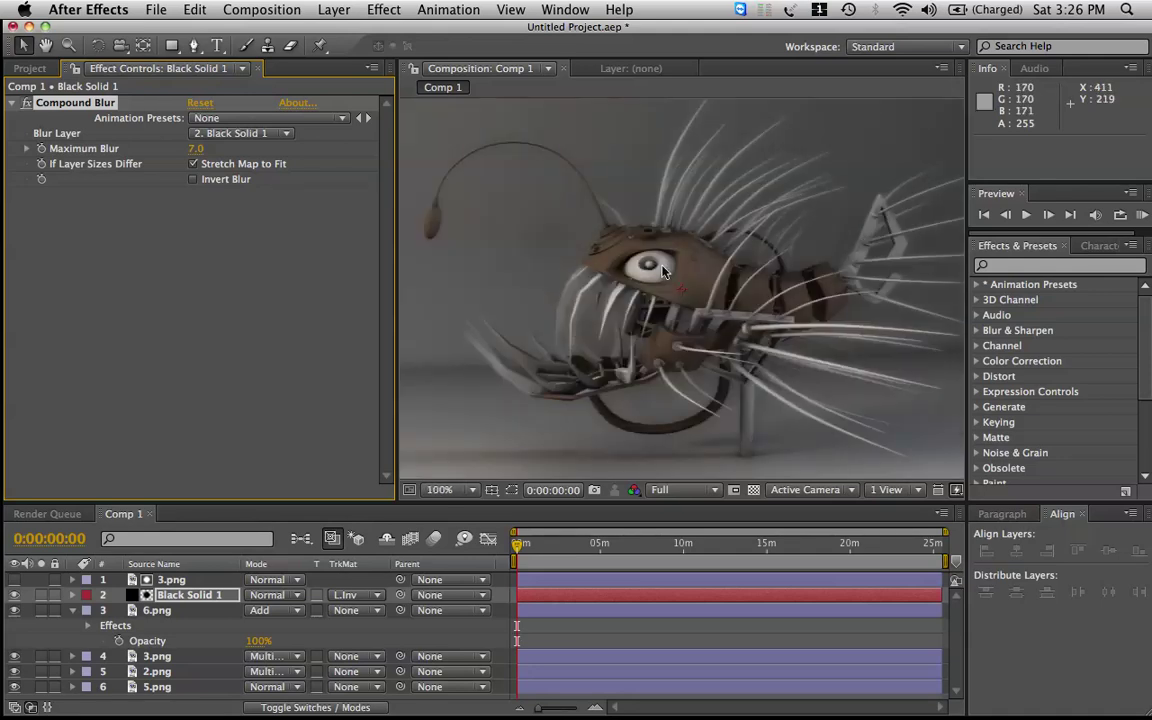